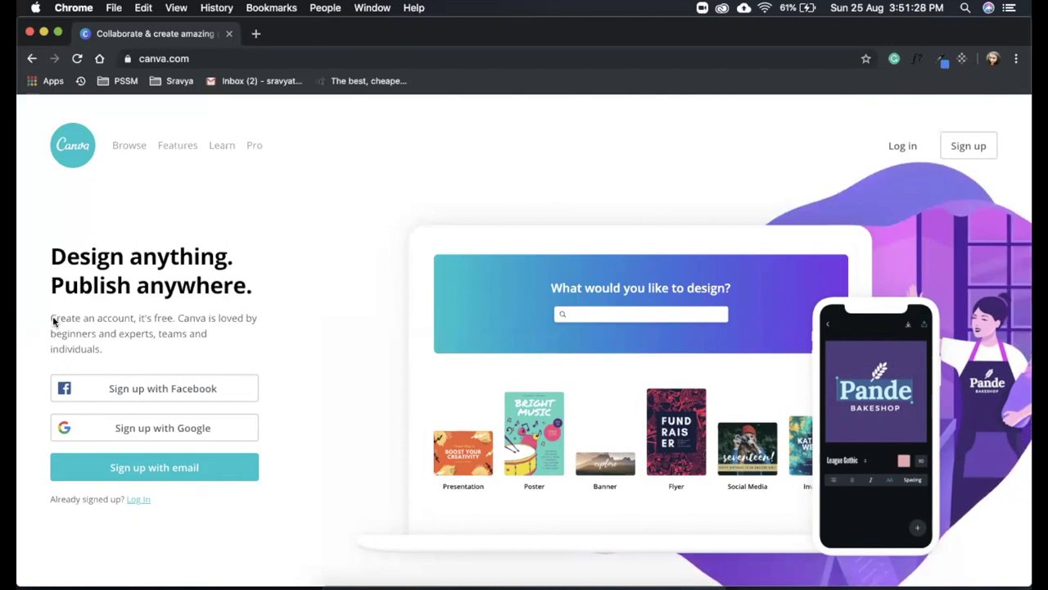
Log in to Canva with the first listed Google account and open the full Create a design catalogue.
click(898, 147)
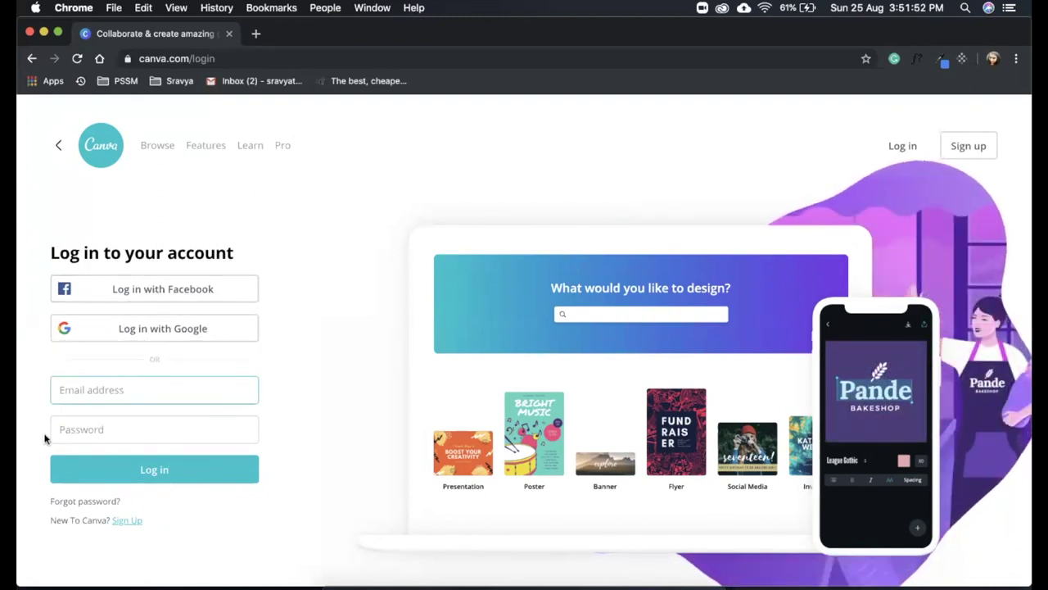
click(150, 338)
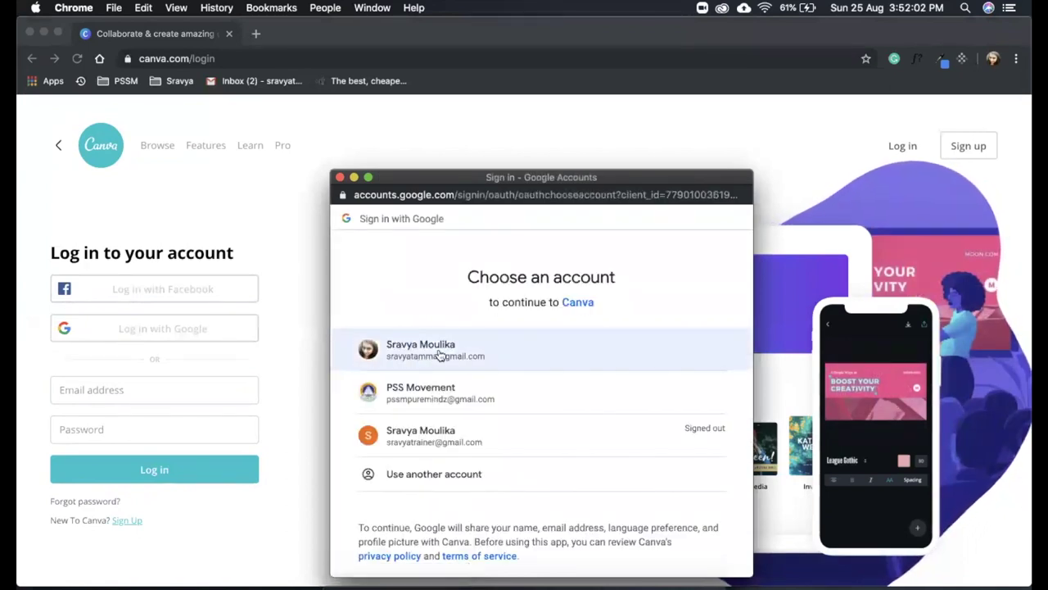
click(438, 352)
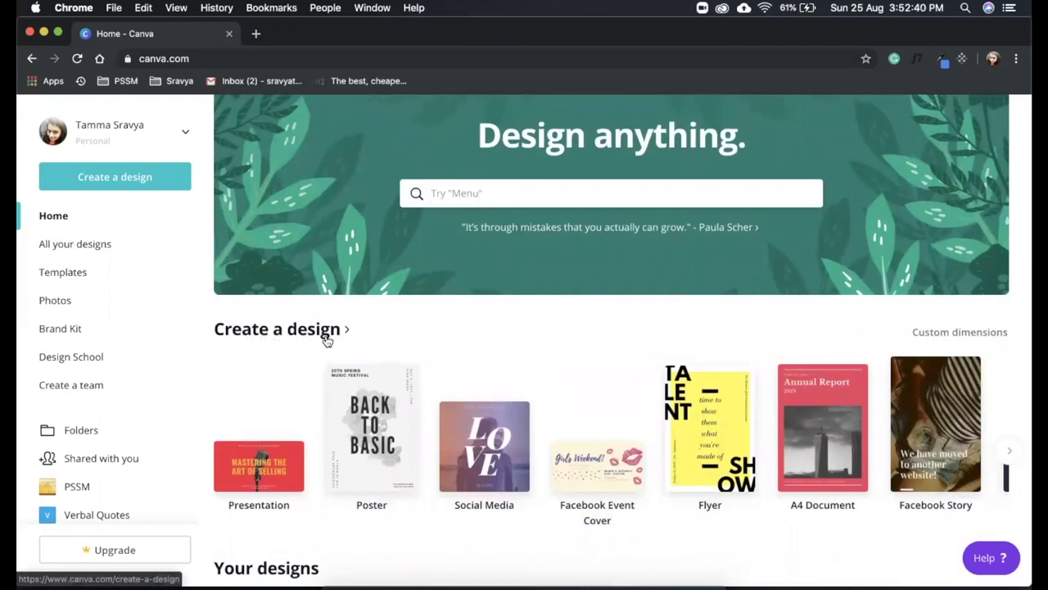
click(272, 329)
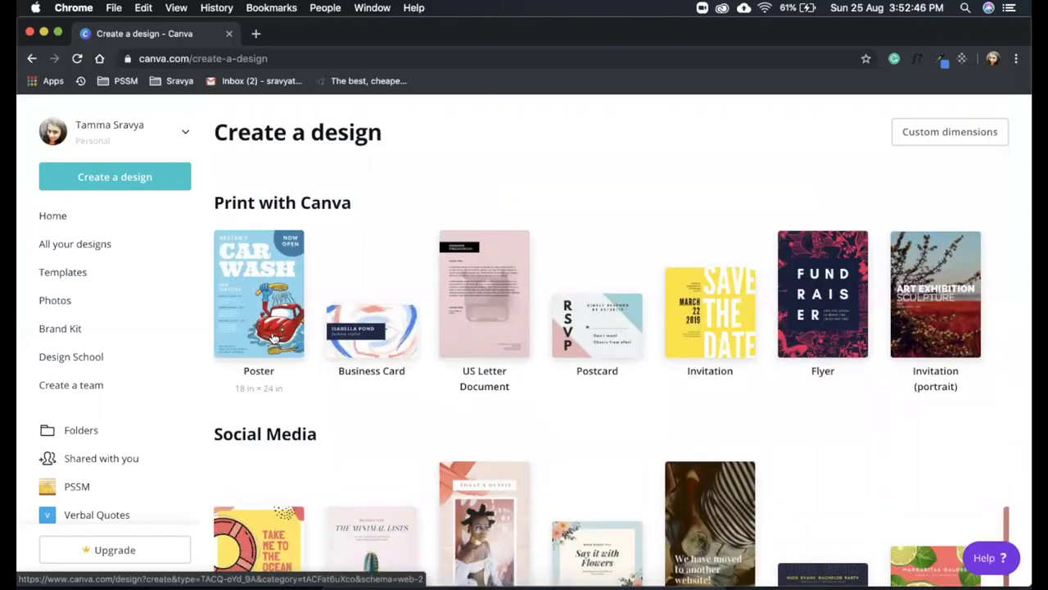
Browse the design formats in the catalogue, including the further formats in the Social Media and Documents categories.
scroll(273, 338, down, 5)
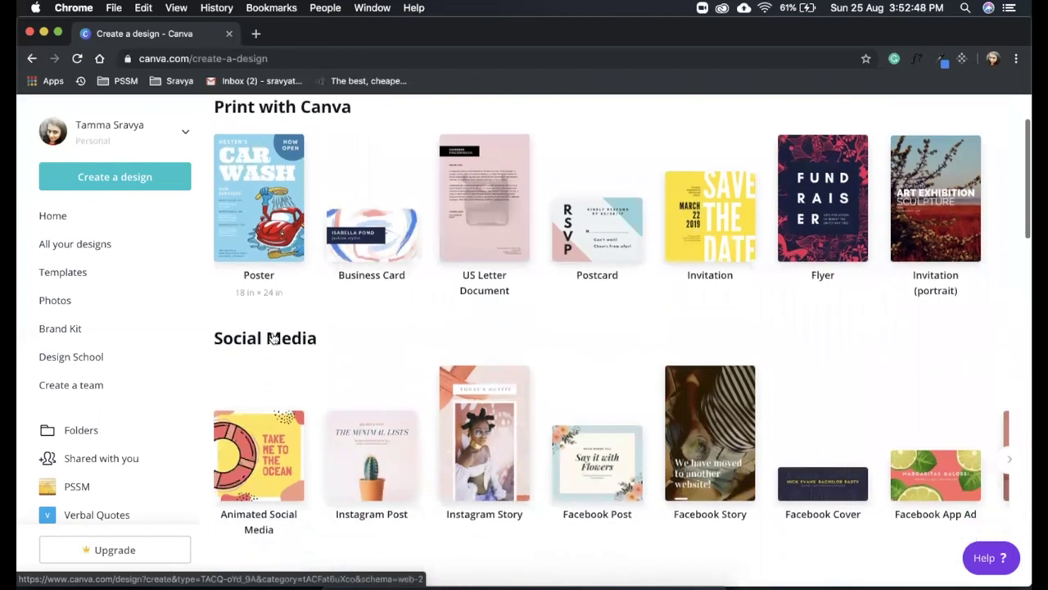
scroll(274, 338, down, 8)
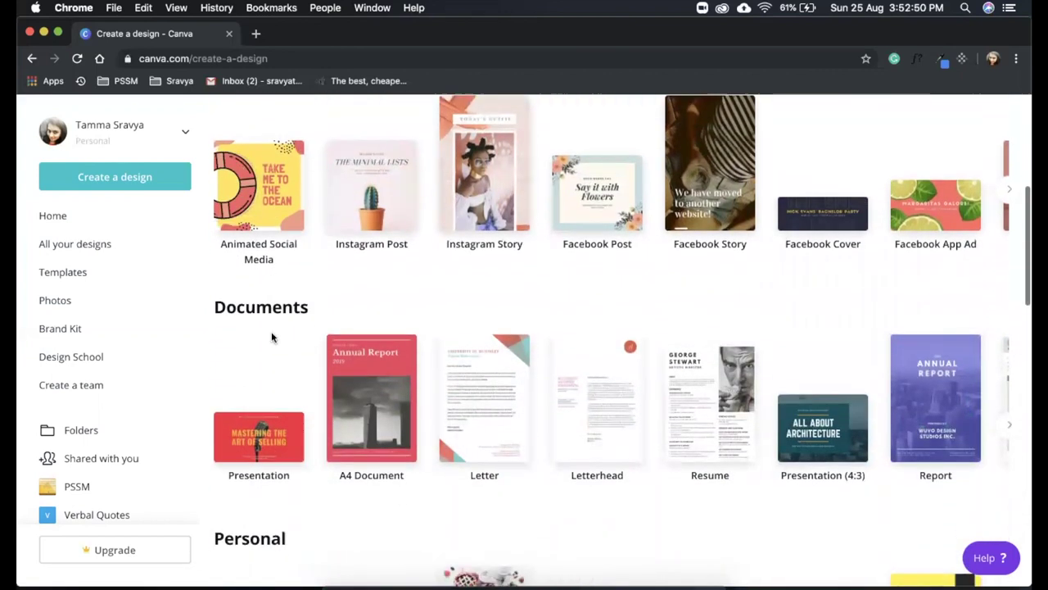
scroll(273, 338, down, 15)
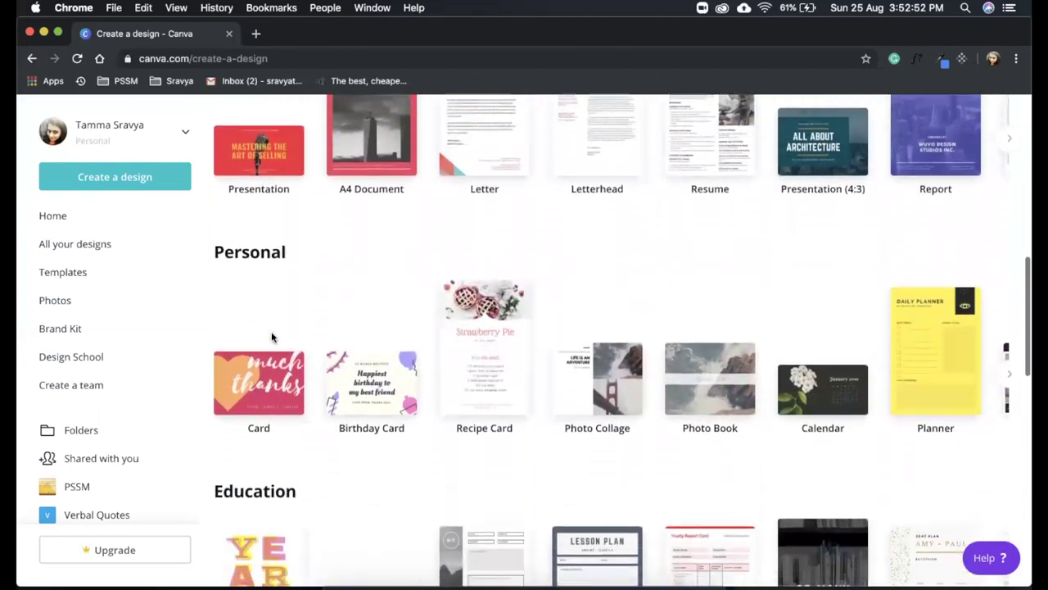
scroll(271, 334, down, 5)
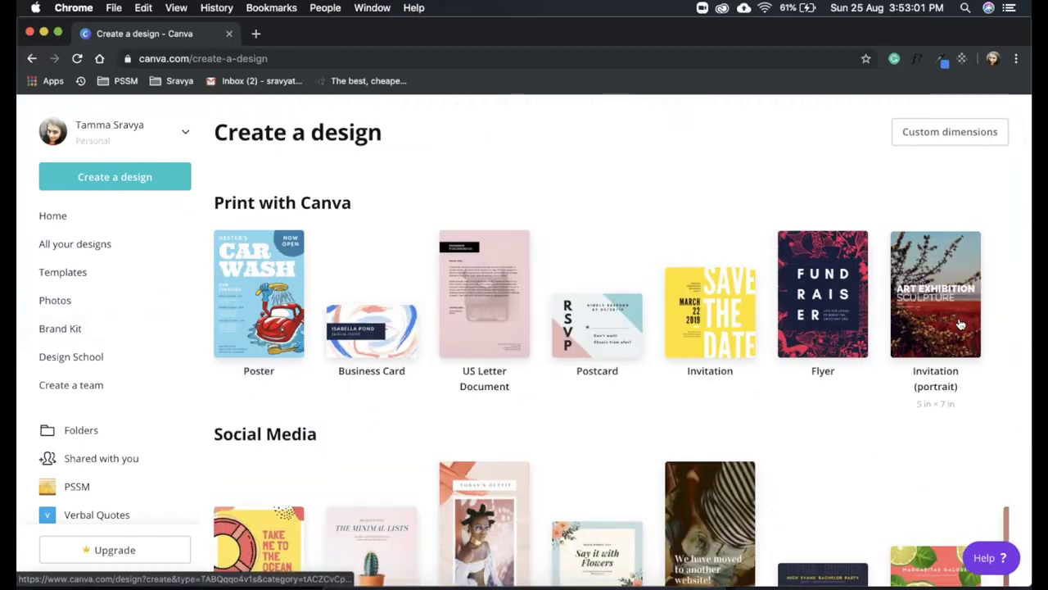
scroll(461, 360, down, 5)
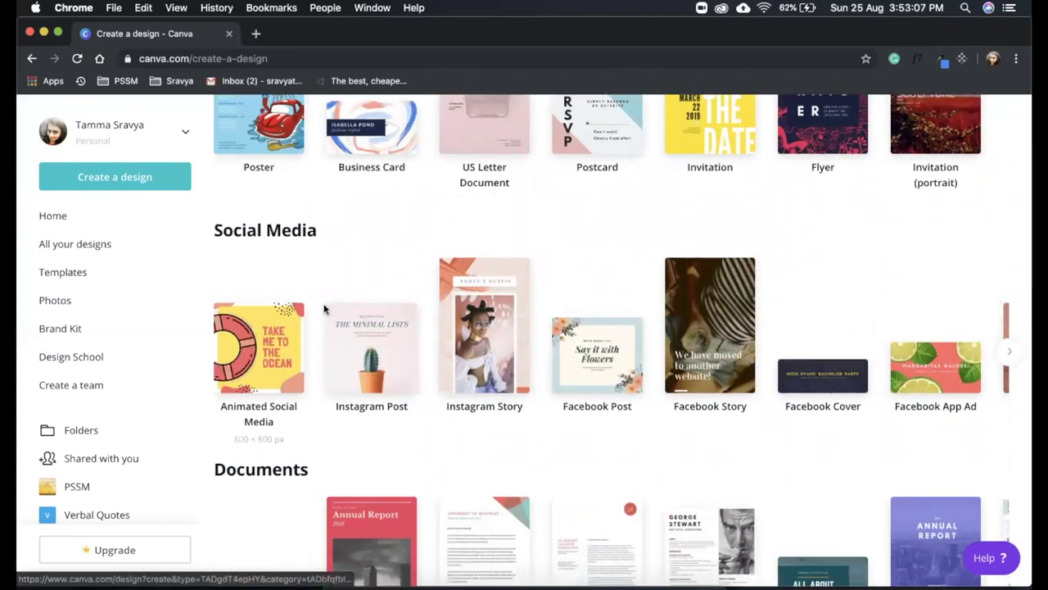
click(1006, 352)
click(1004, 353)
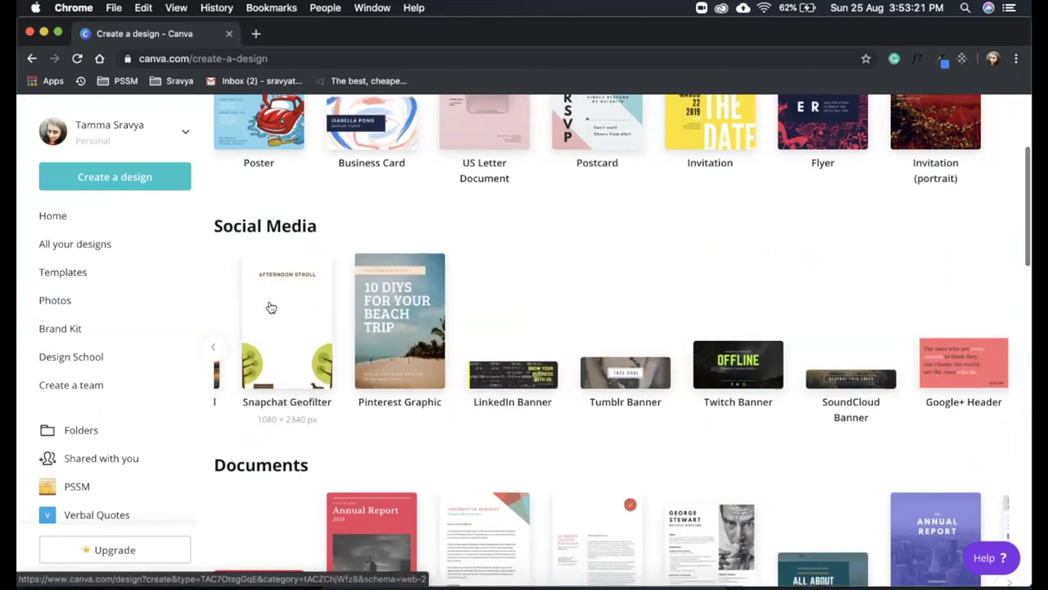
scroll(271, 307, down, 5)
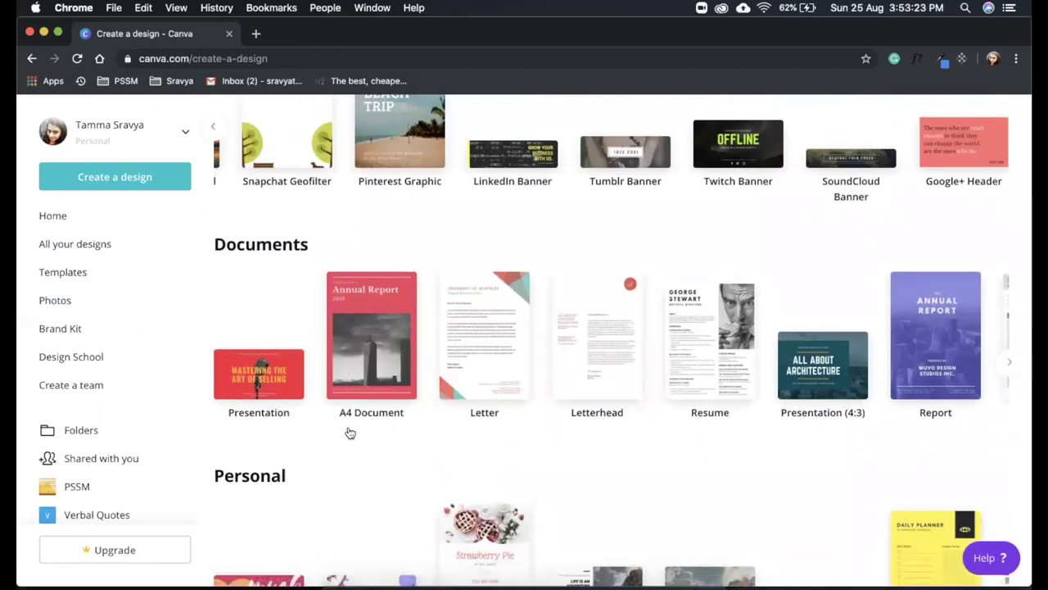
click(1007, 365)
click(1007, 365)
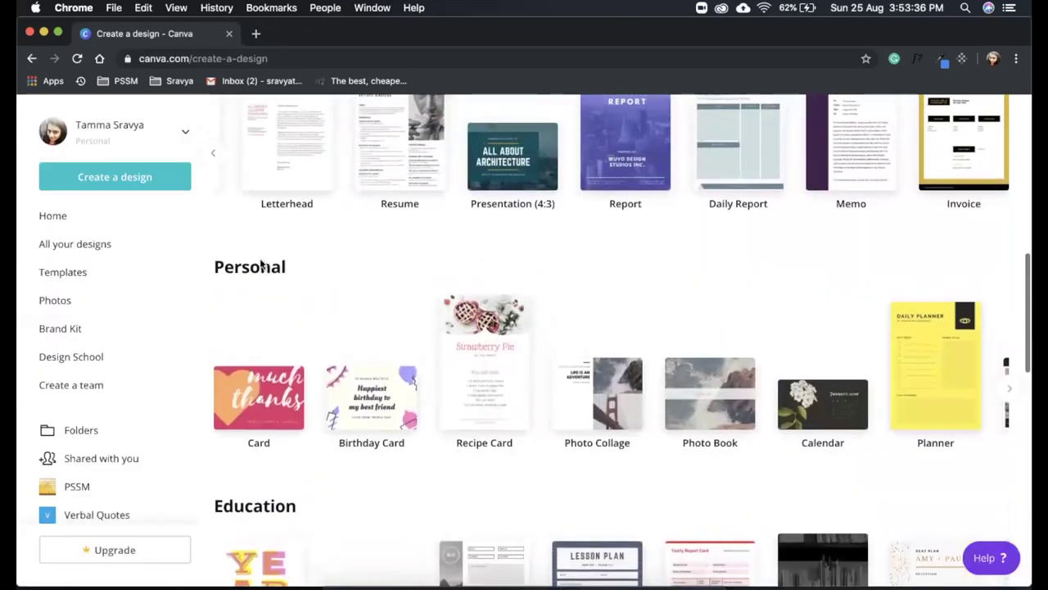
Examine the design formats offered under Personal, Education, Marketing, Events and Ads.
scroll(260, 263, down, 2)
scroll(260, 263, down, 3)
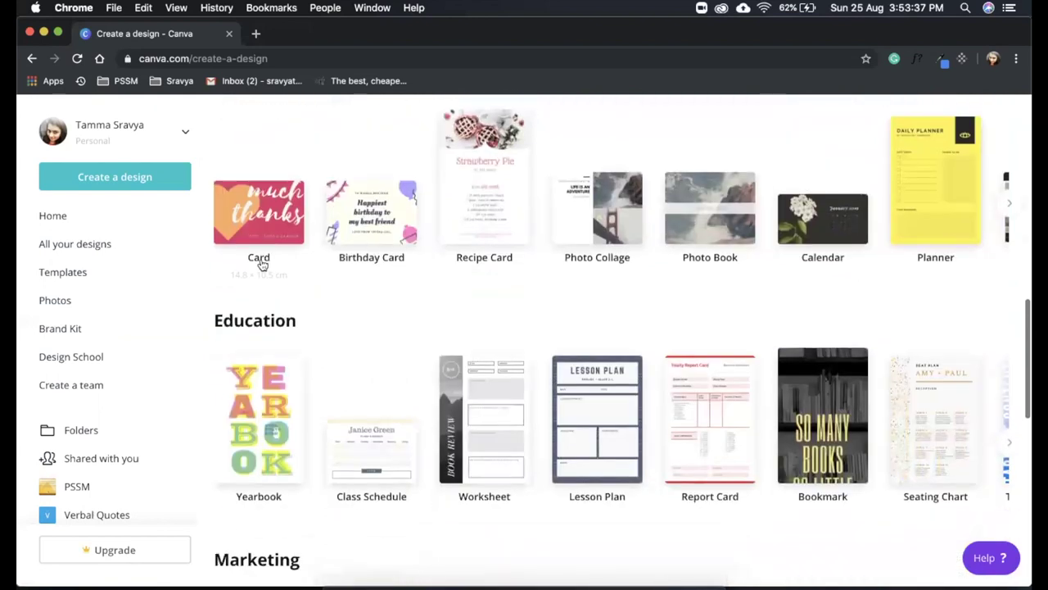
scroll(262, 265, down, 6)
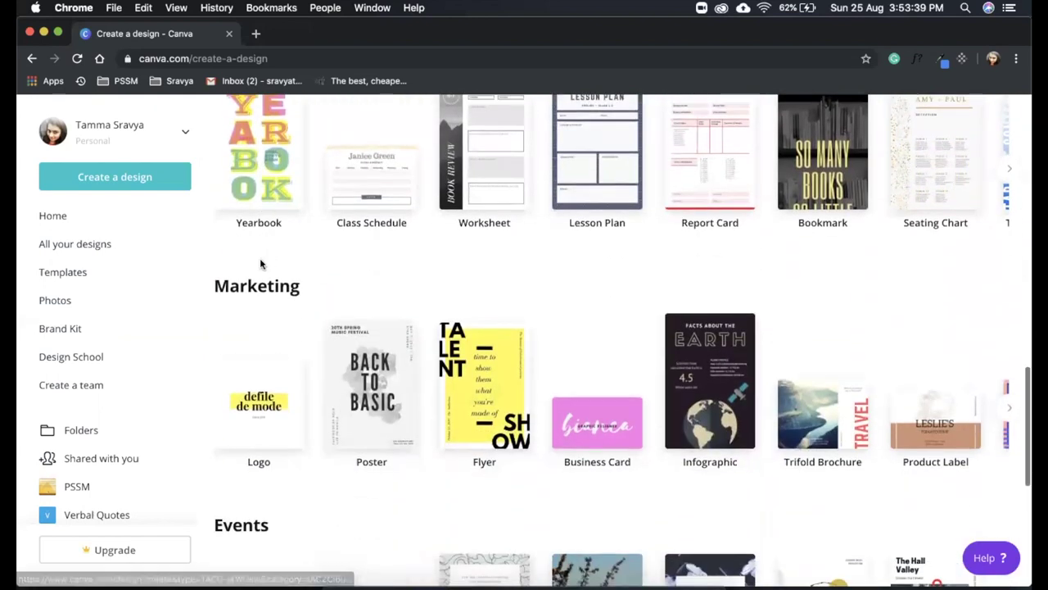
scroll(260, 264, down, 3)
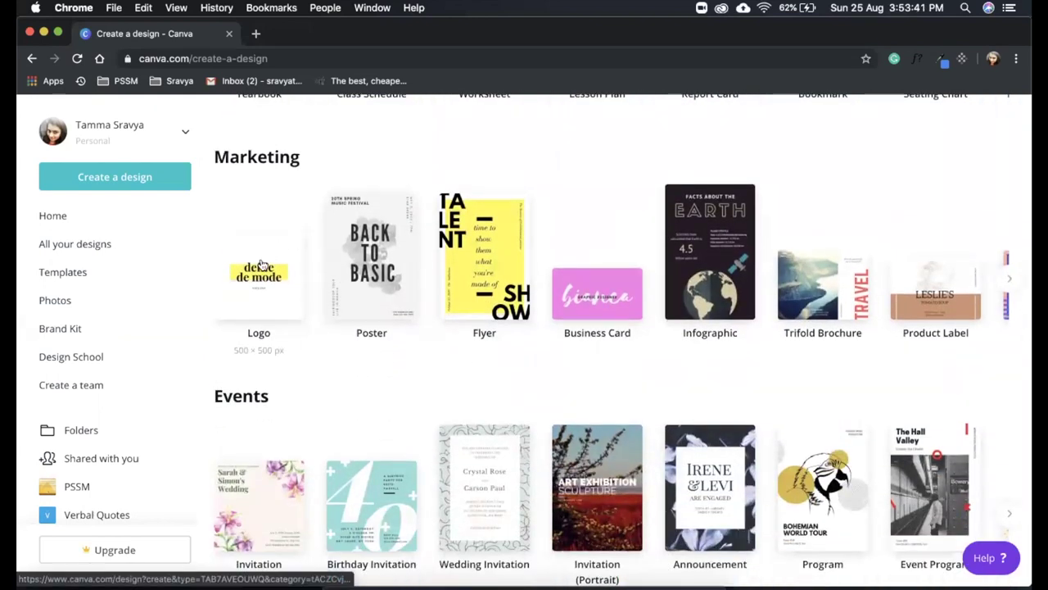
scroll(260, 264, down, 6)
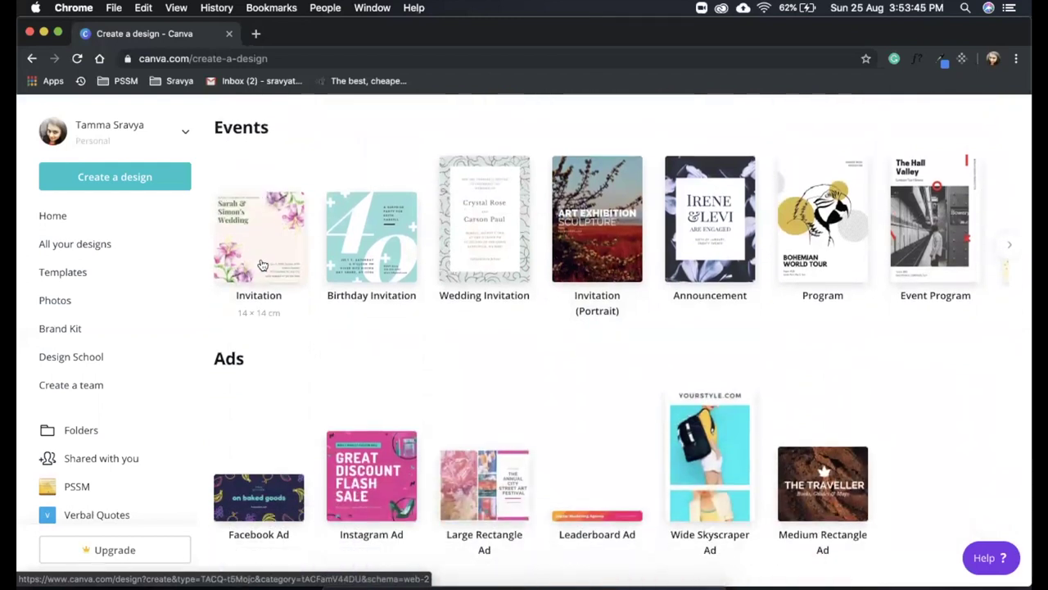
scroll(261, 264, up, 12)
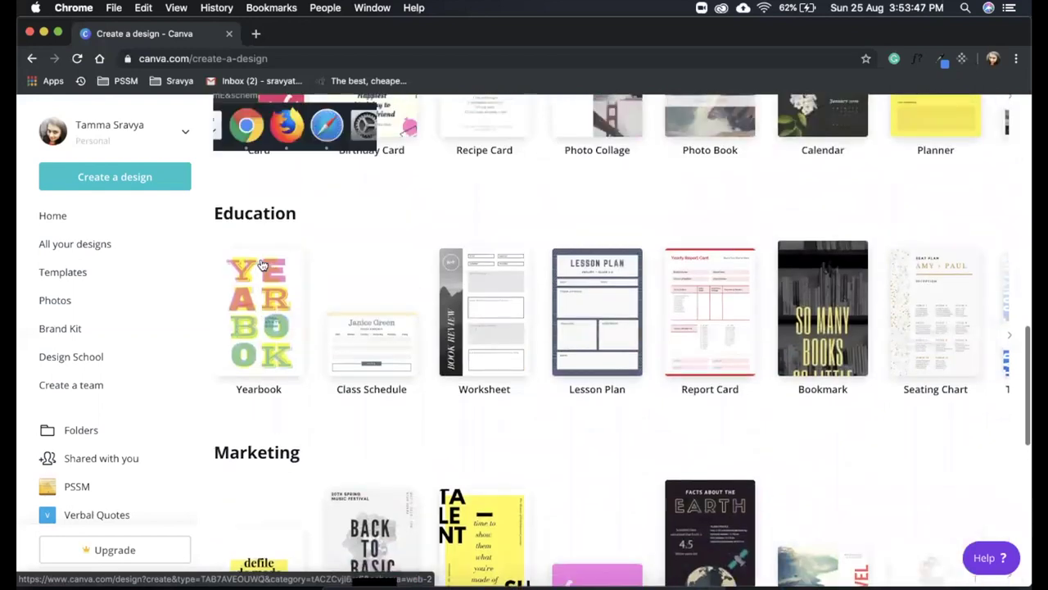
scroll(260, 264, up, 15)
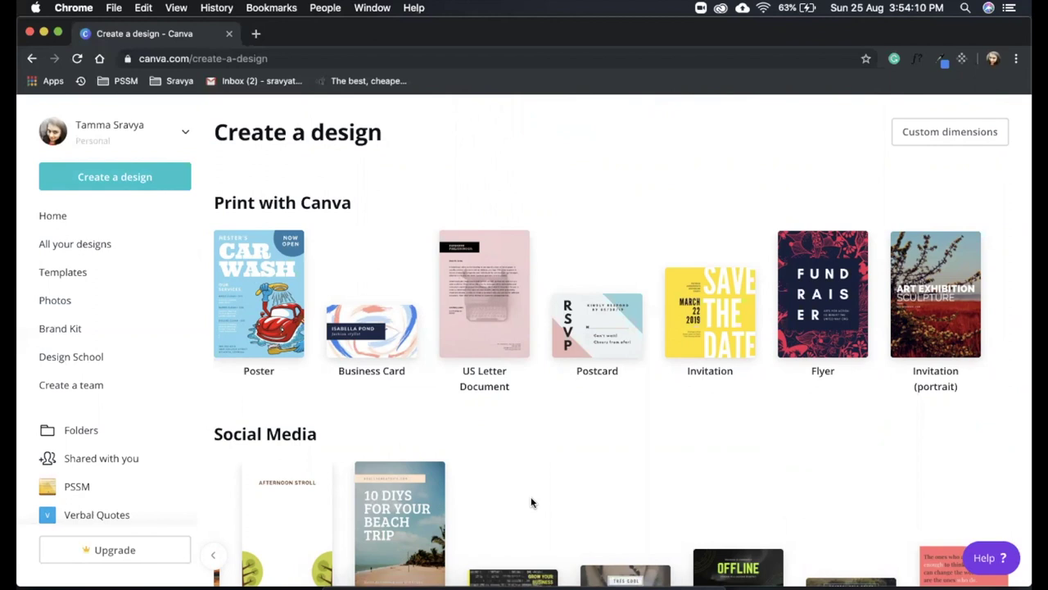
scroll(531, 502, down, 1)
scroll(531, 503, down, 4)
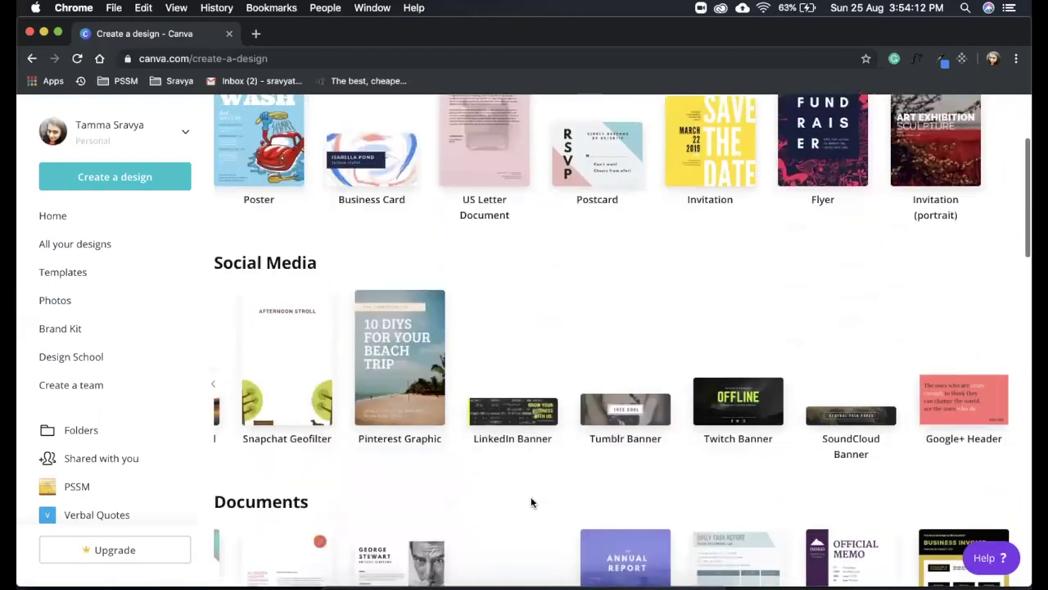
scroll(531, 502, down, 5)
scroll(533, 503, down, 2)
scroll(532, 502, up, 10)
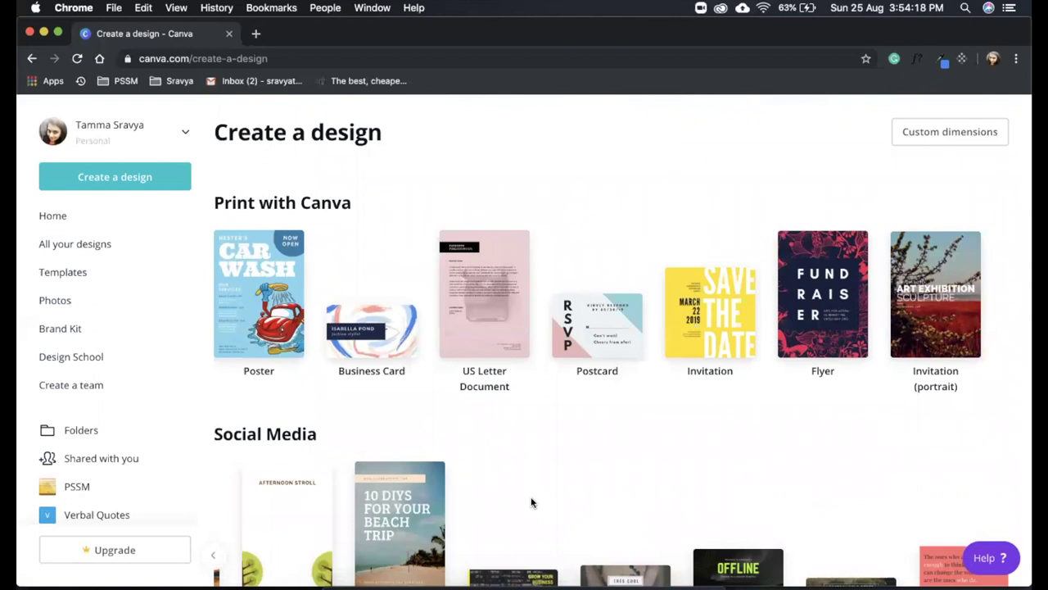
Try to create a new design with custom dimensions of 1456 × 876 px.
click(947, 138)
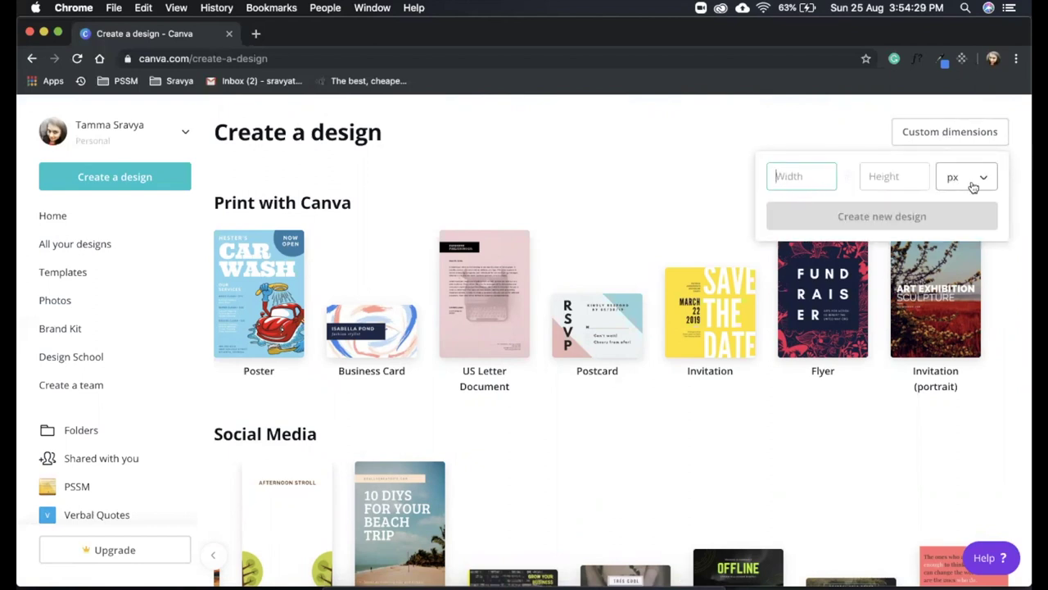
text(1456)
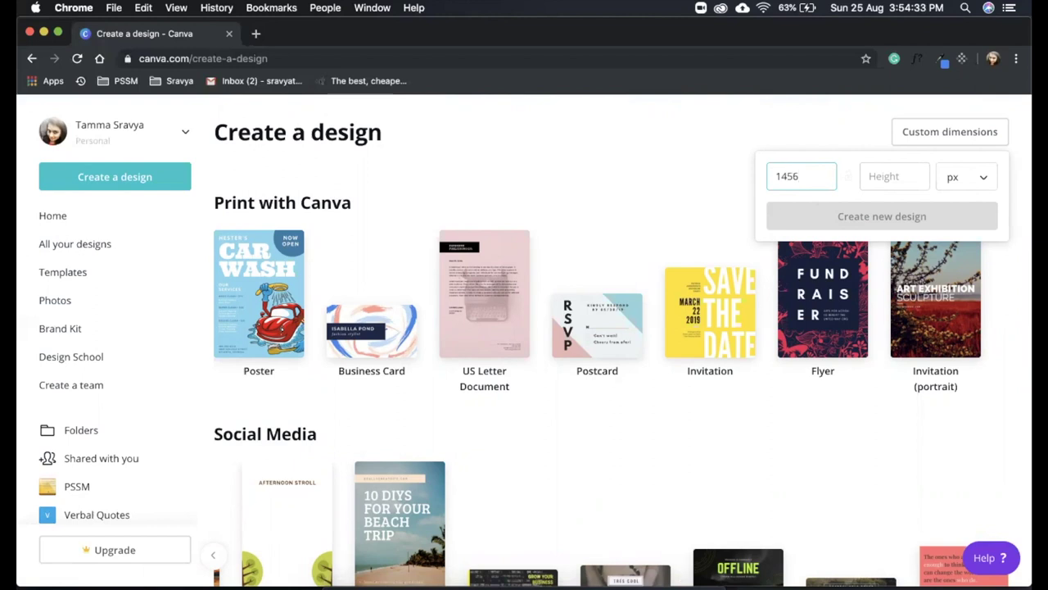
key(Tab)
text(876)
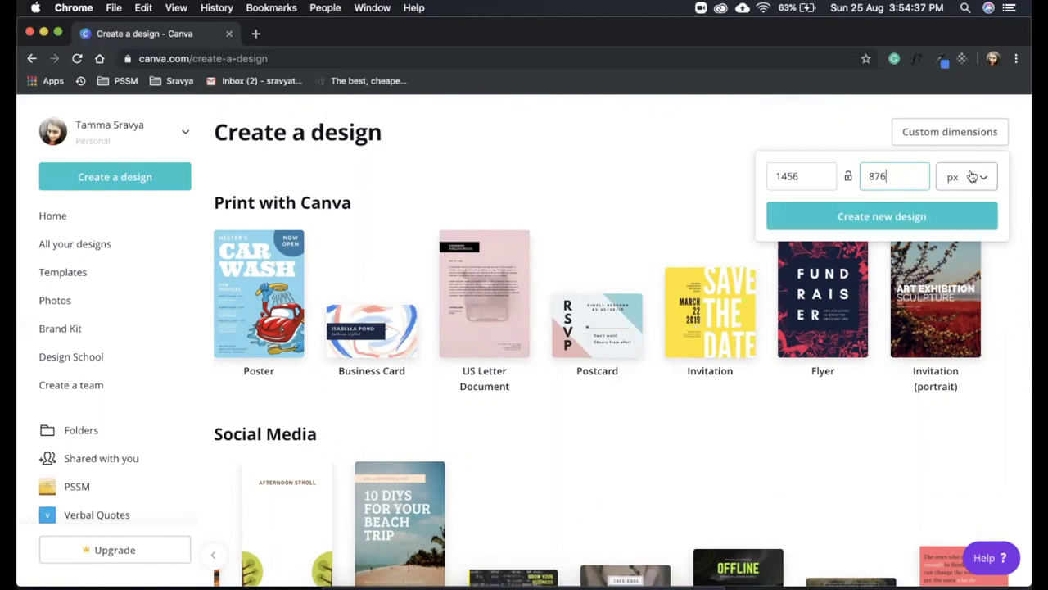
click(971, 177)
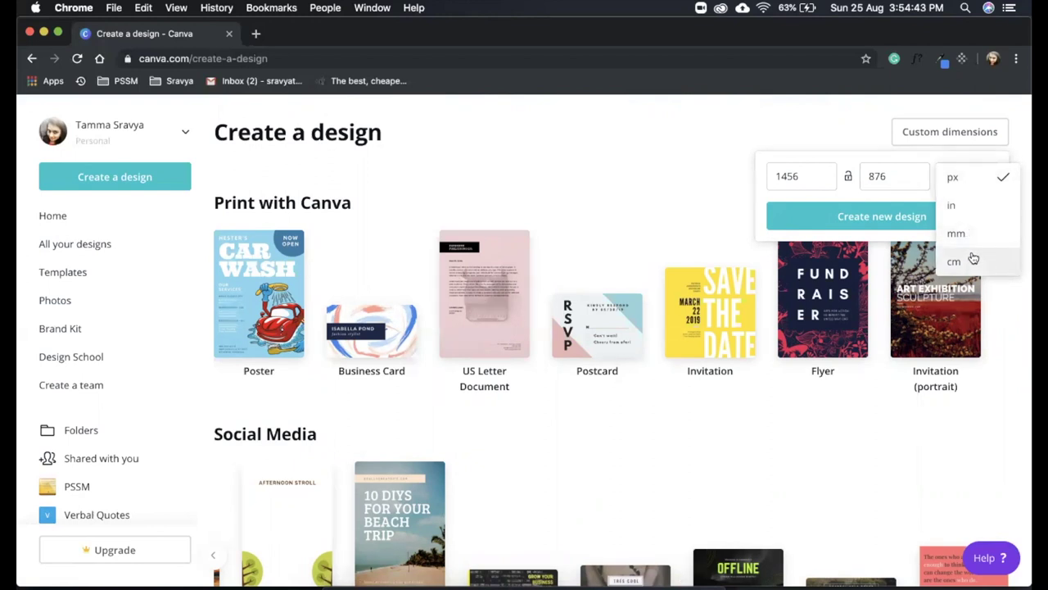
click(963, 183)
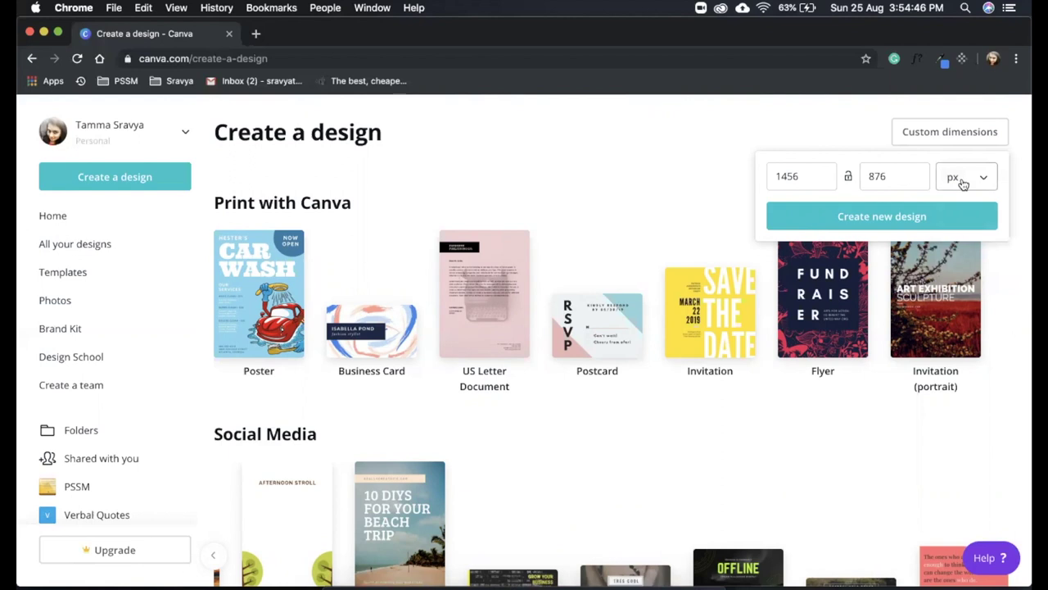
click(888, 218)
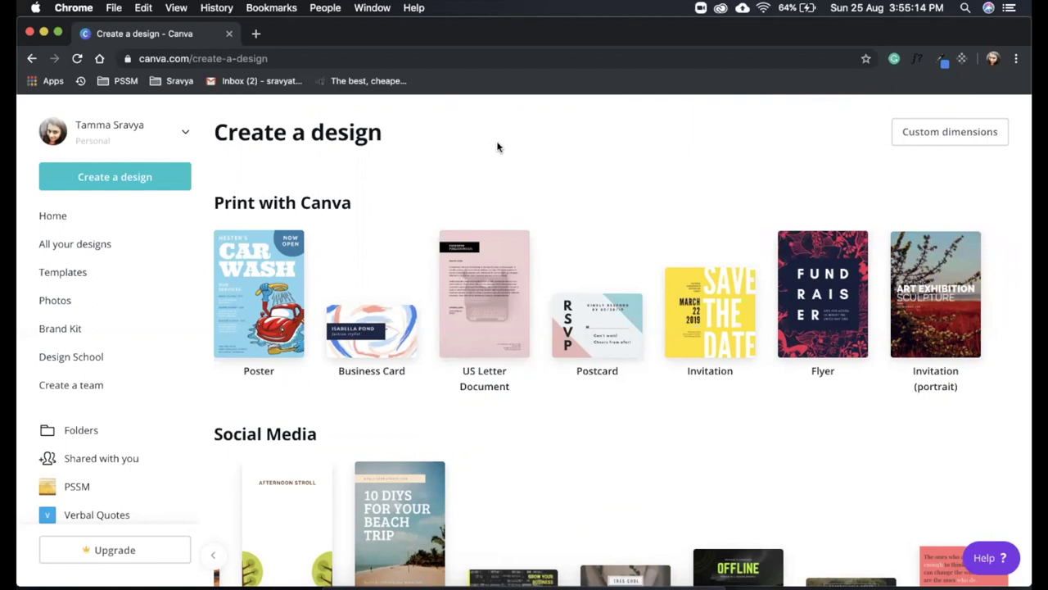
scroll(548, 330, down, 3)
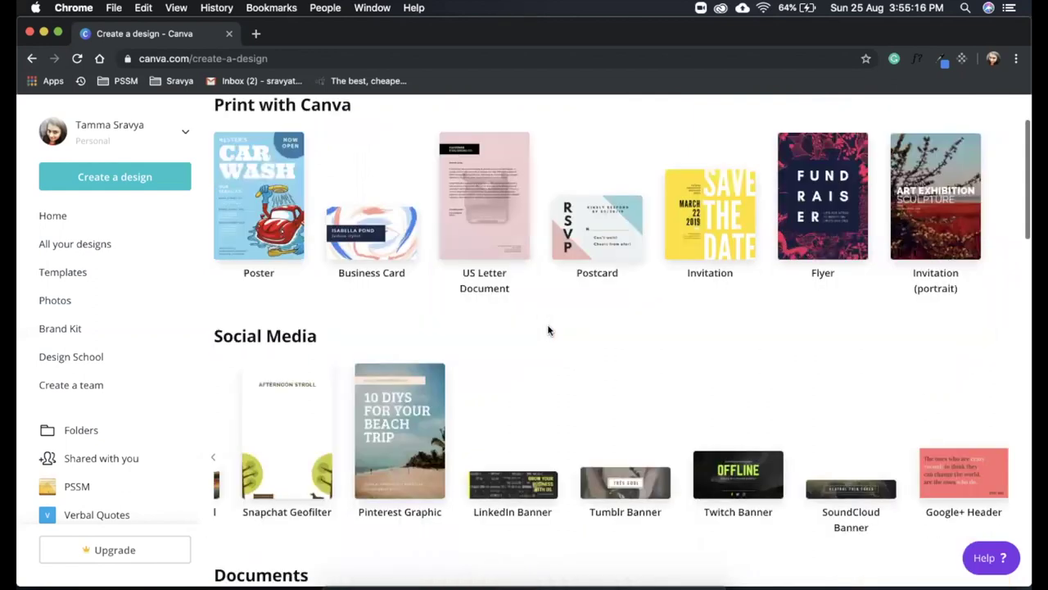
scroll(548, 330, down, 5)
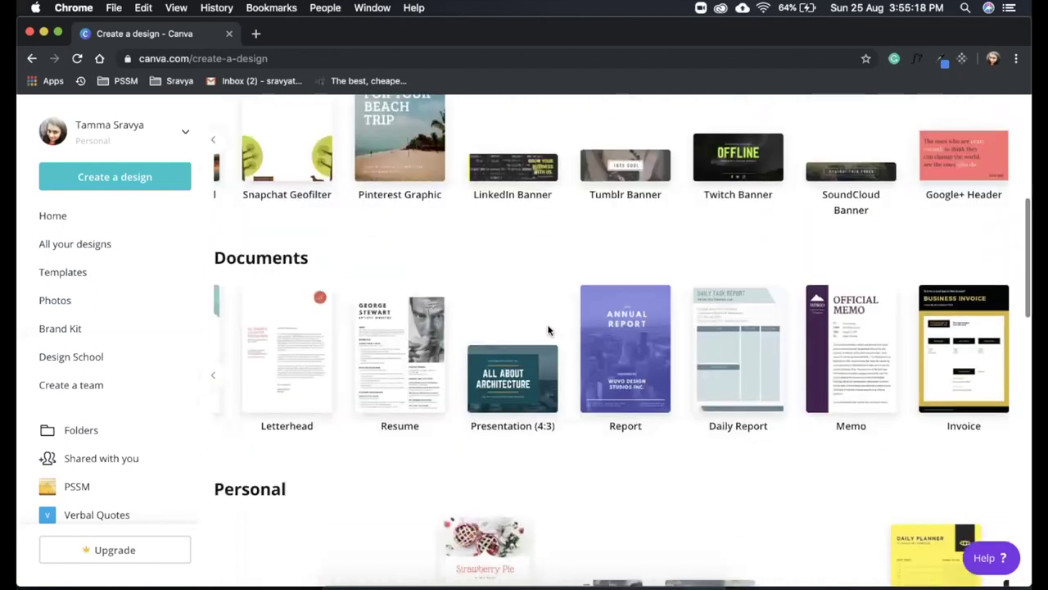
scroll(549, 330, down, 10)
scroll(549, 330, down, 3)
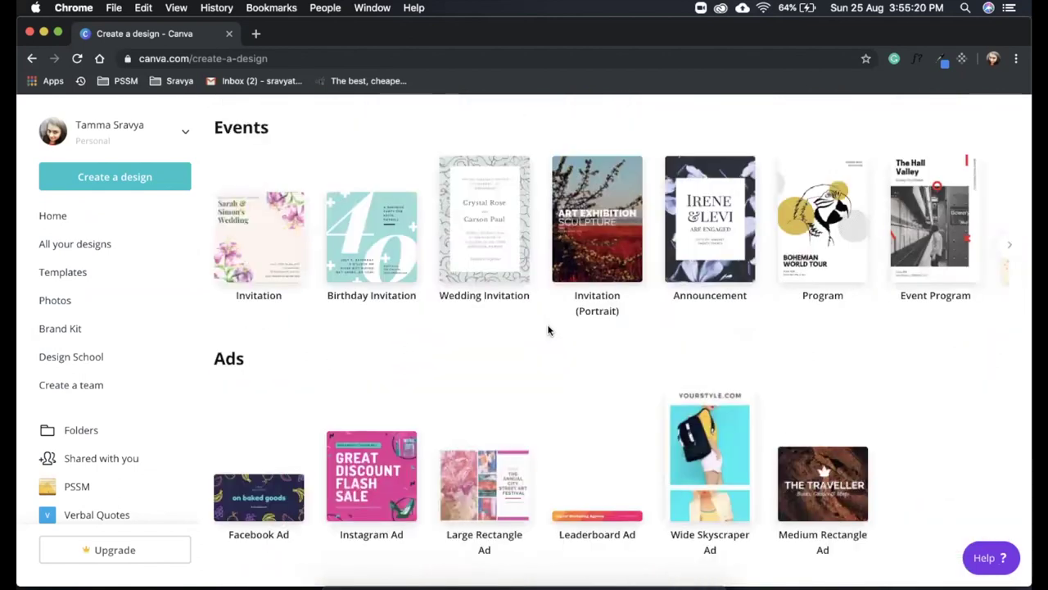
scroll(549, 330, up, 15)
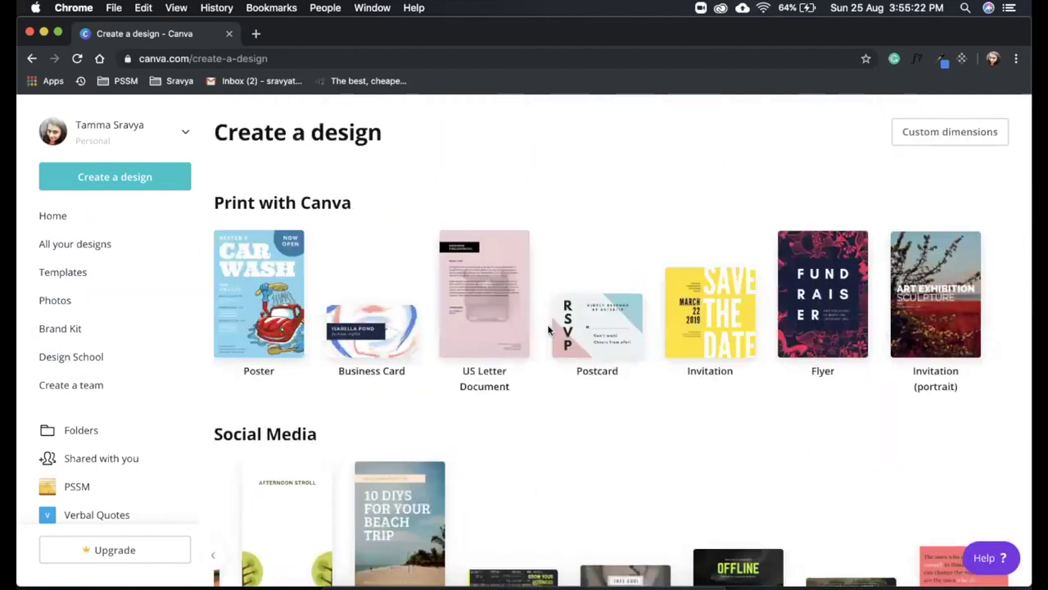
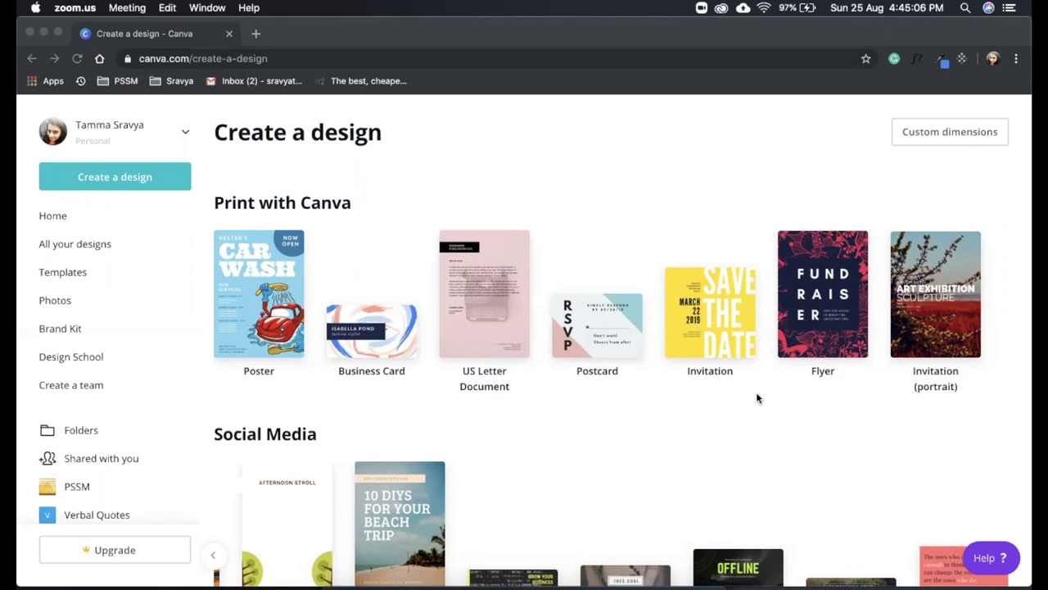
Switch to TextEdit, review the event's title, date, venue and contact details in the untitled note, and minimize it.
mouse_move(622, 586)
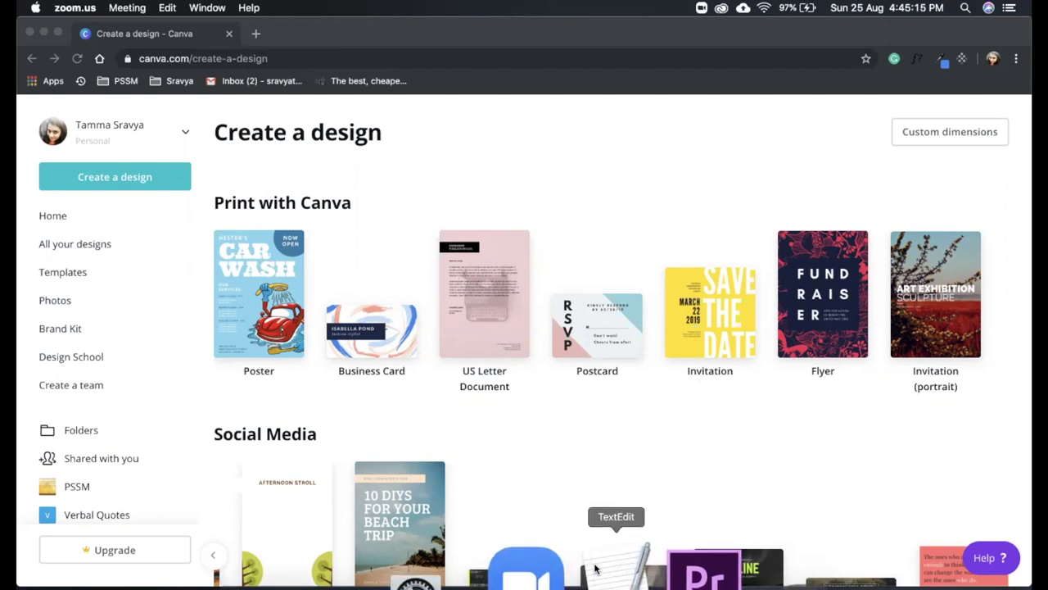
click(620, 560)
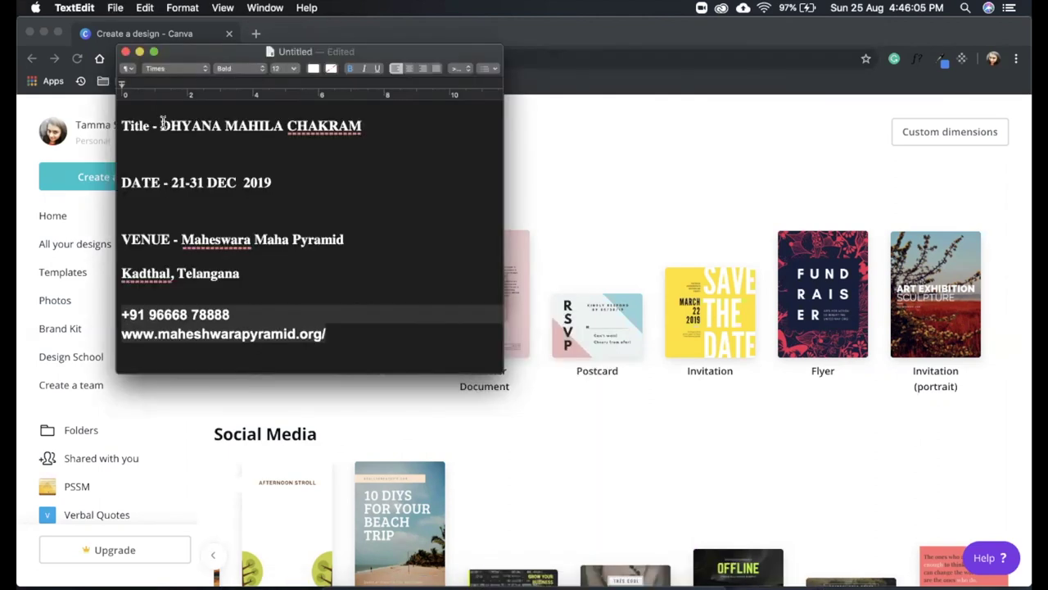
drag(160, 124, 363, 125)
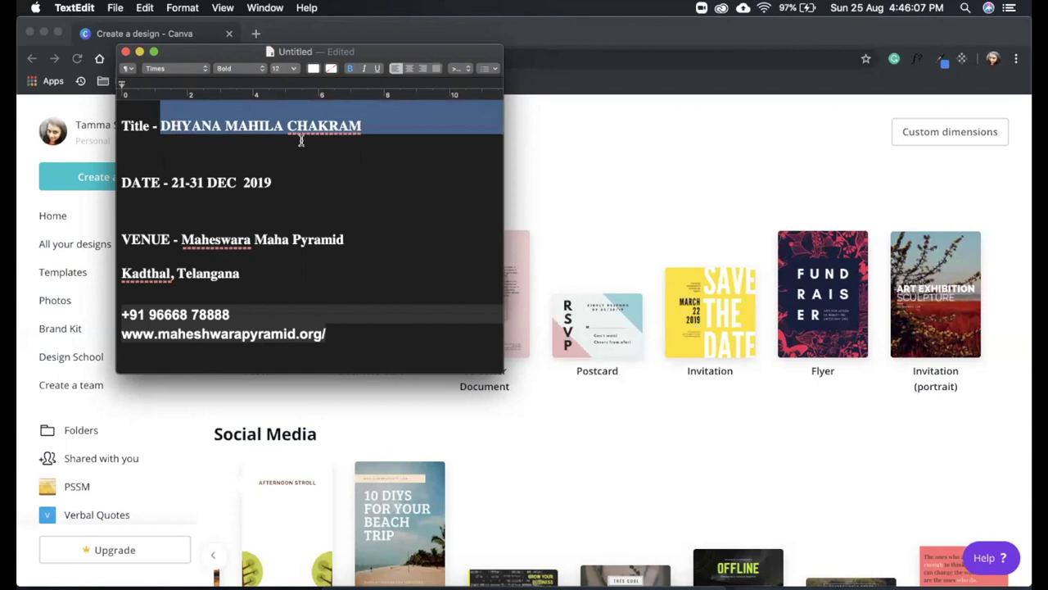
drag(166, 182, 302, 181)
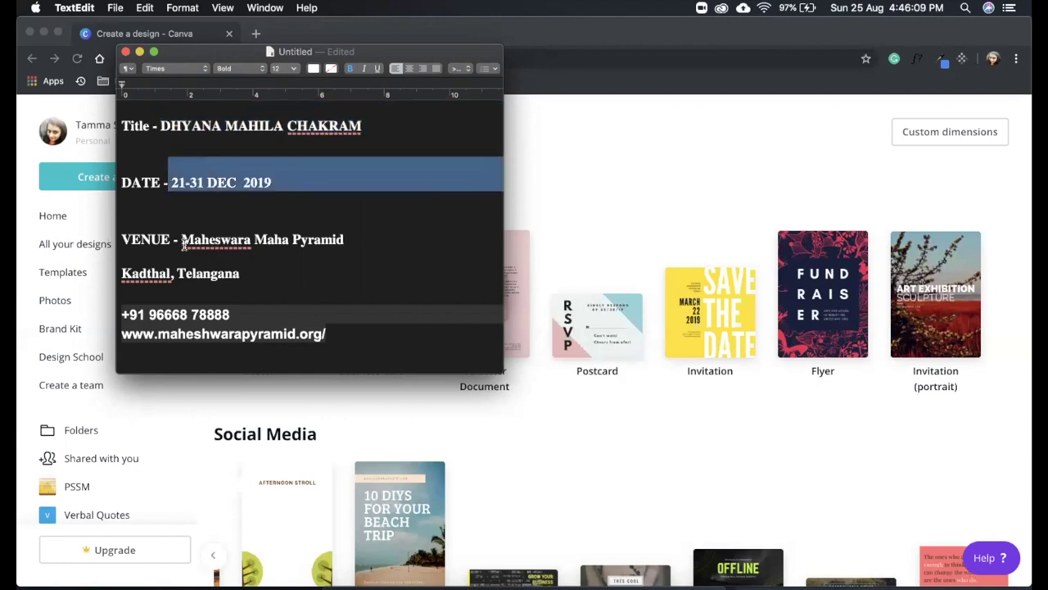
drag(181, 238, 241, 265)
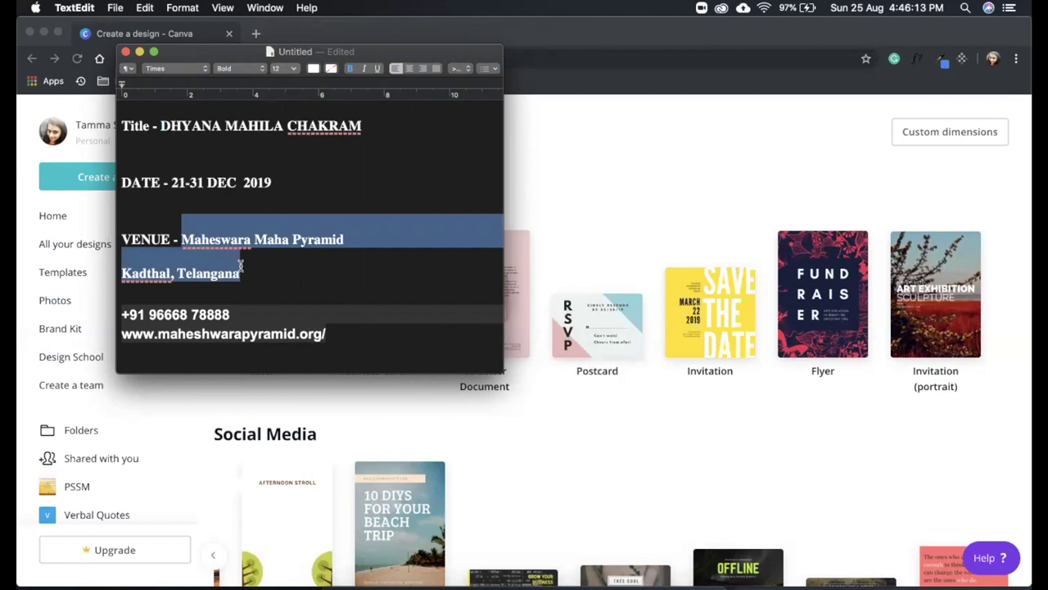
click(191, 314)
drag(123, 311, 345, 337)
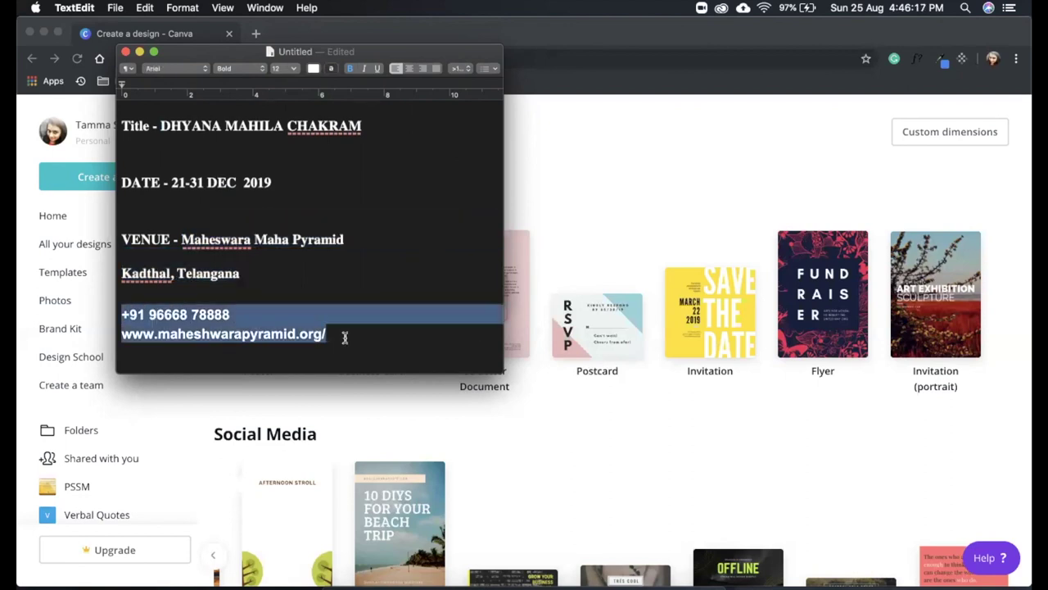
click(139, 54)
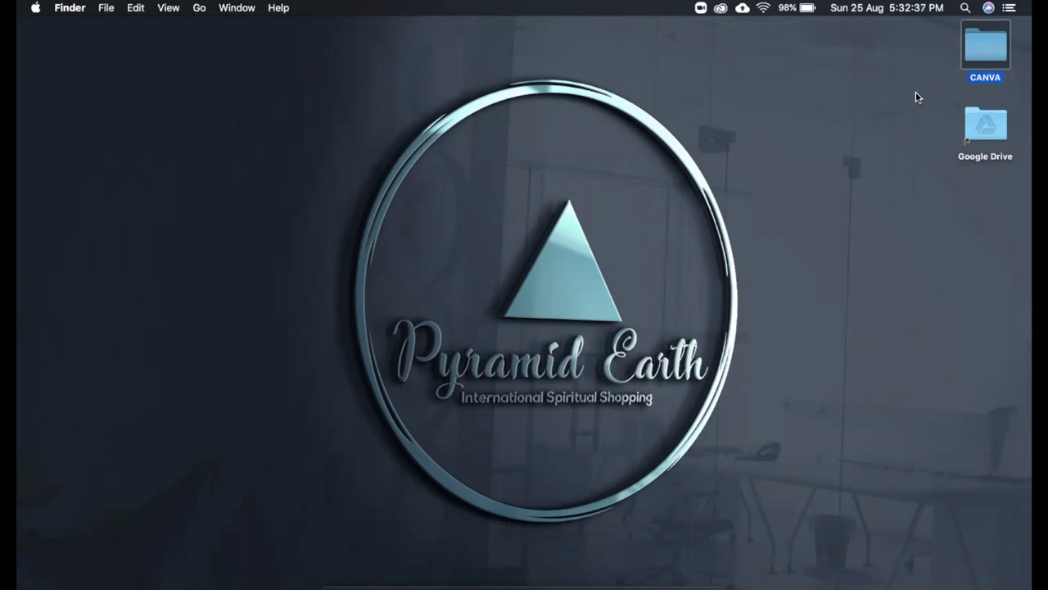
Open the Images subfolder of the desktop's CANVA folder and show its window in full screen.
click(932, 86)
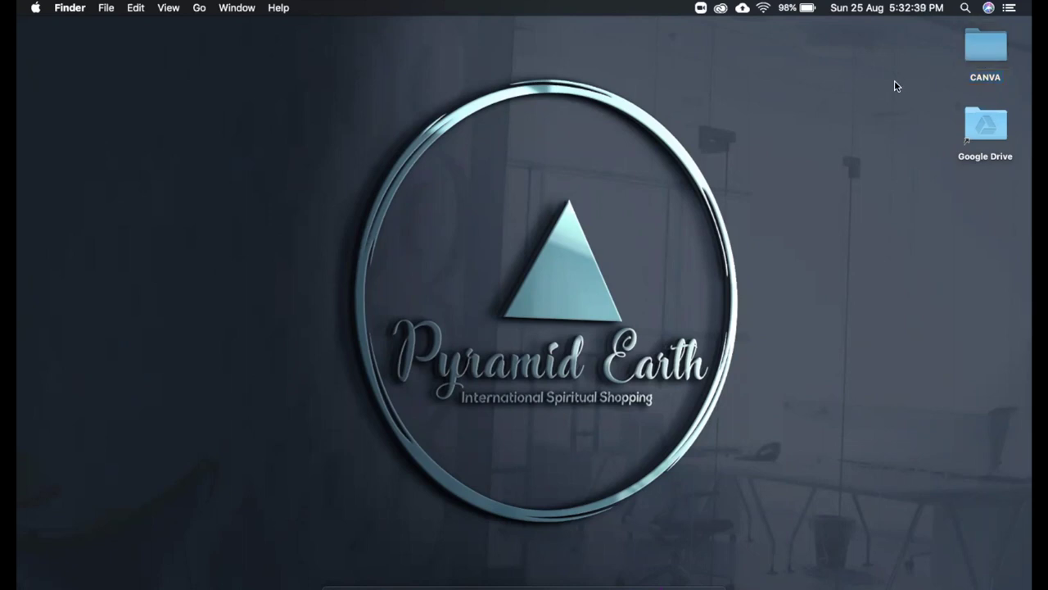
double_click(978, 56)
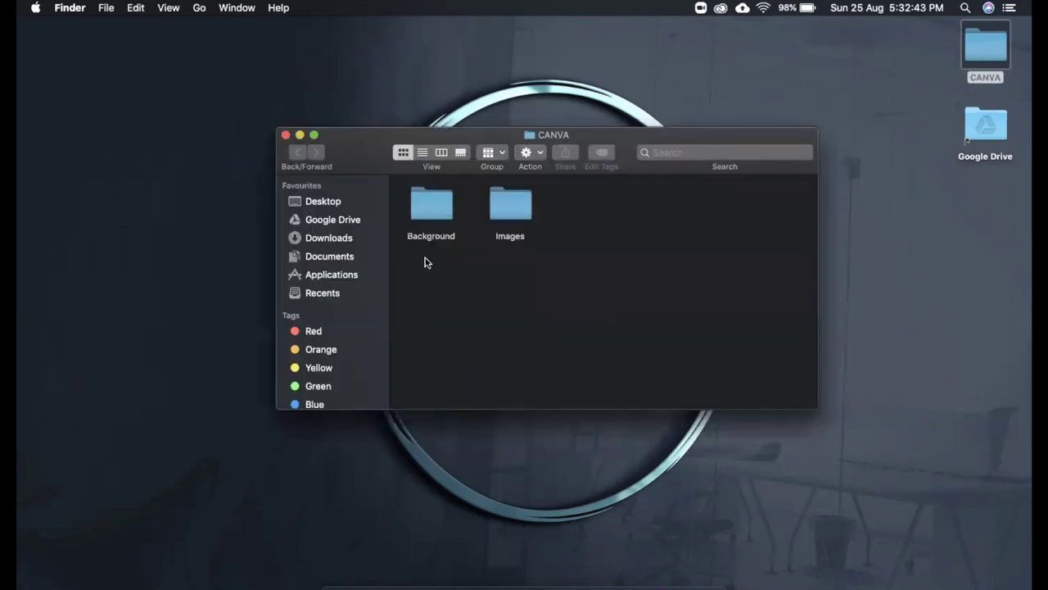
double_click(510, 210)
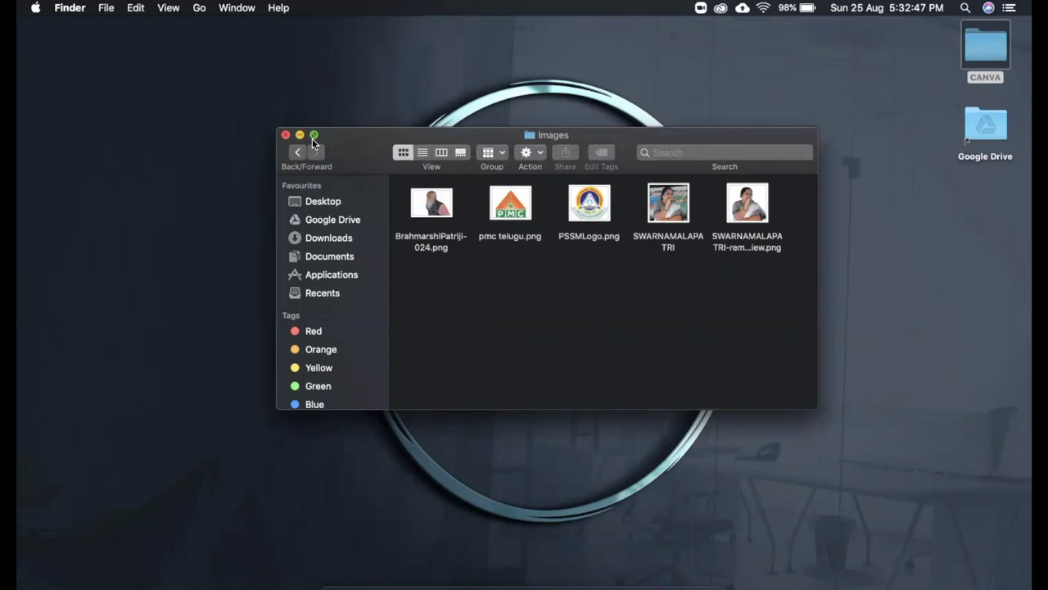
click(314, 136)
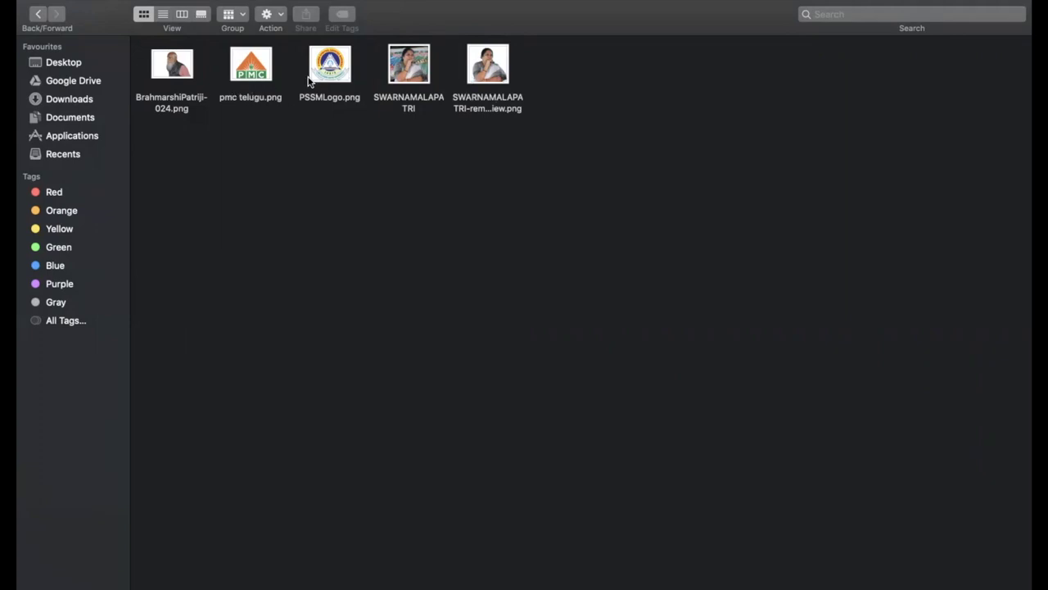
Preview the logo files pmc telugu.png and PSSMLogo.png one after the other, closing each preview.
double_click(239, 68)
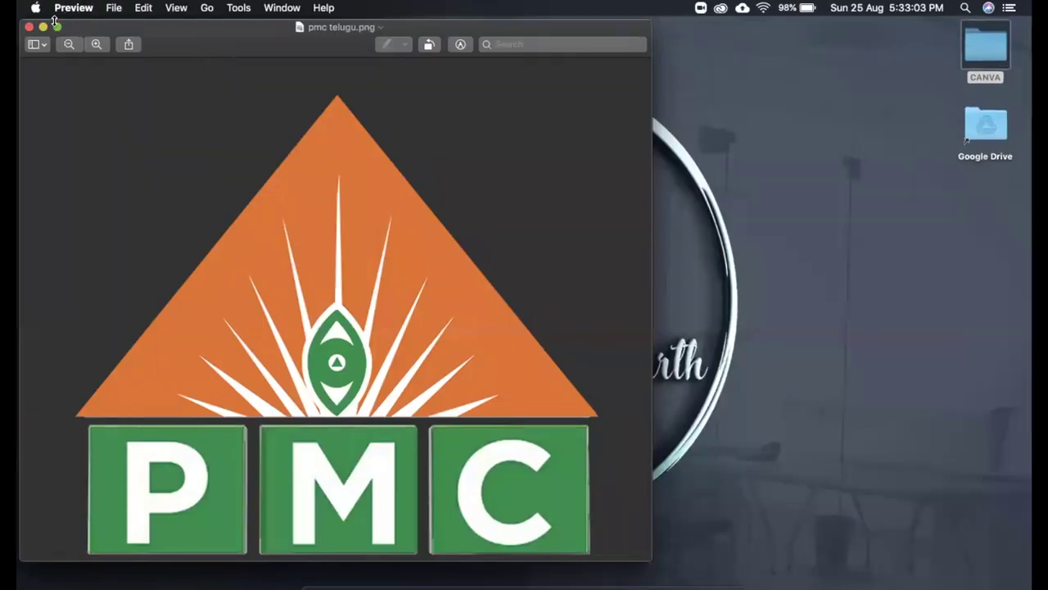
click(29, 27)
key(super+Tab)
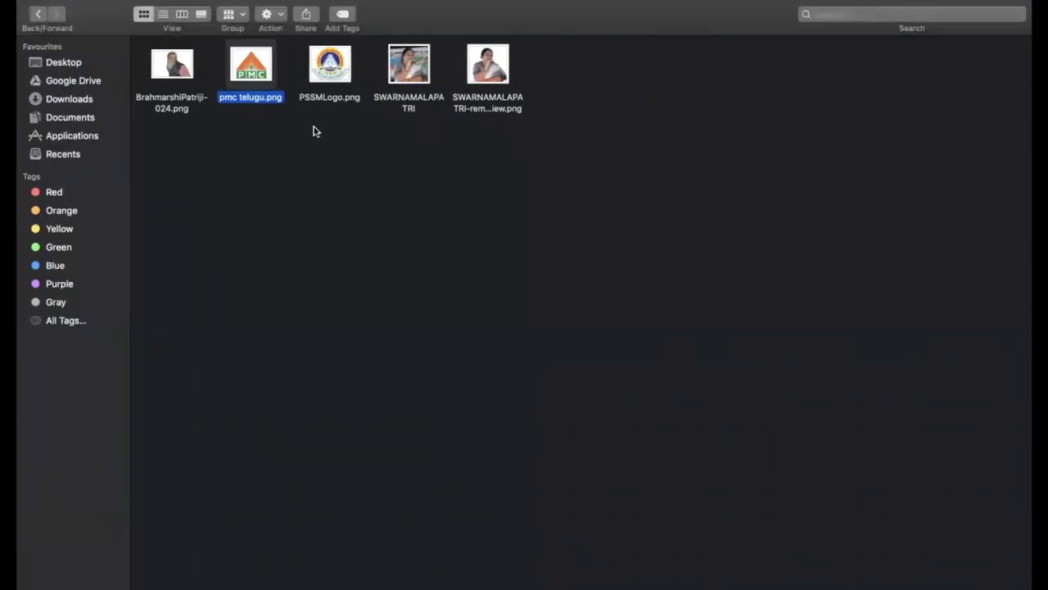
double_click(319, 64)
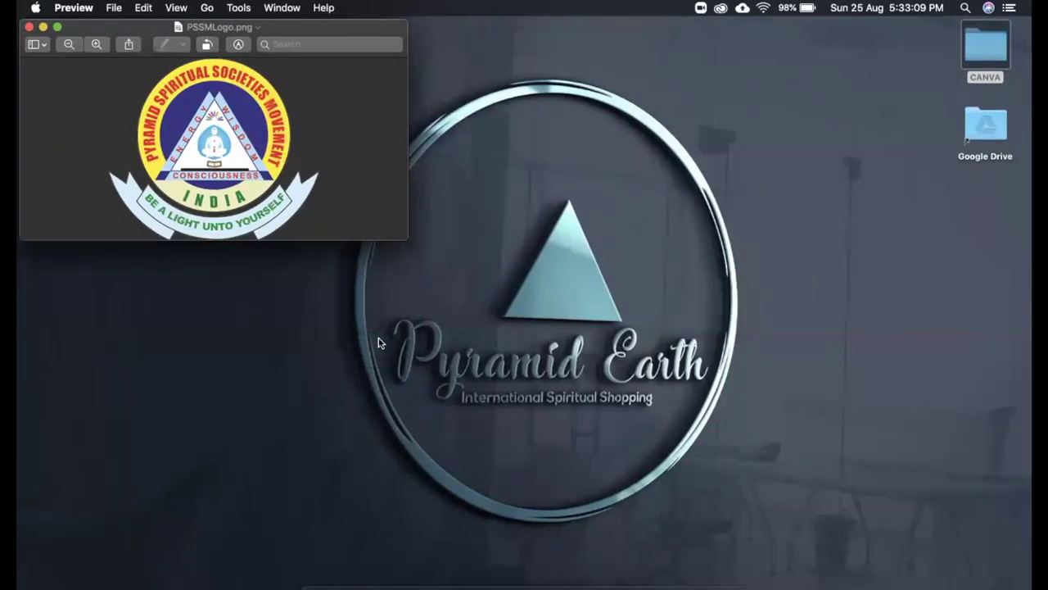
click(28, 27)
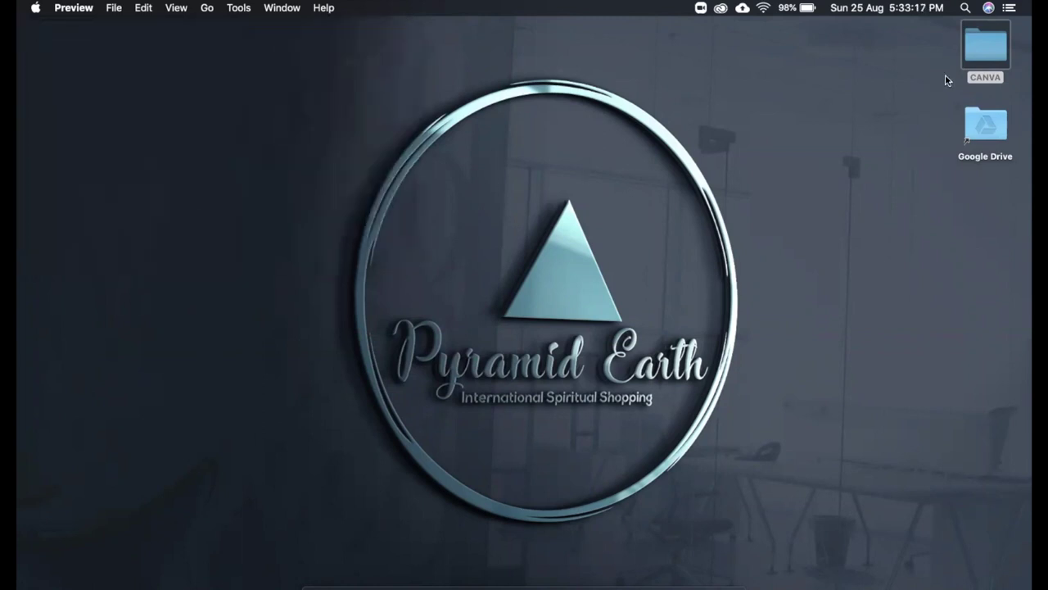
Reopen the CANVA folder from the desktop and display the contents of its Images subfolder.
double_click(980, 59)
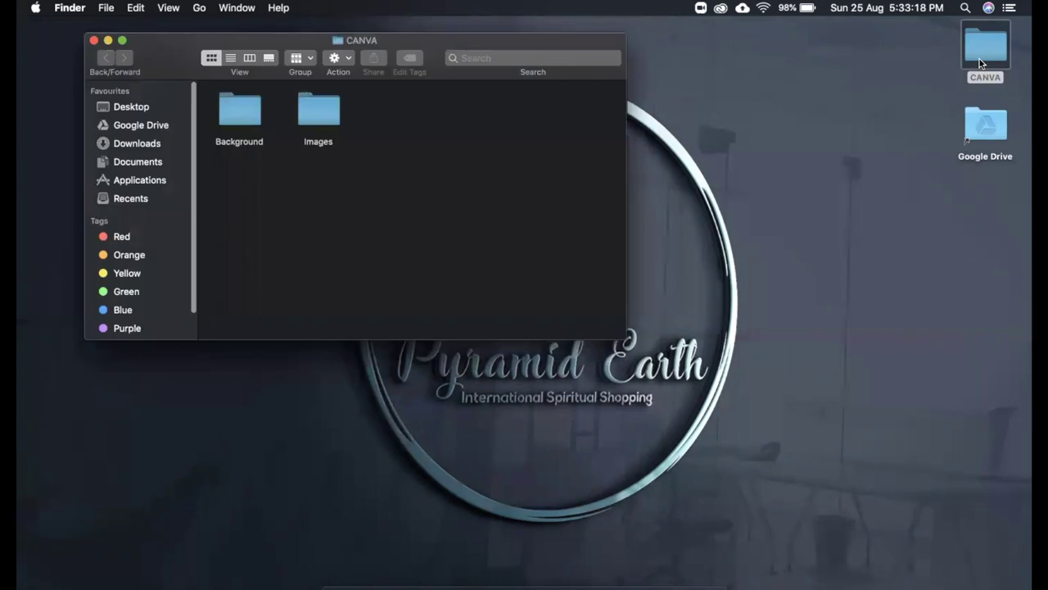
double_click(321, 109)
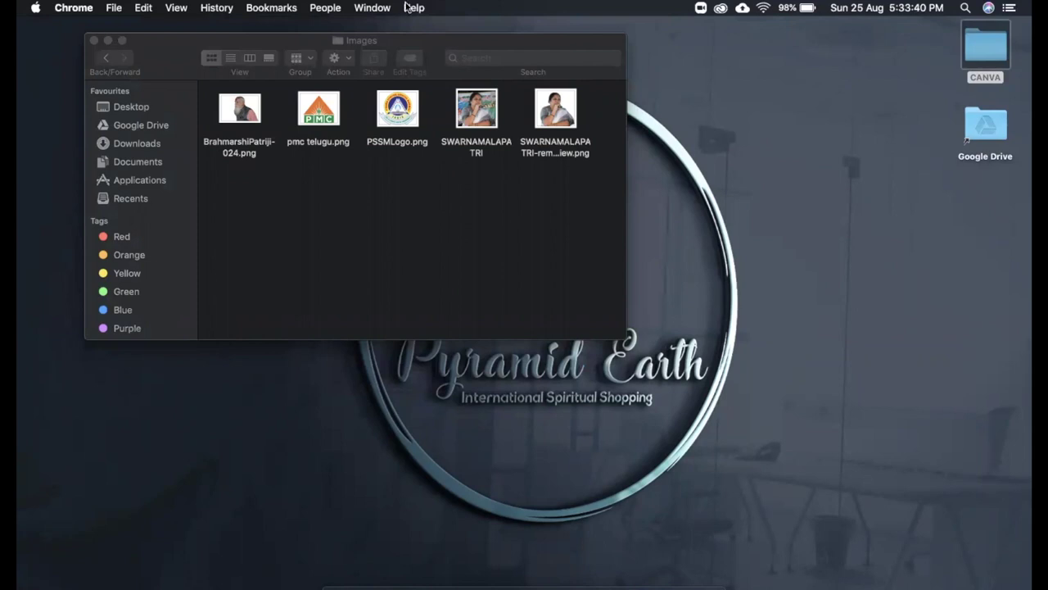
click(308, 290)
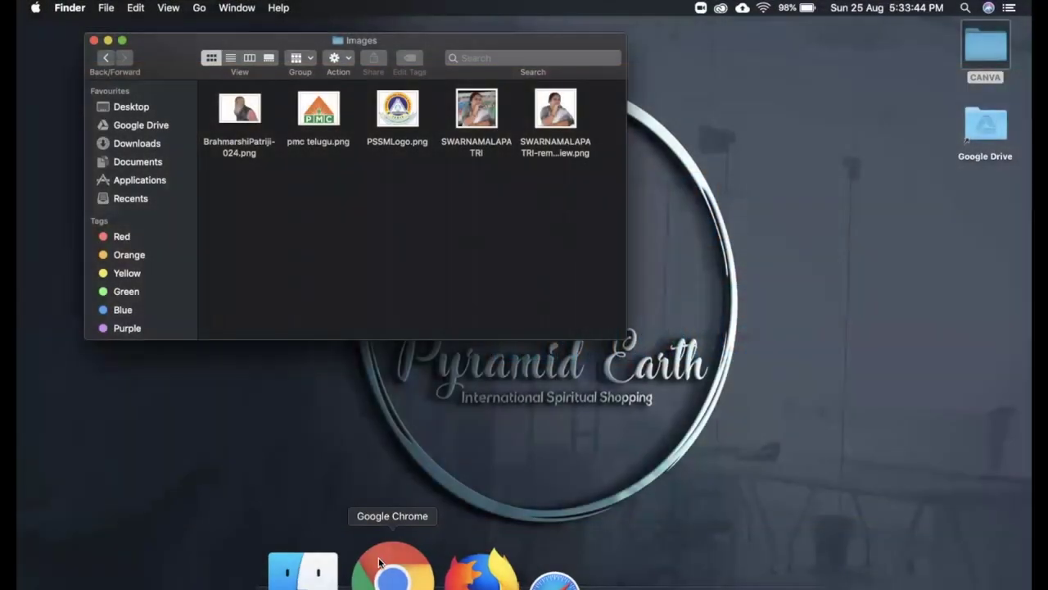
Switch to Google Chrome, load pssmovement.org in a new tab and open the site's Downloads folder on Google Drive.
click(381, 579)
click(256, 36)
text(ps)
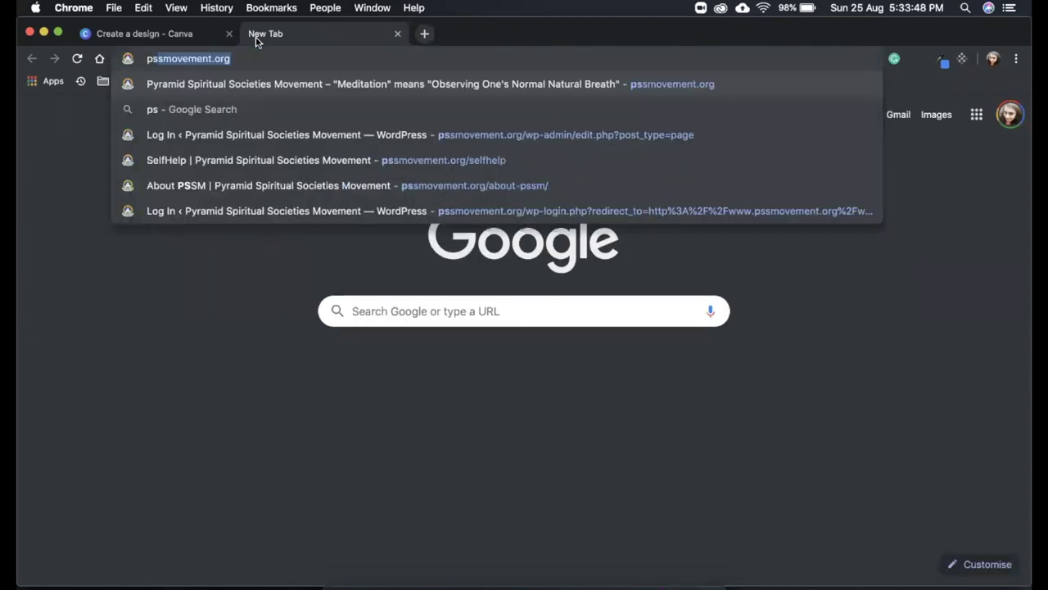
key(Right)
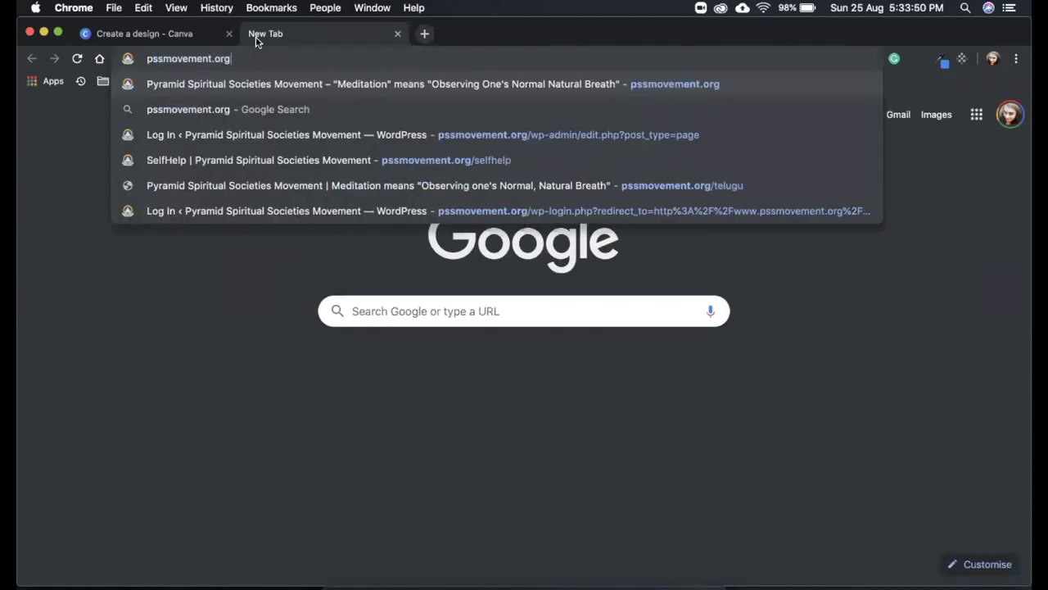
key(Return)
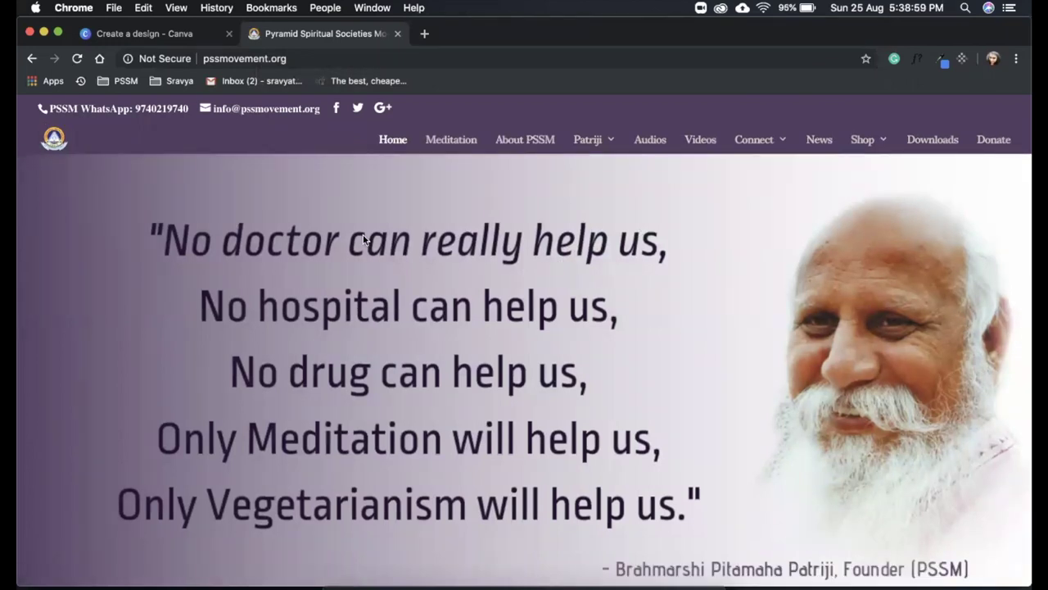
mouse_move(611, 137)
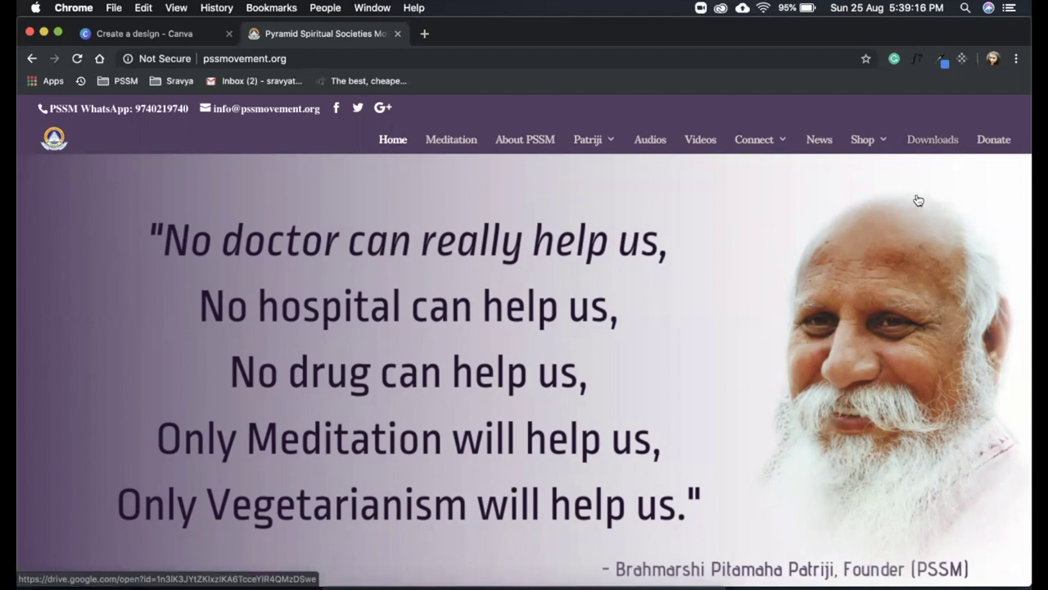
click(928, 144)
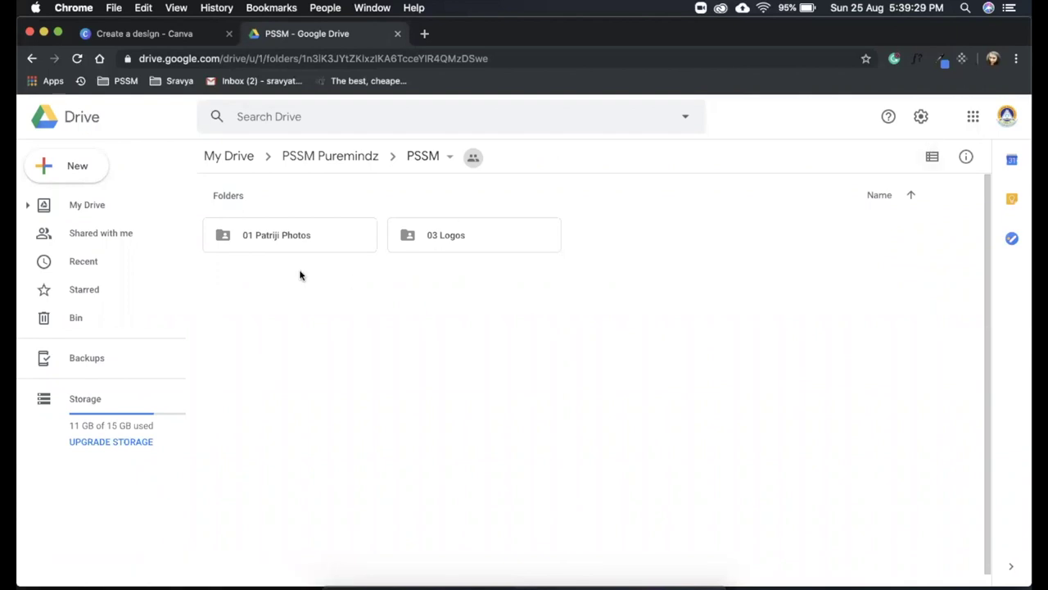
Glance back at the local Images folder, and browse the pictures in the 01 Patriji Photos folder on Google Drive.
key(ctrl+Right)
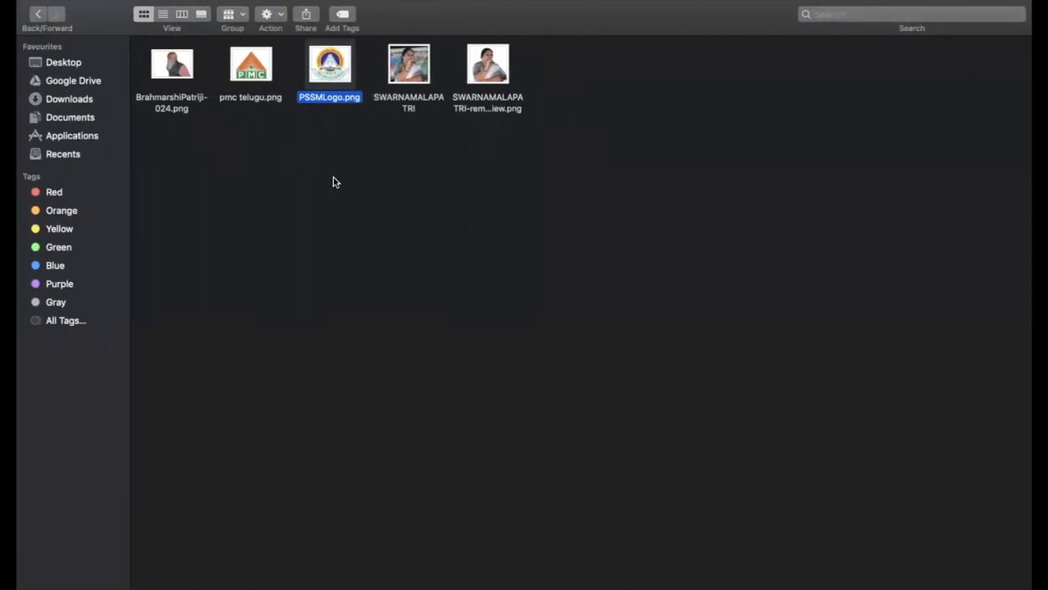
key(ctrl+Left)
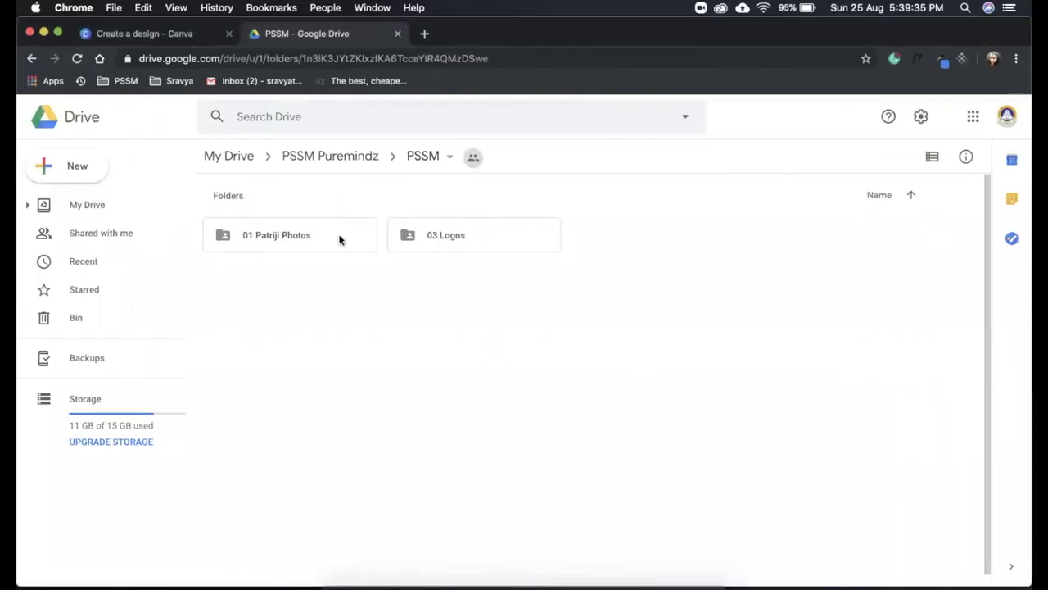
double_click(295, 234)
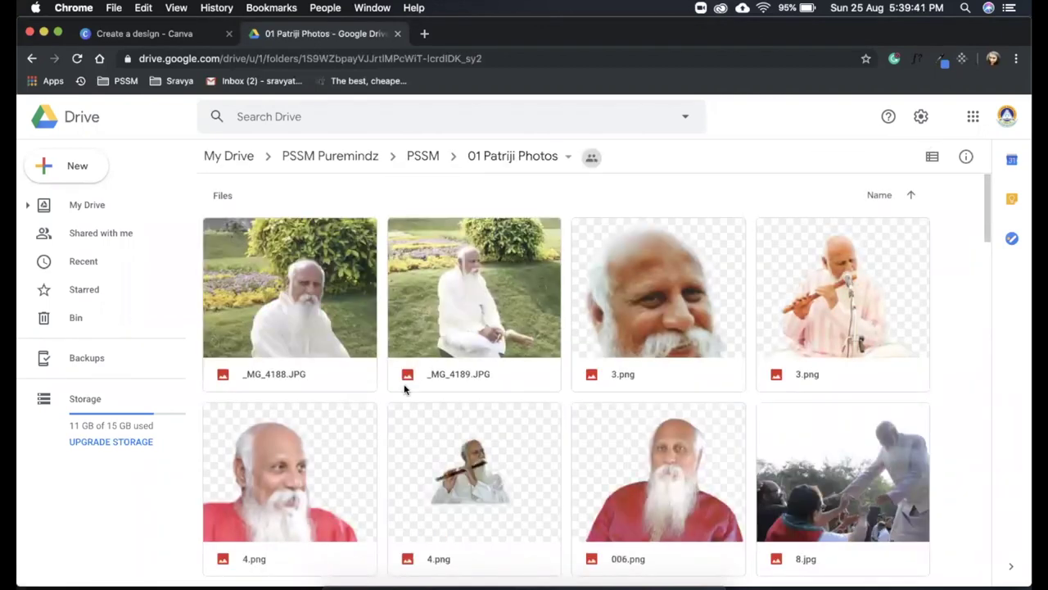
scroll(403, 389, down, 2)
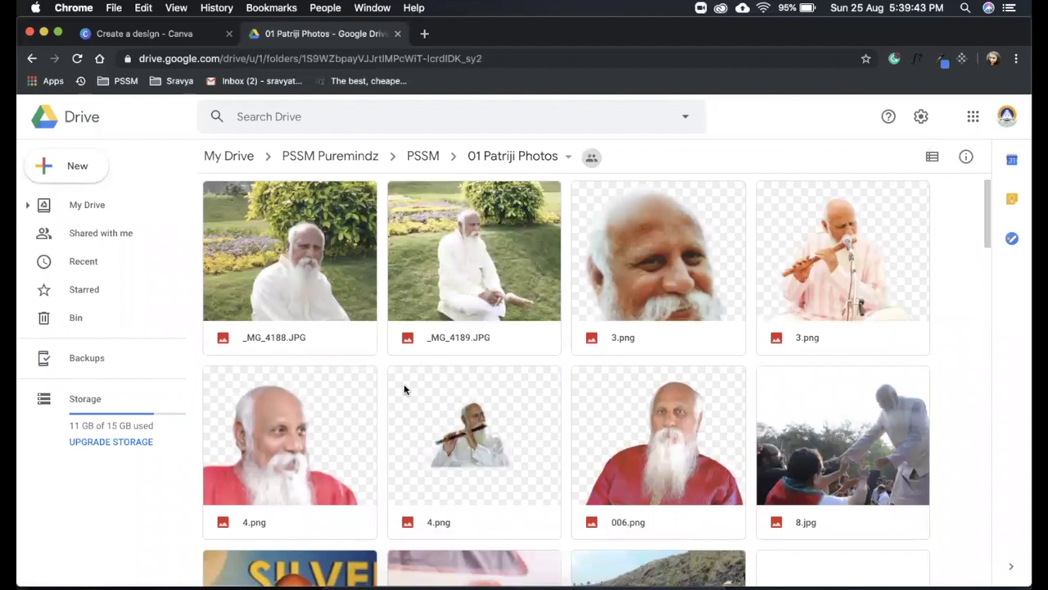
scroll(403, 389, down, 1)
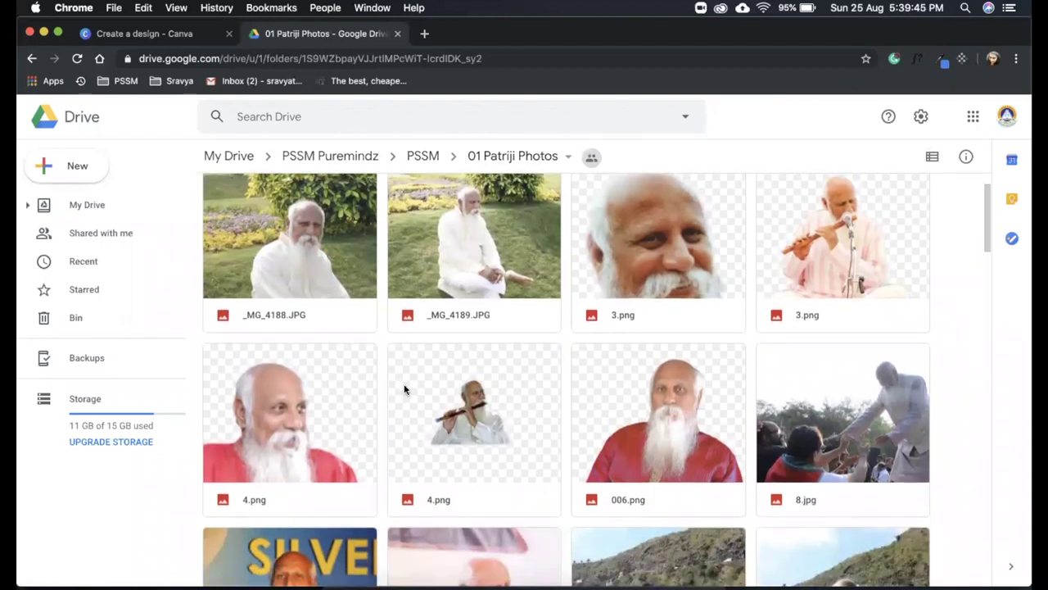
scroll(404, 389, down, 5)
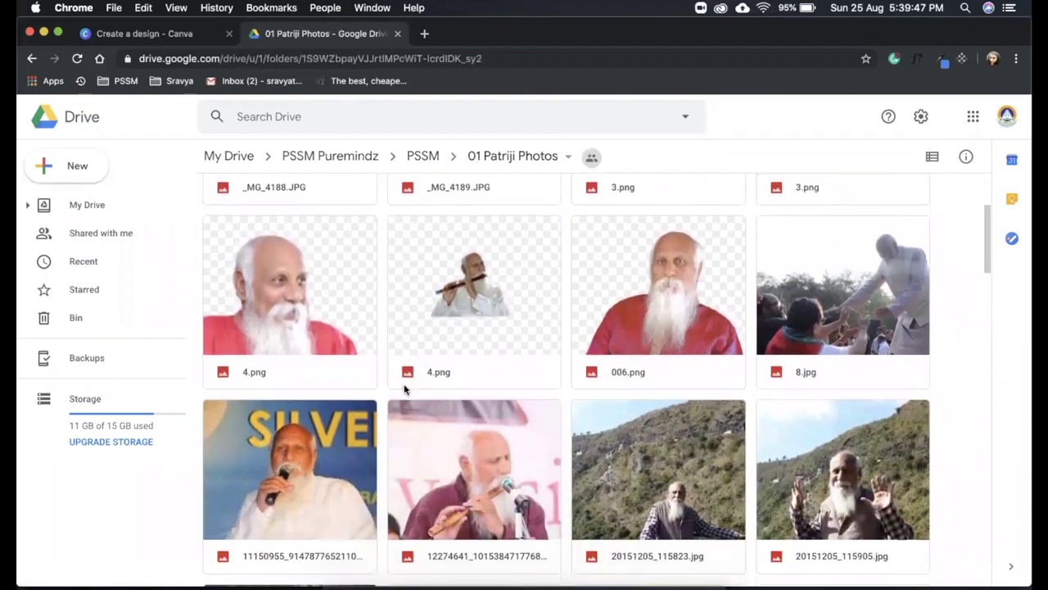
scroll(404, 389, down, 12)
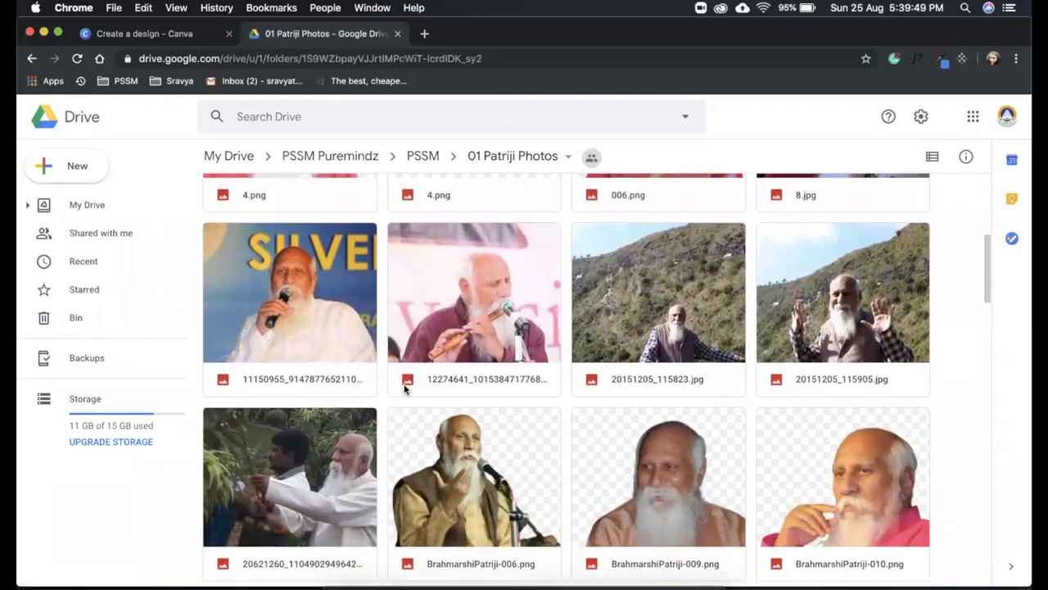
scroll(404, 389, down, 13)
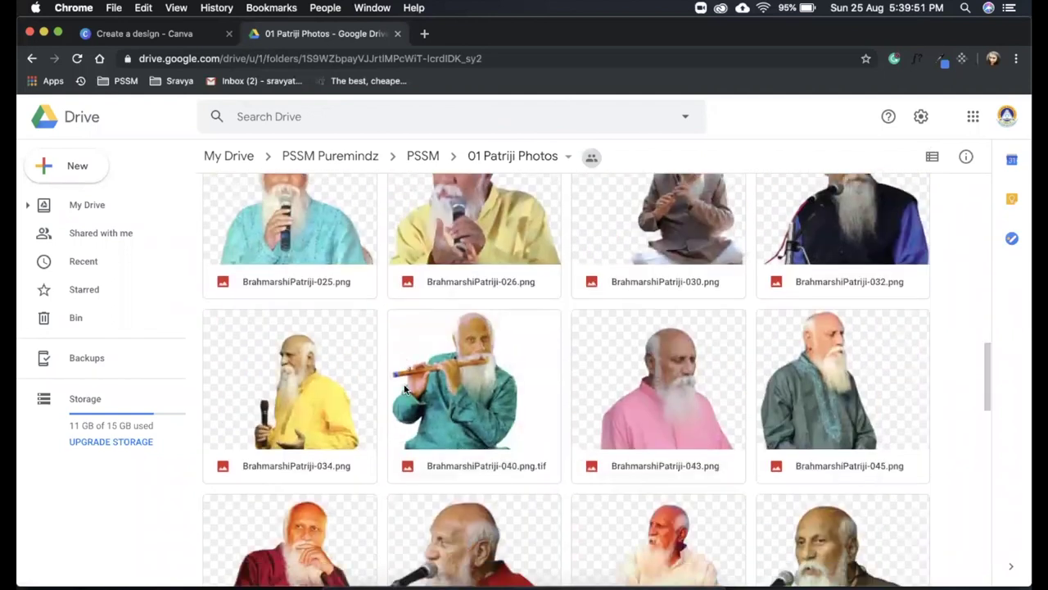
scroll(403, 389, down, 15)
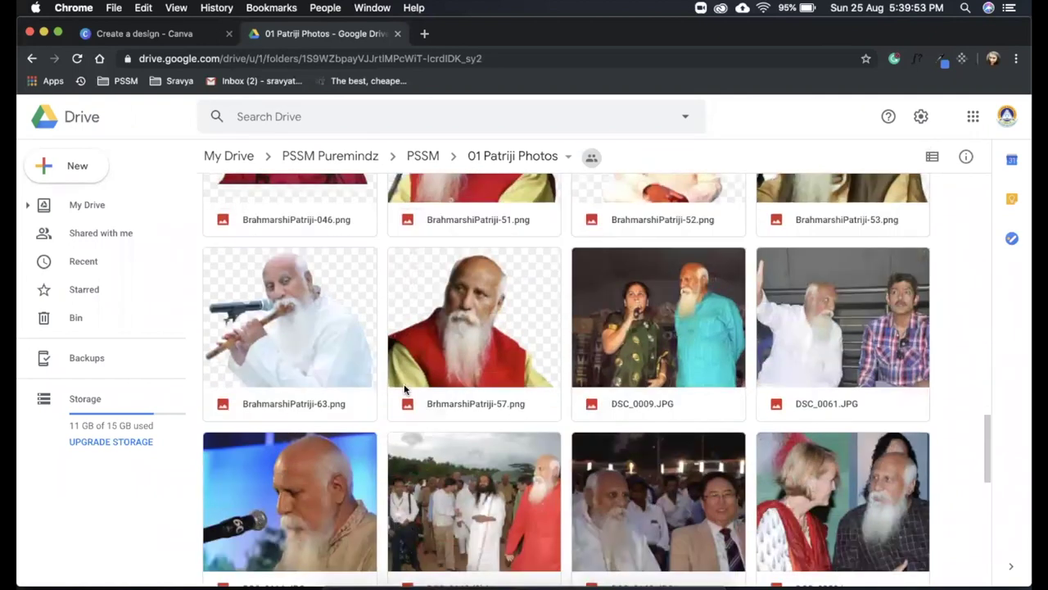
scroll(404, 389, down, 20)
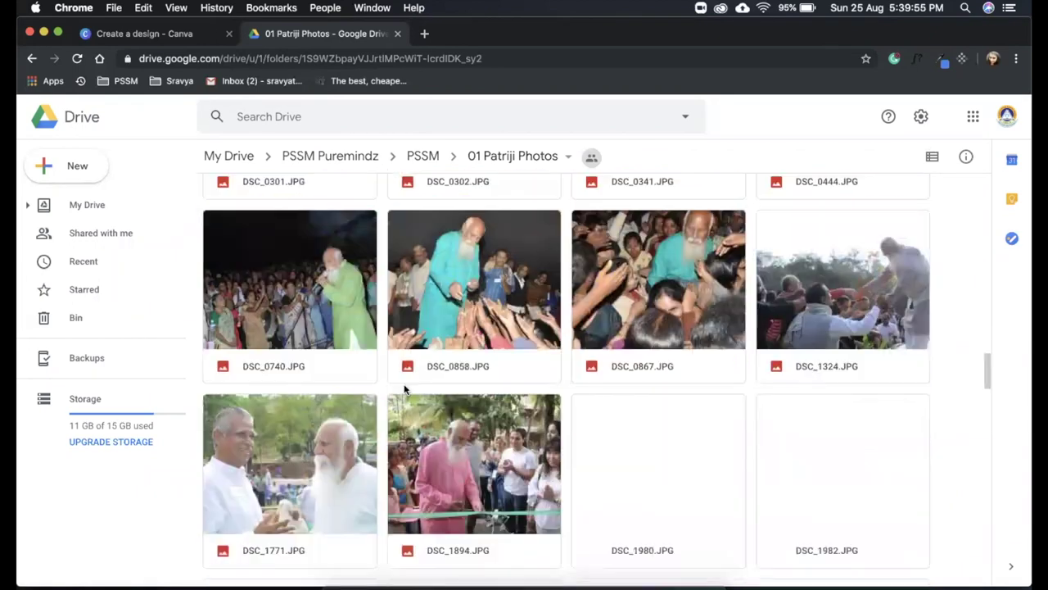
scroll(404, 389, down, 5)
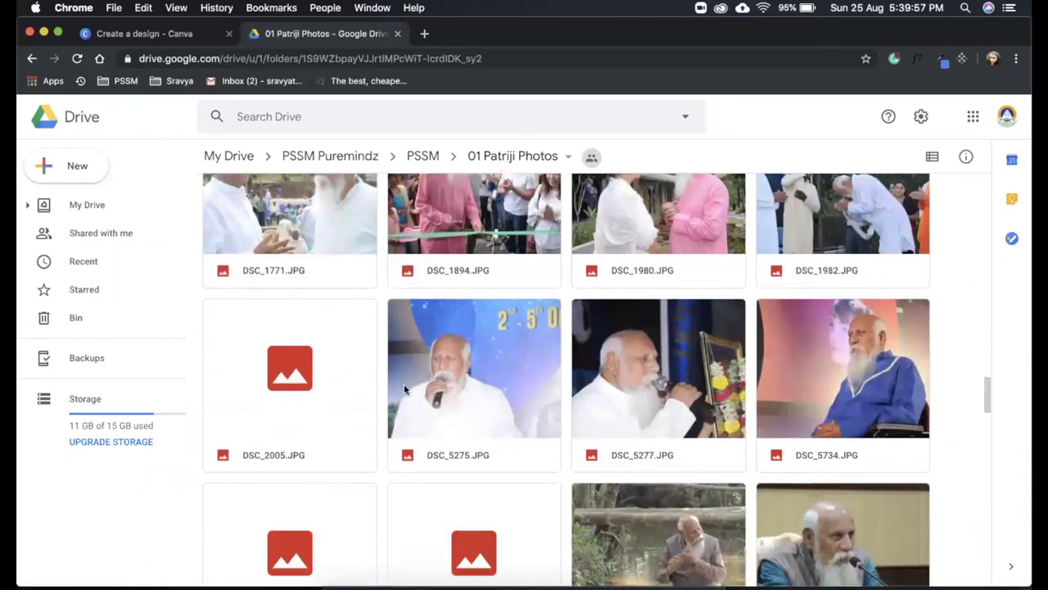
scroll(404, 389, down, 10)
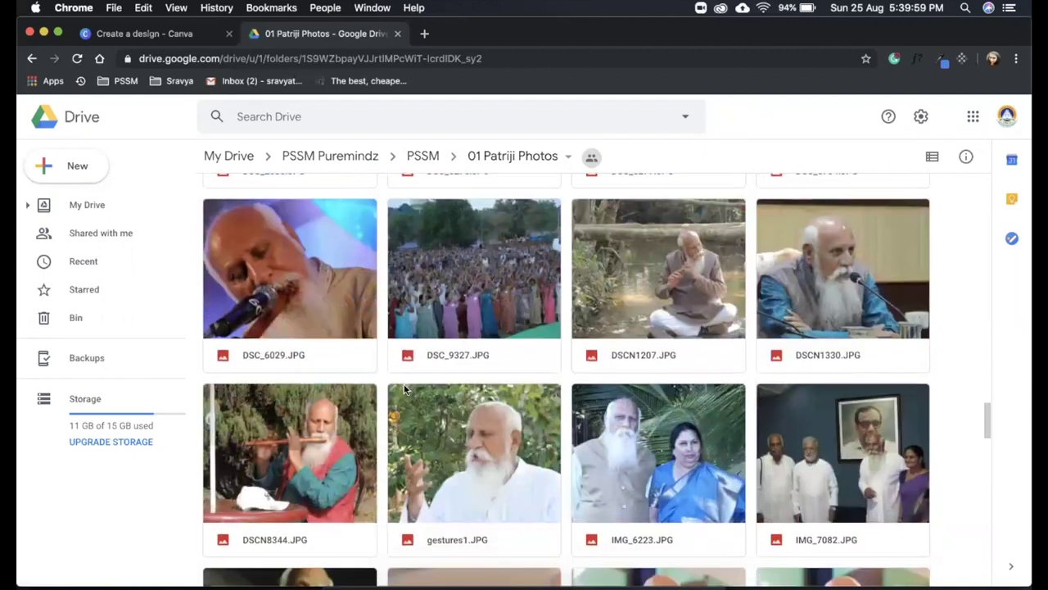
Browse the photos in the 01 Patriji Photos folder and compare the local BrahmarshiPatriji-024.png in a preview, closing it again.
scroll(404, 389, down, 20)
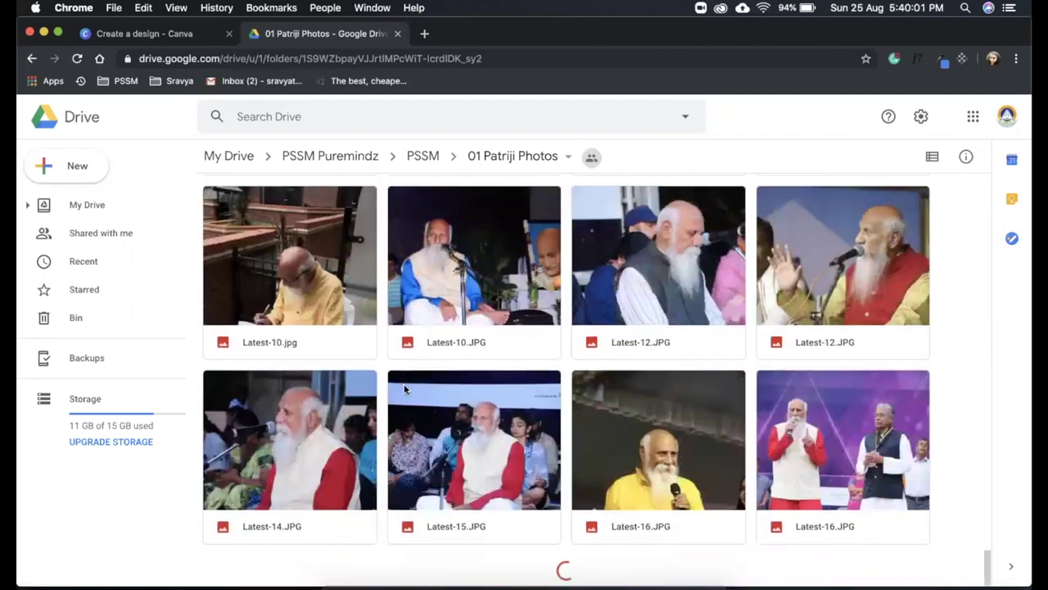
scroll(404, 389, down, 20)
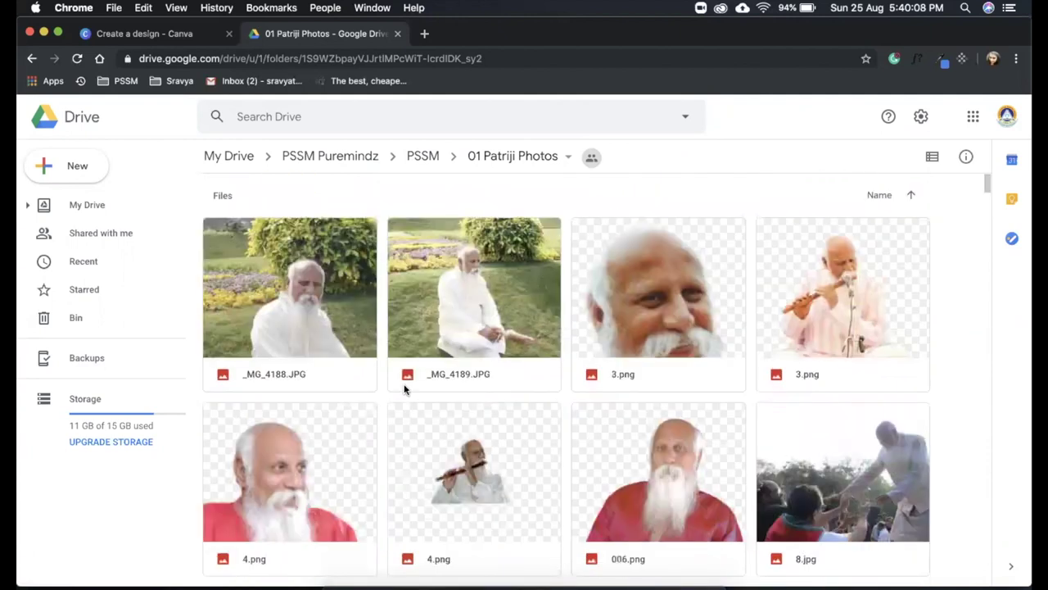
scroll(404, 389, down, 20)
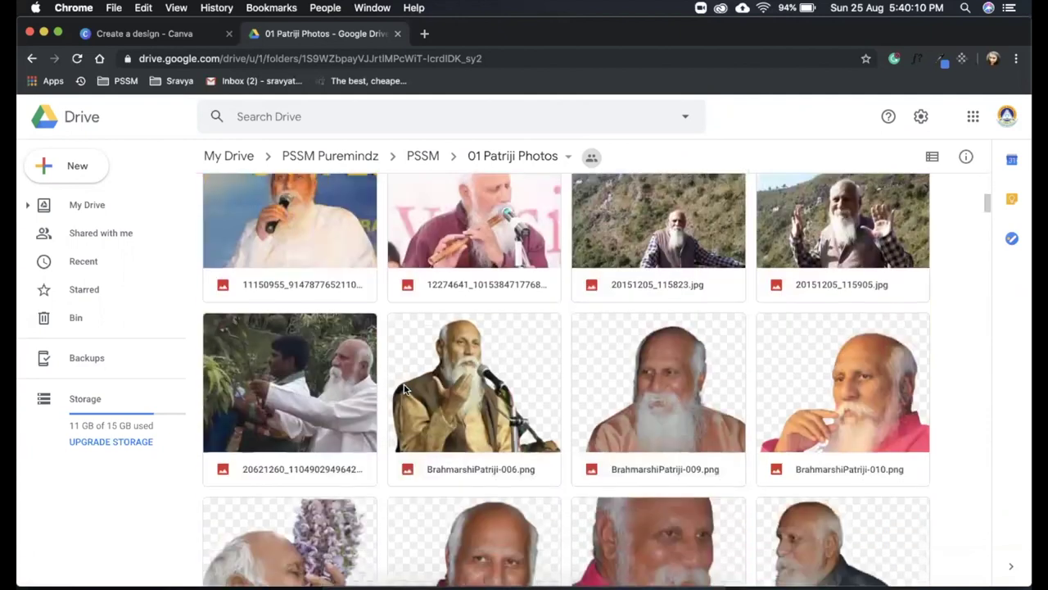
key(ctrl+Right)
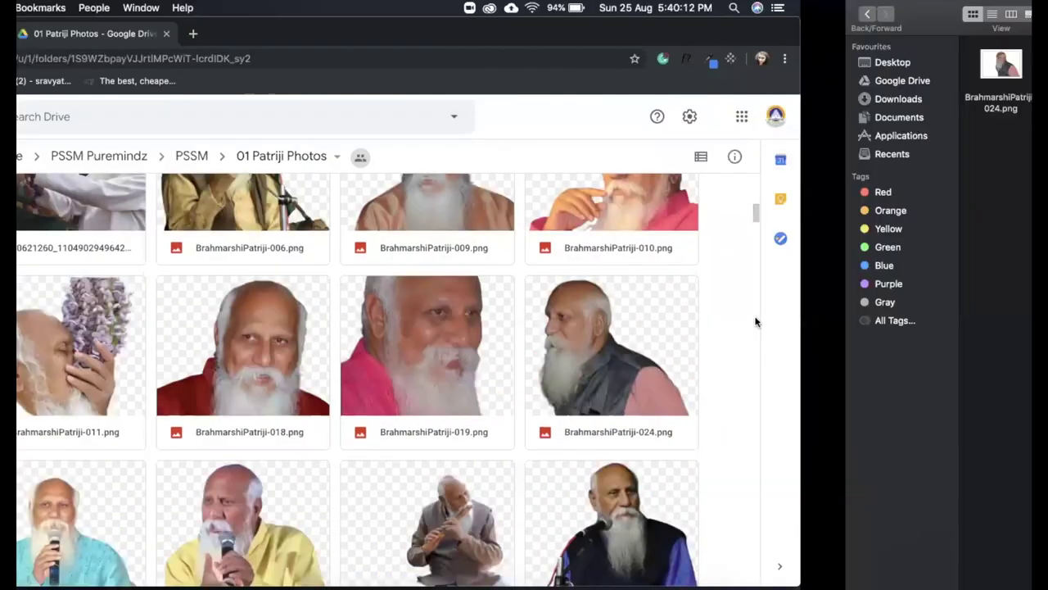
double_click(168, 66)
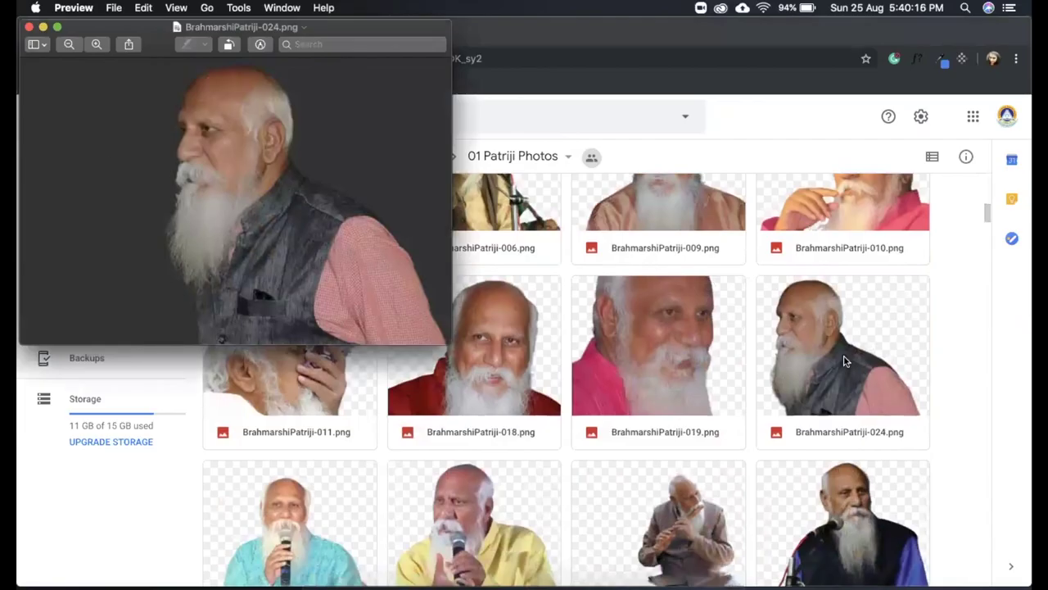
click(29, 29)
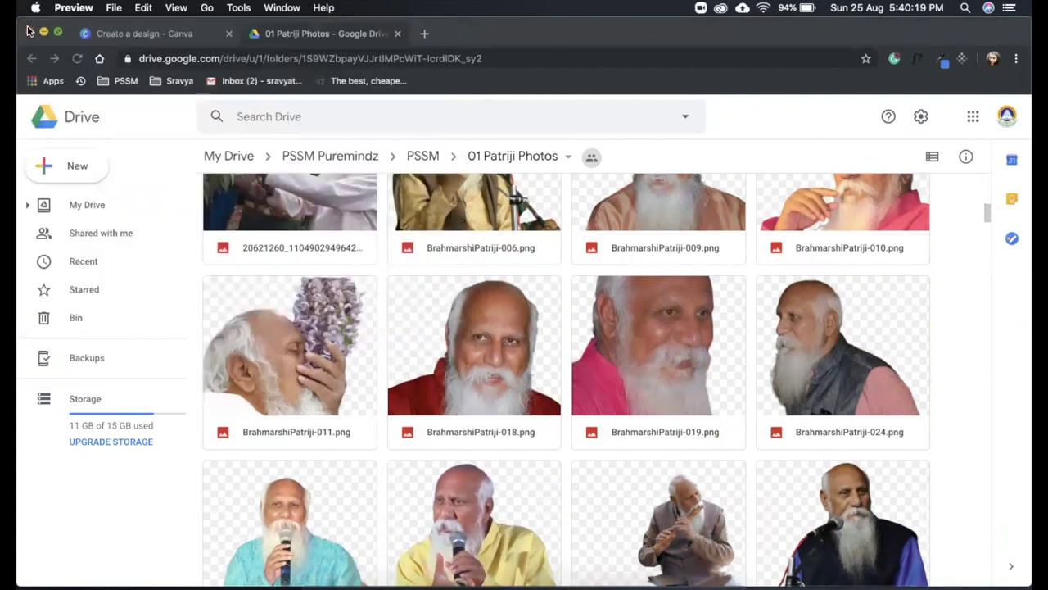
Open the 01 PSSM folder within 03 Logos on Google Drive, and preview the local PSSMLogo.png for comparison, closing it again.
click(423, 159)
click(424, 157)
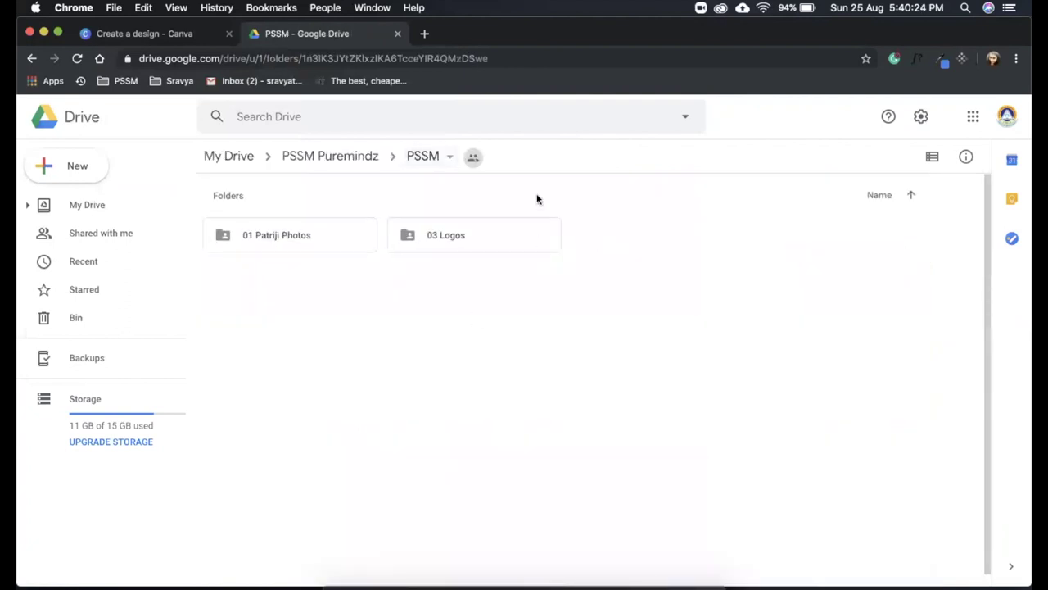
double_click(466, 243)
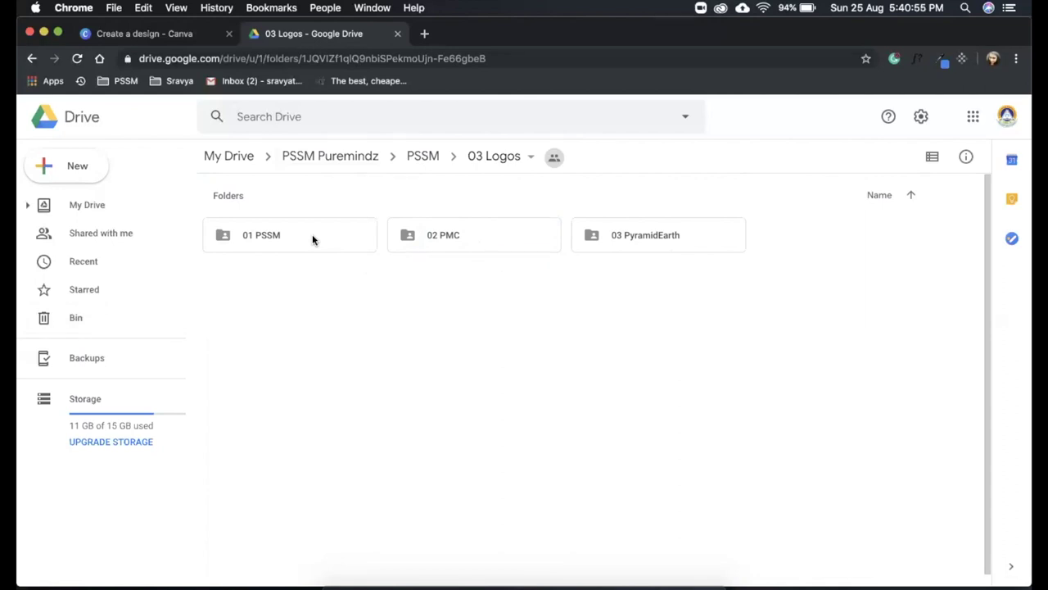
double_click(312, 239)
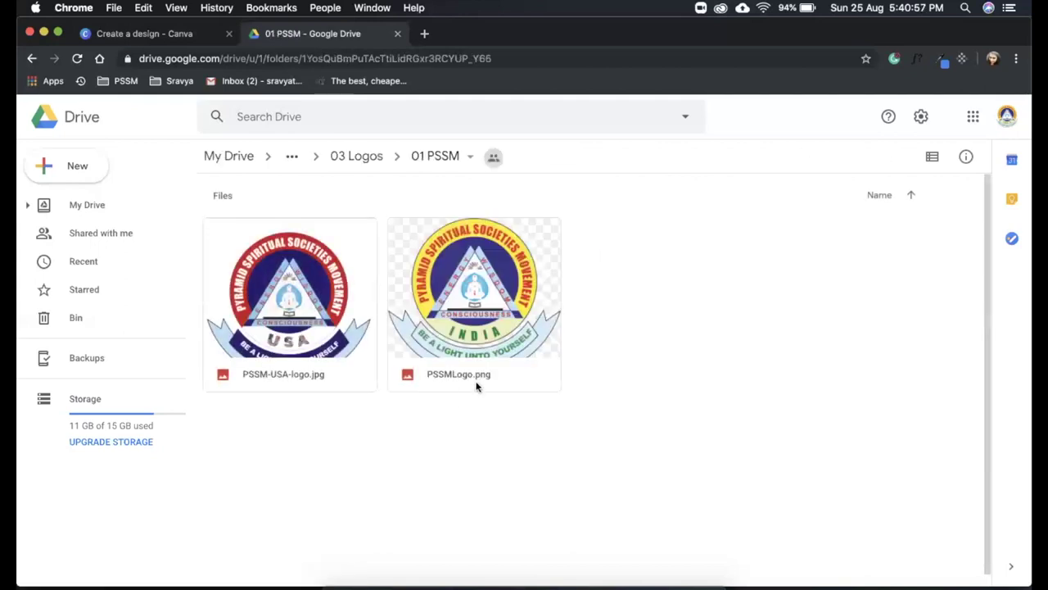
key(ctrl+Right)
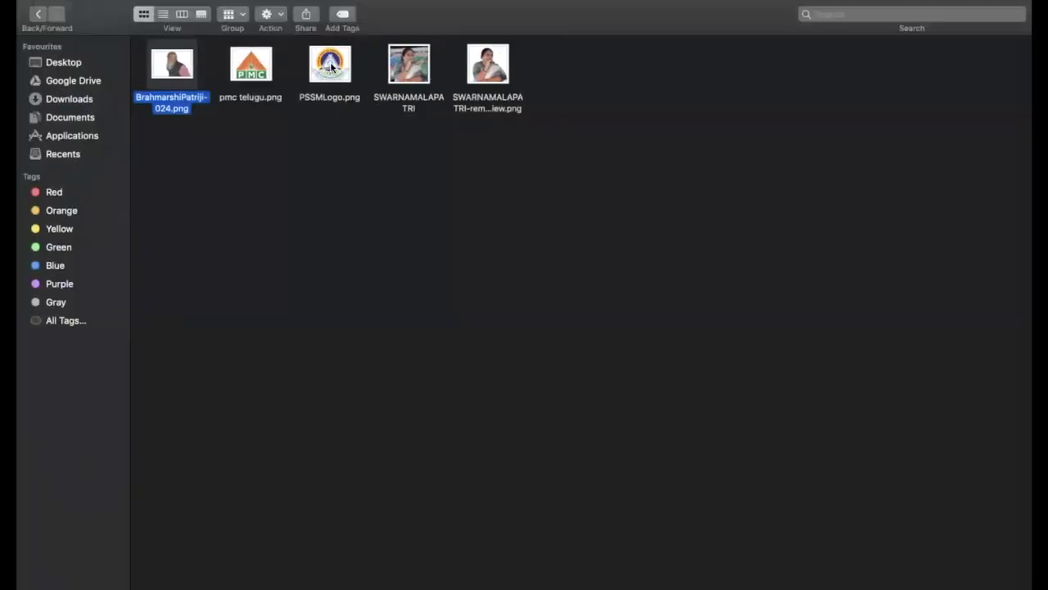
double_click(331, 67)
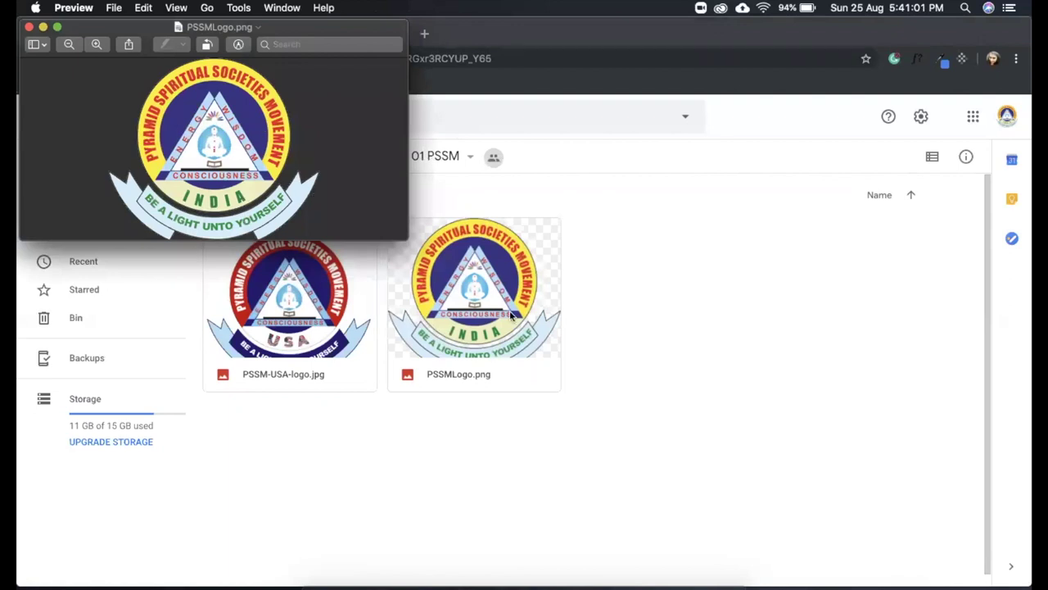
click(30, 28)
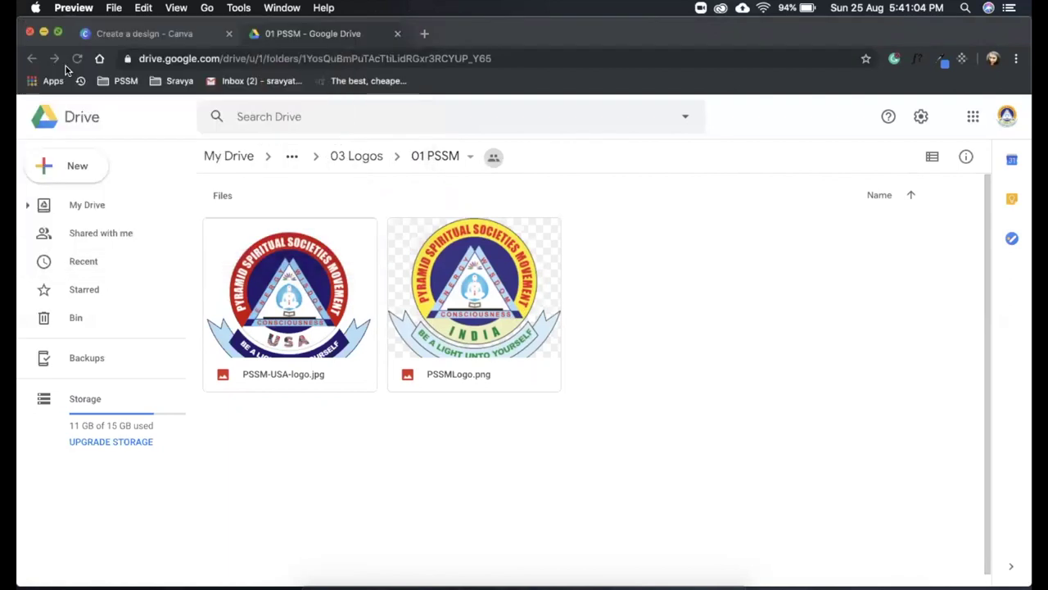
Go back to the 03 Logos folder and display the PNG logos stored in its 02 PMC folder.
click(367, 157)
click(365, 162)
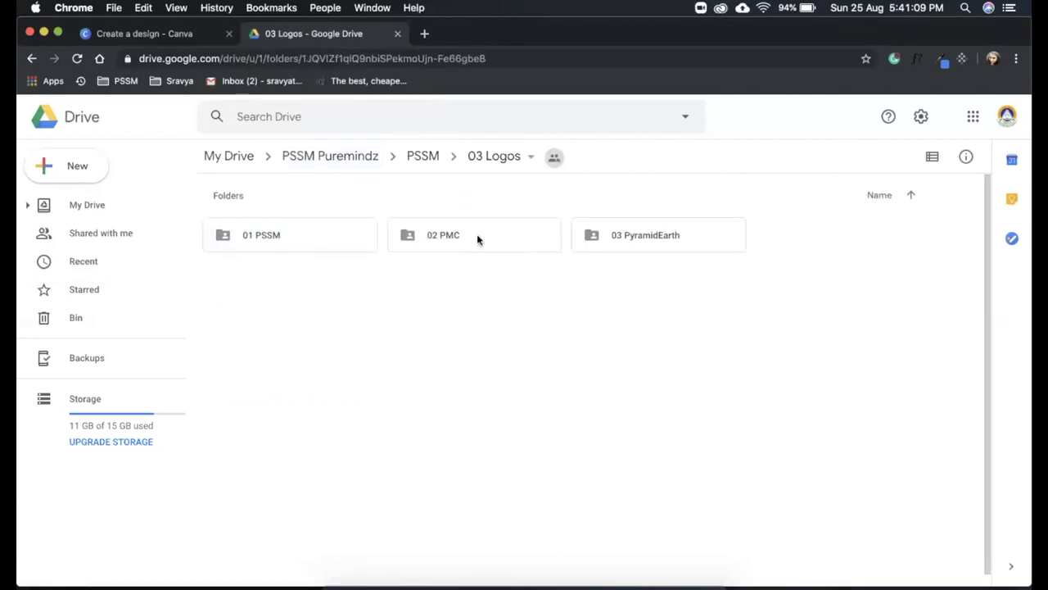
double_click(479, 239)
double_click(452, 235)
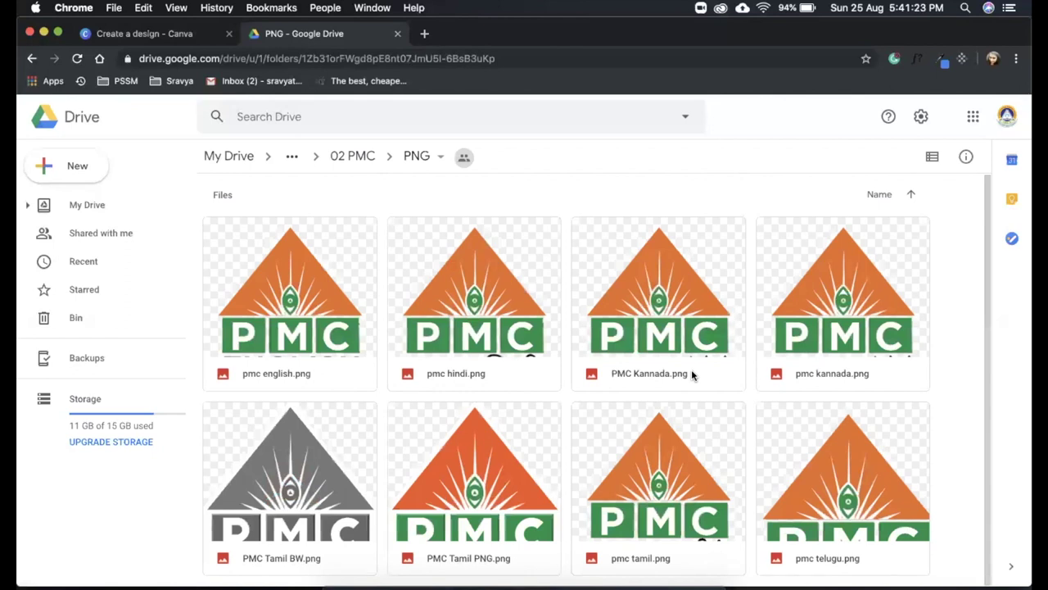
Preview pmc telugu.png from the local Images folder and its counterpart on Google Drive, closing each preview.
key(super+Tab)
key(super+o)
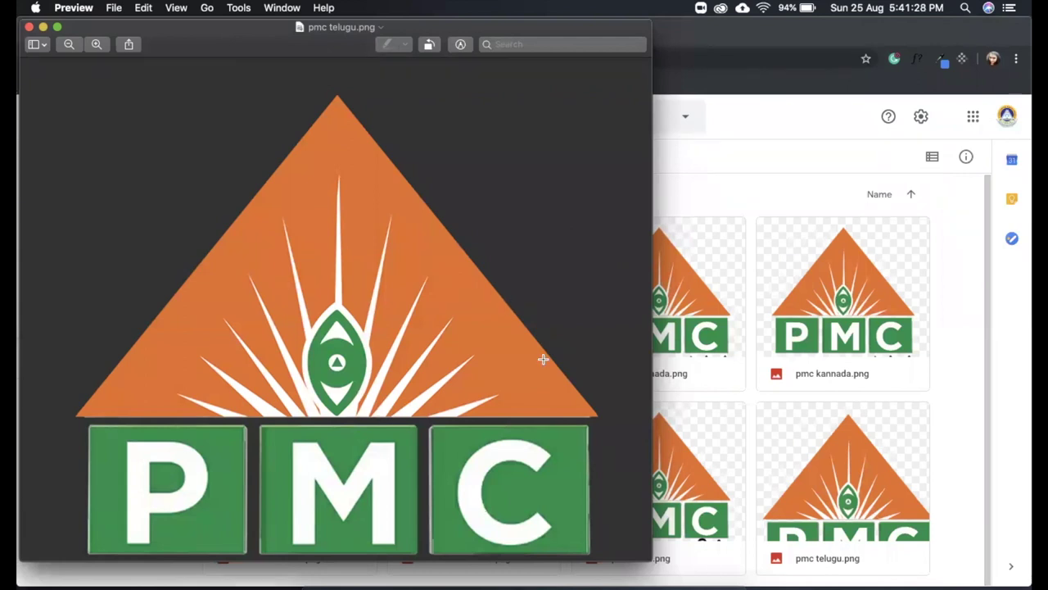
click(30, 27)
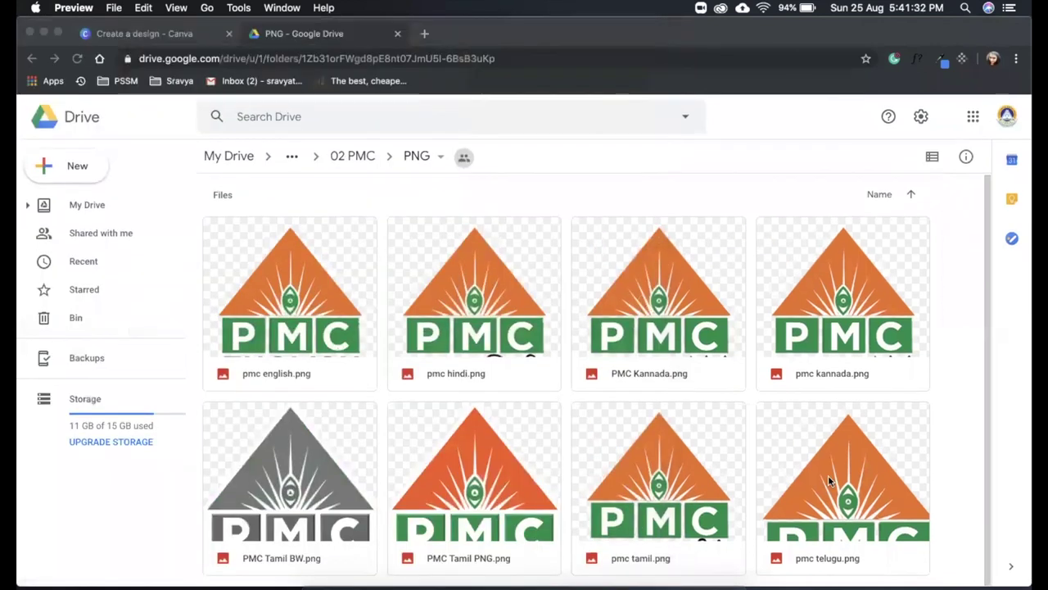
double_click(828, 477)
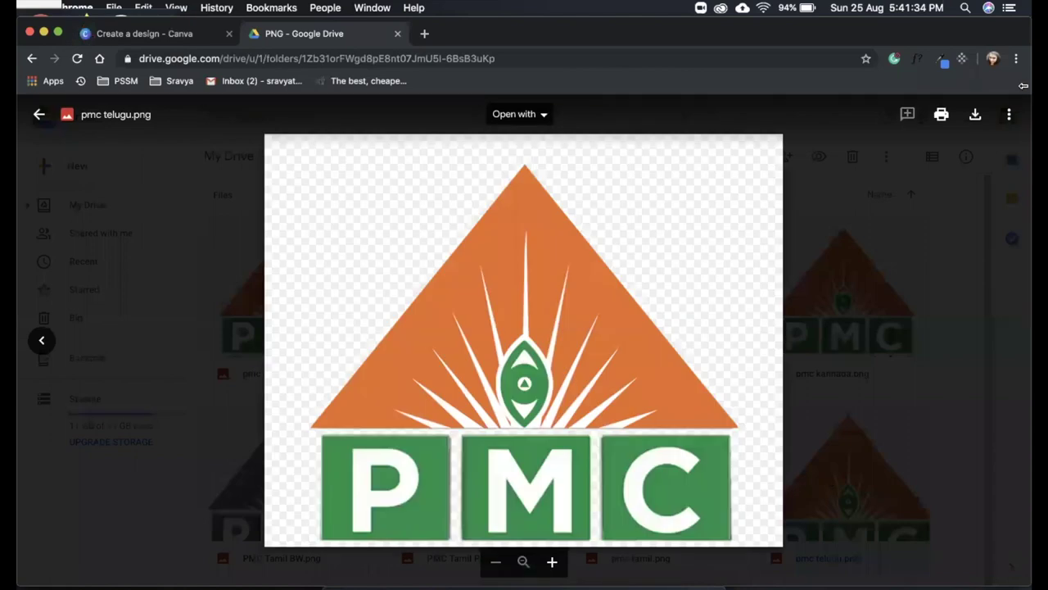
click(966, 286)
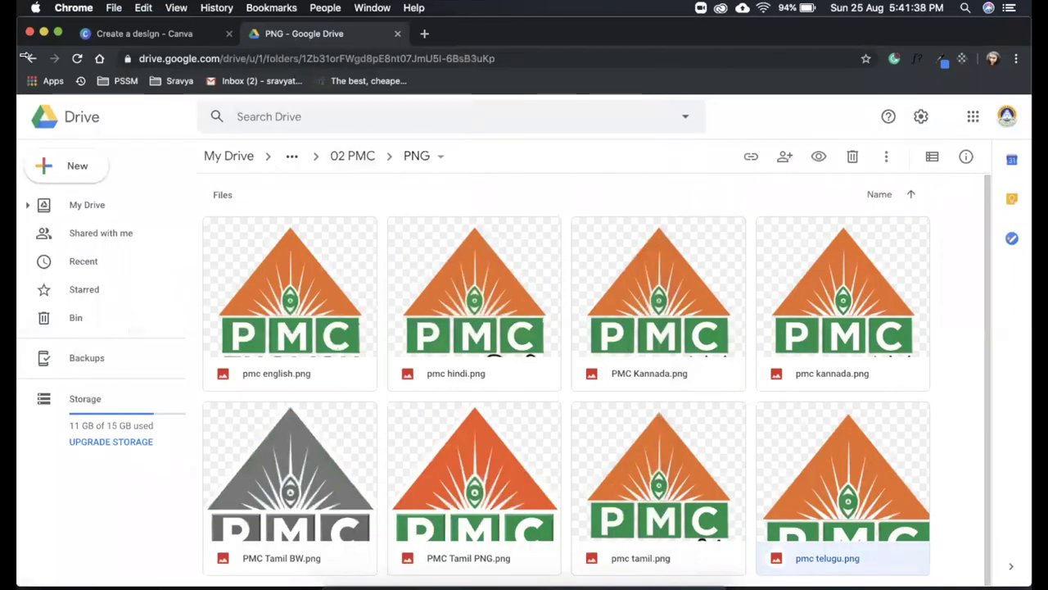
Return from the PMC logos to the main PSSM folder on Google Drive.
click(30, 58)
click(31, 61)
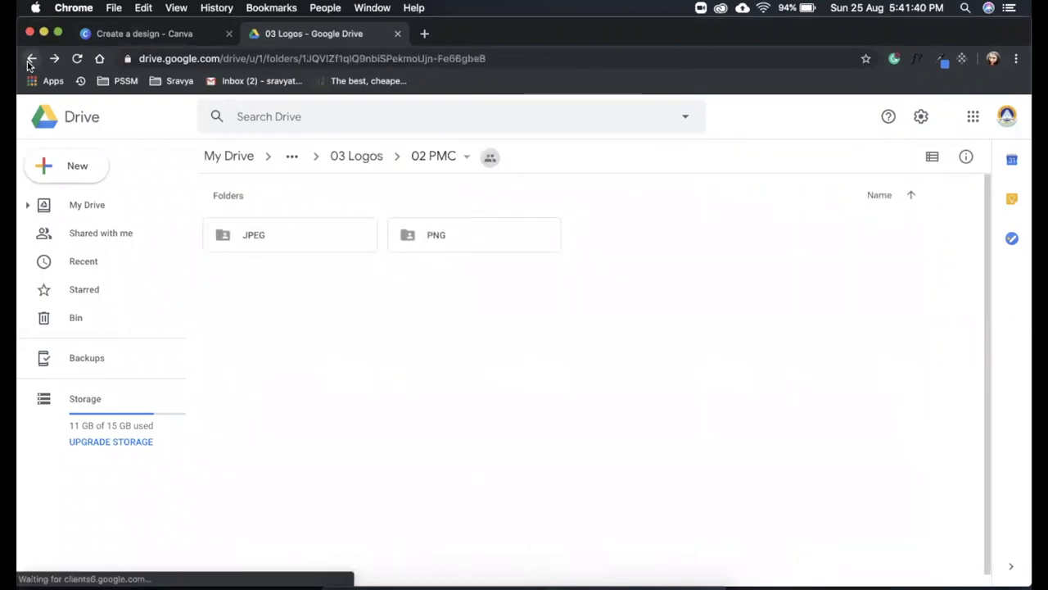
click(32, 59)
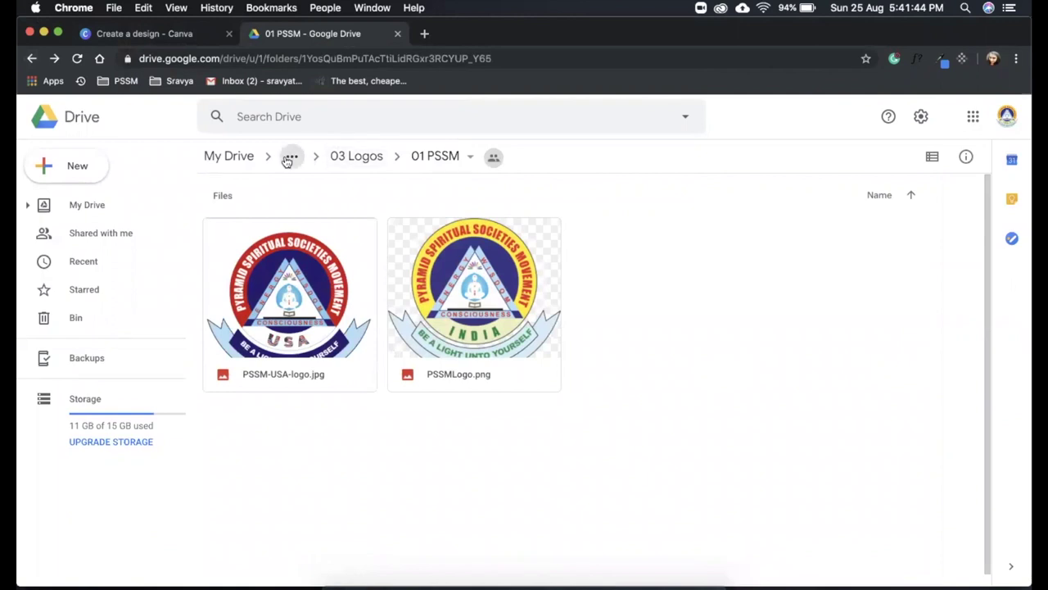
click(290, 157)
click(316, 214)
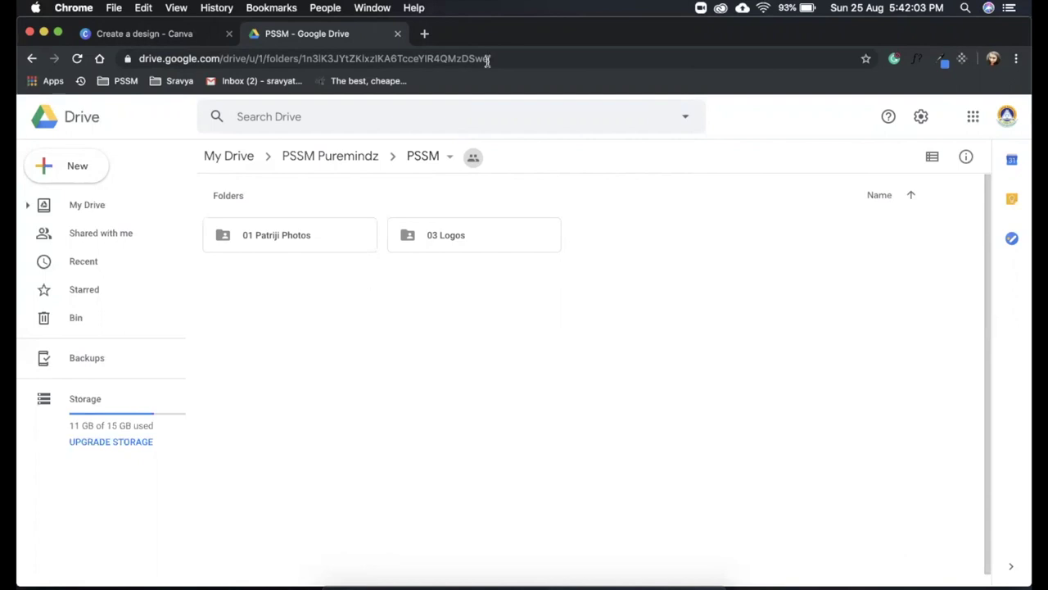
Preview the local original photo of the woman speaking into a microphone, close it, and return from the Images folder to Chrome.
key(ctrl+Right)
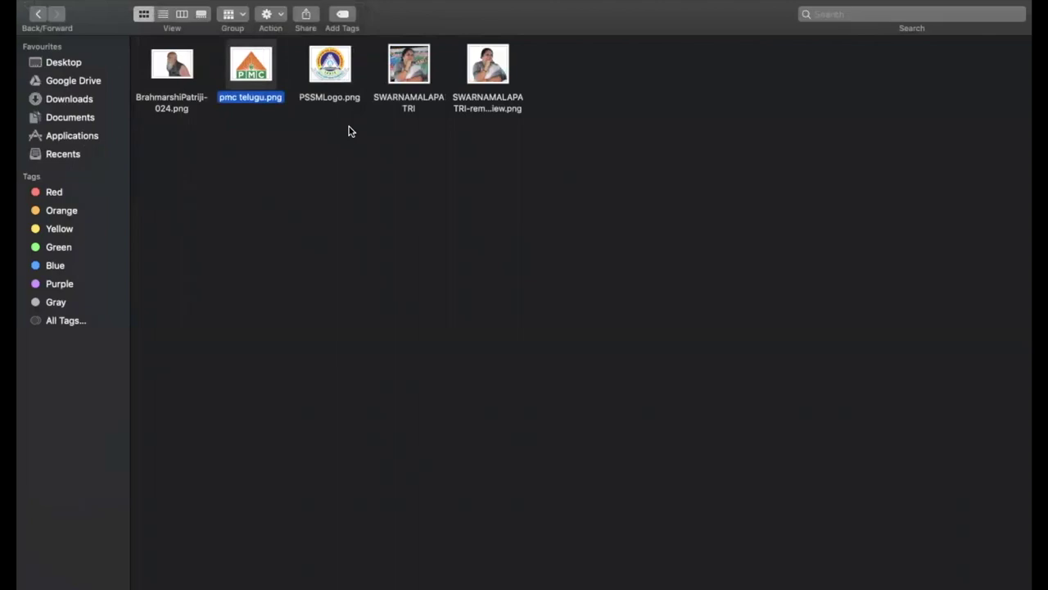
double_click(409, 63)
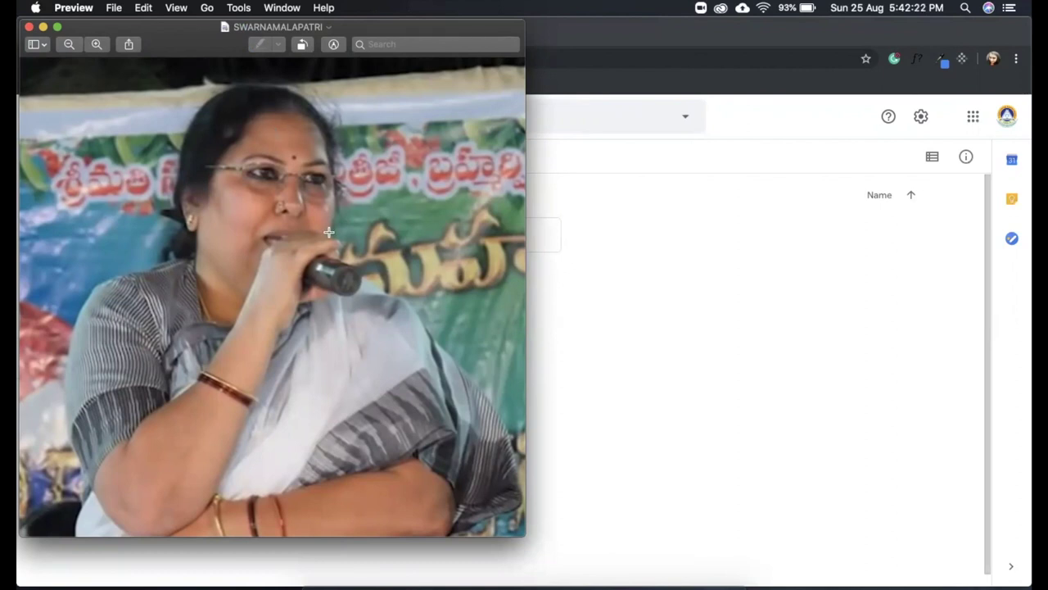
click(28, 29)
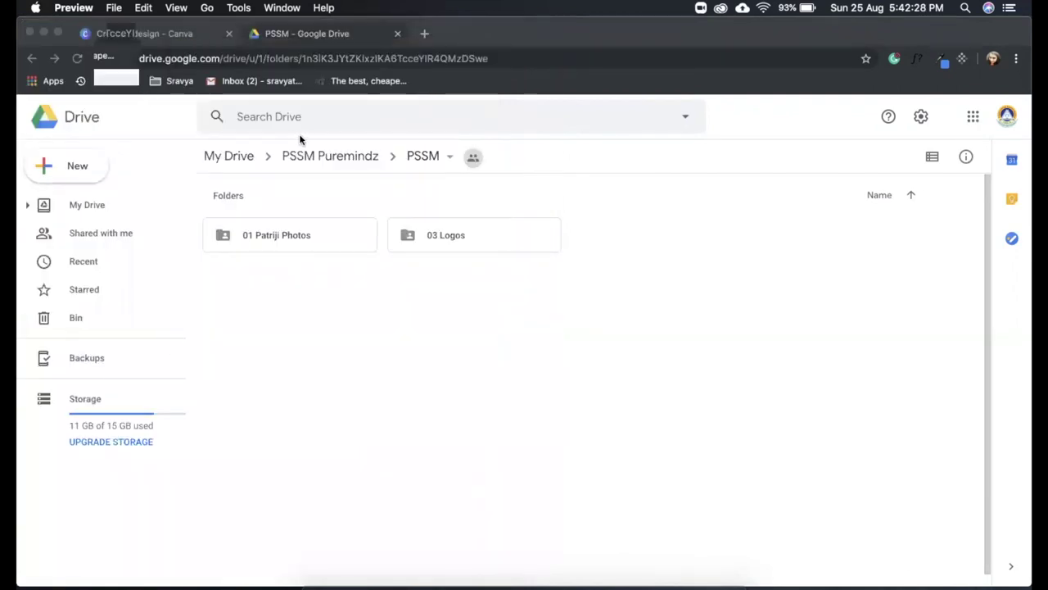
key(ctrl+Right)
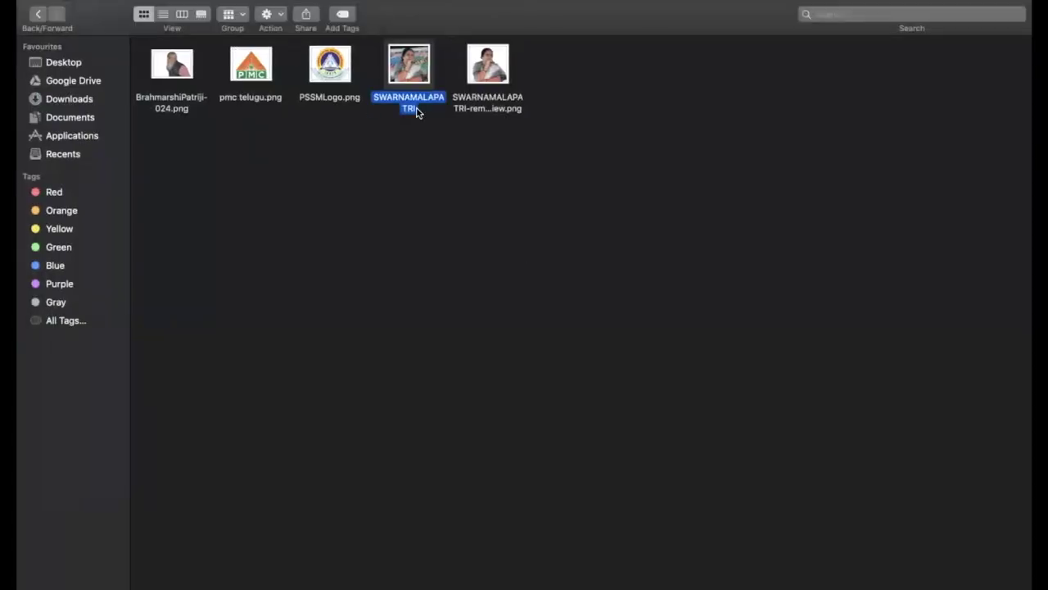
key(ctrl+Left)
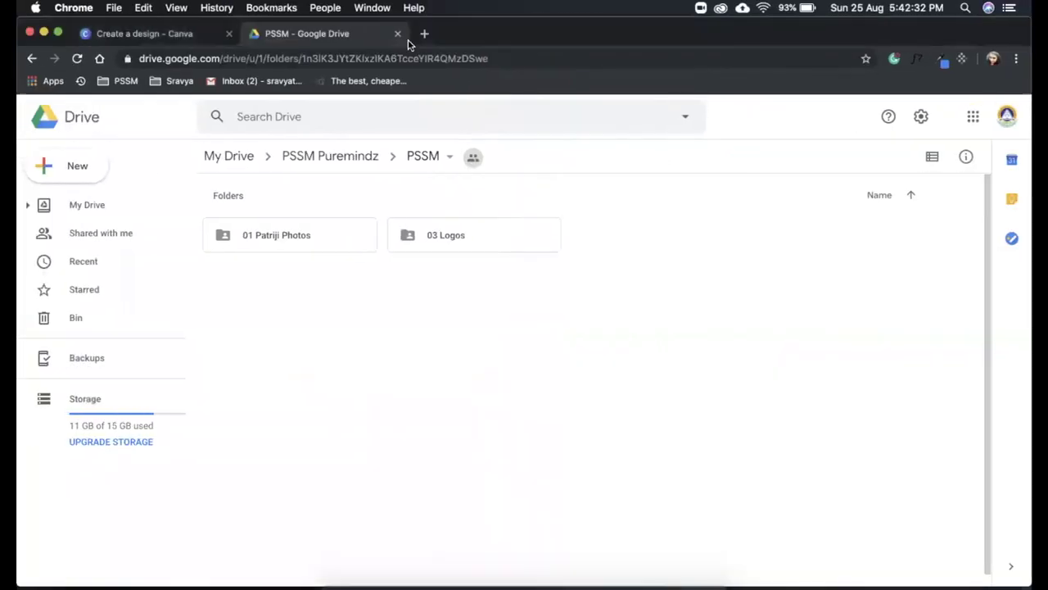
Open the remove.bg website in a new browser tab.
click(423, 36)
text(rem)
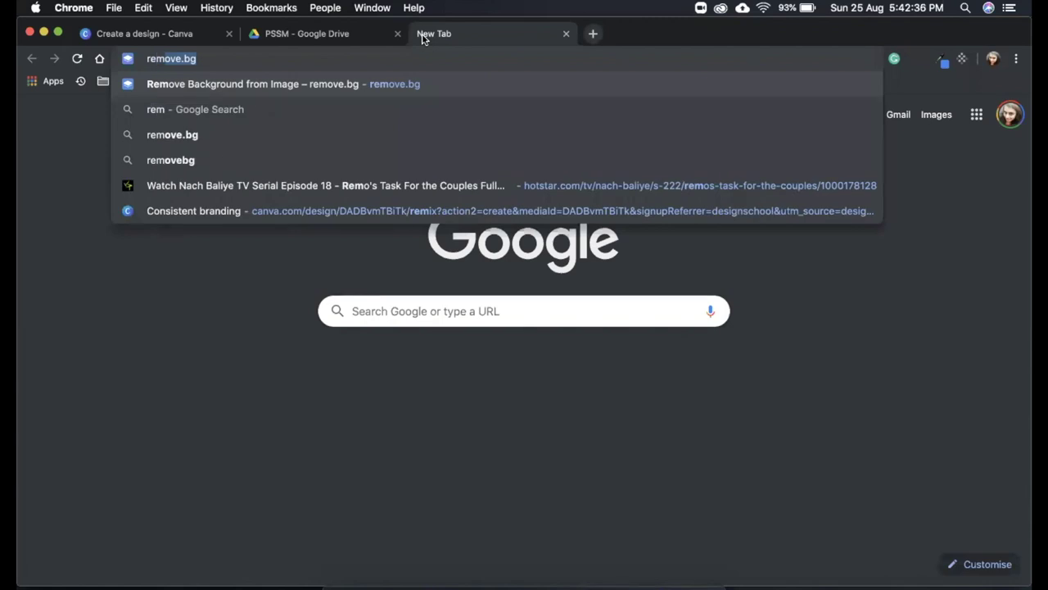
key(Return)
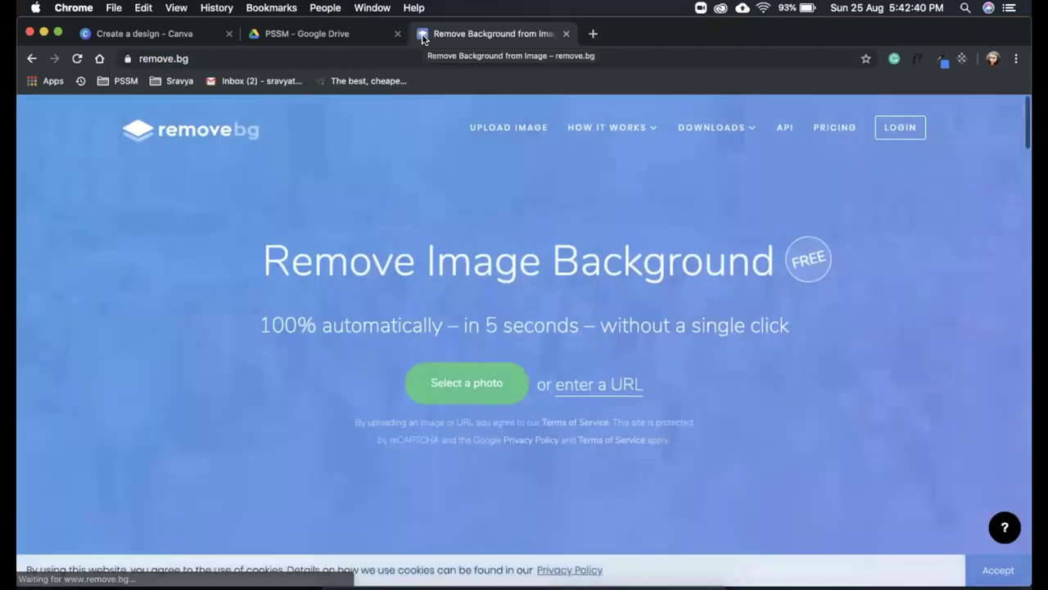
Upload the original photo of the woman with the microphone from CANVA > Images for background removal, showing the folder's files as icons.
click(477, 390)
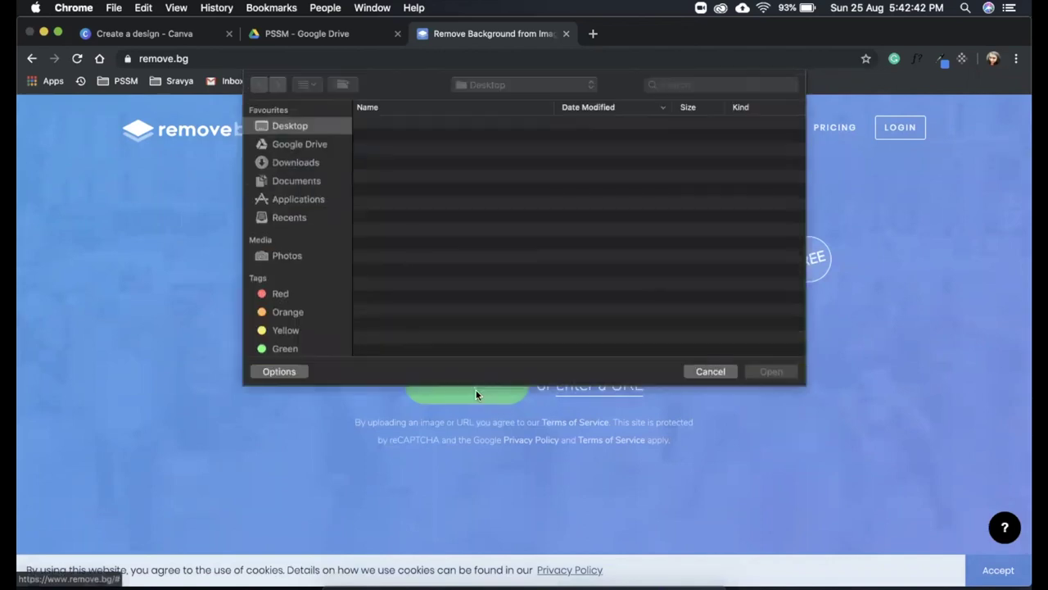
double_click(400, 124)
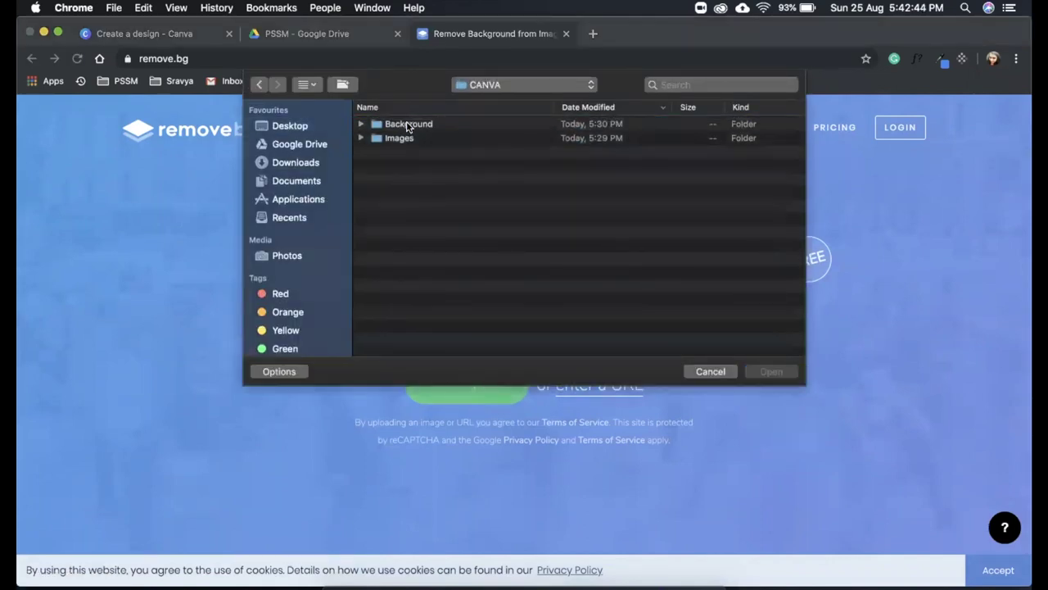
double_click(403, 138)
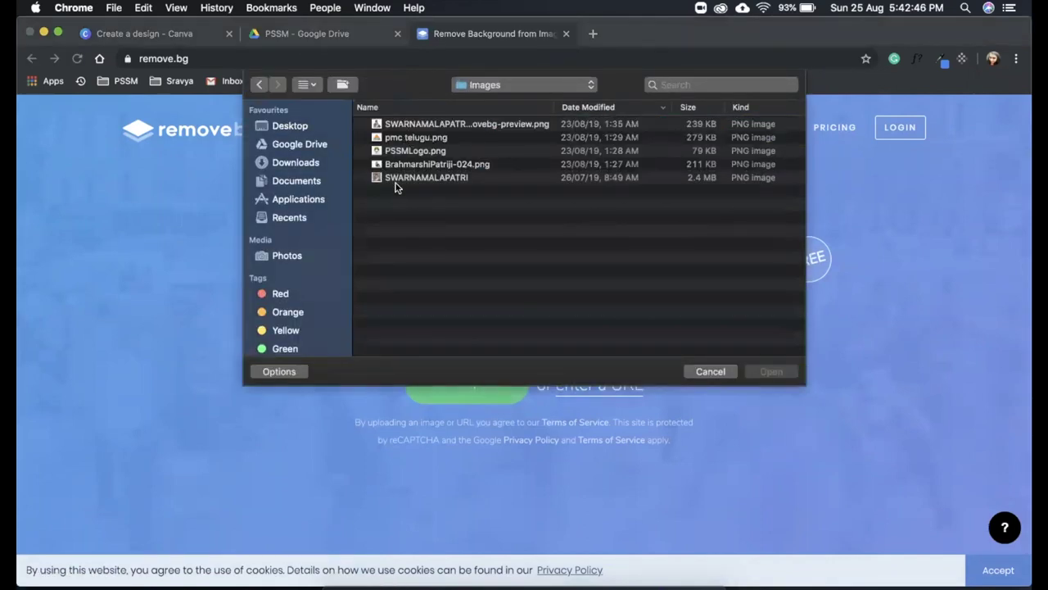
click(398, 179)
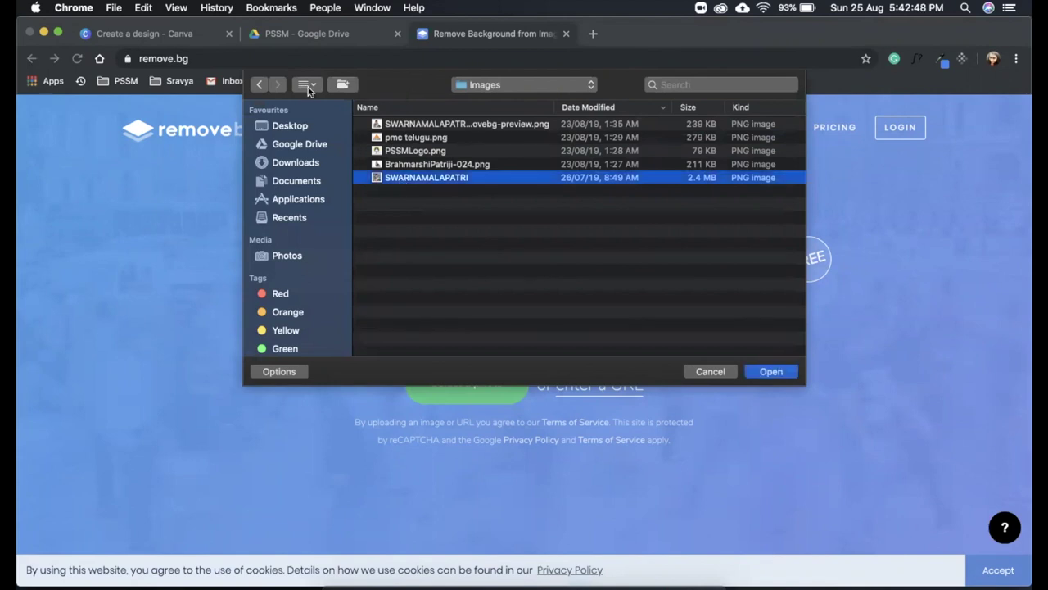
click(308, 87)
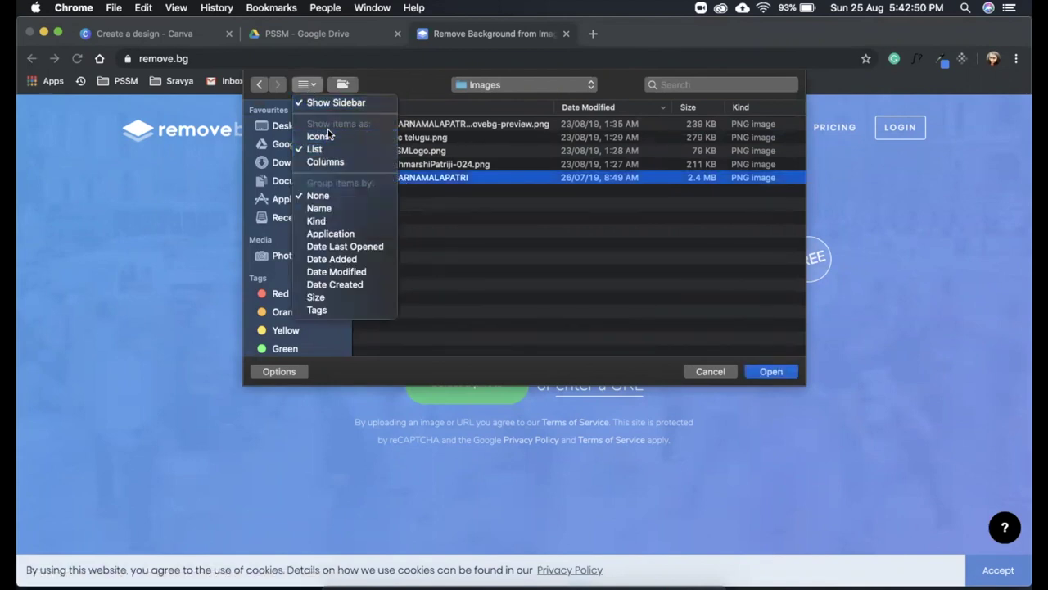
click(320, 137)
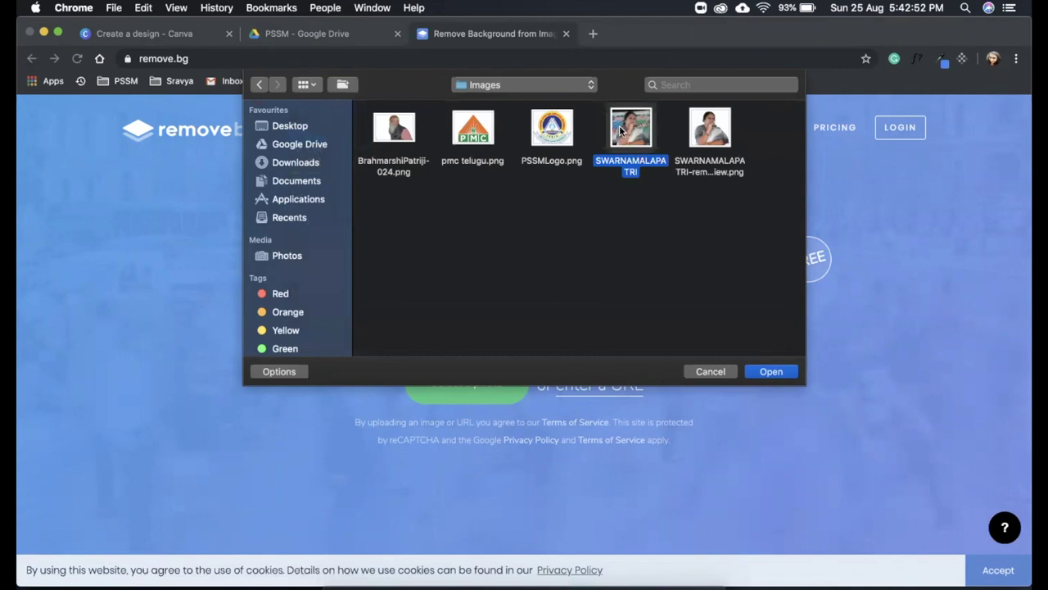
click(770, 376)
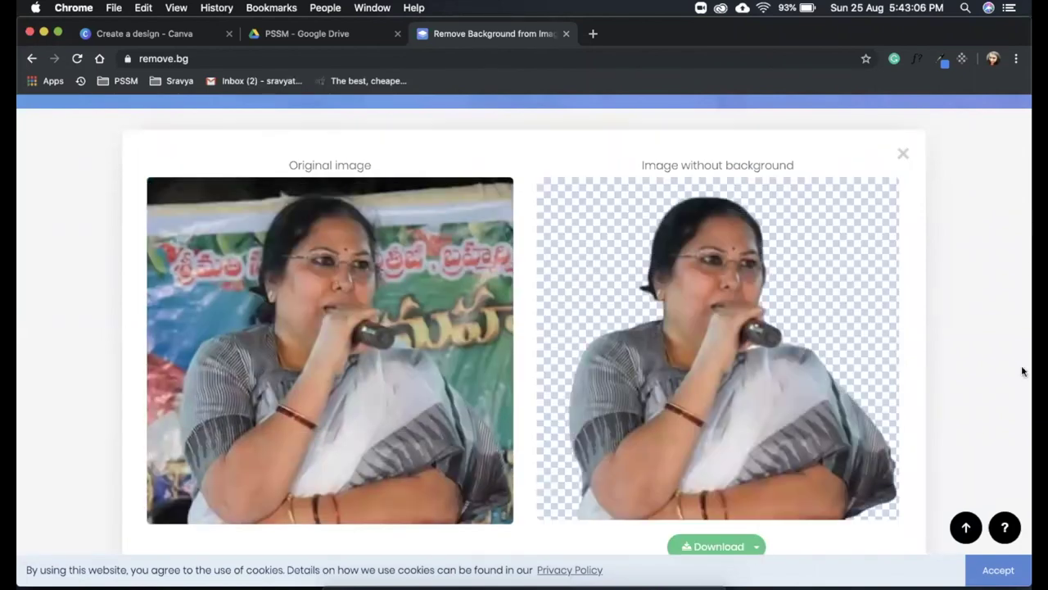
Preview the downloaded background-free photo of the woman with the microphone from the Images folder and close the remove.bg page.
scroll(793, 375, down, 1)
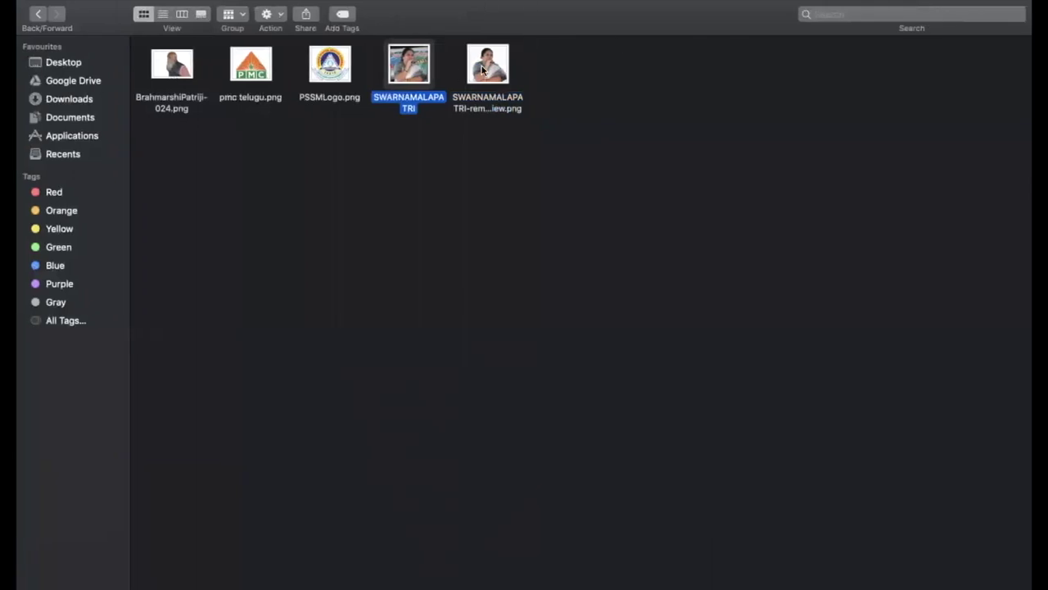
click(483, 70)
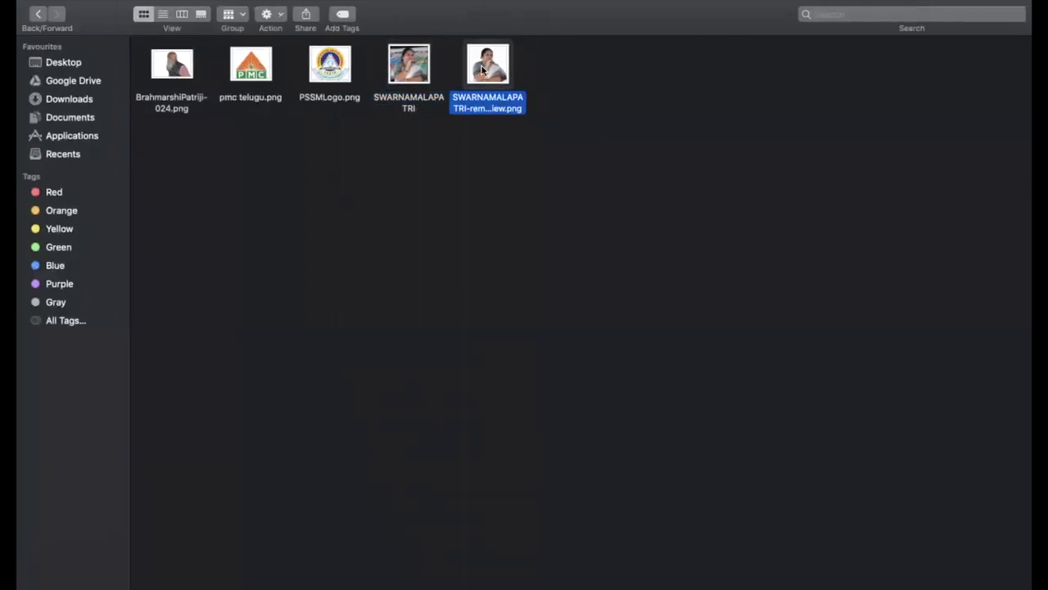
double_click(484, 70)
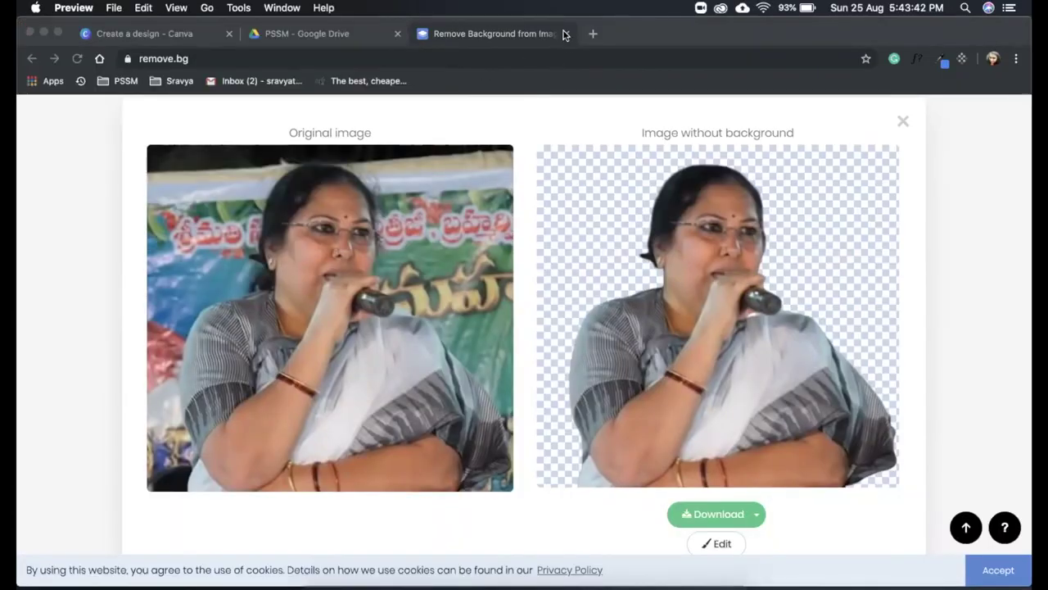
click(566, 35)
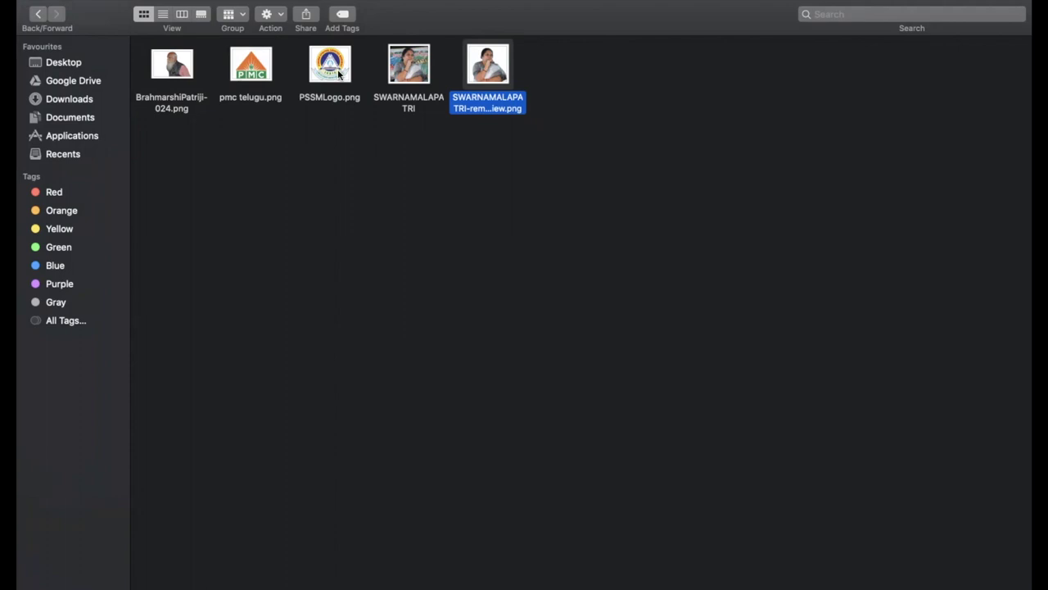
Preview Background.JPG from the local Background folder and return to Google Drive in Chrome.
click(39, 14)
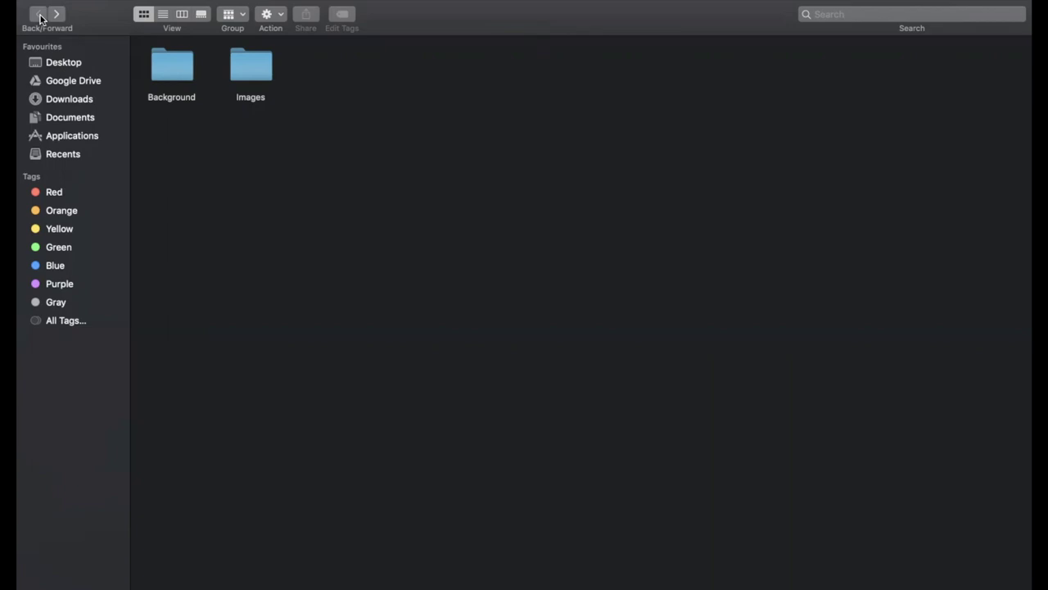
double_click(168, 70)
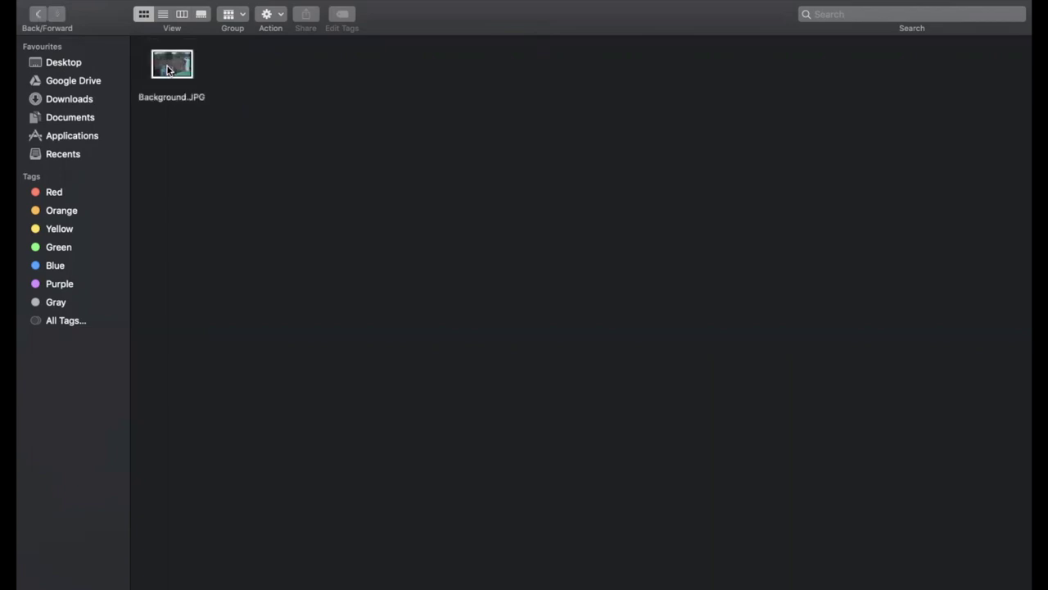
double_click(172, 70)
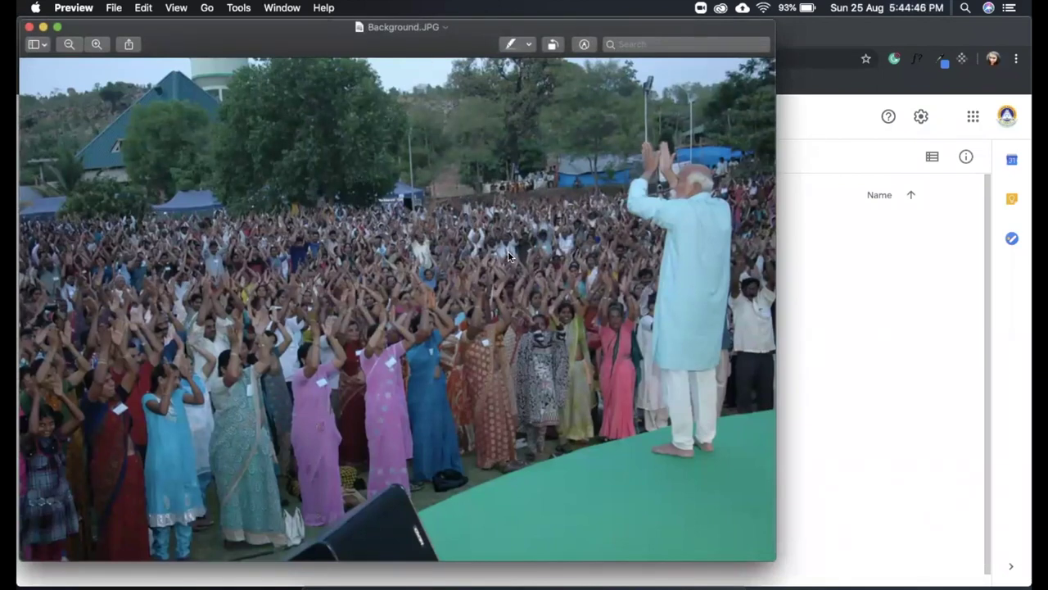
click(866, 264)
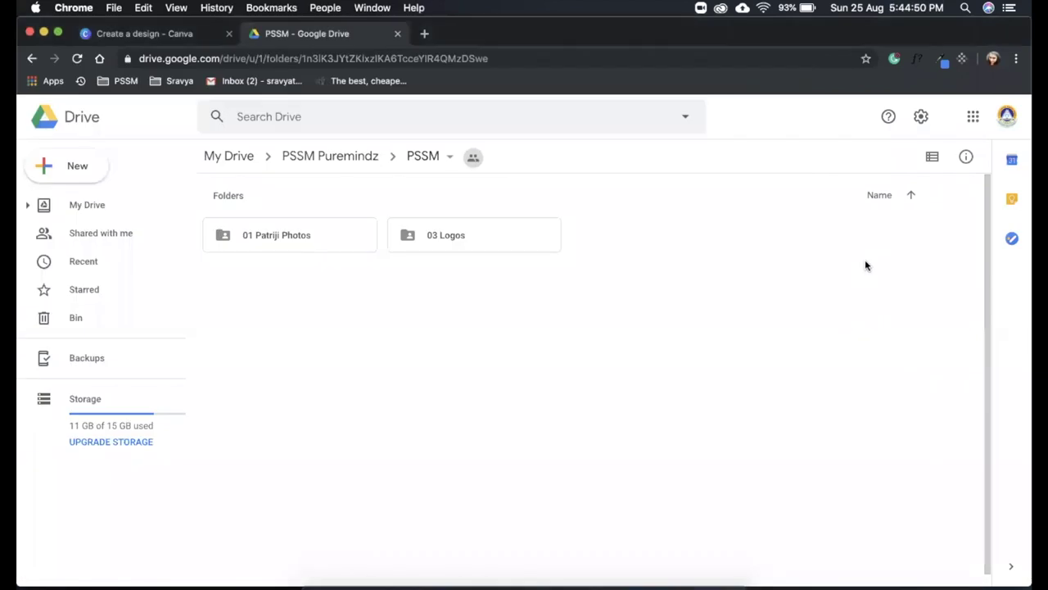
Open the 01 Patriji Photos folder on Google Drive and look through its photos for a crowd picture.
double_click(299, 237)
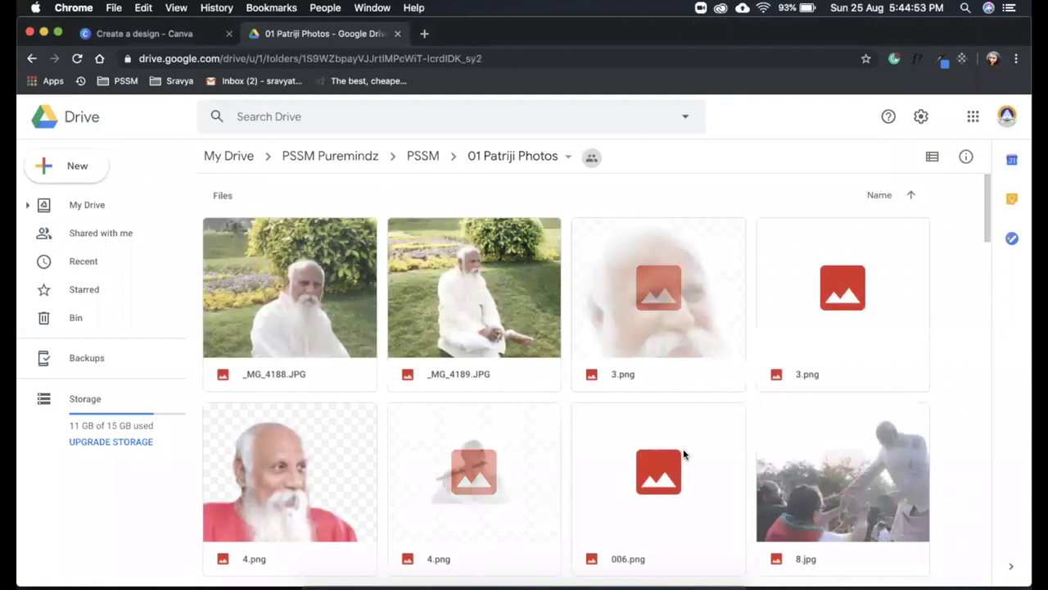
scroll(684, 454, down, 3)
scroll(684, 455, down, 3)
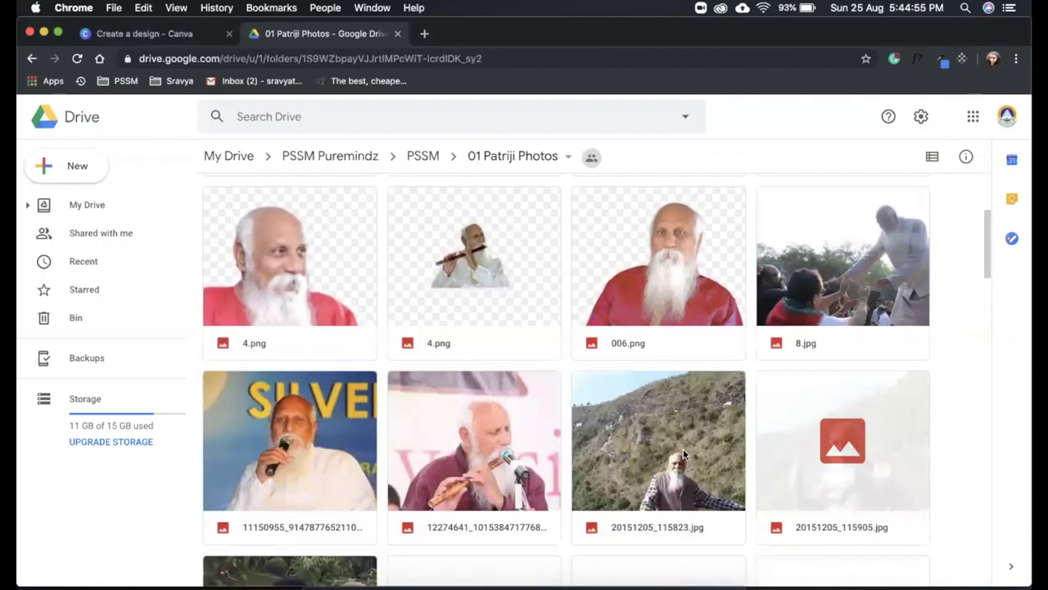
scroll(683, 450, down, 10)
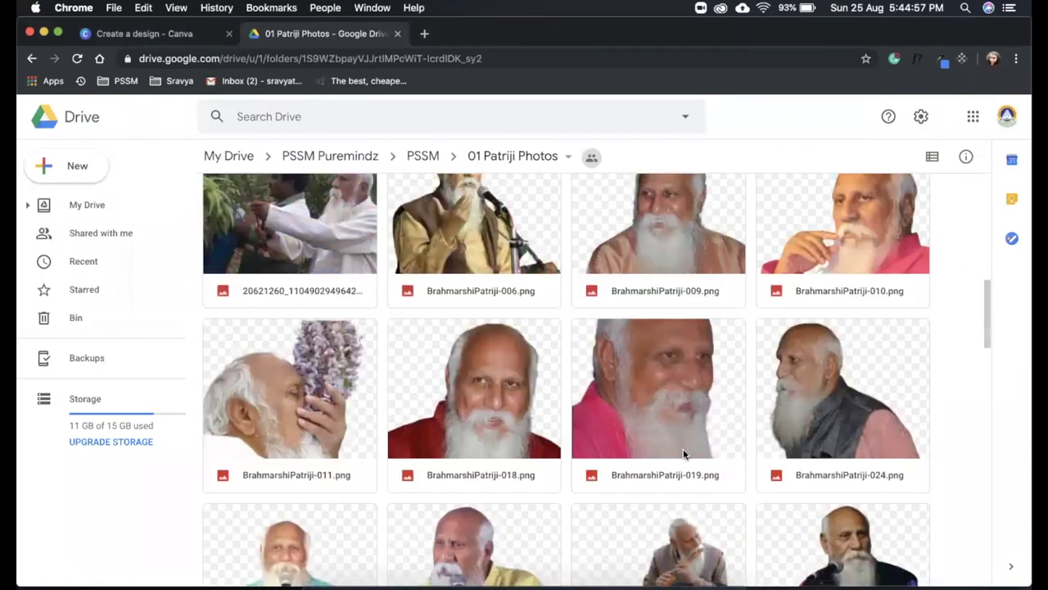
scroll(684, 453, down, 10)
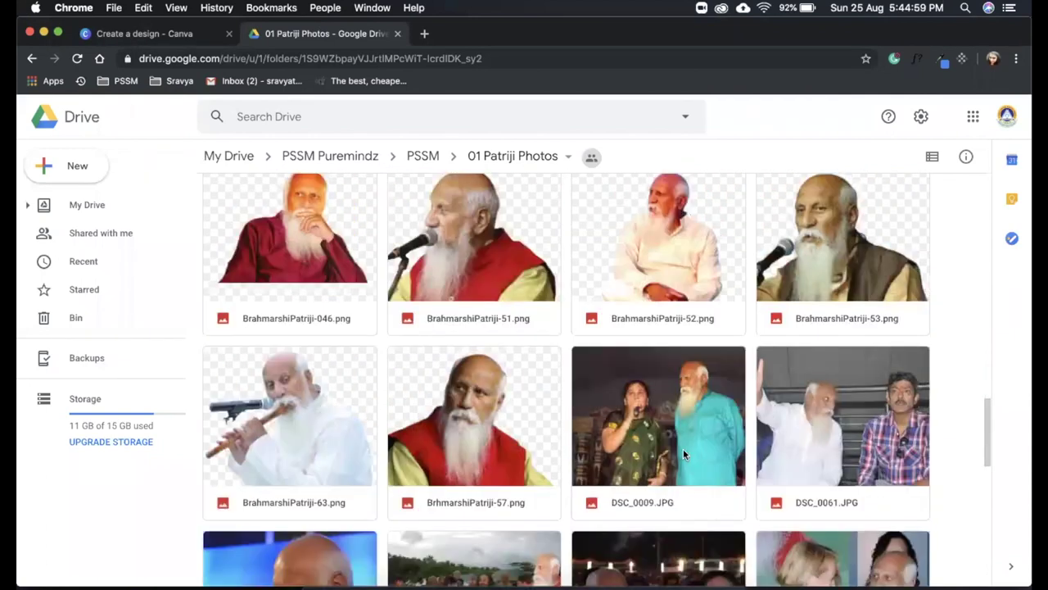
scroll(683, 453, down, 3)
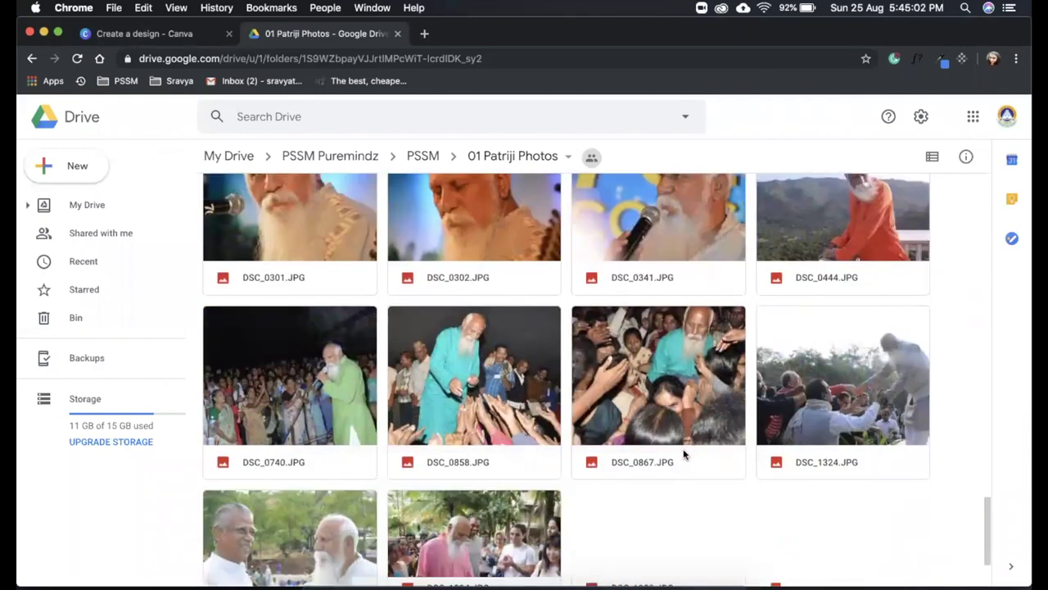
scroll(685, 453, down, 4)
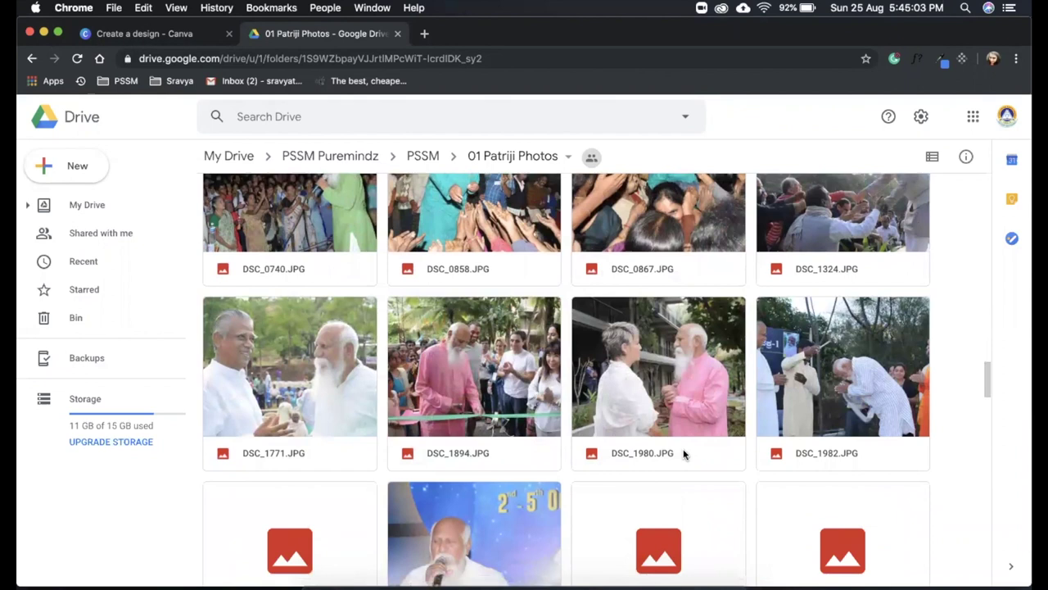
scroll(685, 453, down, 1)
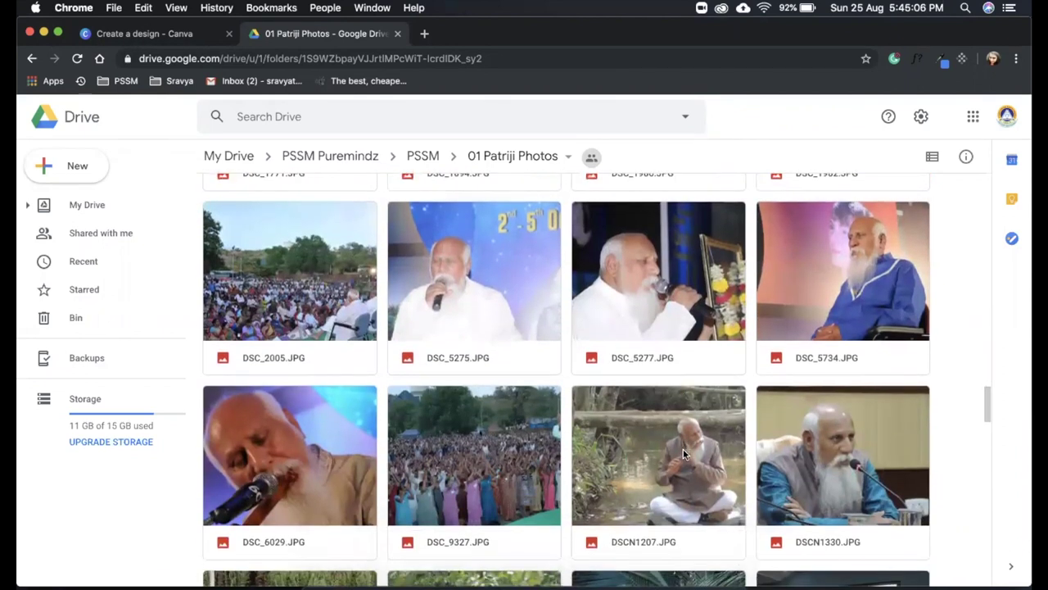
Preview the crowd photo DSC_9327.JPG, close the preview, and close the Google Drive page.
double_click(481, 446)
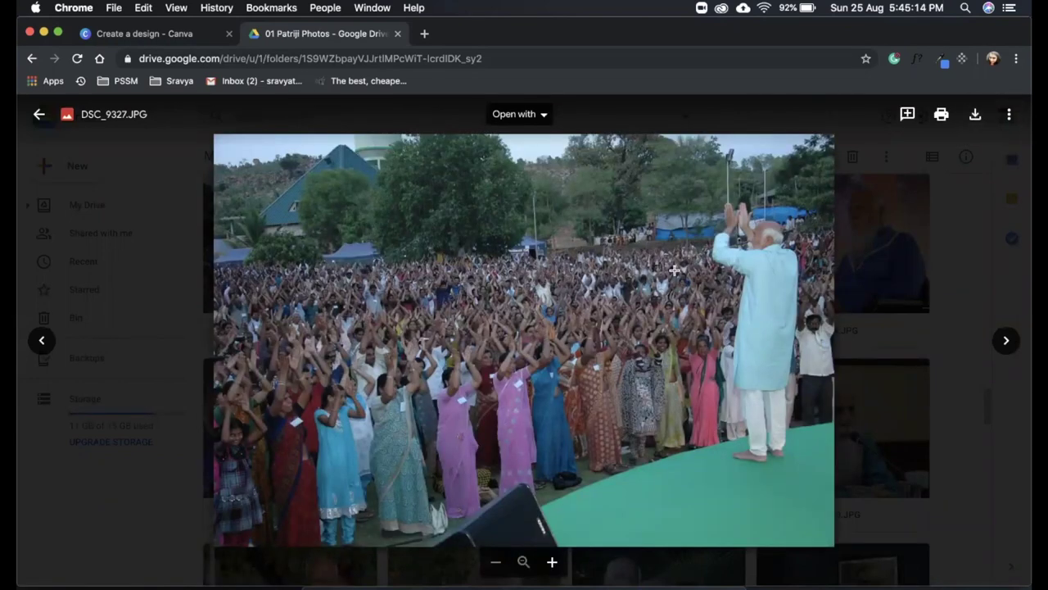
click(980, 261)
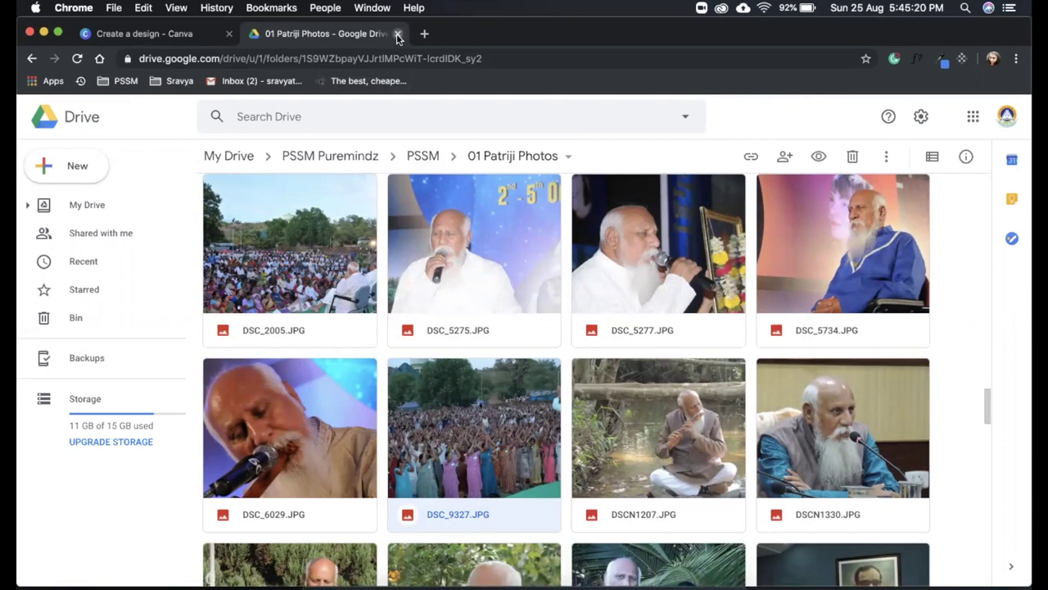
click(397, 37)
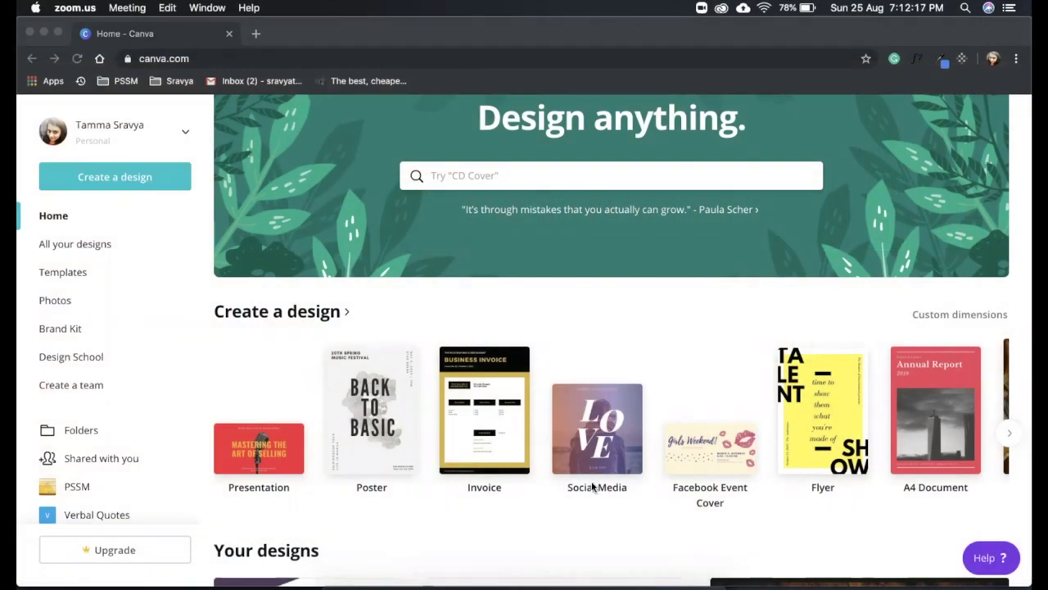
Create an 800 × 800 px Social Media design and apply the One Final Toast template from the Party Social Graphic group.
click(600, 450)
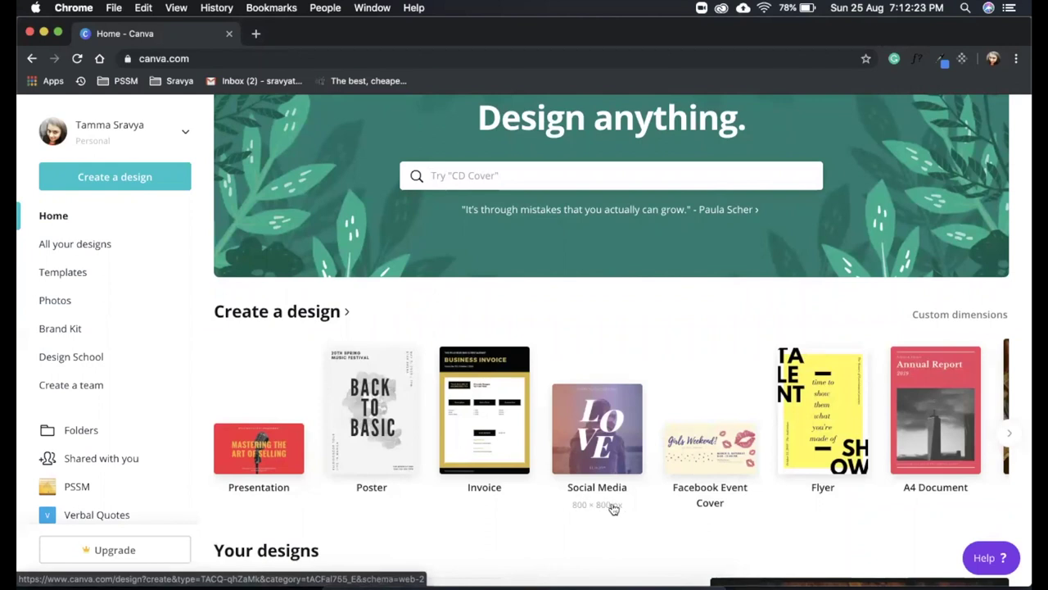
click(597, 427)
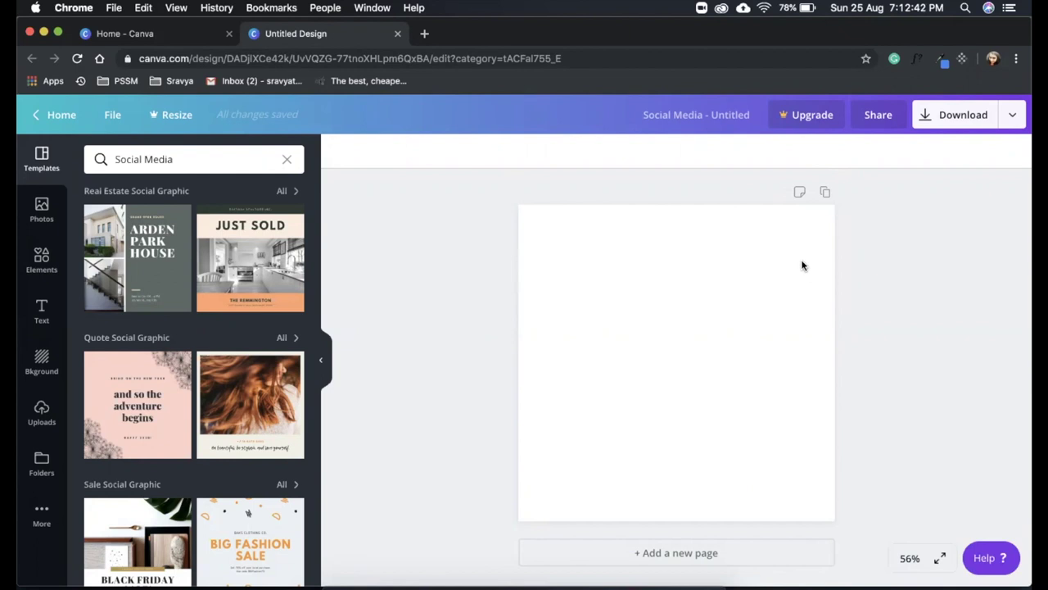
scroll(190, 363, down, 3)
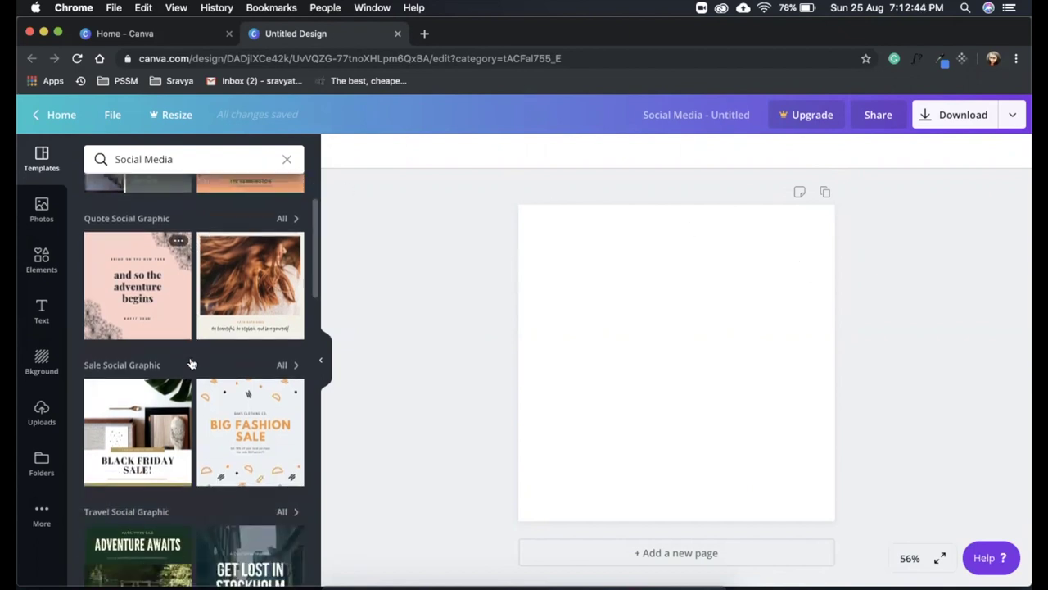
scroll(191, 363, down, 3)
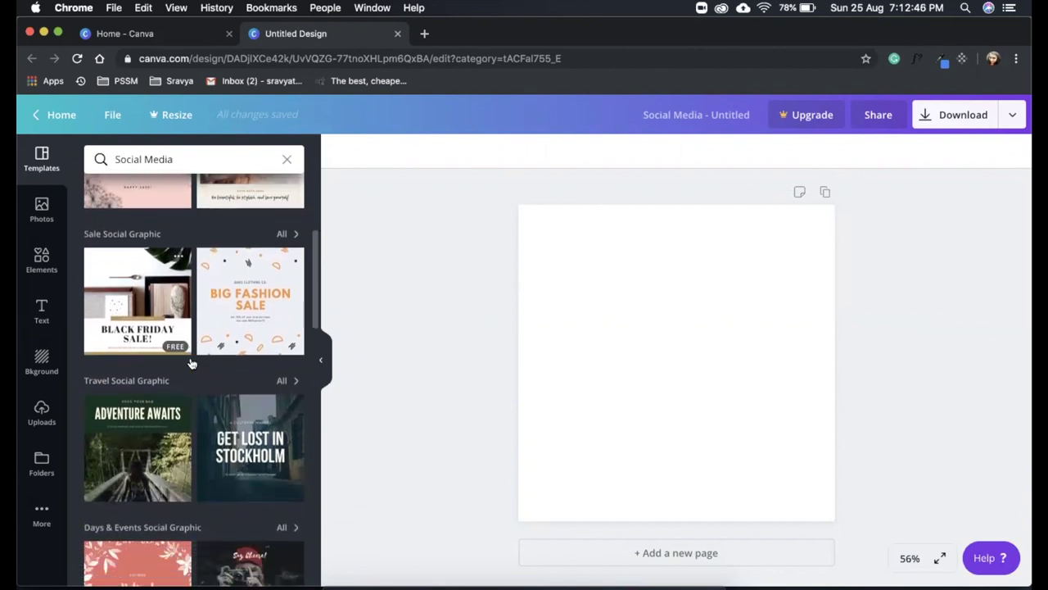
scroll(190, 362, down, 3)
scroll(191, 362, down, 2)
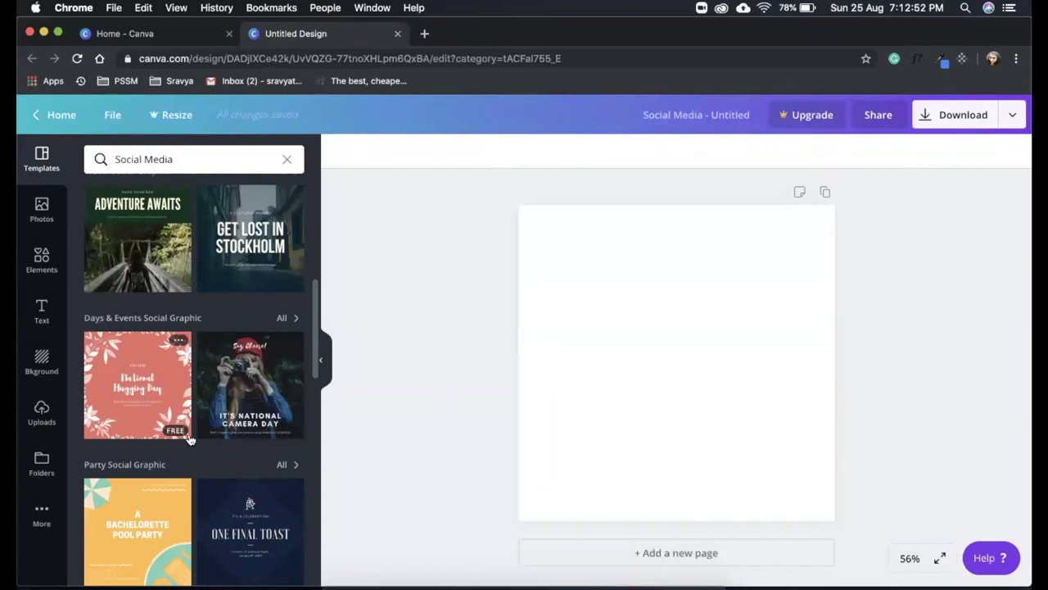
scroll(283, 434, down, 3)
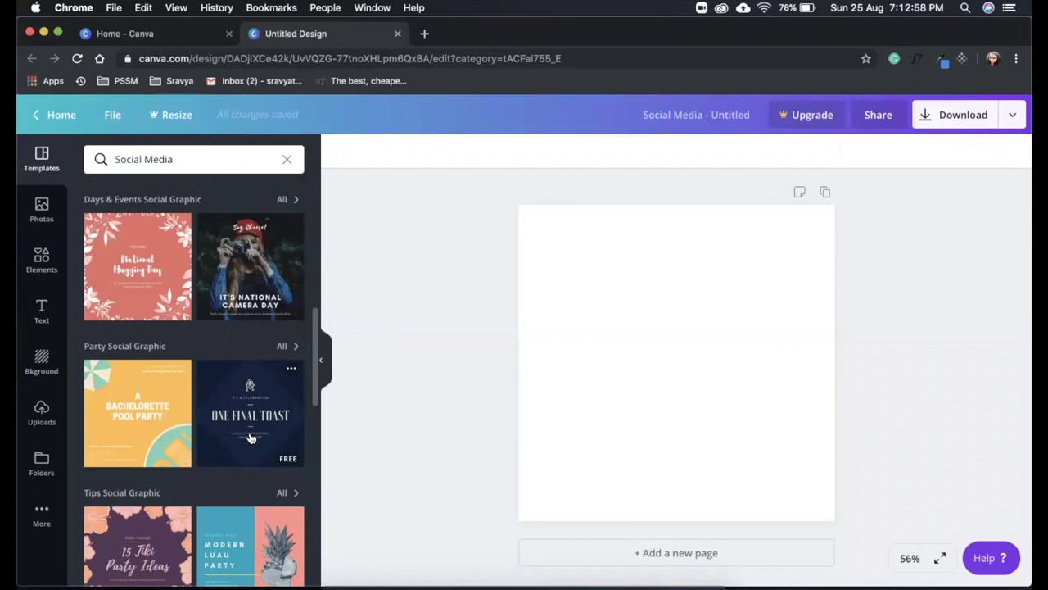
click(251, 438)
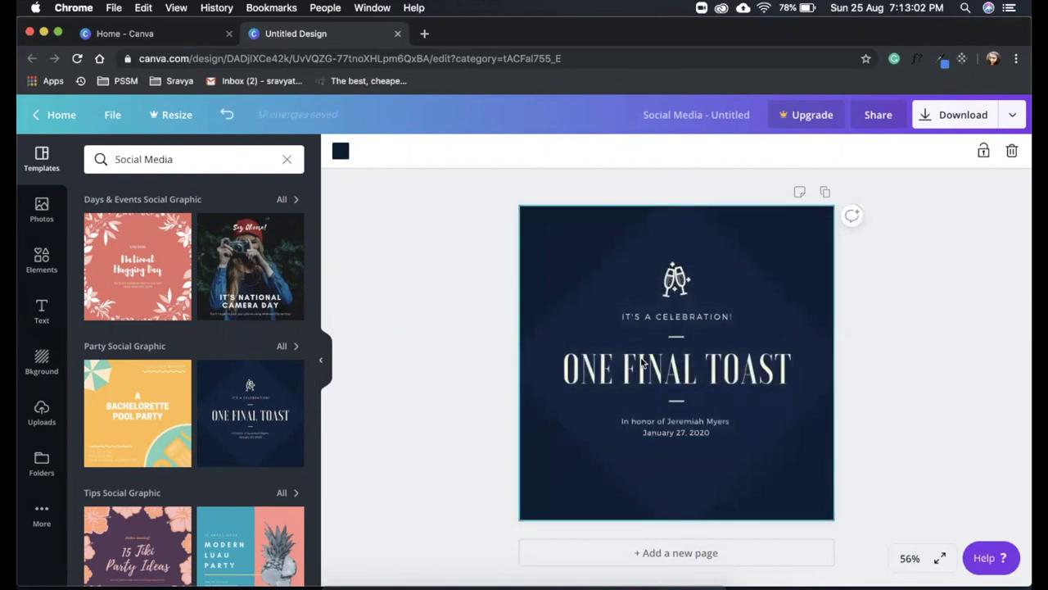
Open the ONE FINAL TOAST heading for text editing.
click(668, 377)
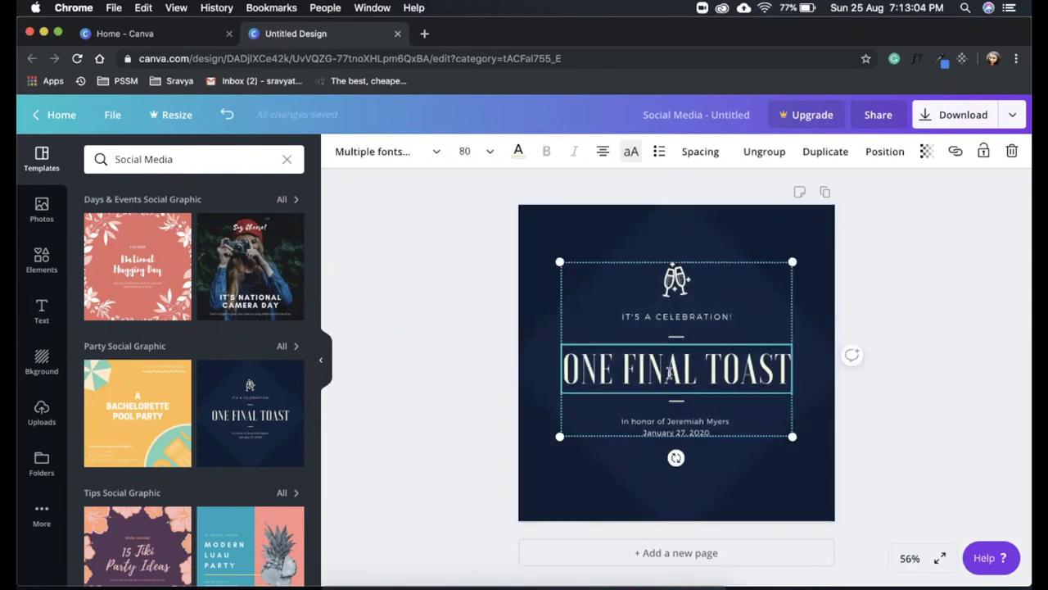
click(669, 372)
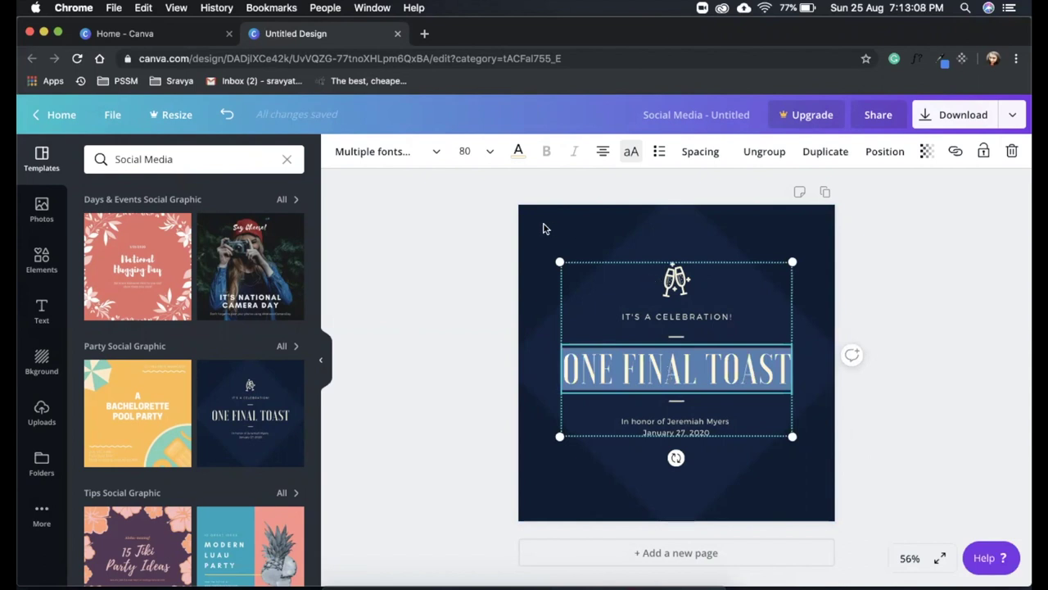
Try cream, gray and white for the background behind the diamond, and set it to the lighter navy of the design's palette.
click(543, 229)
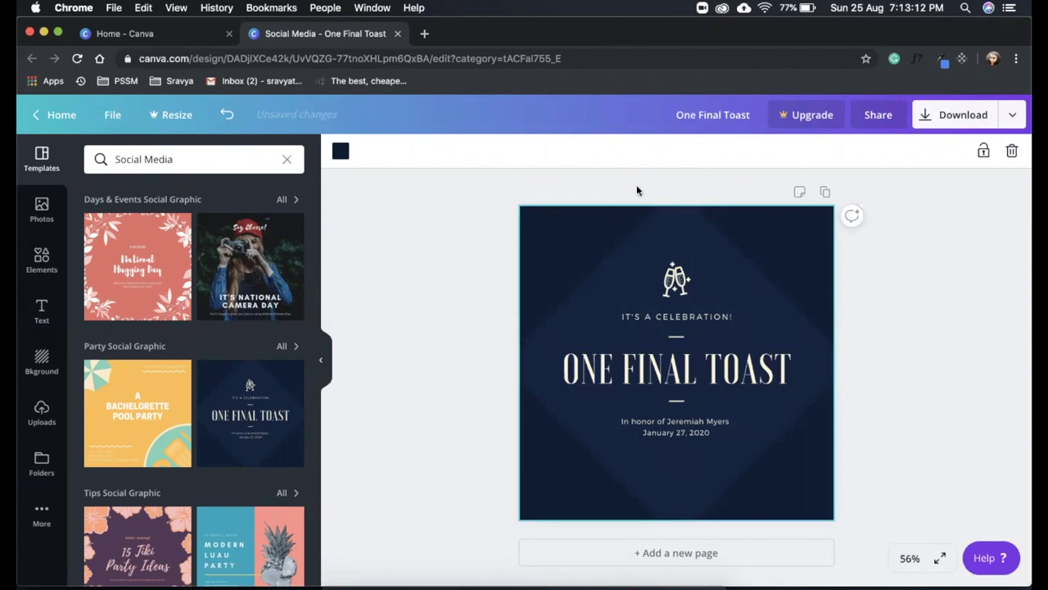
click(341, 154)
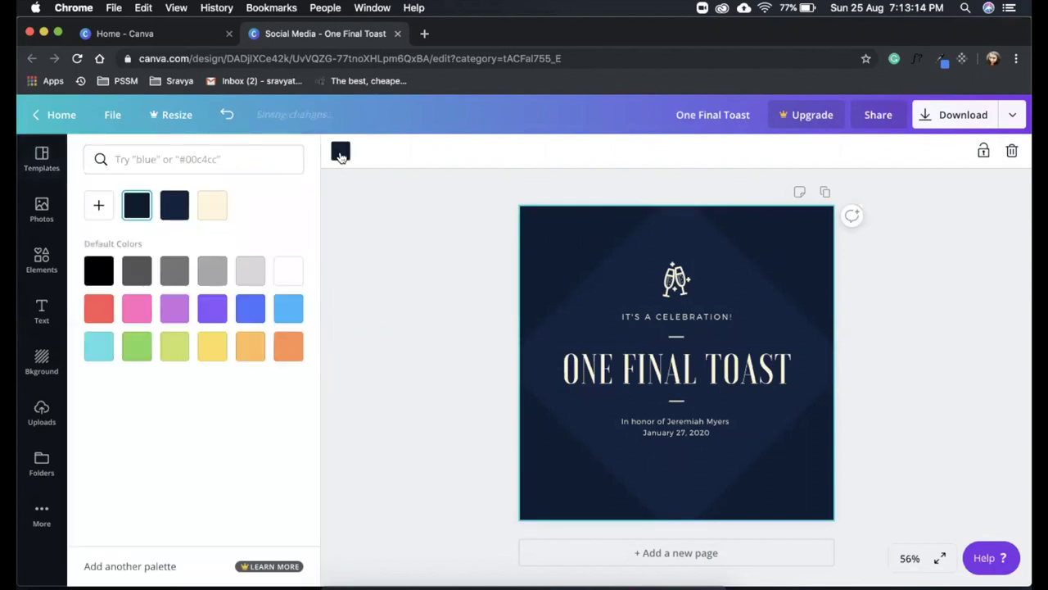
click(214, 206)
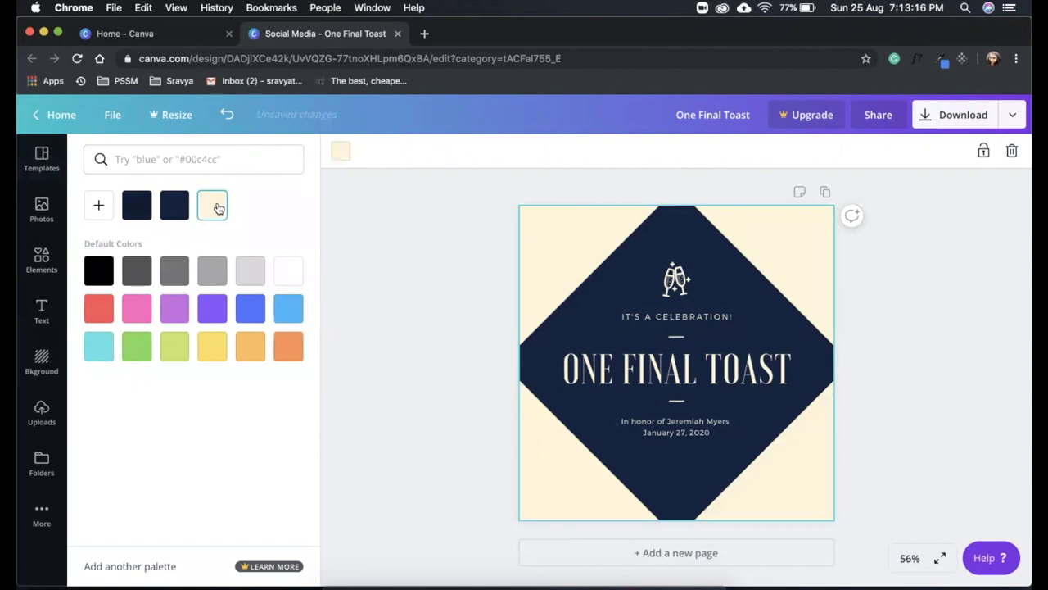
click(175, 271)
click(289, 270)
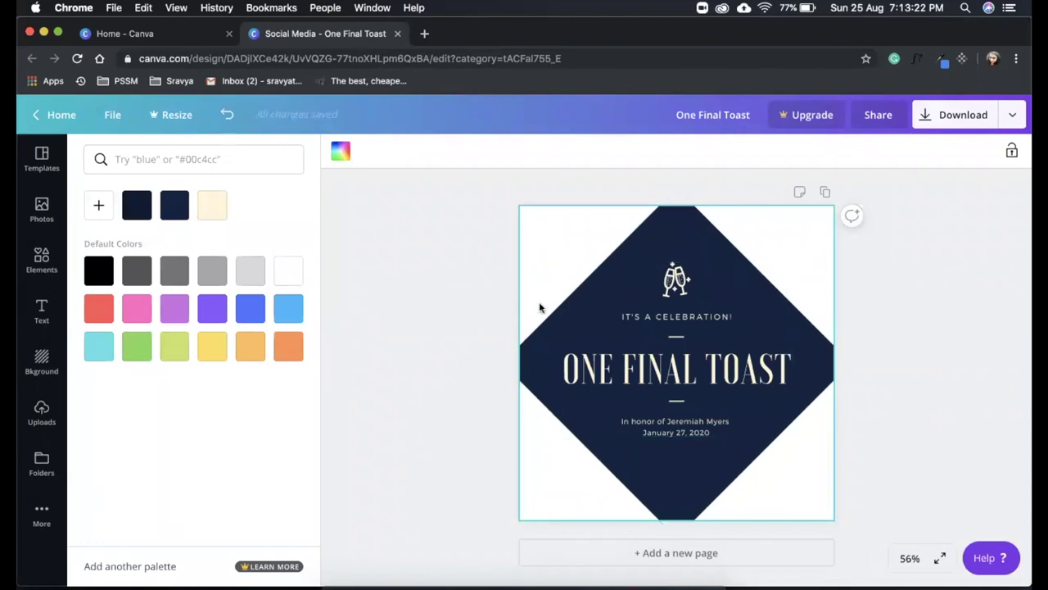
click(176, 207)
Recolour the large diamond shape behind the text to the default light blue and deselect it.
click(666, 227)
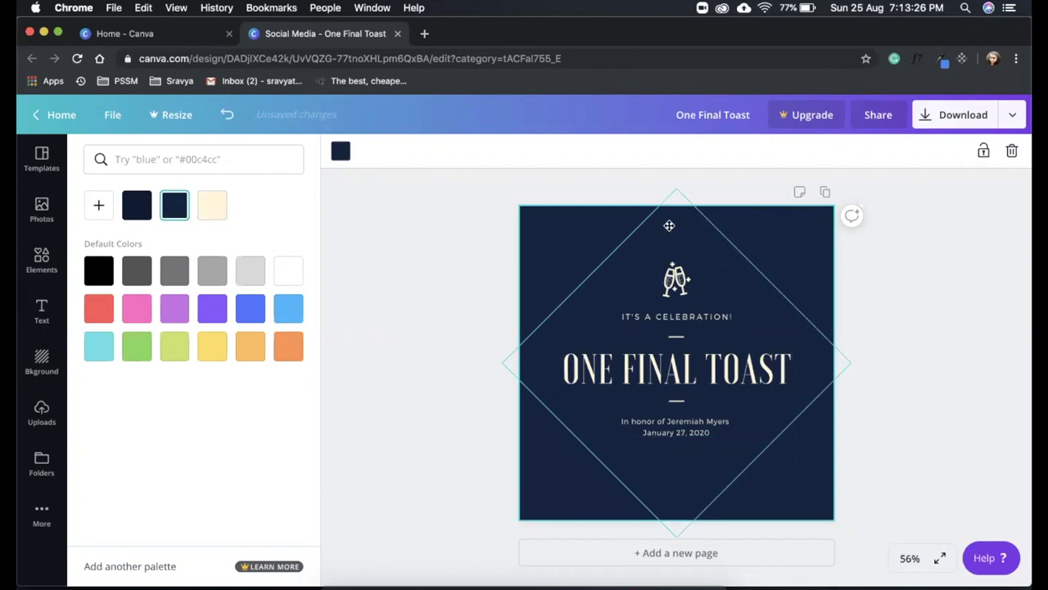
click(341, 151)
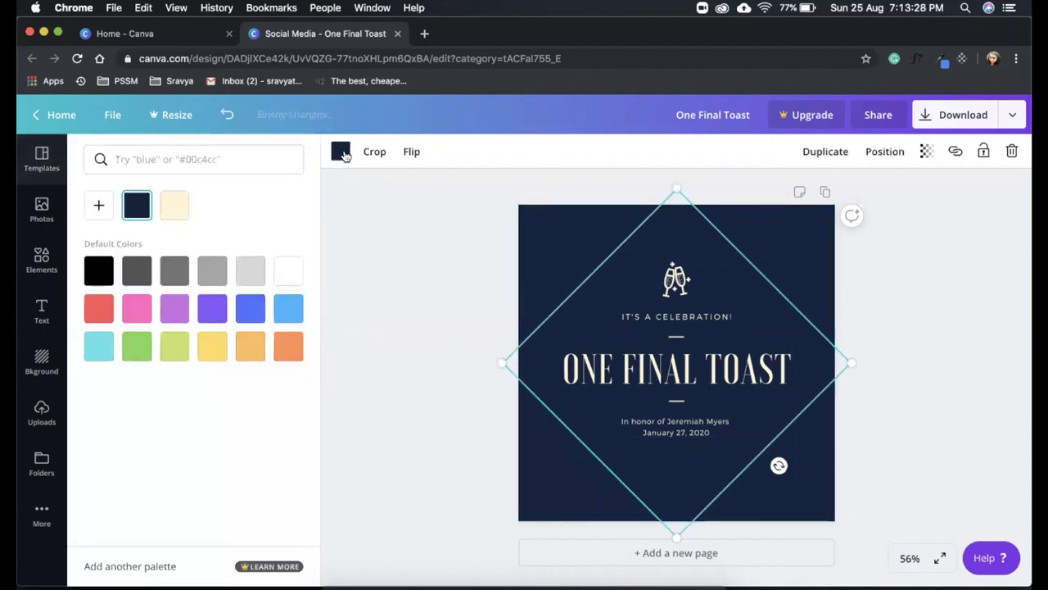
click(289, 312)
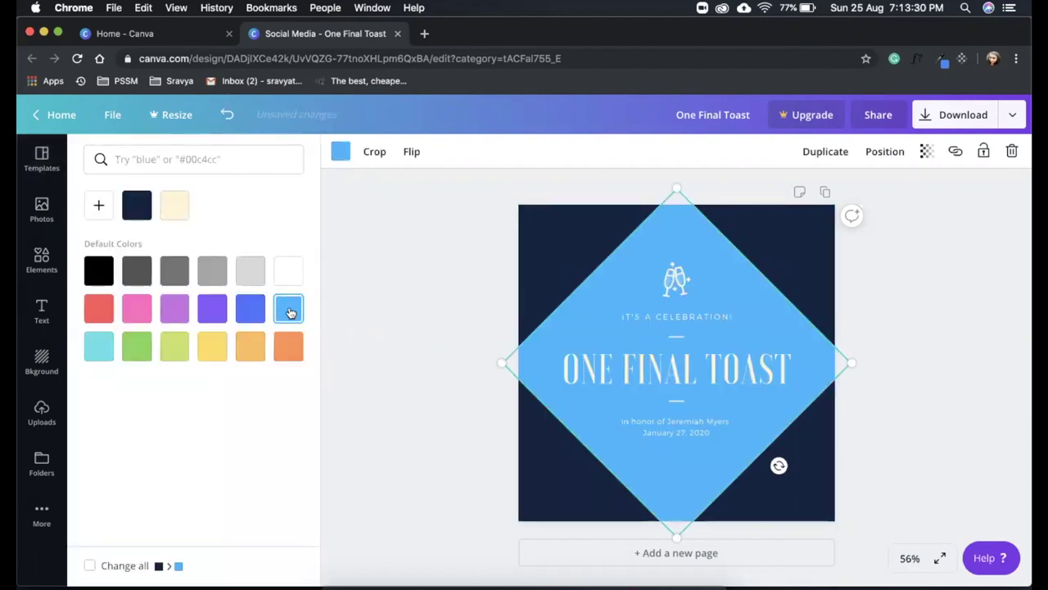
click(433, 282)
Add a second page, apply the Best Music Festival Style Trends template to it and open its heading for text editing.
scroll(163, 412, down, 4)
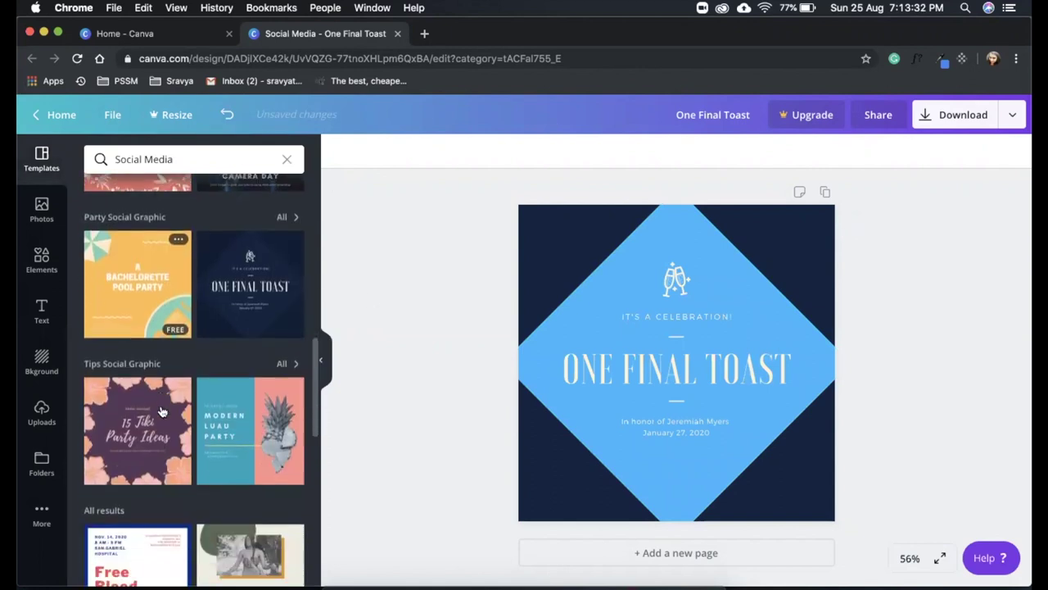
click(538, 552)
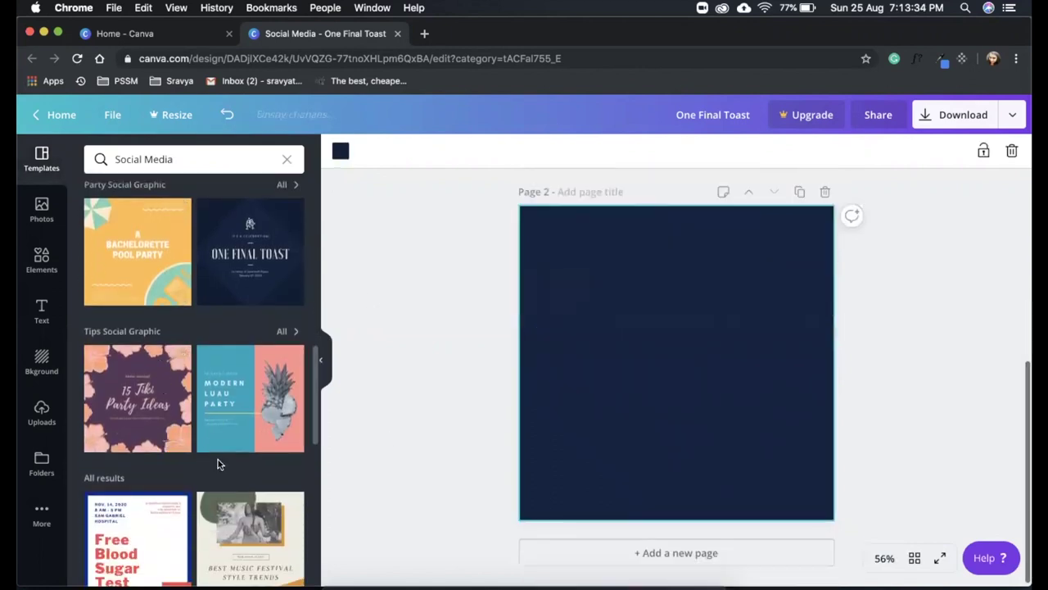
click(270, 525)
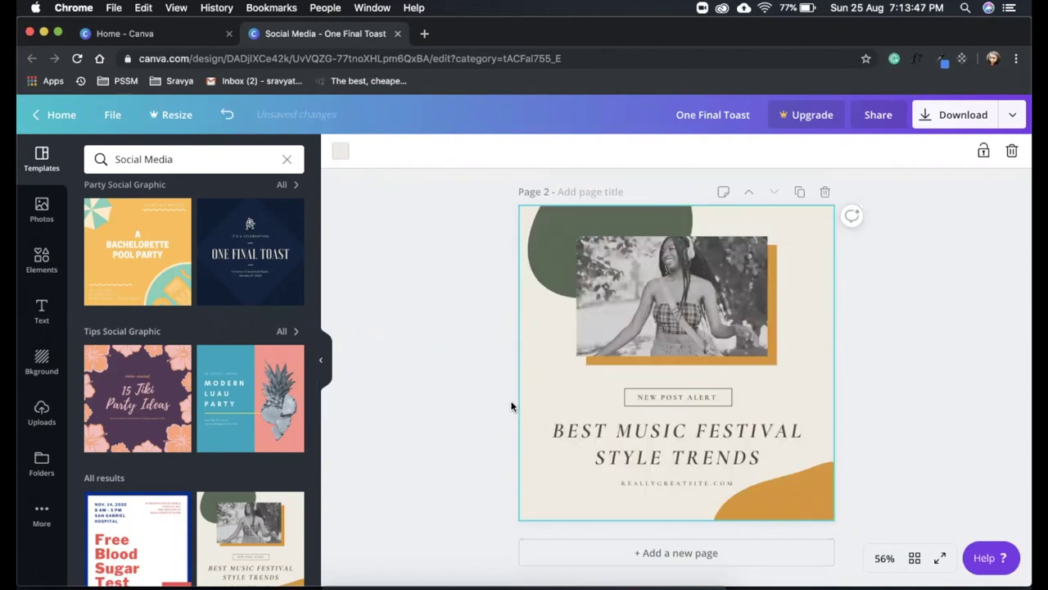
click(672, 433)
double_click(675, 429)
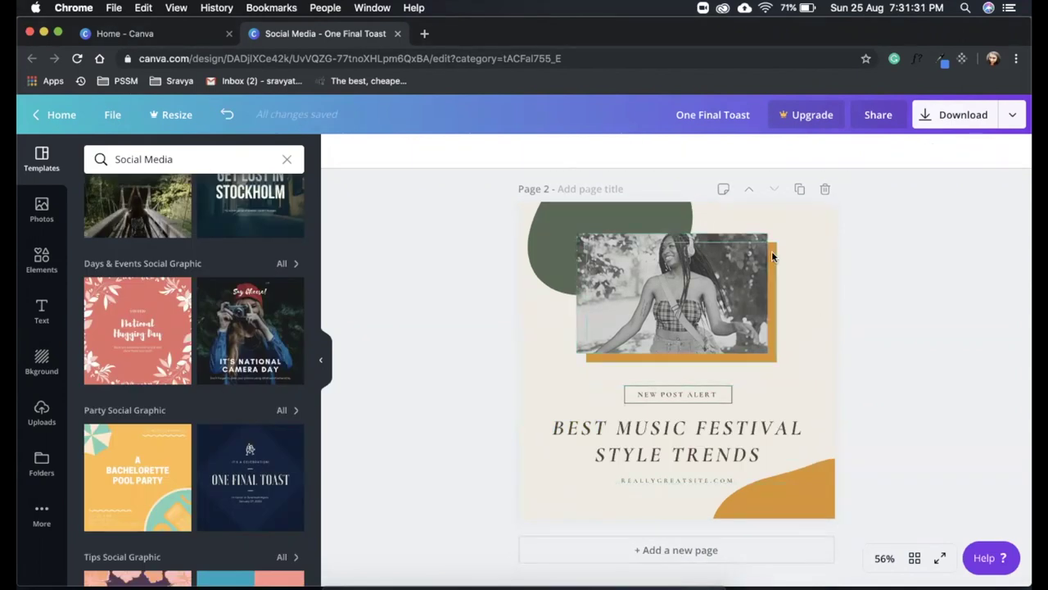
Add a blank third page below the music festival page and delete it again.
click(697, 557)
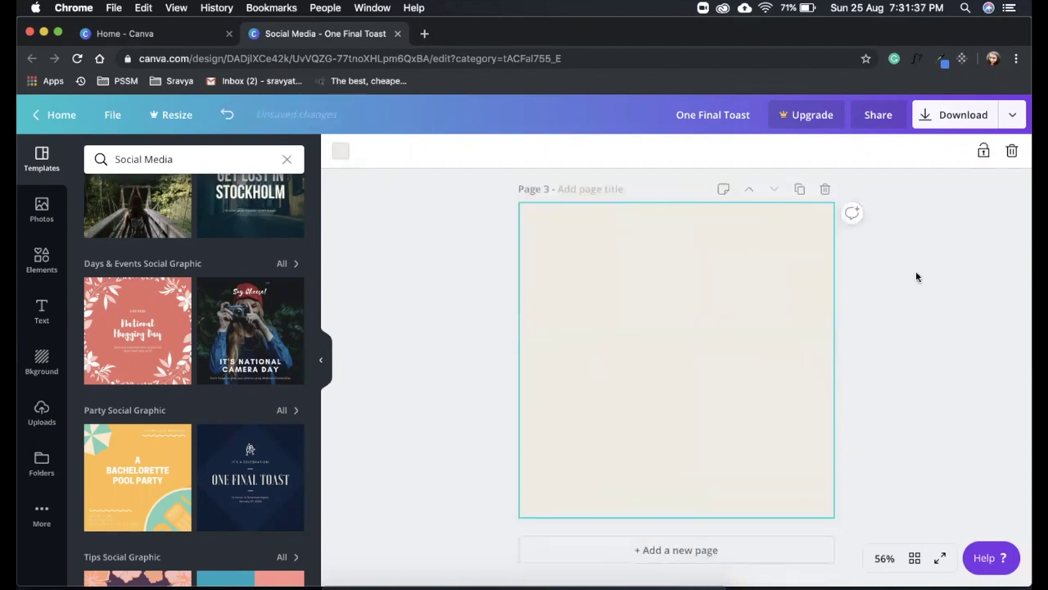
scroll(603, 309, up, 3)
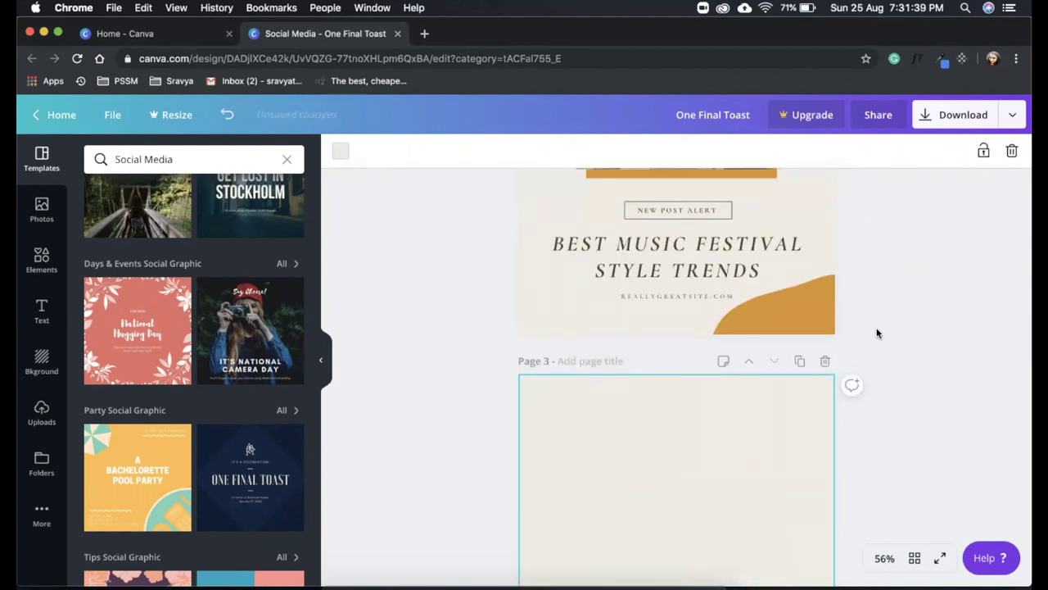
click(826, 362)
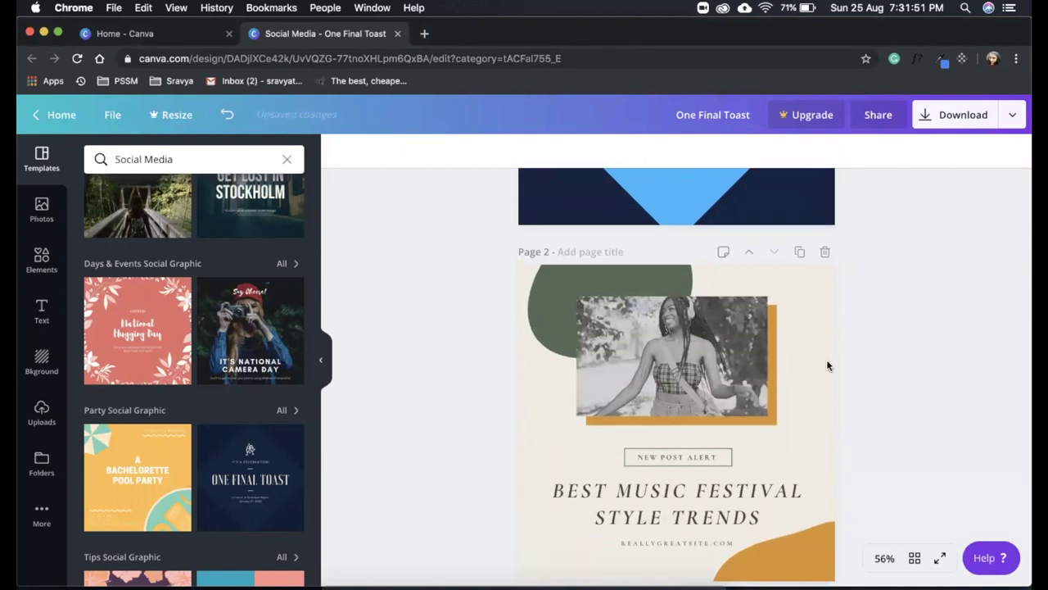
Duplicate the One Final Toast page and delete the duplicate.
scroll(827, 366, up, 5)
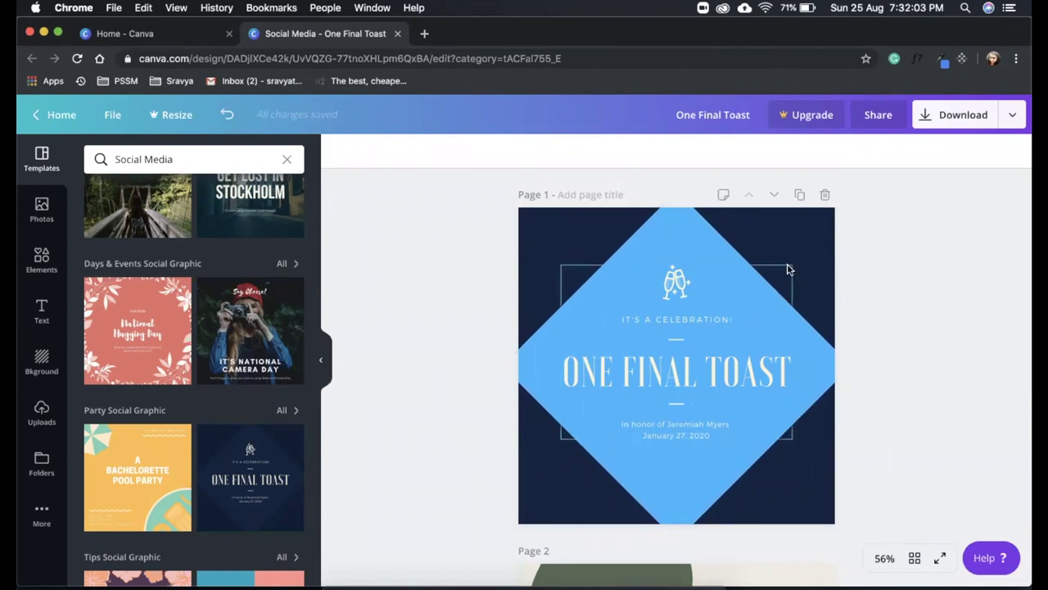
click(799, 197)
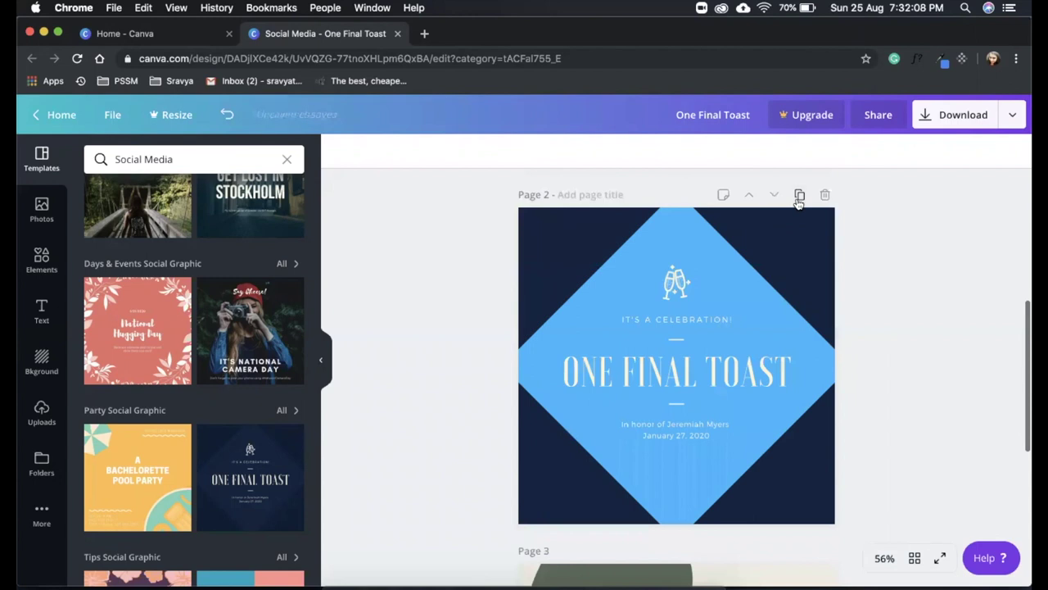
scroll(757, 344, up, 2)
scroll(757, 344, down, 6)
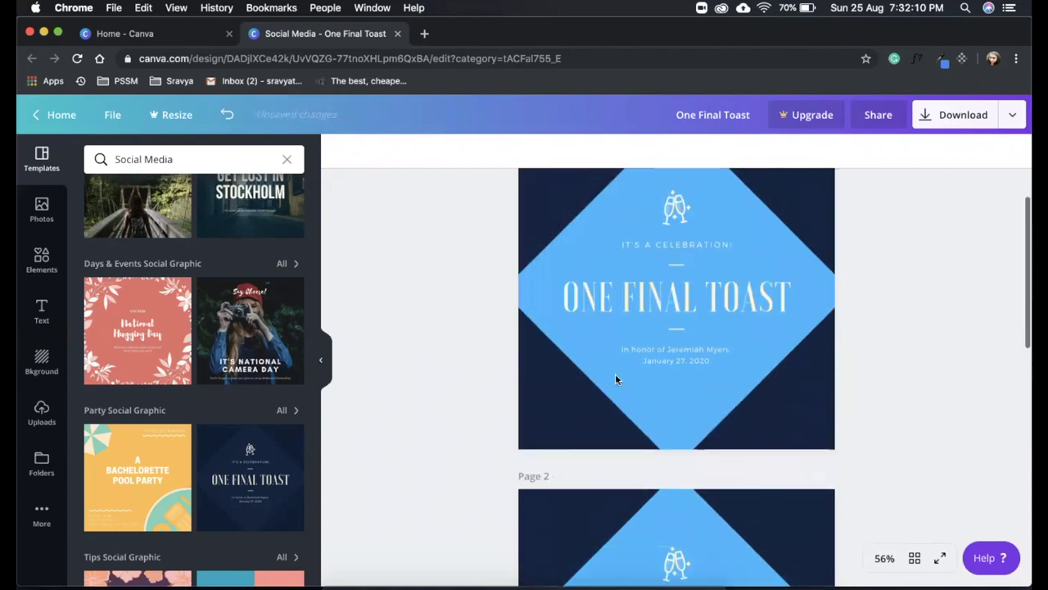
scroll(696, 338, up, 5)
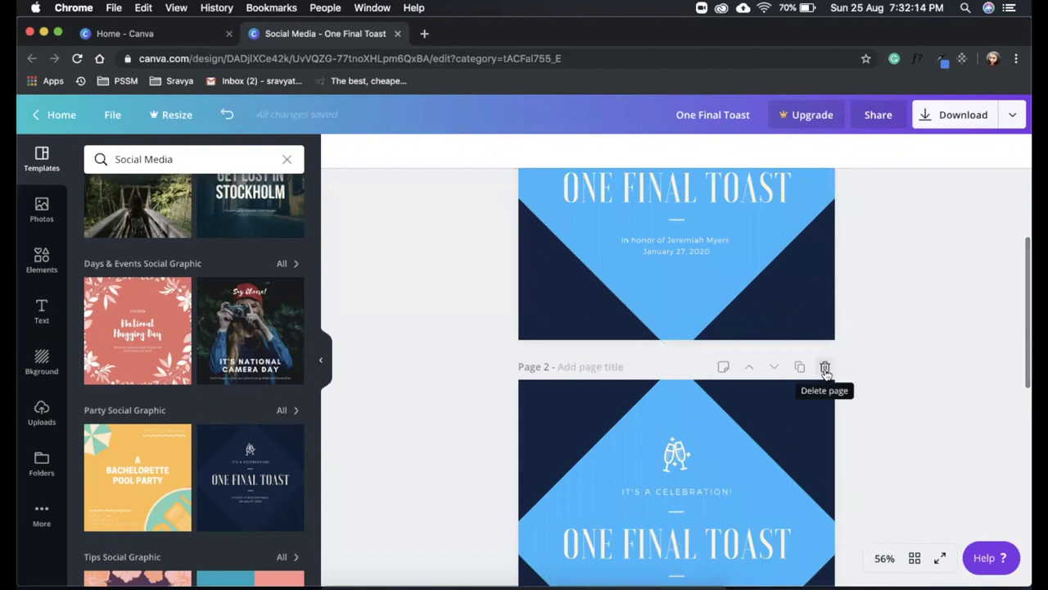
click(826, 368)
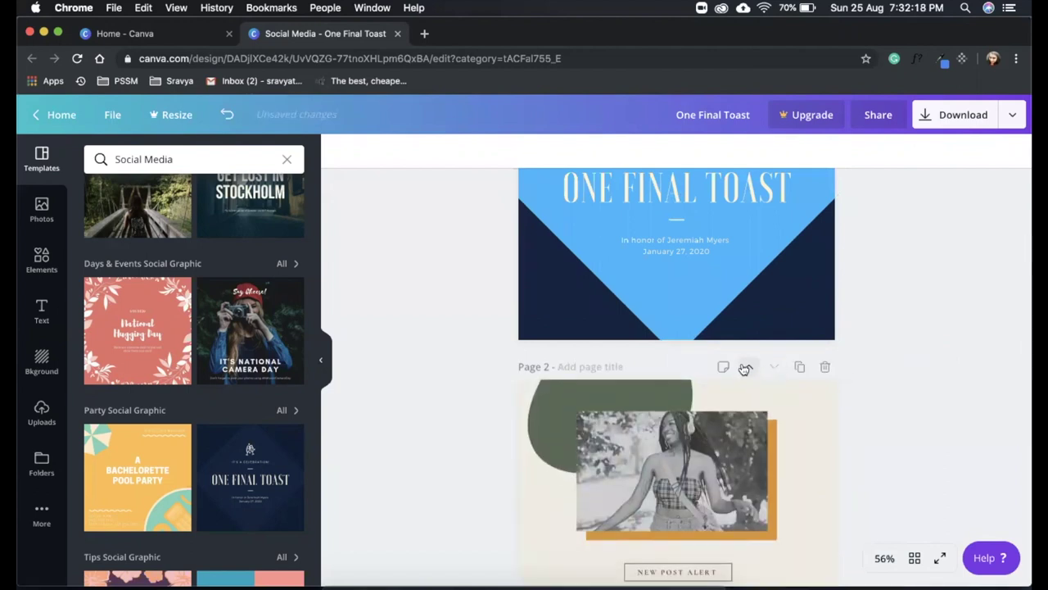
Move the Best Music Festival Style Trends page up above the One Final Toast page, check the page order and deselect the page.
scroll(743, 369, up, 2)
scroll(744, 368, down, 3)
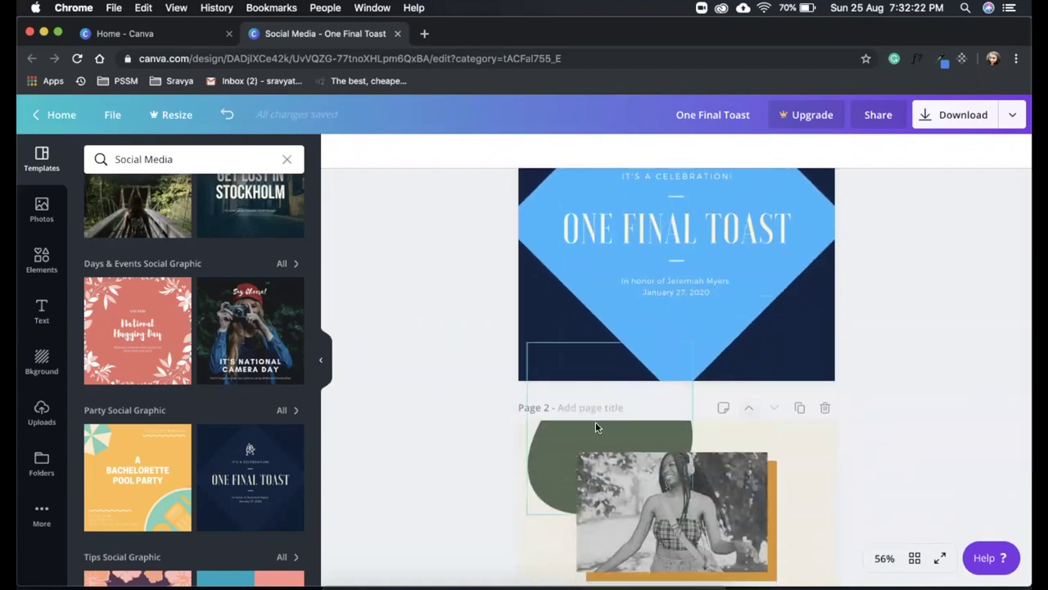
click(747, 408)
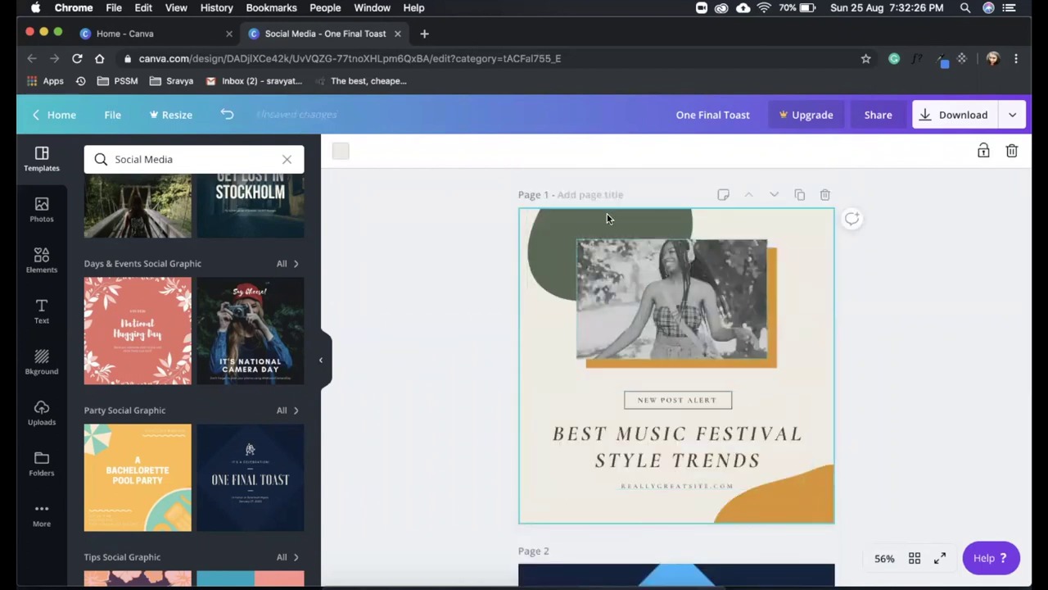
scroll(550, 337, down, 5)
scroll(550, 342, up, 2)
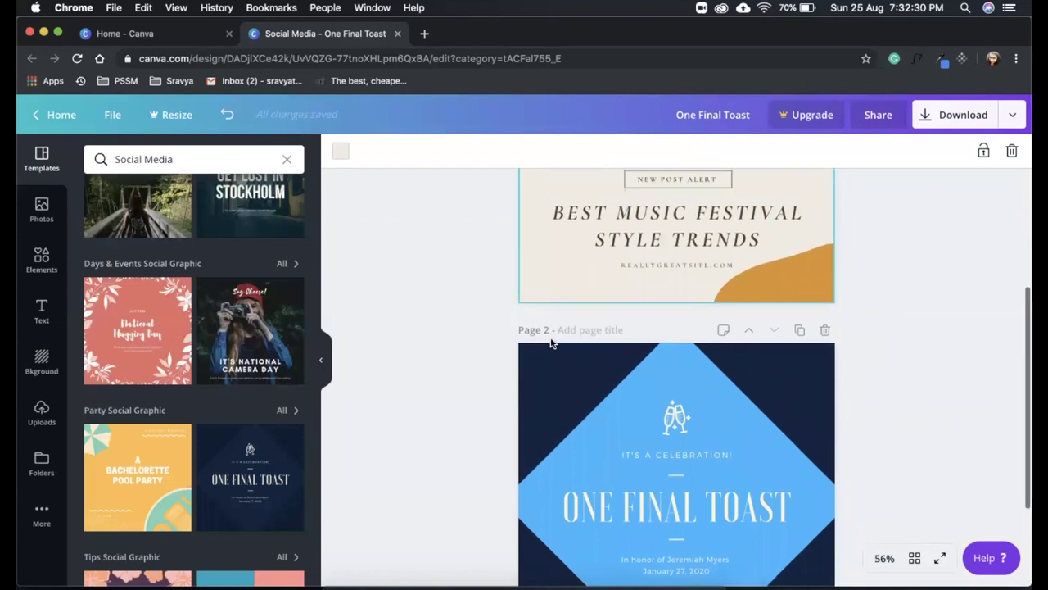
scroll(550, 342, up, 4)
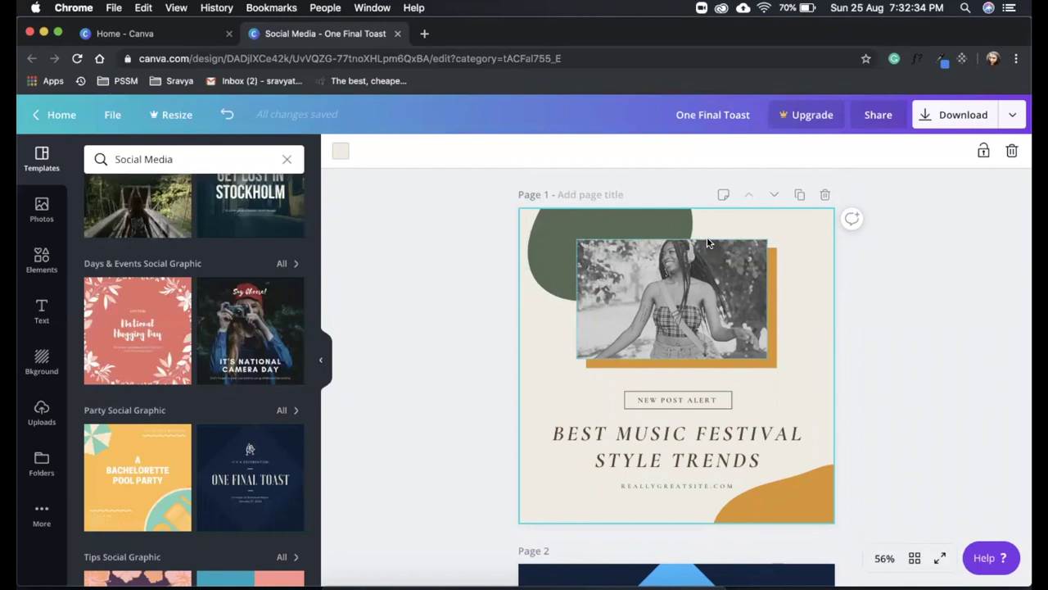
click(950, 480)
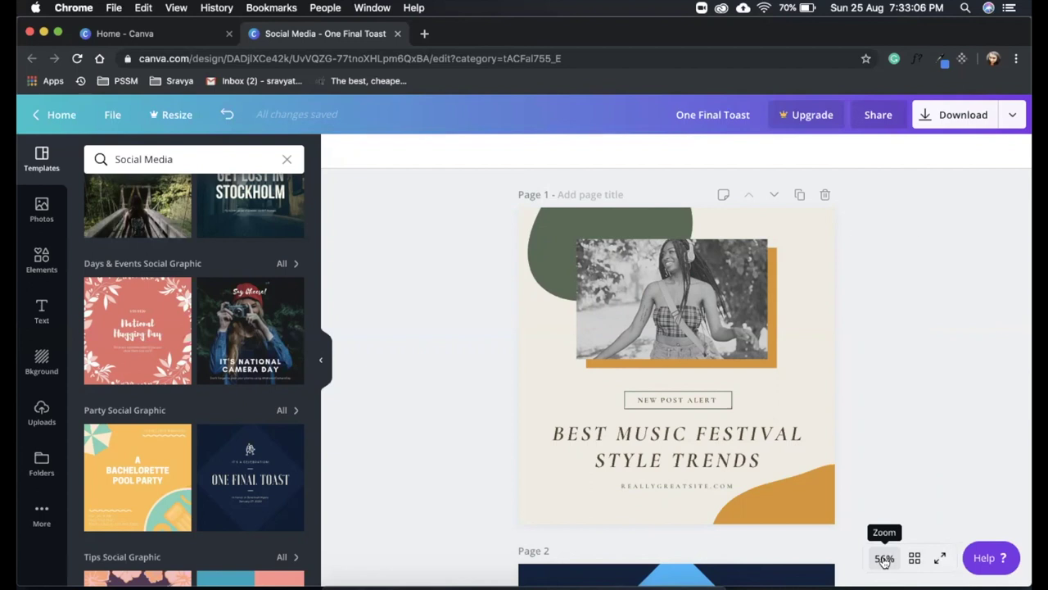
View the canvas at 50% and 125% zoom and return it to Fit.
click(884, 560)
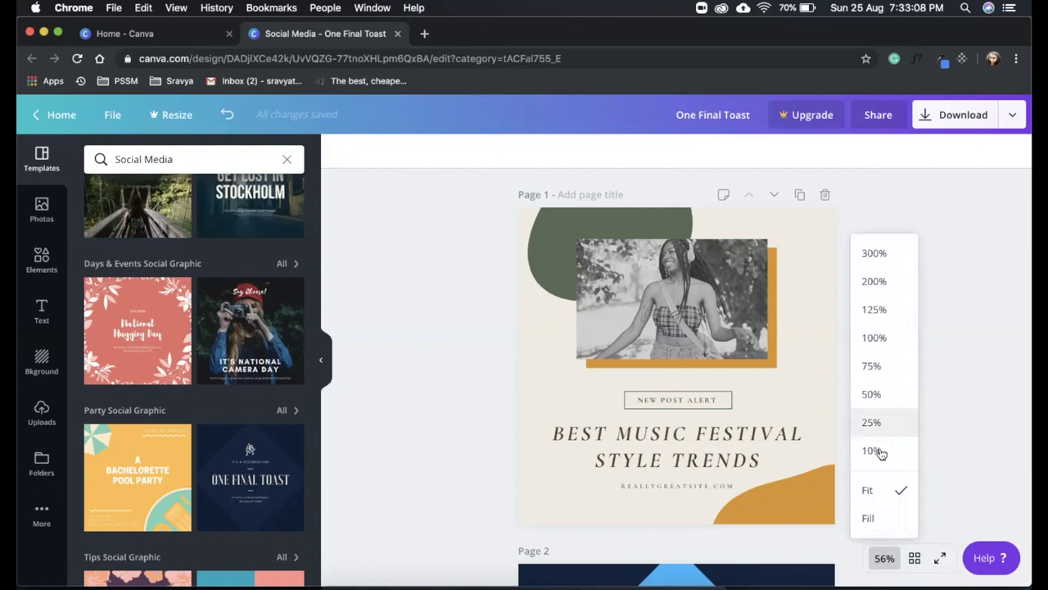
click(872, 395)
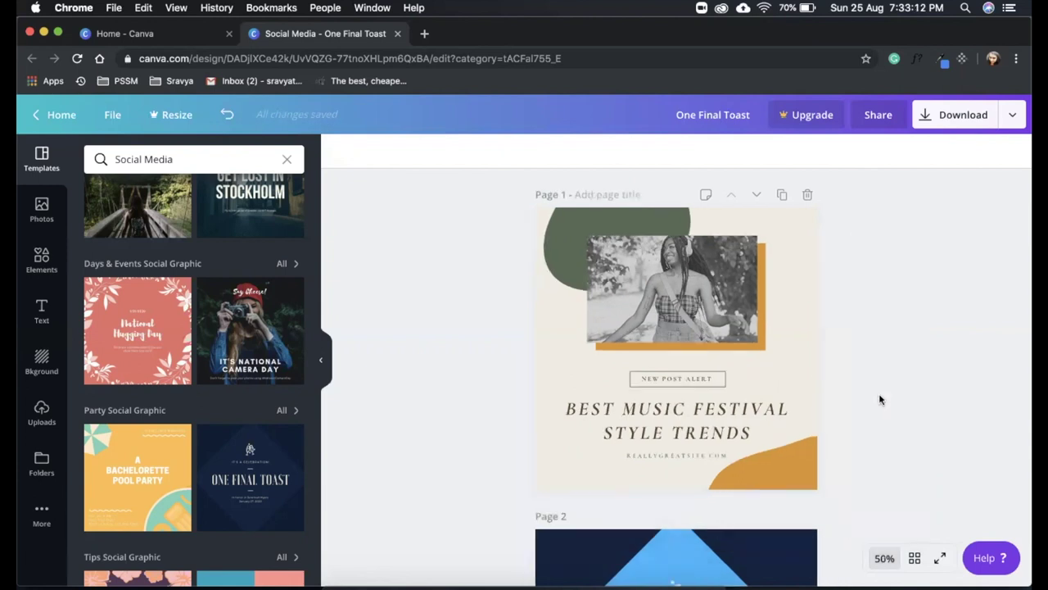
click(884, 558)
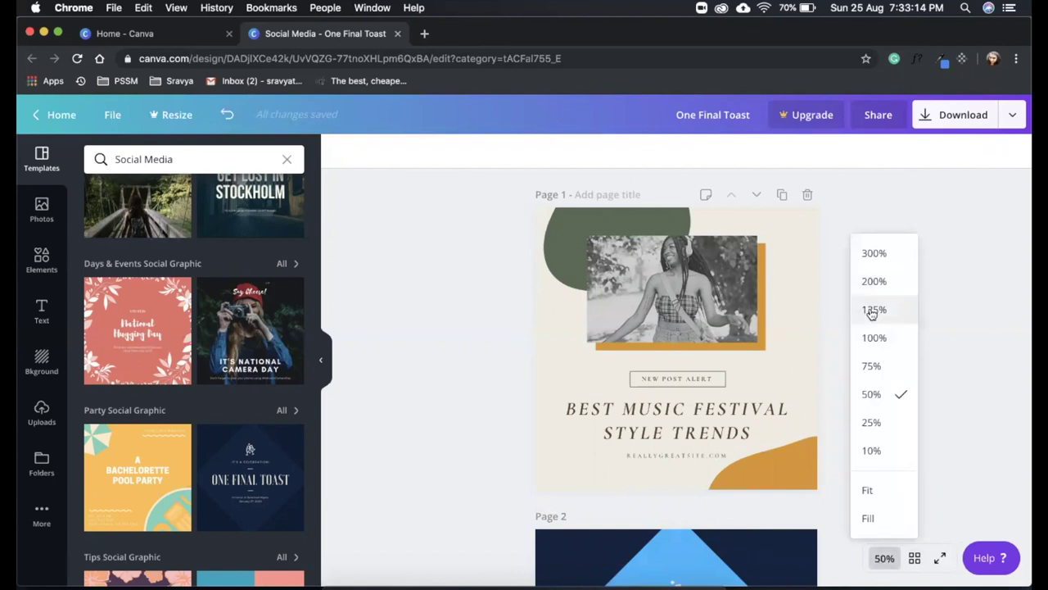
click(873, 310)
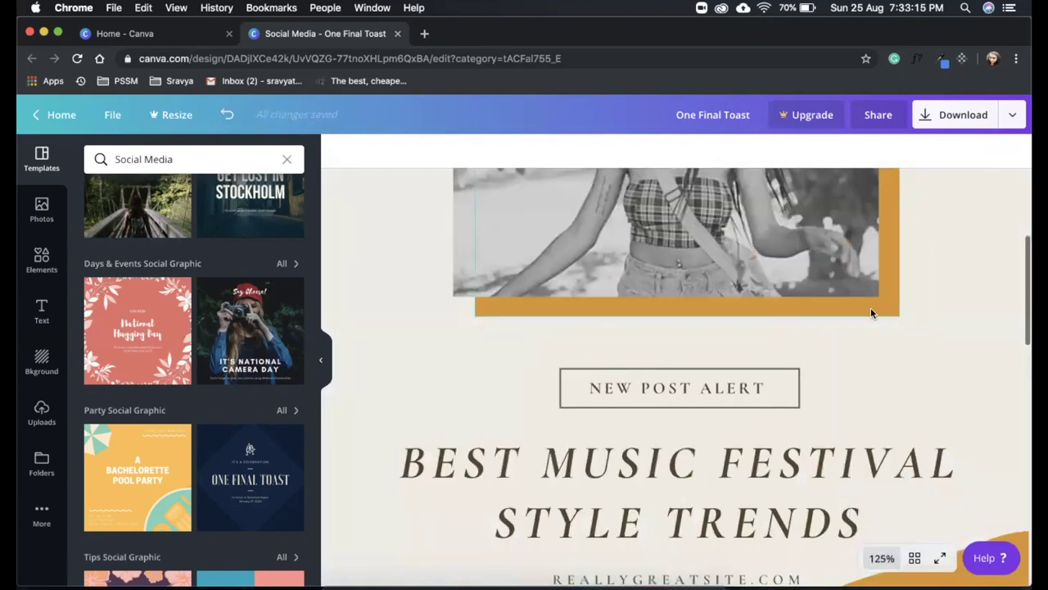
click(883, 558)
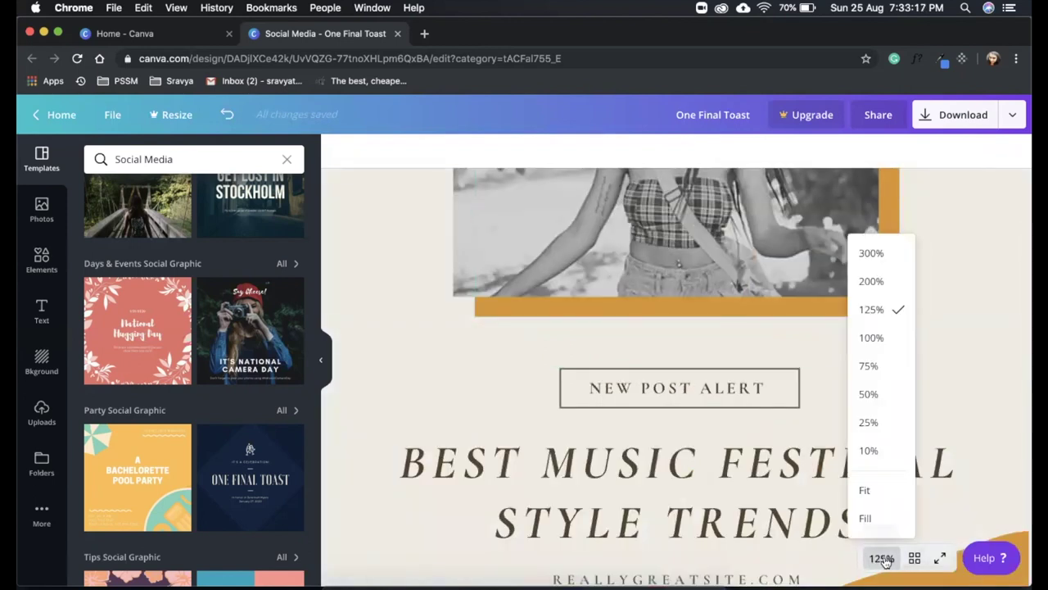
click(864, 491)
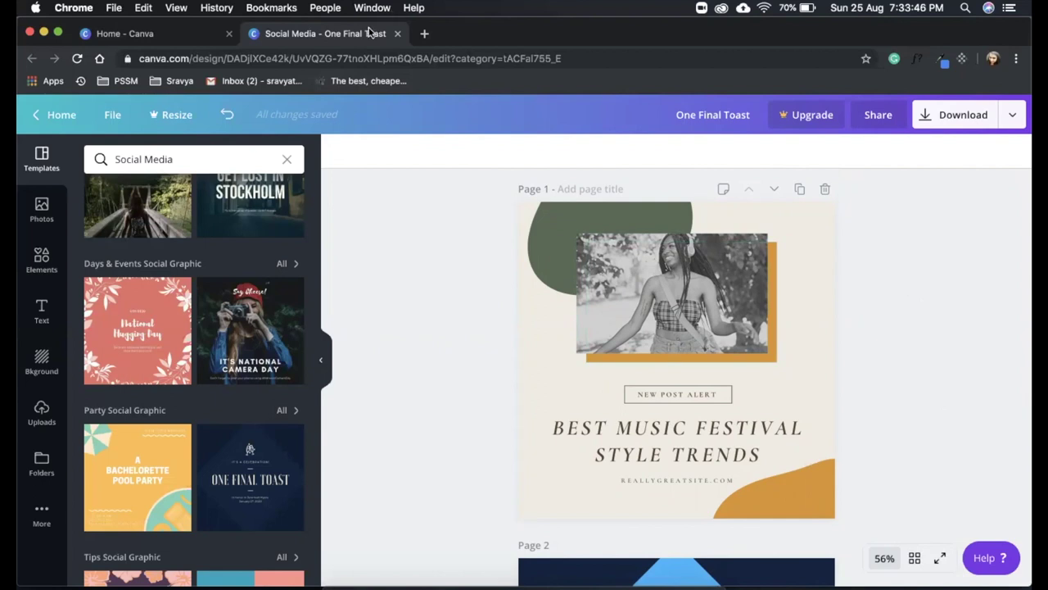
Close the One Final Toast design and create a new blank Social Media design from the Canva home page.
click(397, 33)
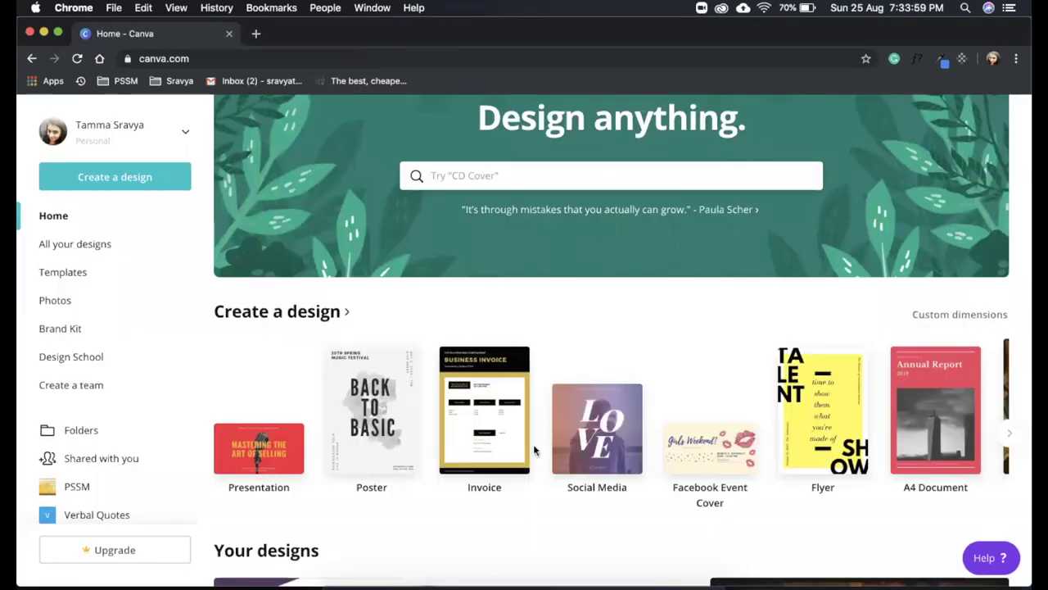
click(599, 455)
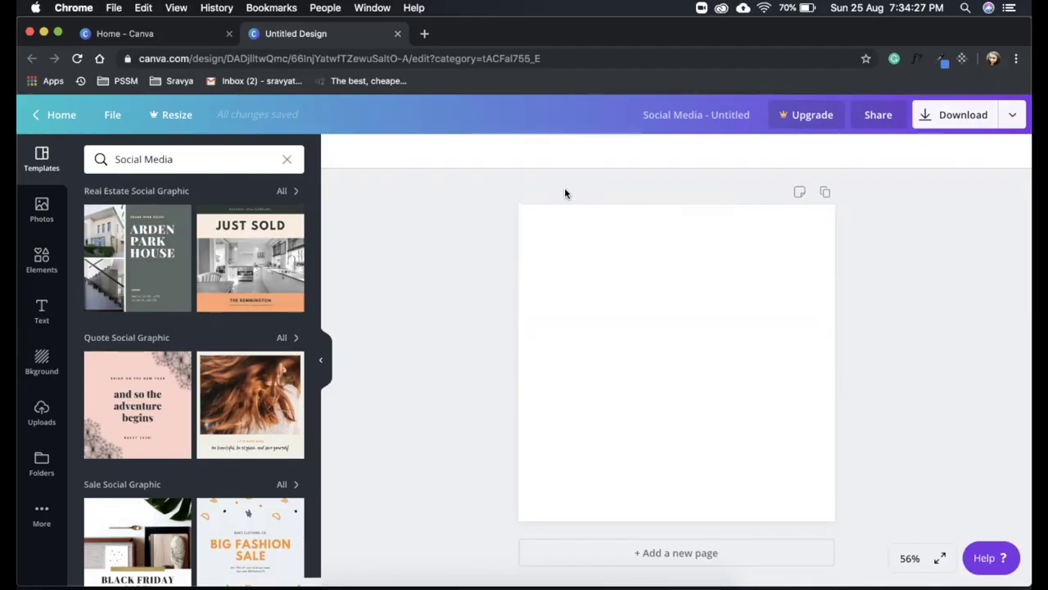
Switch to Finder, review the files in the Images and Background folders, and return to the blank Canva design.
key(ctrl+Right)
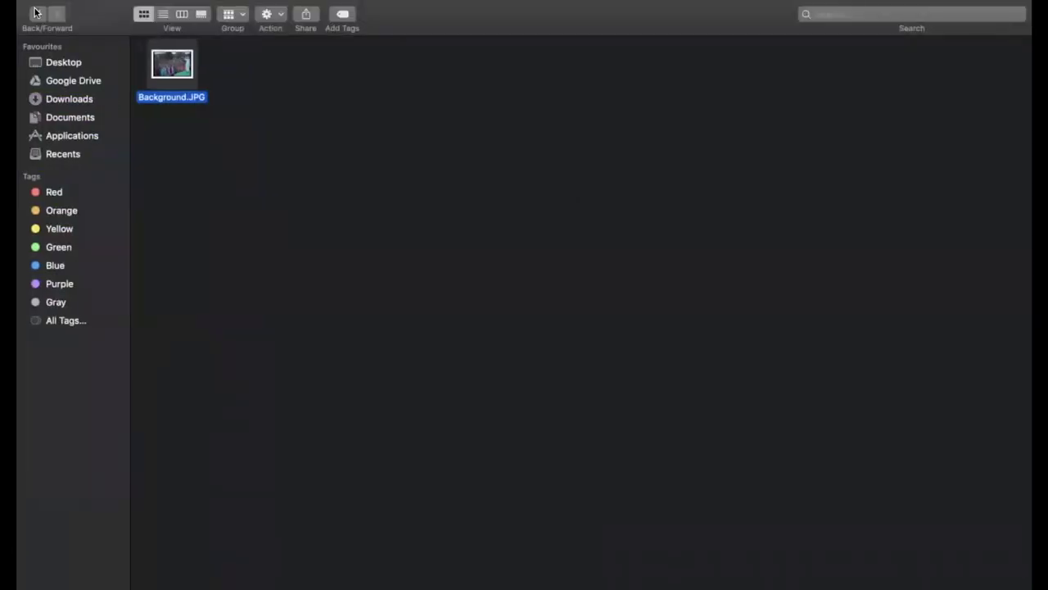
click(36, 13)
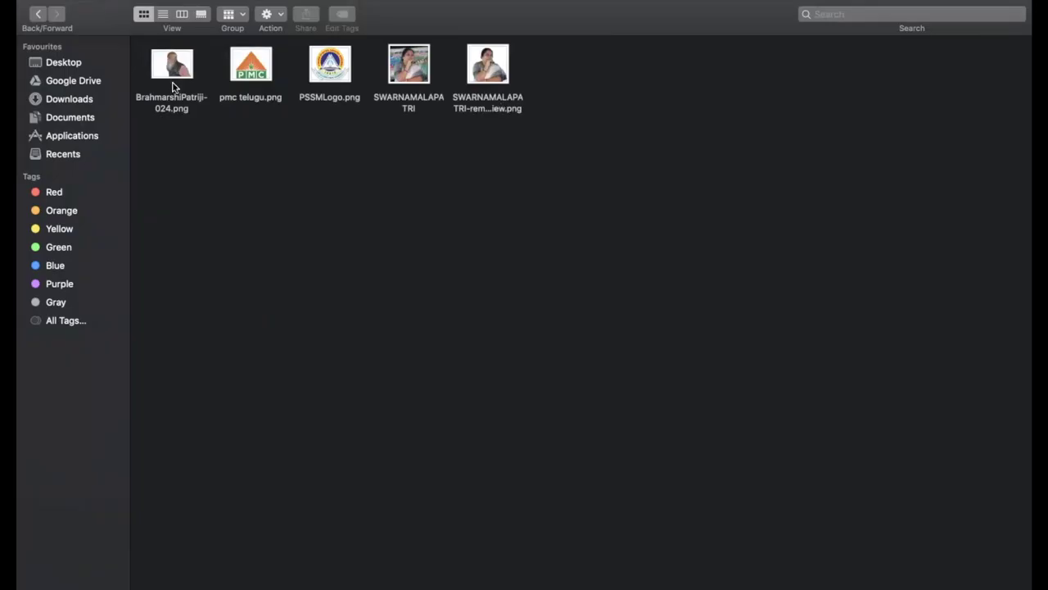
click(38, 13)
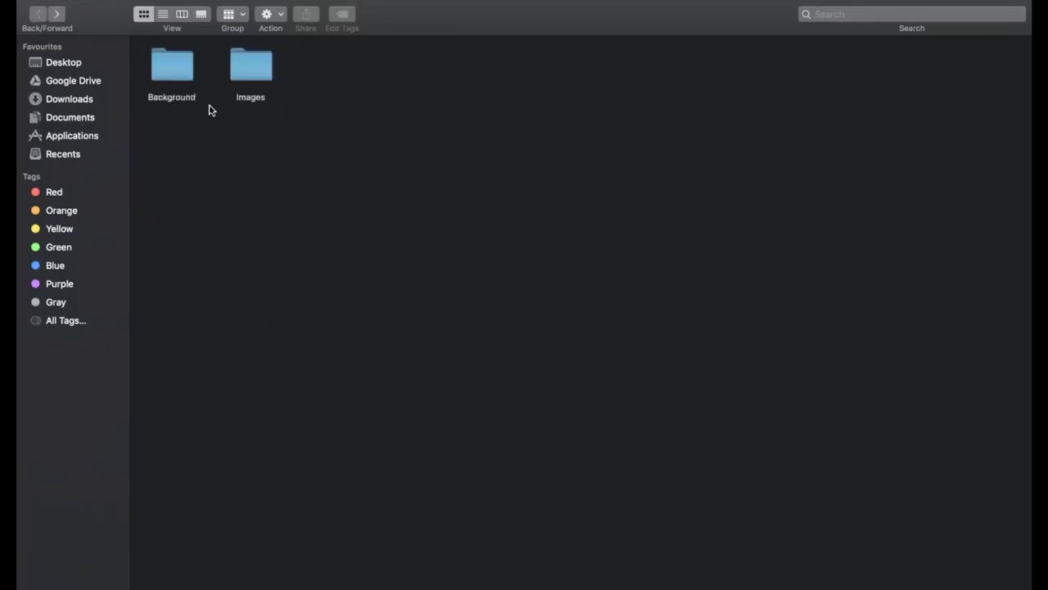
double_click(154, 63)
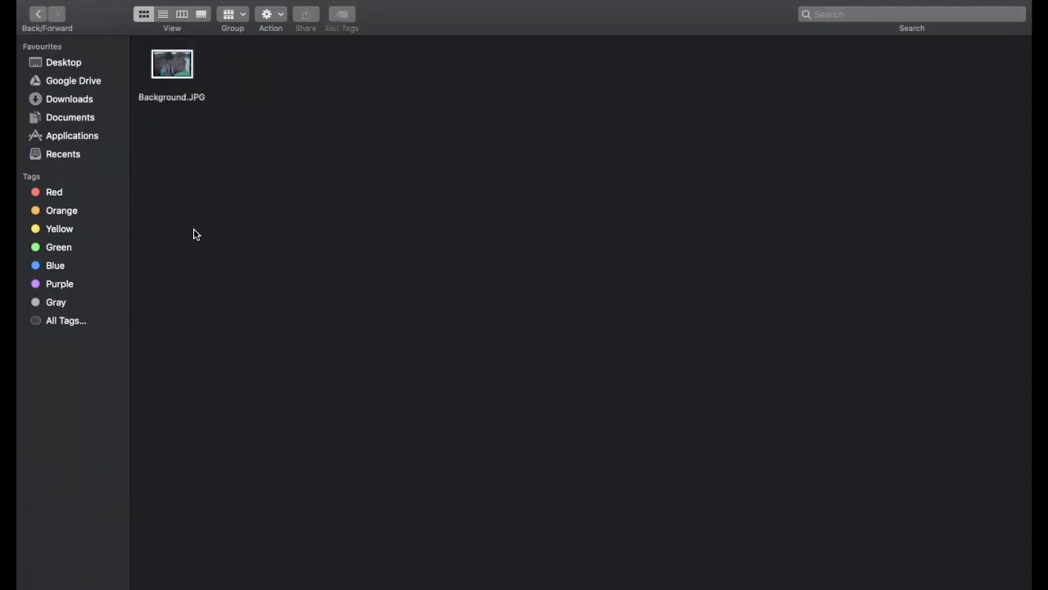
key(ctrl+Left)
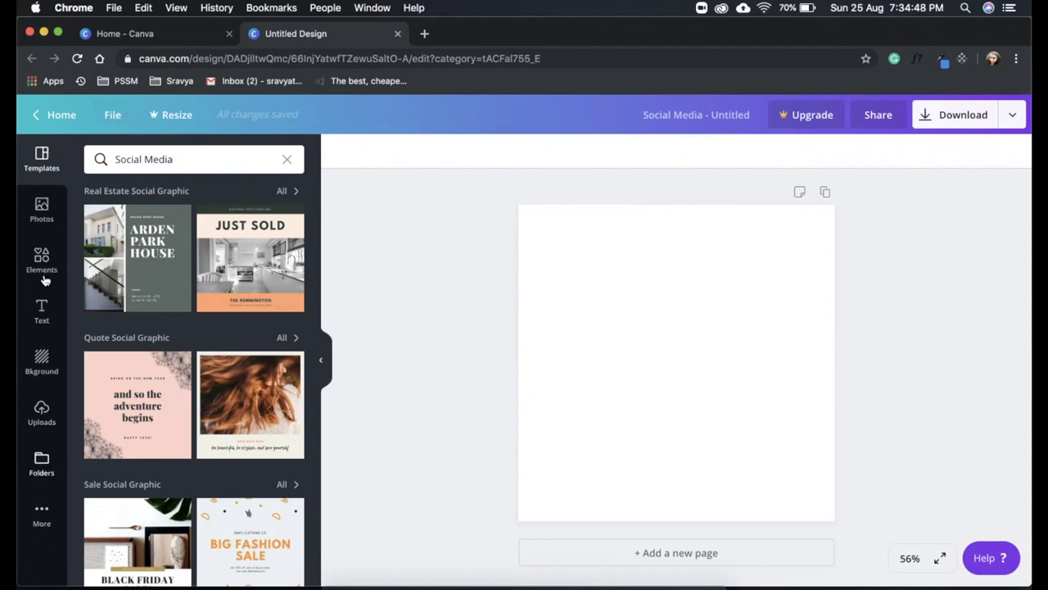
Upload all five image files from the Images folder inside the Desktop's CANVA folder.
click(41, 416)
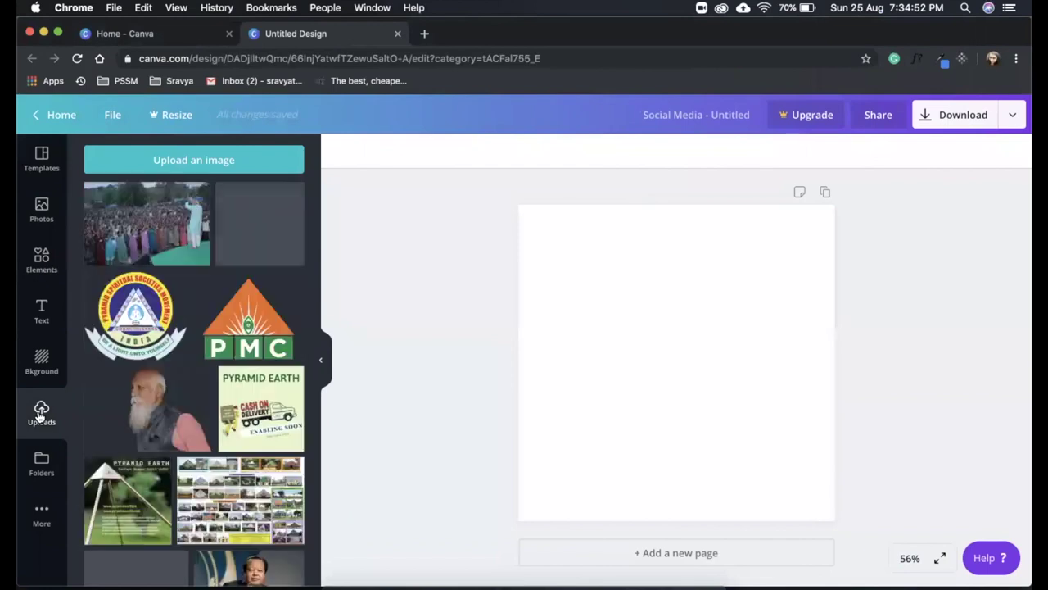
click(197, 161)
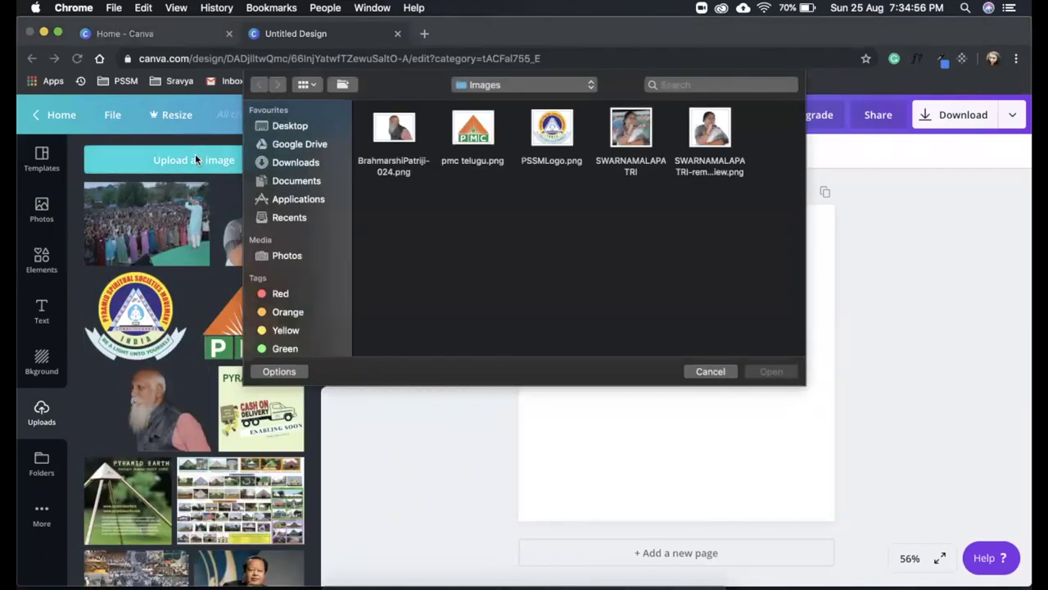
click(290, 127)
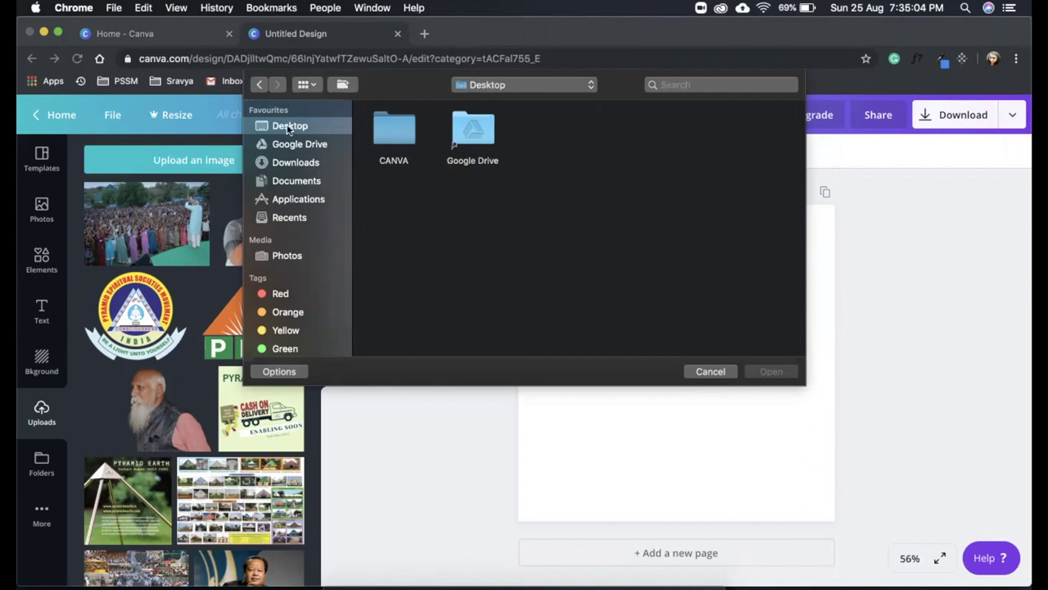
double_click(394, 132)
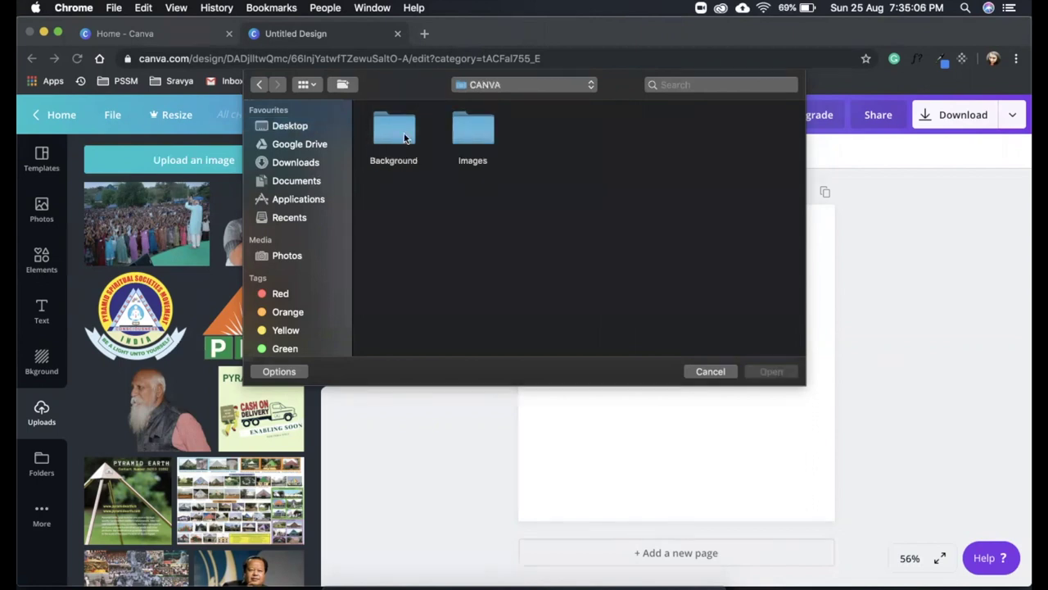
double_click(473, 131)
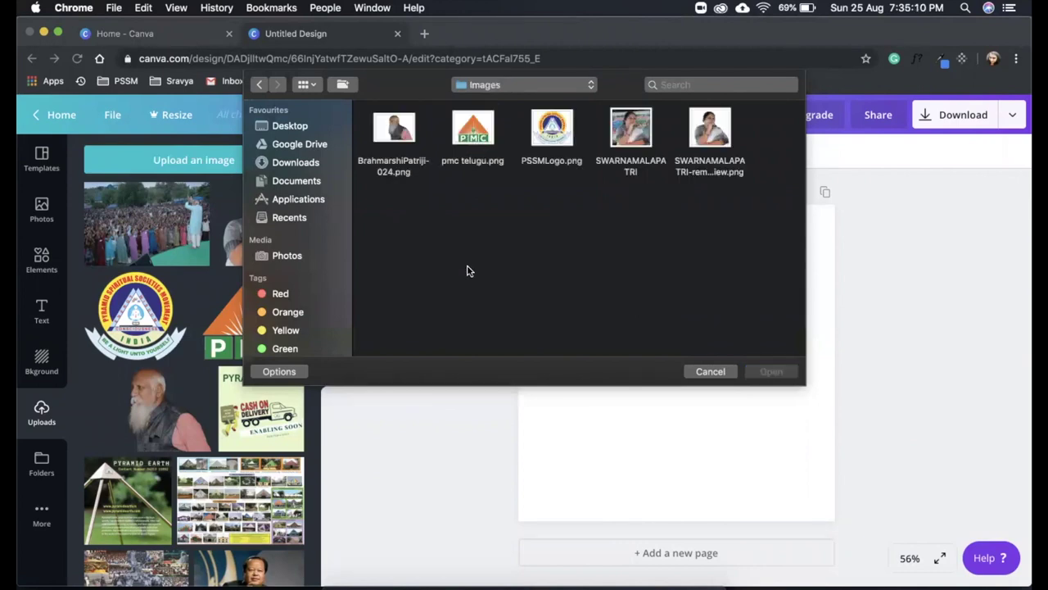
key(super+a)
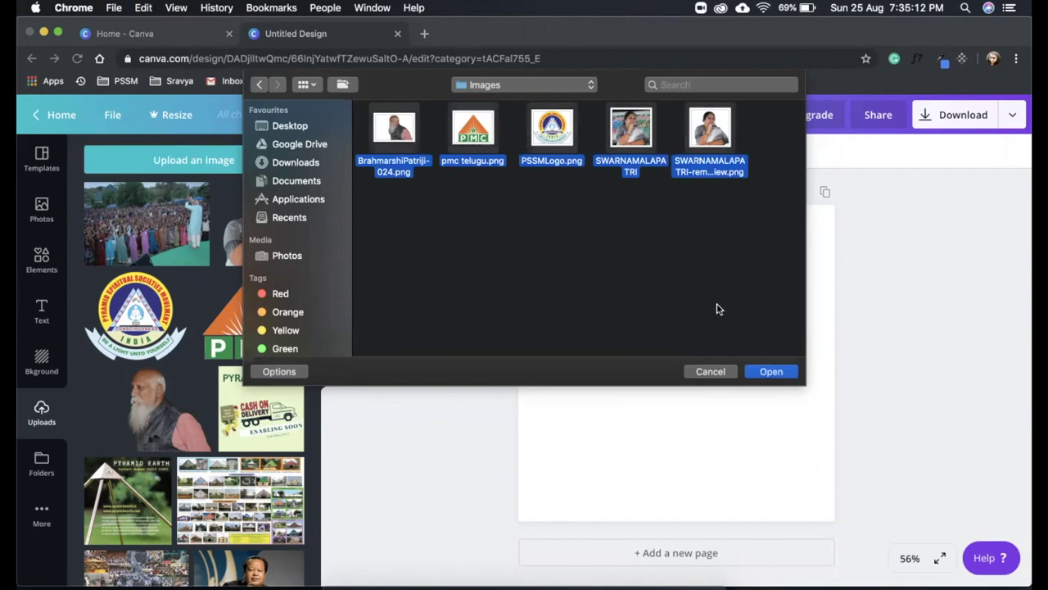
click(771, 372)
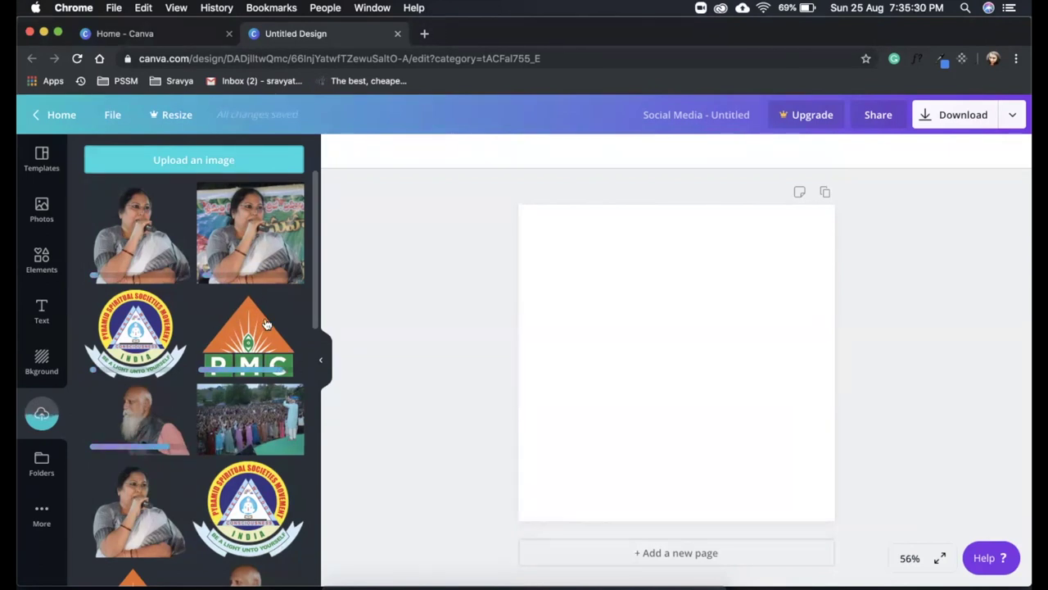
Upload Background.JPG from the Background folder inside the Desktop's CANVA folder.
click(230, 161)
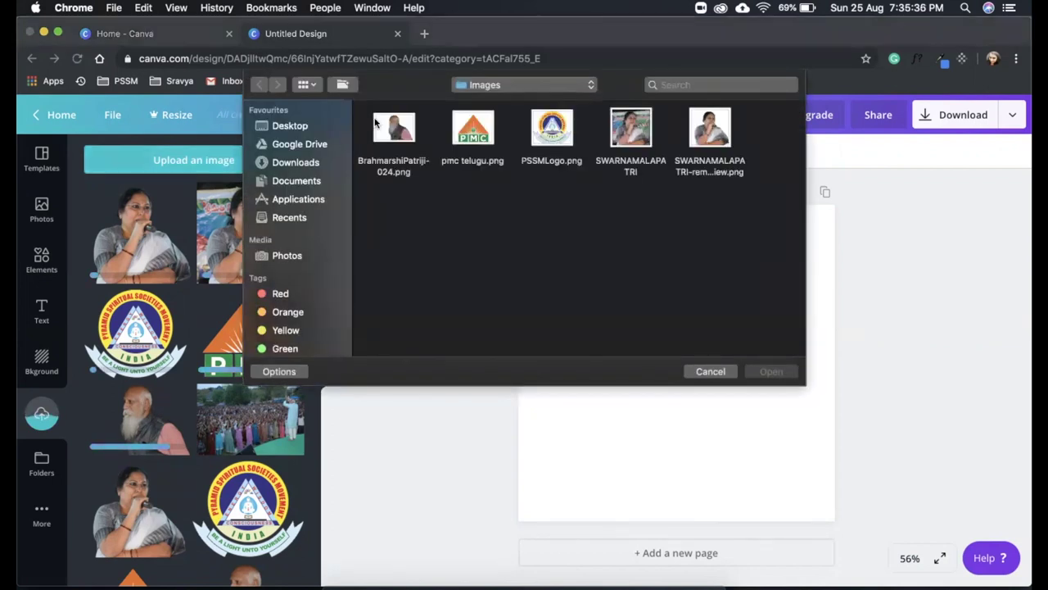
click(313, 129)
double_click(394, 124)
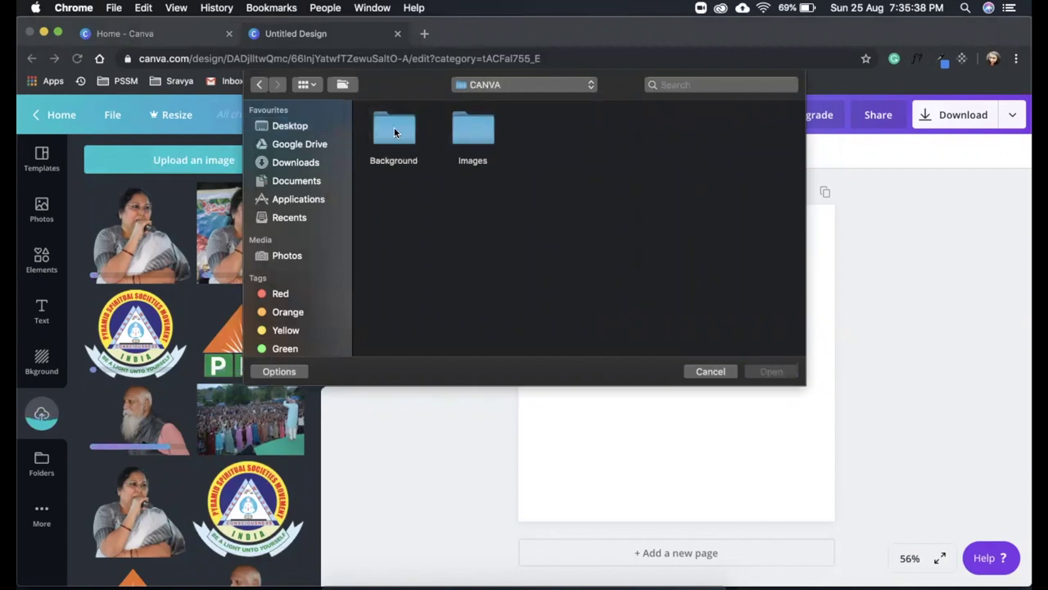
double_click(402, 127)
click(405, 133)
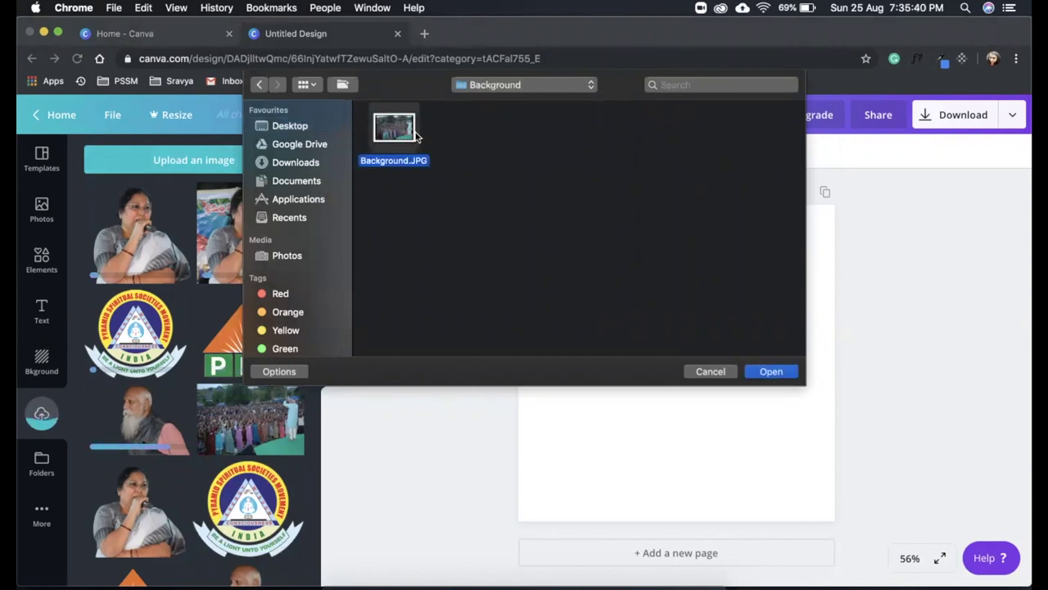
click(770, 371)
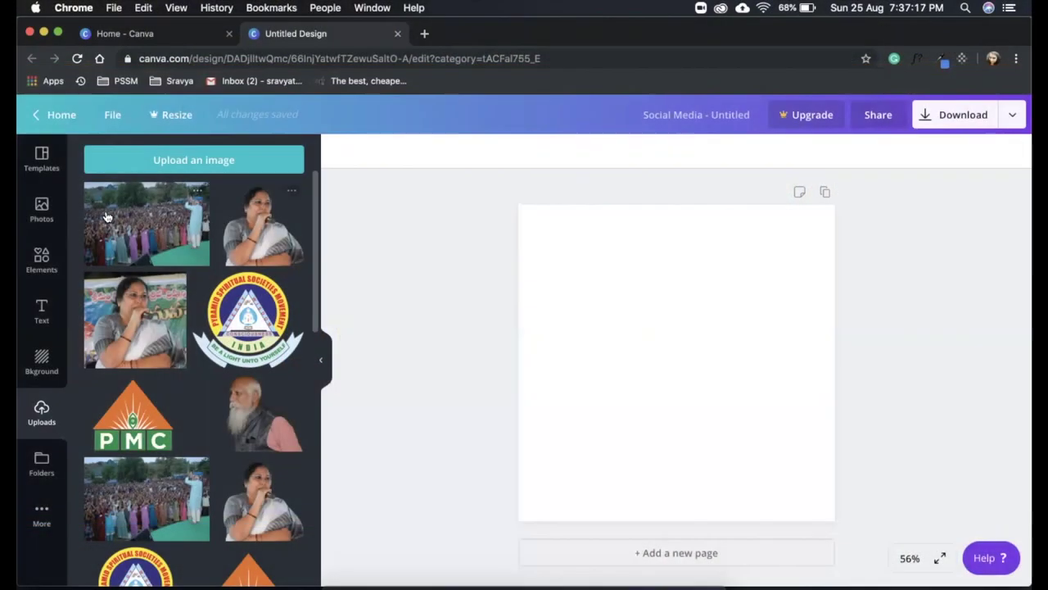
Place the uploaded crowd photo on the blank page and position it above the page's middle.
drag(137, 237, 571, 329)
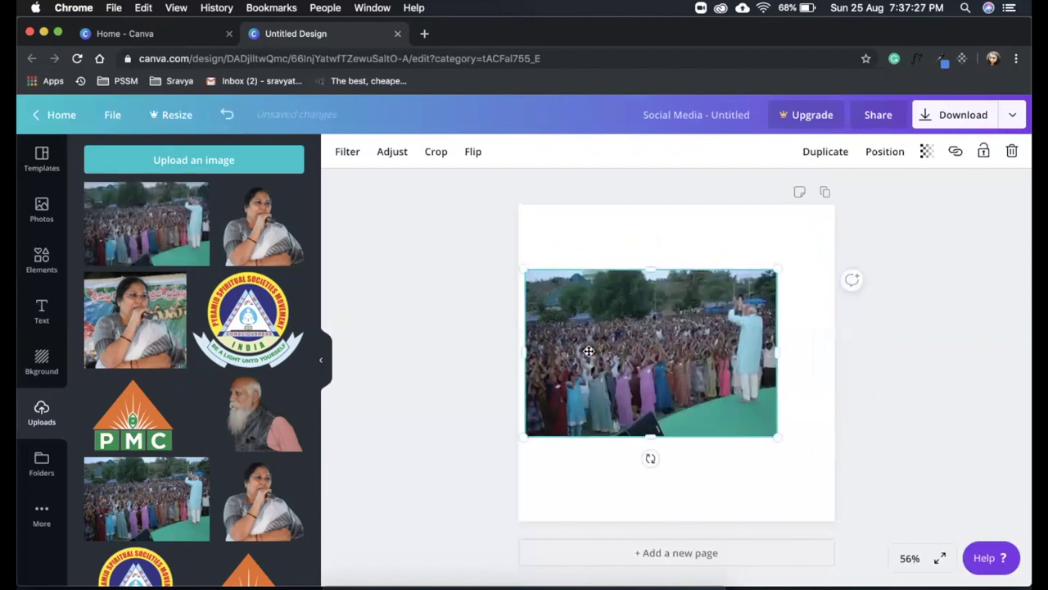
drag(677, 344, 671, 320)
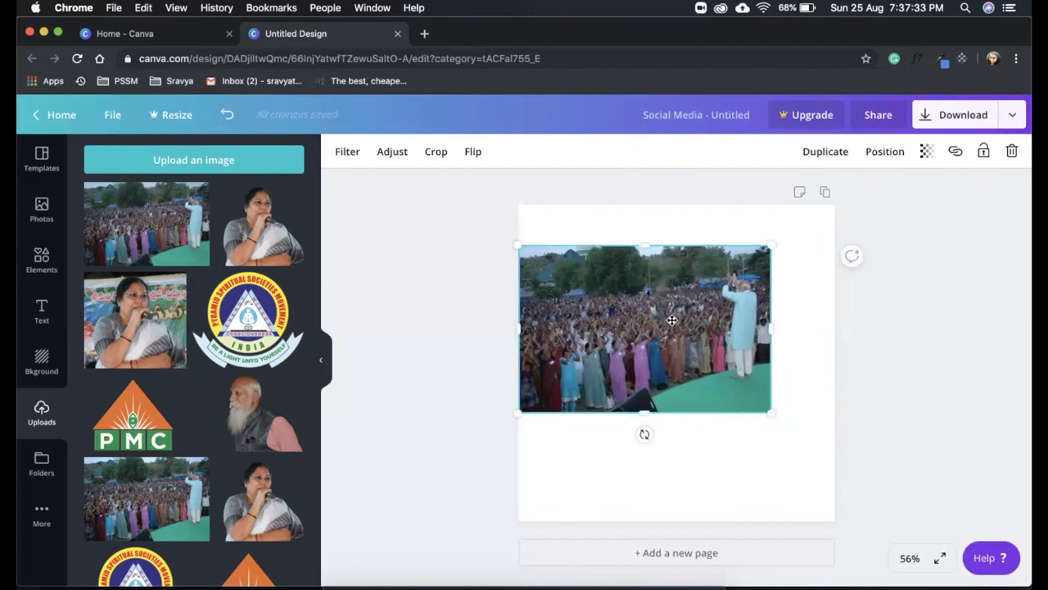
drag(656, 327, 681, 330)
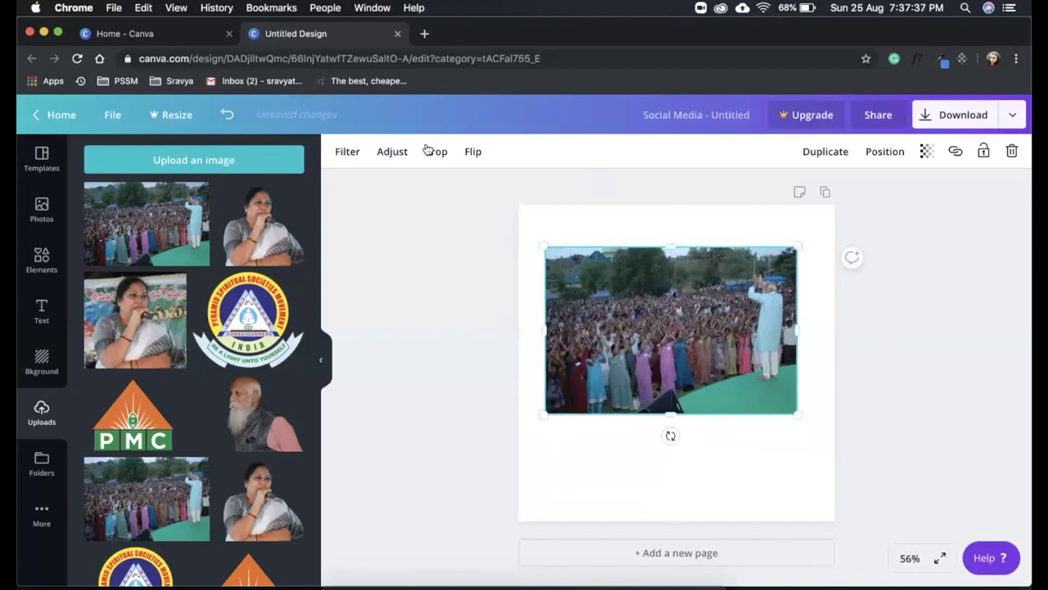
Try the Greyscale filter on the crowd photo and apply the Street filter.
click(347, 154)
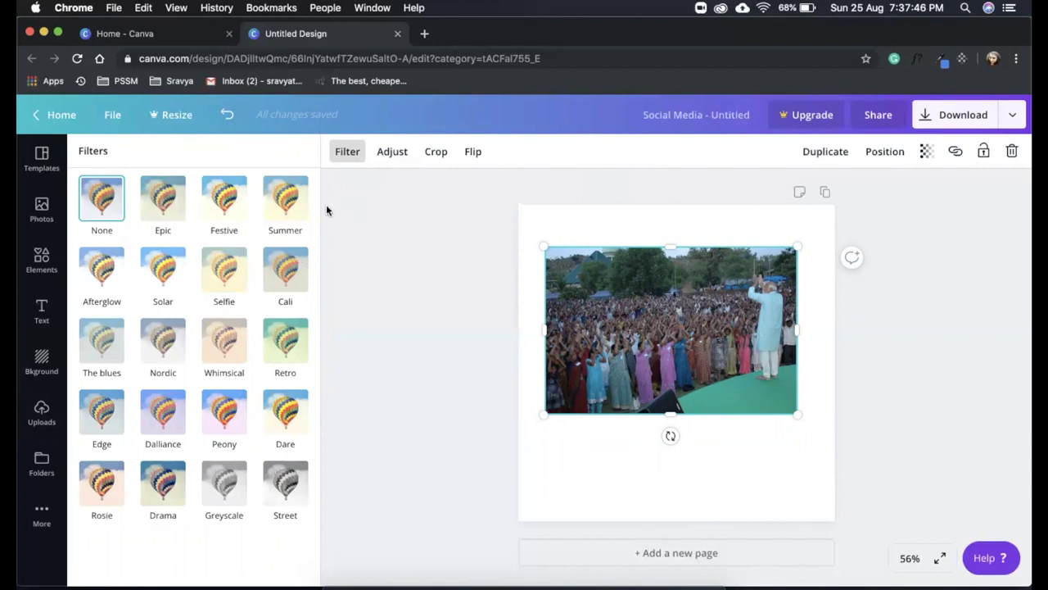
click(227, 496)
click(295, 500)
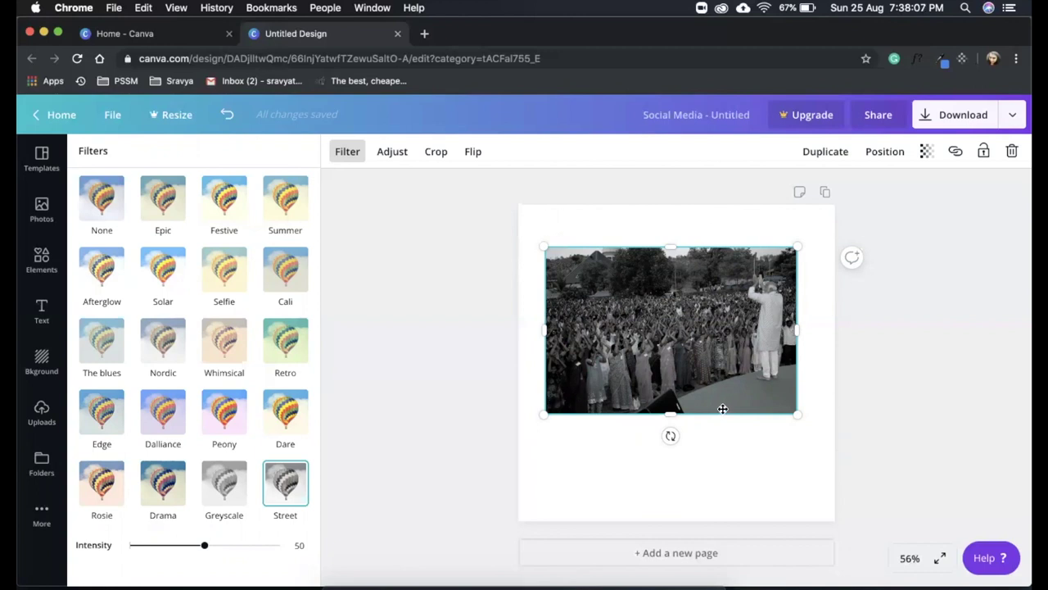
Align the crowd photo with the page's upper-left corner and enlarge it until it covers the whole page.
mouse_move(707, 381)
mouse_down()
mouse_move(695, 372)
mouse_move(726, 376)
mouse_up()
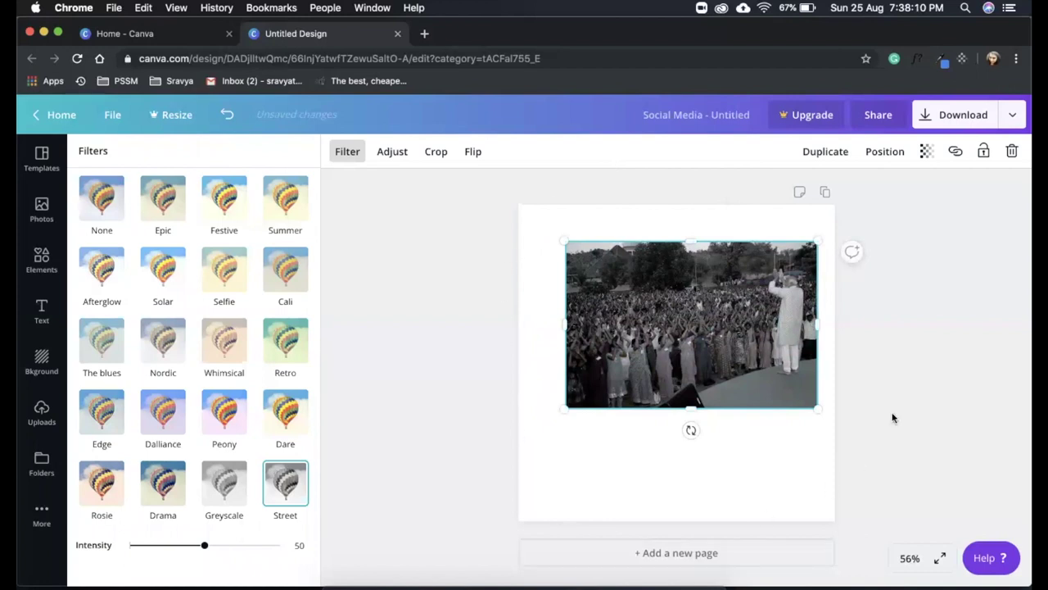
drag(699, 359, 664, 347)
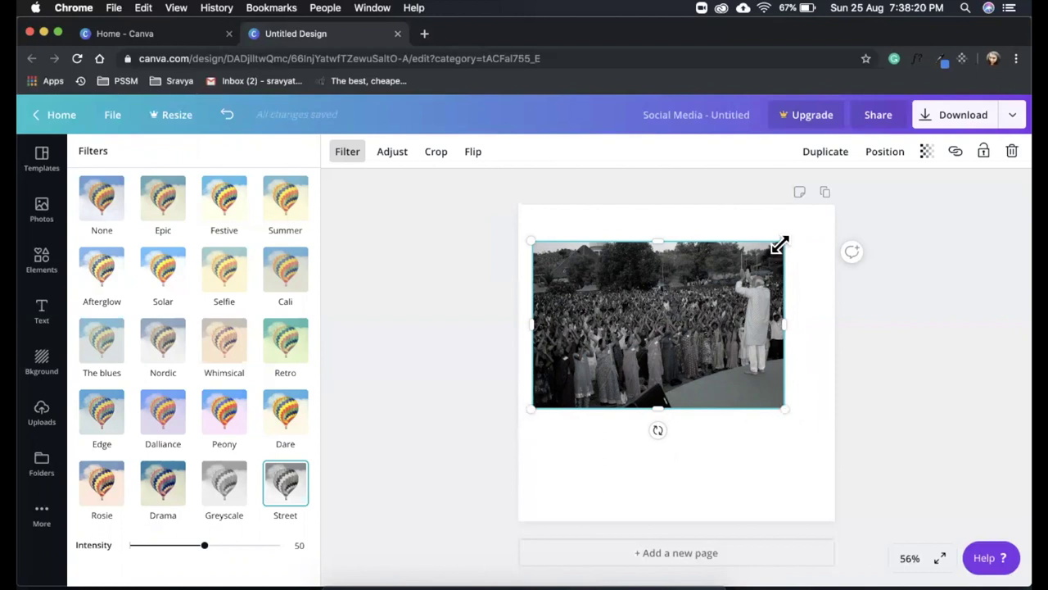
drag(781, 244, 817, 221)
drag(818, 220, 819, 220)
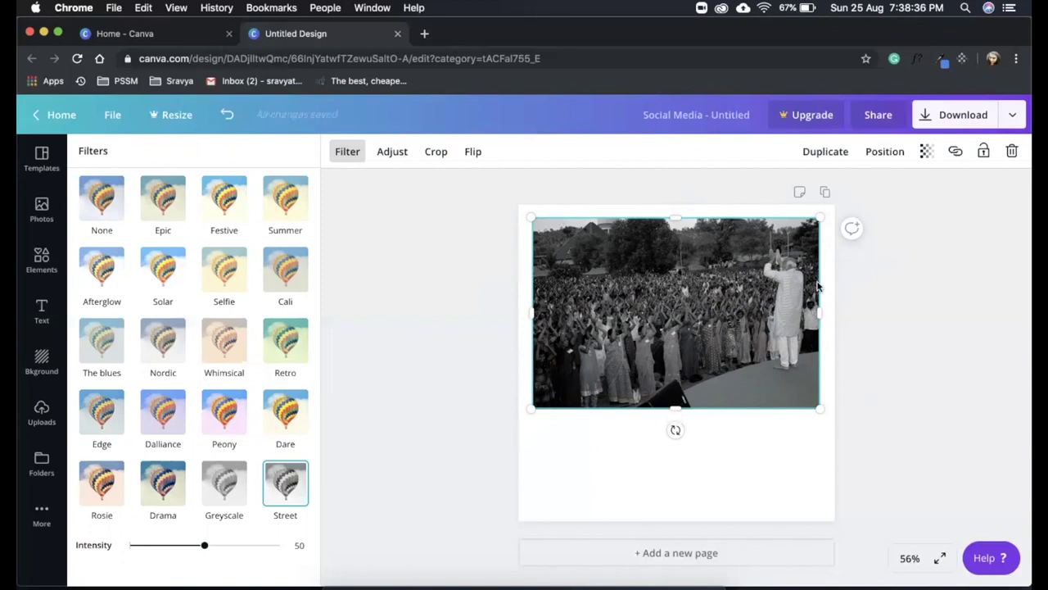
mouse_move(822, 313)
mouse_down()
mouse_move(755, 317)
mouse_move(825, 318)
mouse_up()
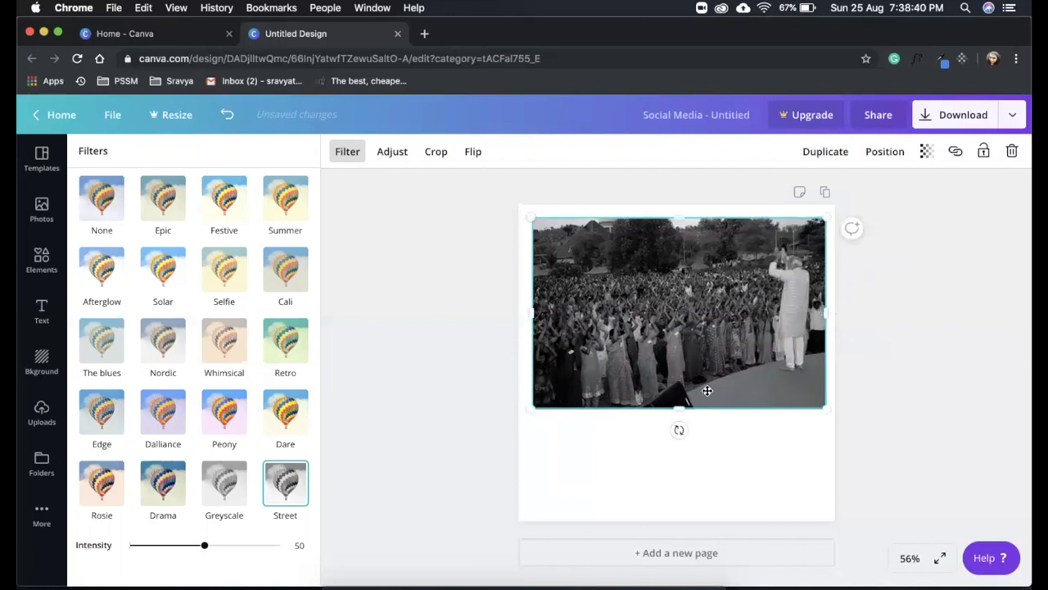
mouse_move(681, 407)
mouse_down()
mouse_move(690, 363)
mouse_move(692, 420)
mouse_up()
drag(679, 367, 670, 357)
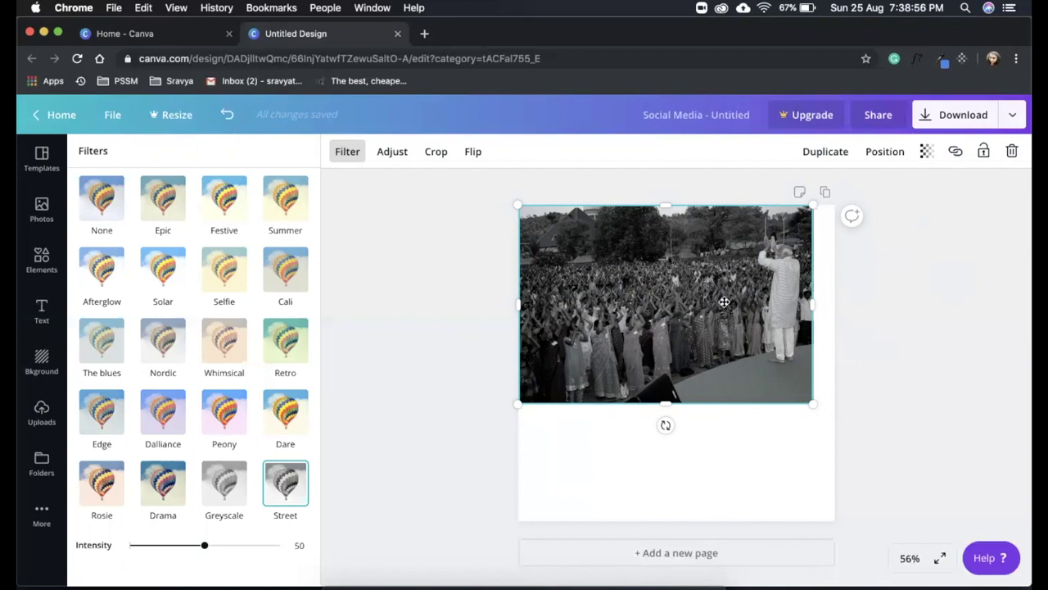
drag(814, 402, 851, 440)
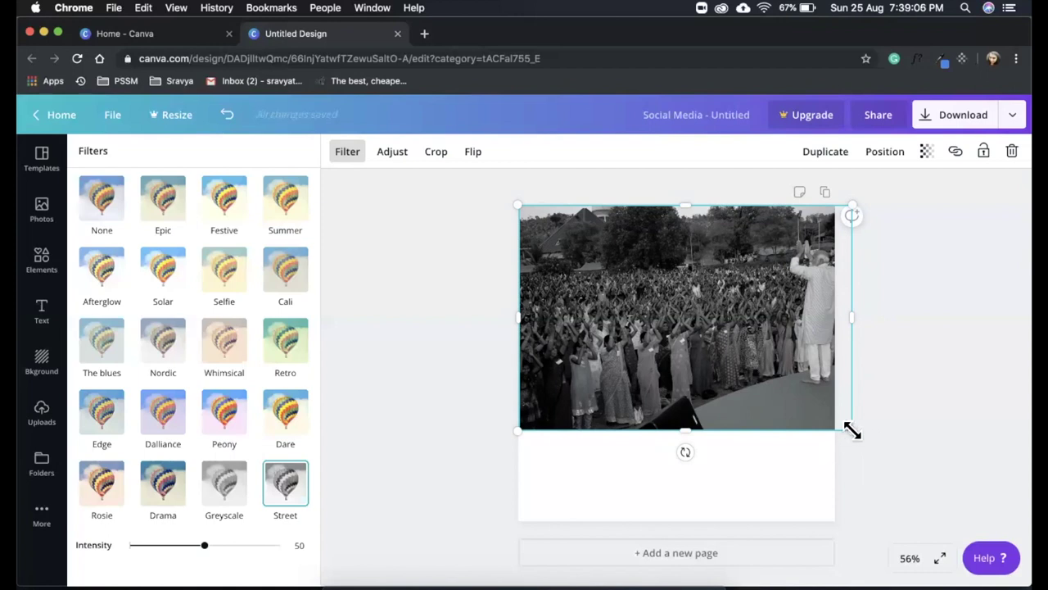
drag(851, 431, 988, 517)
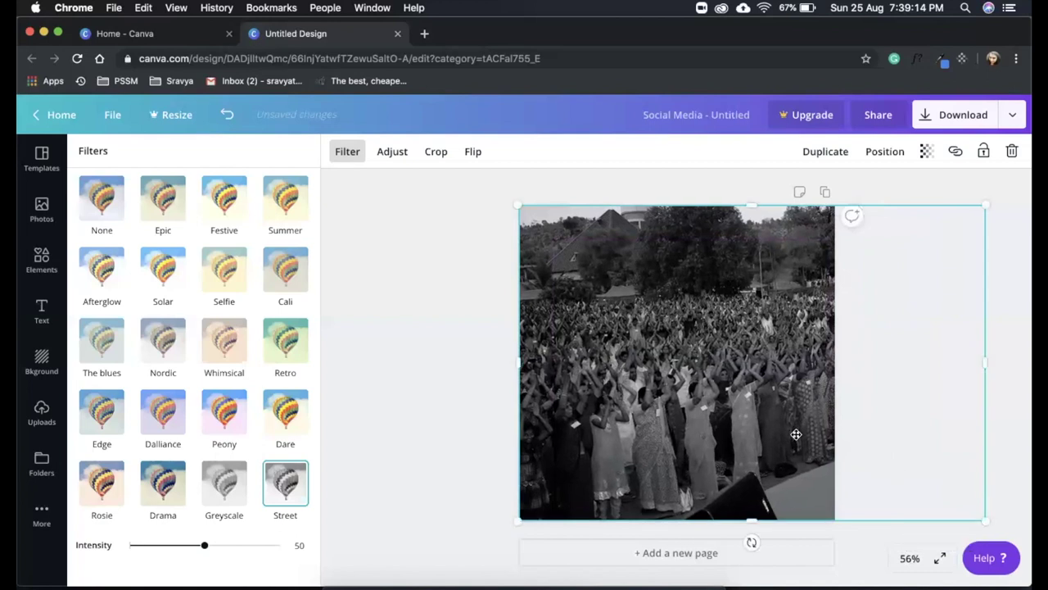
Shift the enlarged crowd photo upward, stretch its lower edge back down to the page's bottom edge, and deselect it.
drag(736, 434, 737, 403)
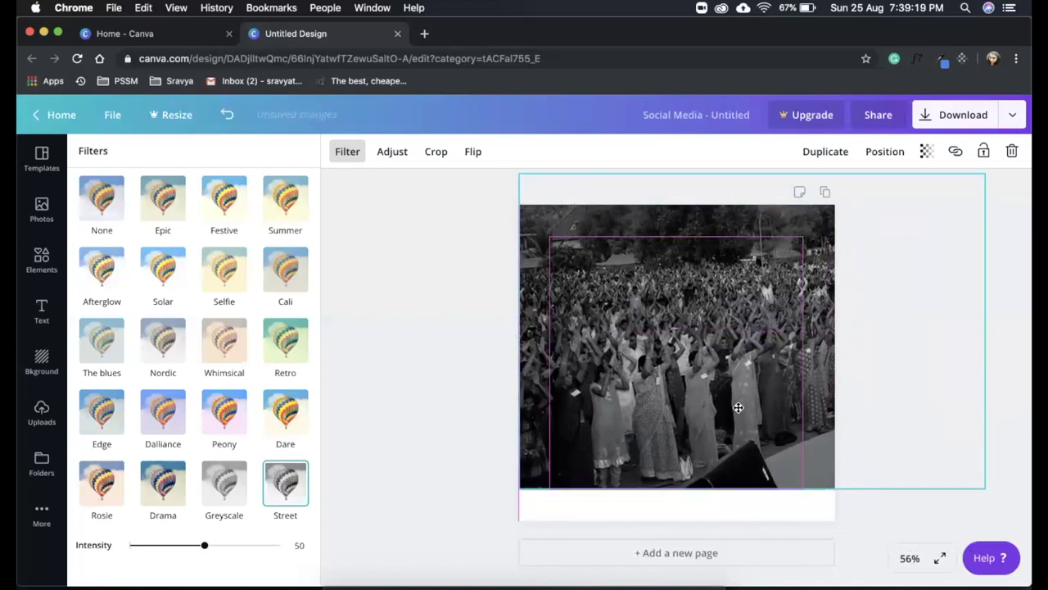
drag(749, 485, 751, 522)
drag(757, 437, 753, 414)
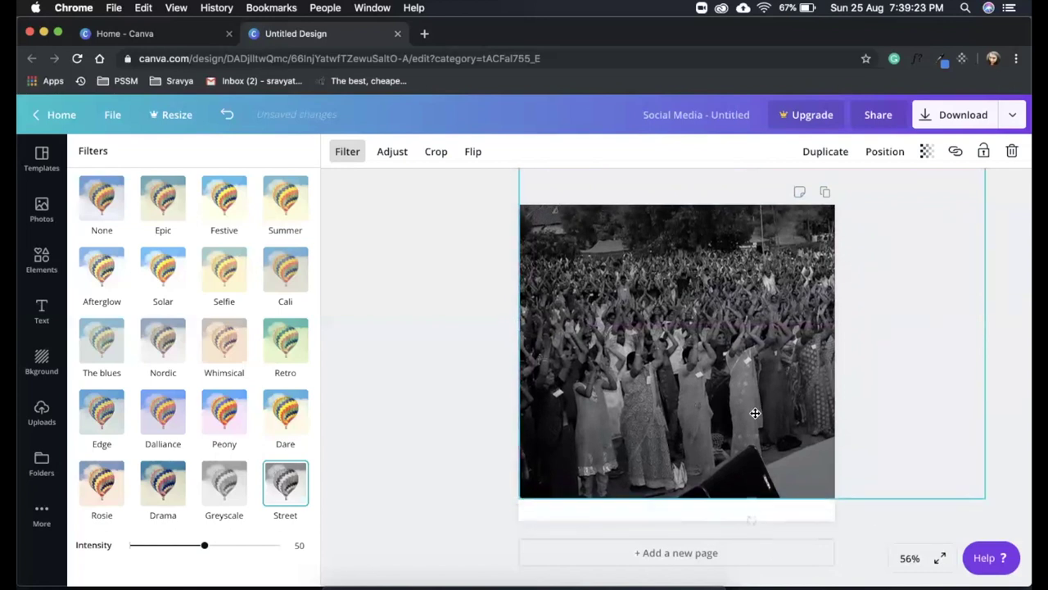
drag(753, 497, 752, 520)
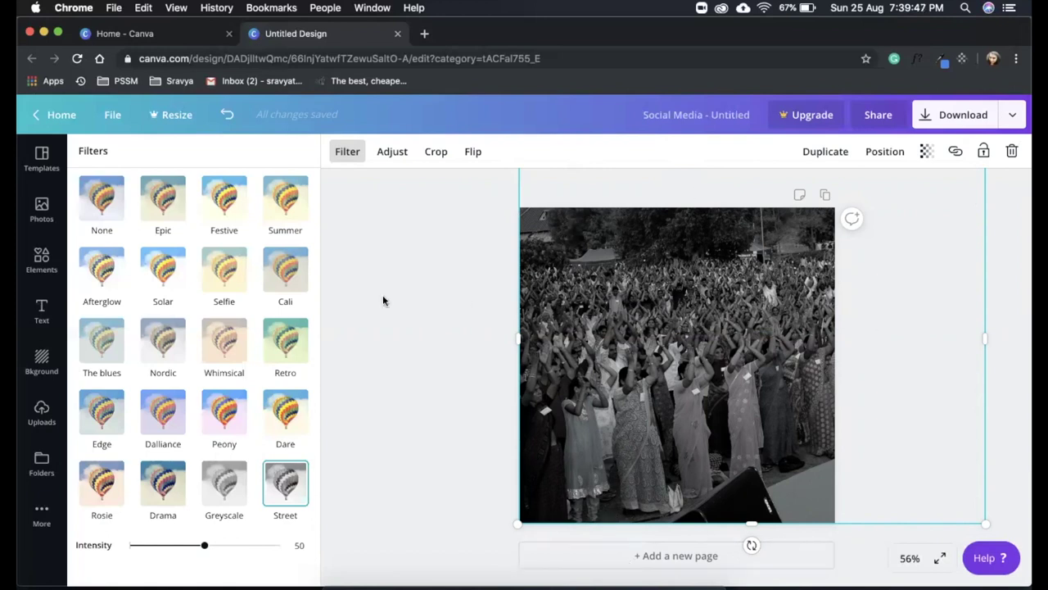
click(424, 331)
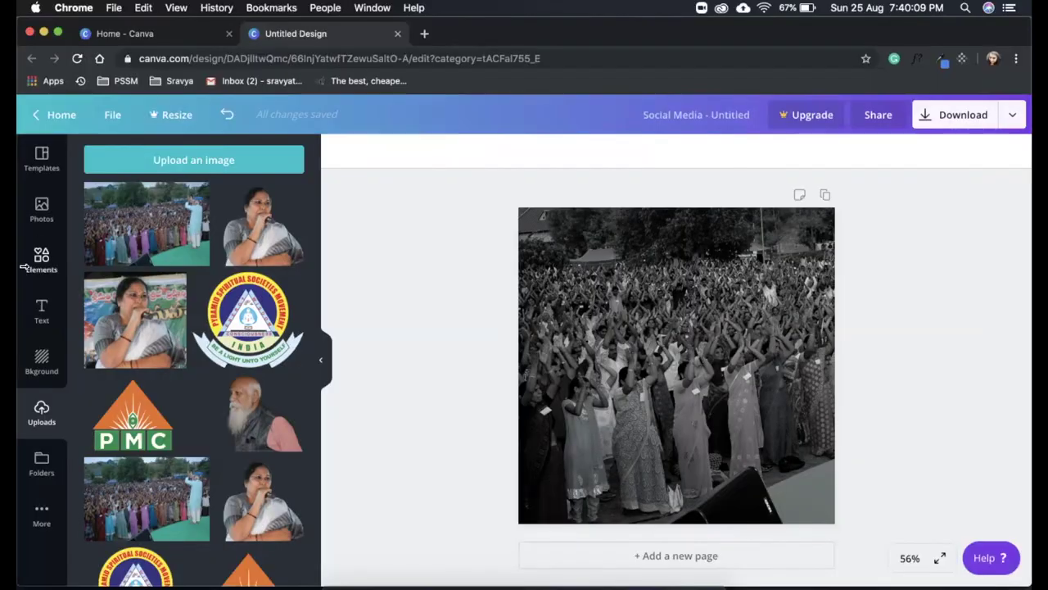
Browse the text styles, add a heading in the middle of the page and colour it white.
click(44, 315)
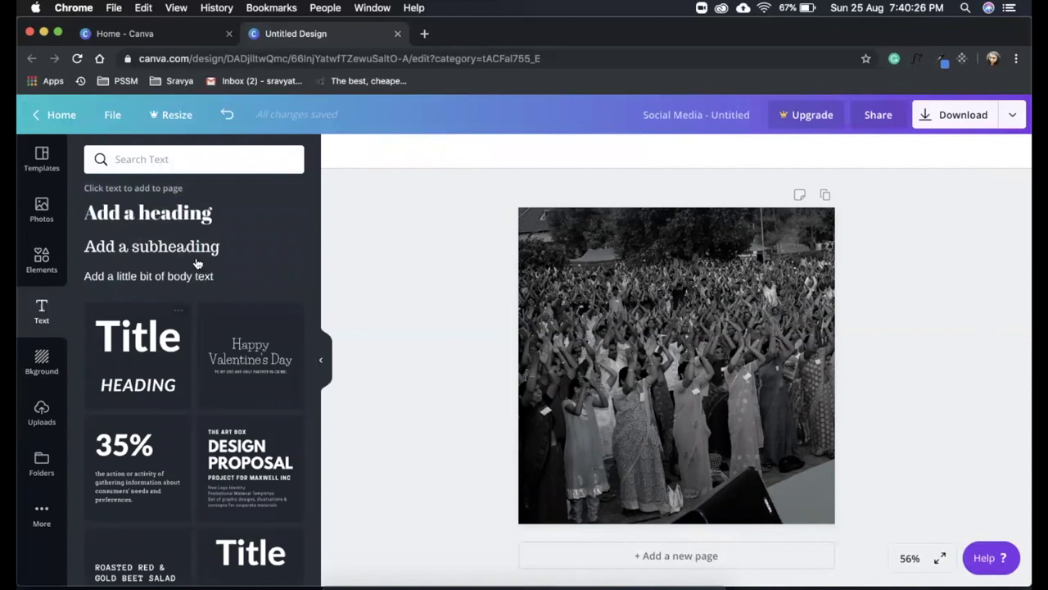
scroll(213, 385, down, 10)
scroll(213, 386, down, 15)
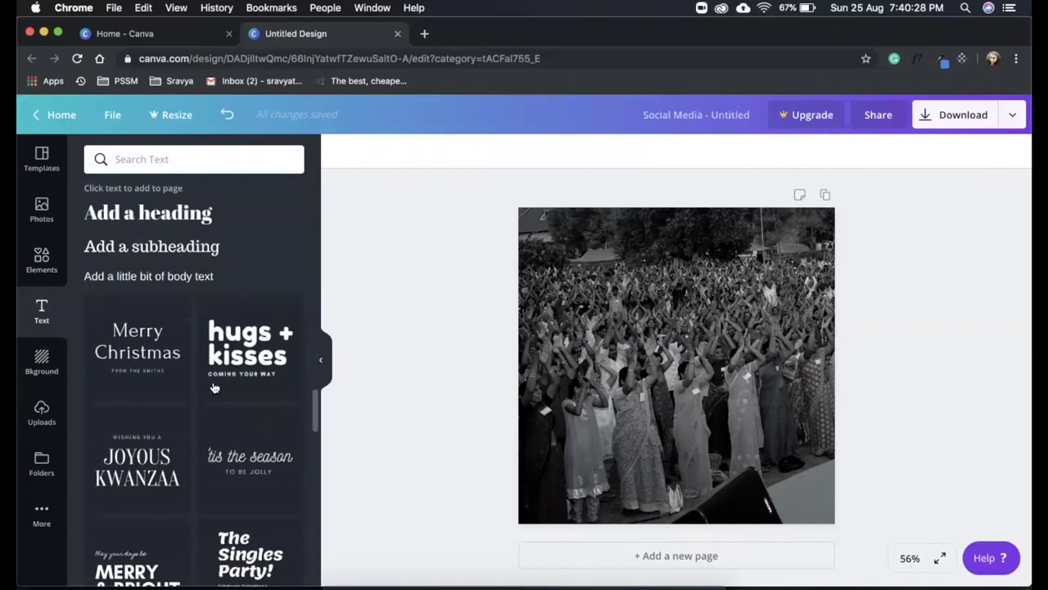
scroll(213, 387, down, 15)
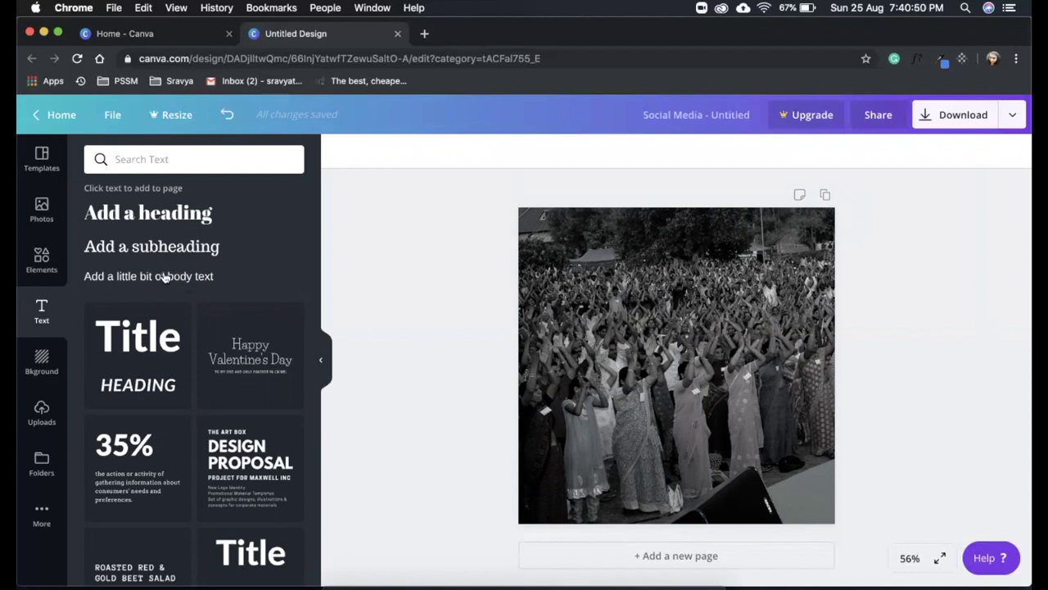
click(151, 215)
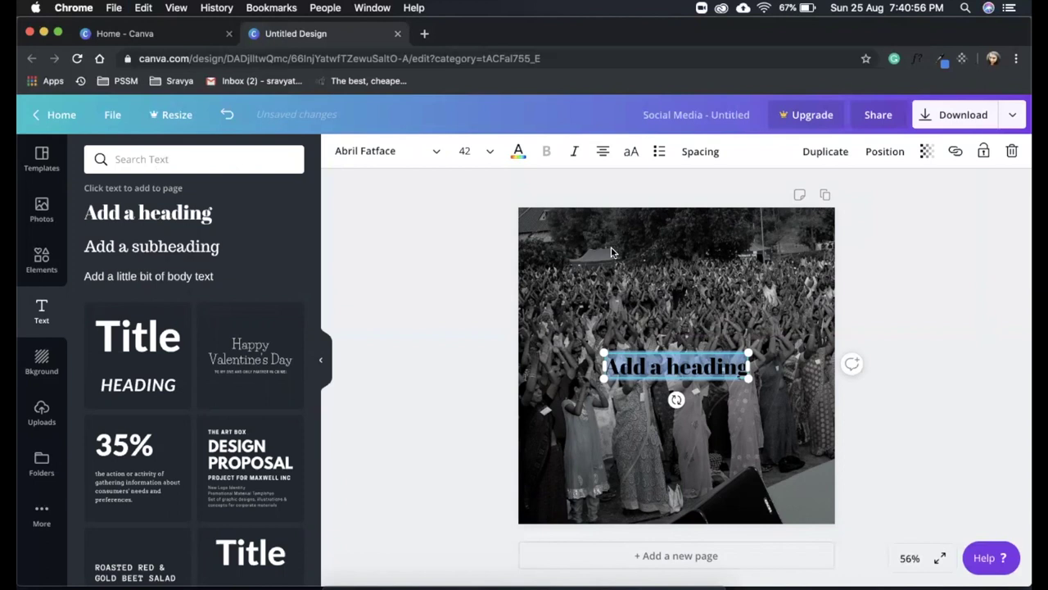
click(516, 156)
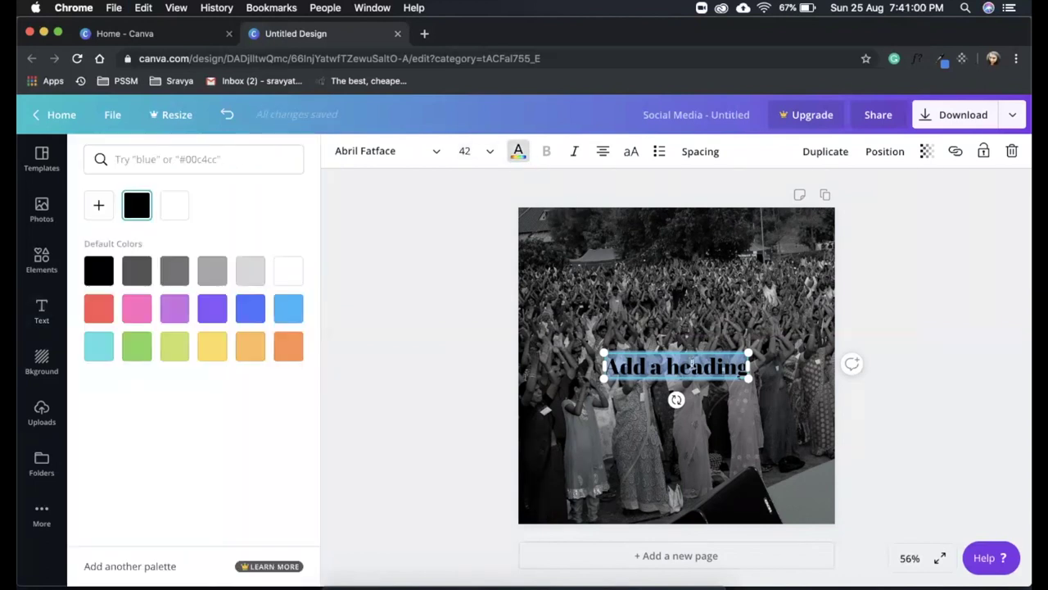
click(518, 153)
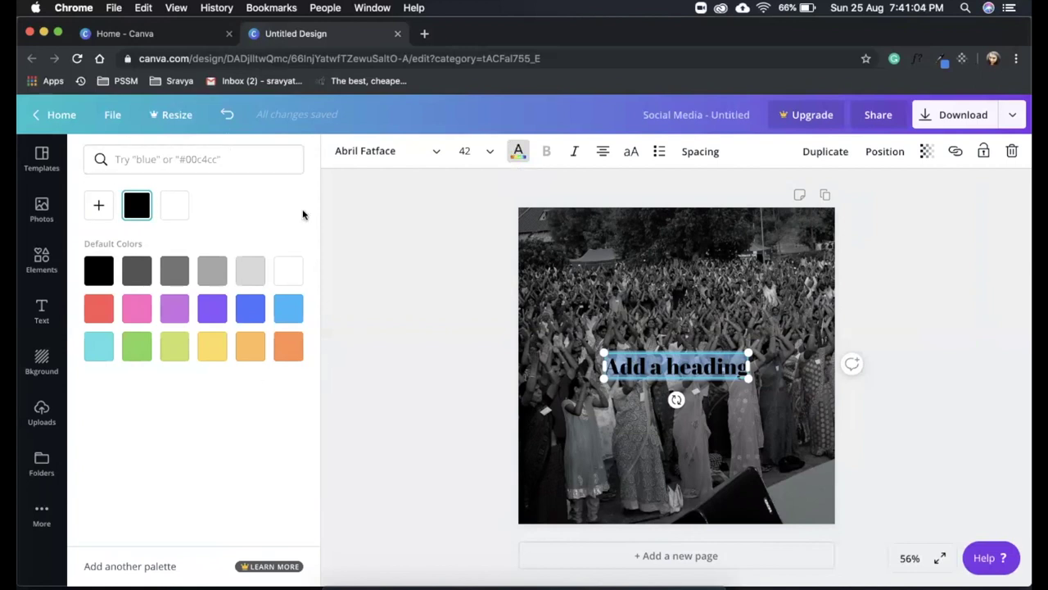
click(289, 274)
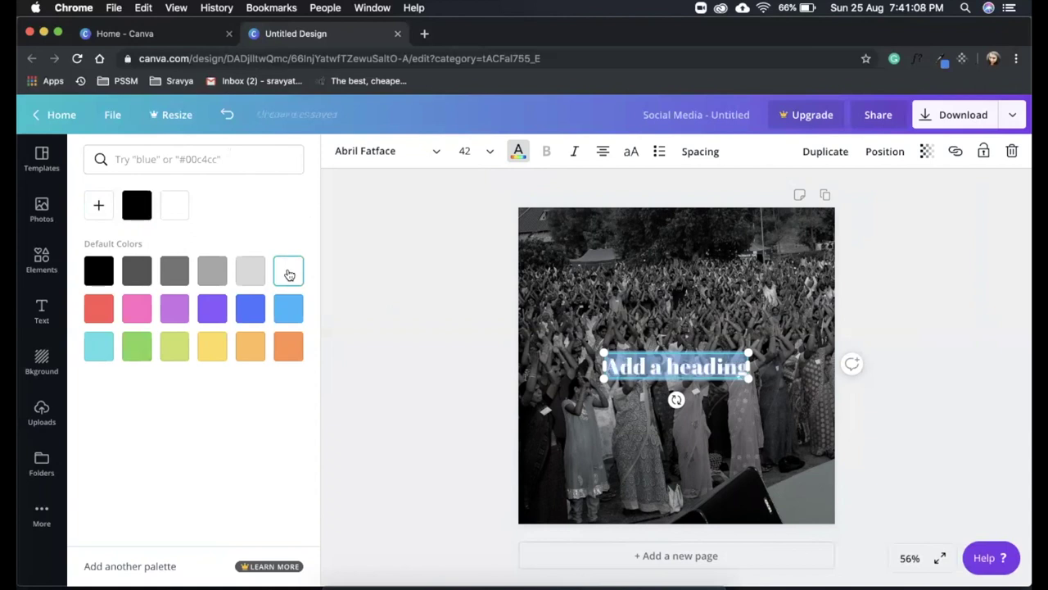
click(451, 482)
Copy the title from the TextEdit notes and replace the heading placeholder in Canva with "DHYANA MAHILA CHAKRAM".
key(ctrl+Up)
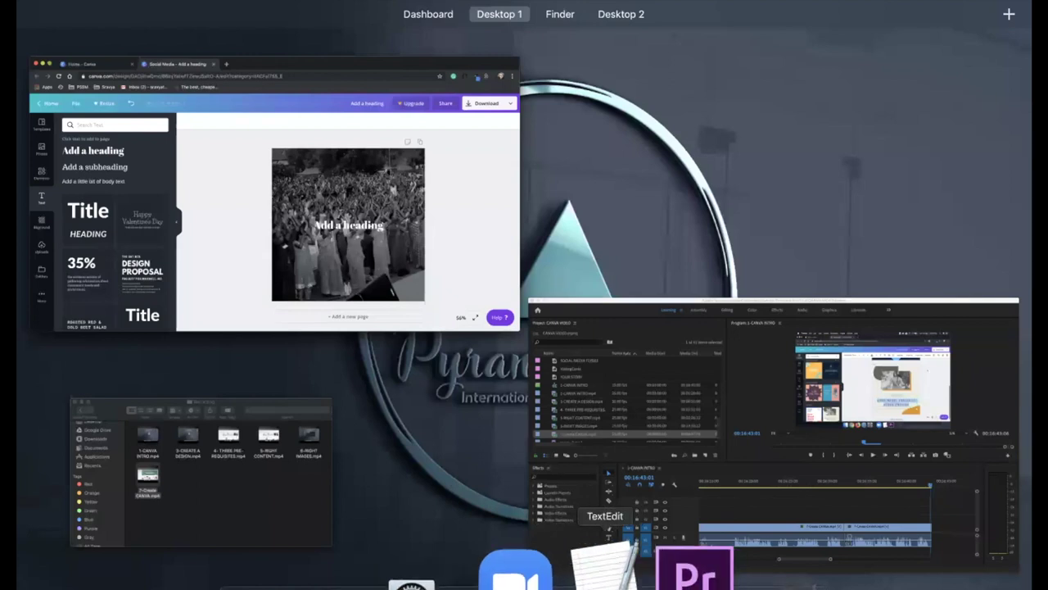
click(605, 565)
drag(361, 125, 175, 144)
key(super+c)
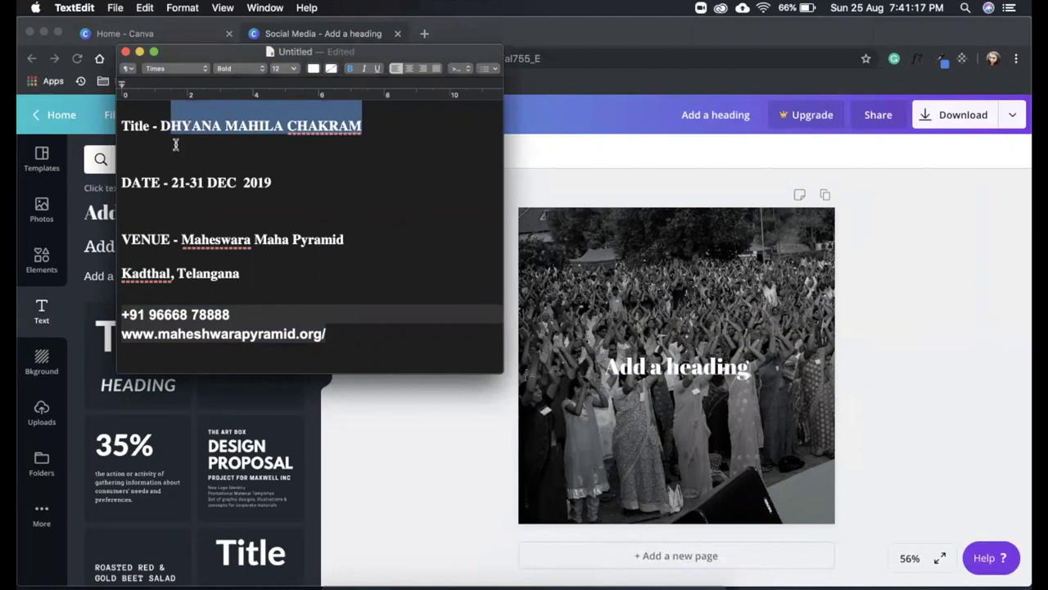
click(692, 376)
double_click(687, 370)
key(super+v)
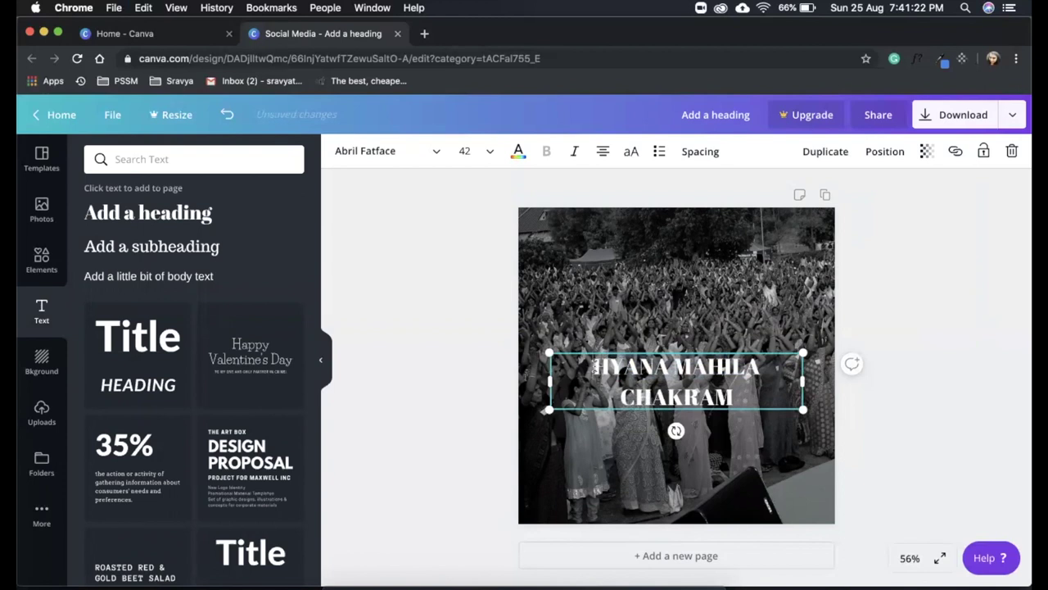
text(D)
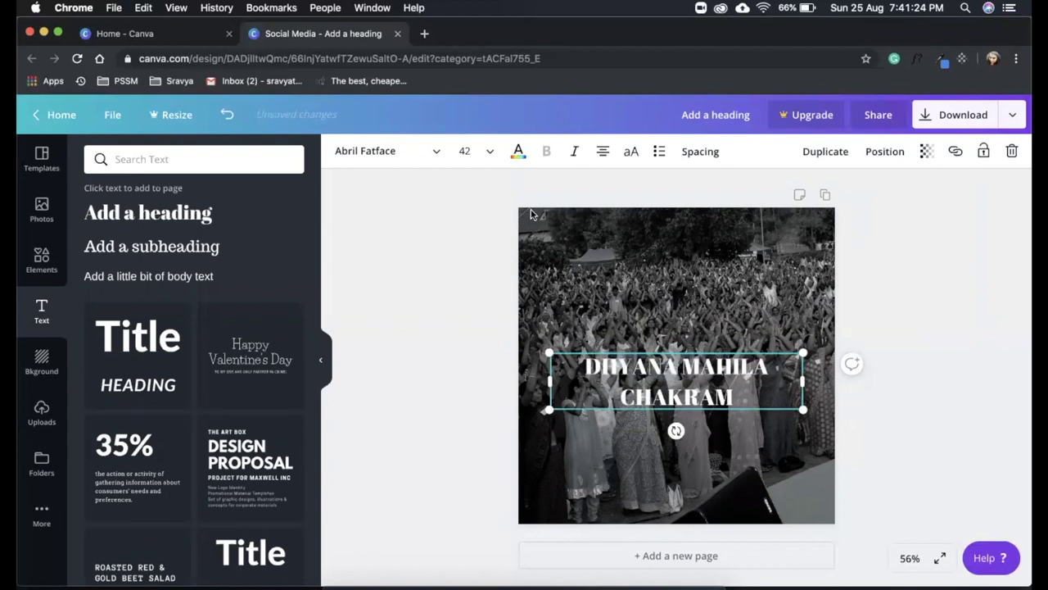
Search the fonts for "ko" and set the heading's font to Kollektif.
click(483, 151)
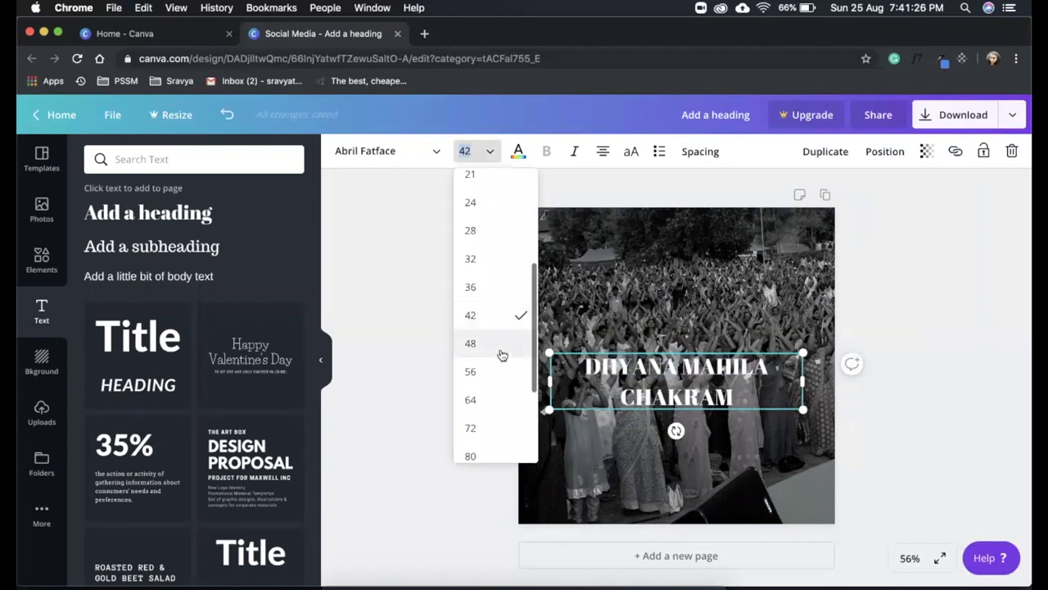
click(402, 244)
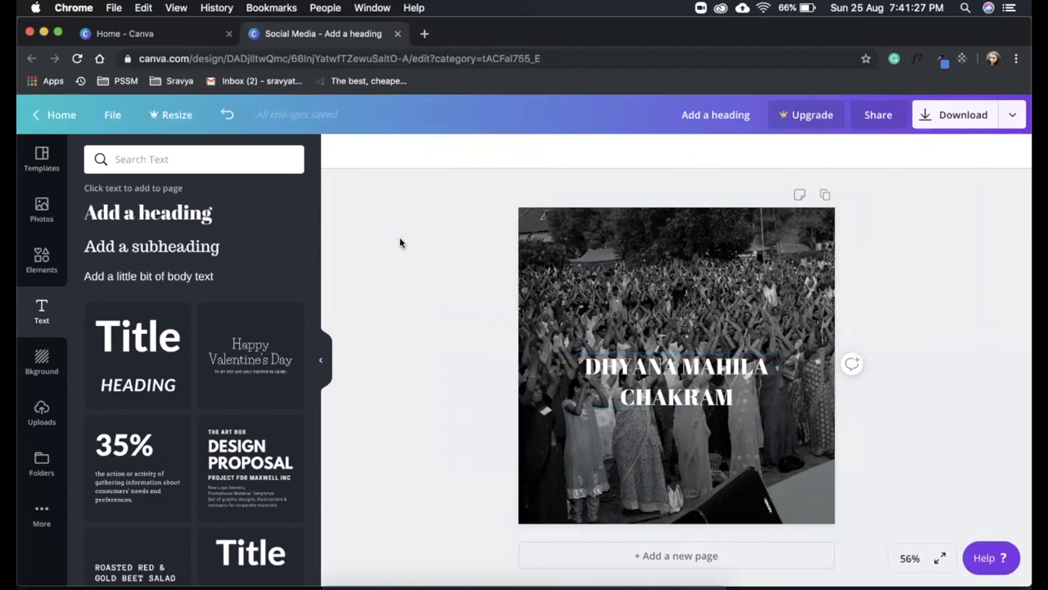
click(631, 366)
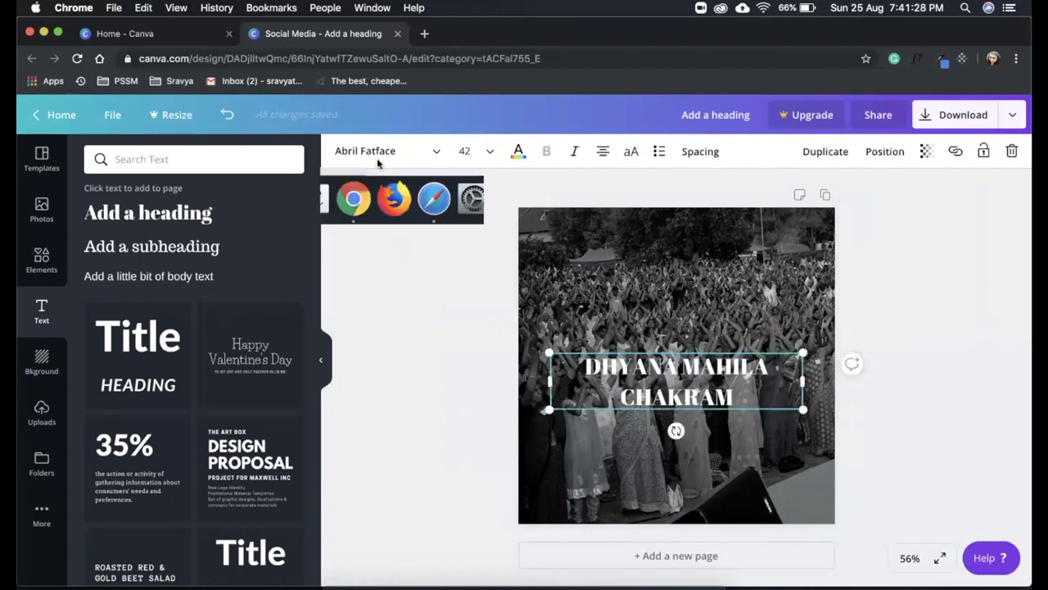
click(430, 155)
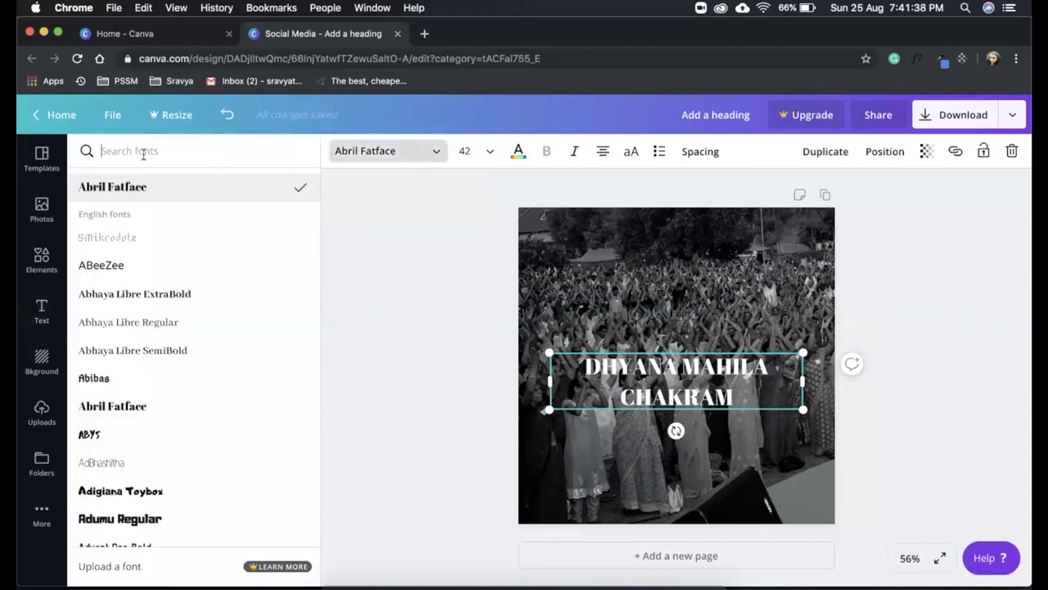
text(ko)
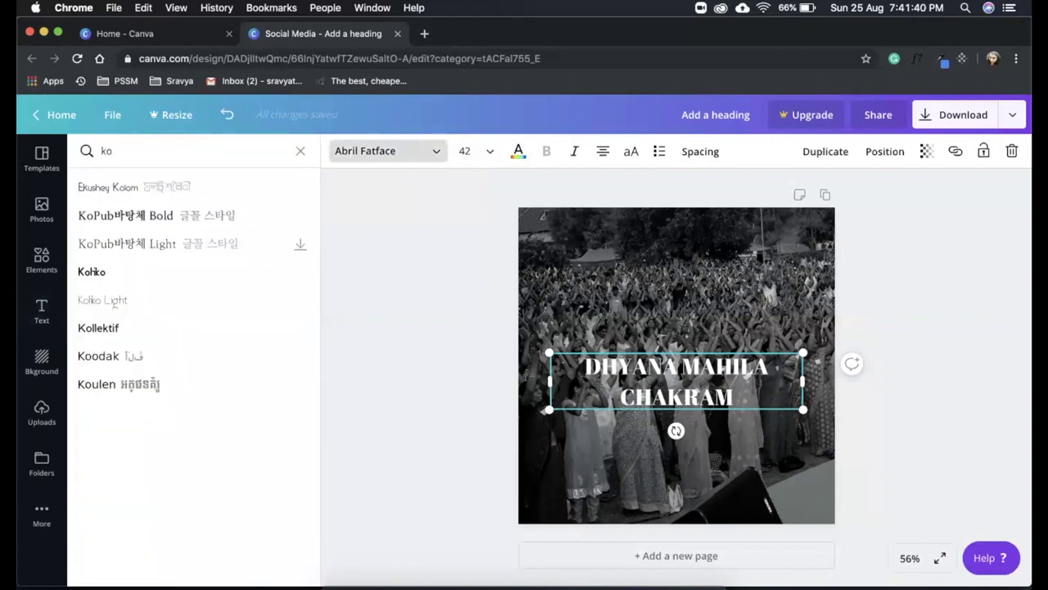
click(90, 329)
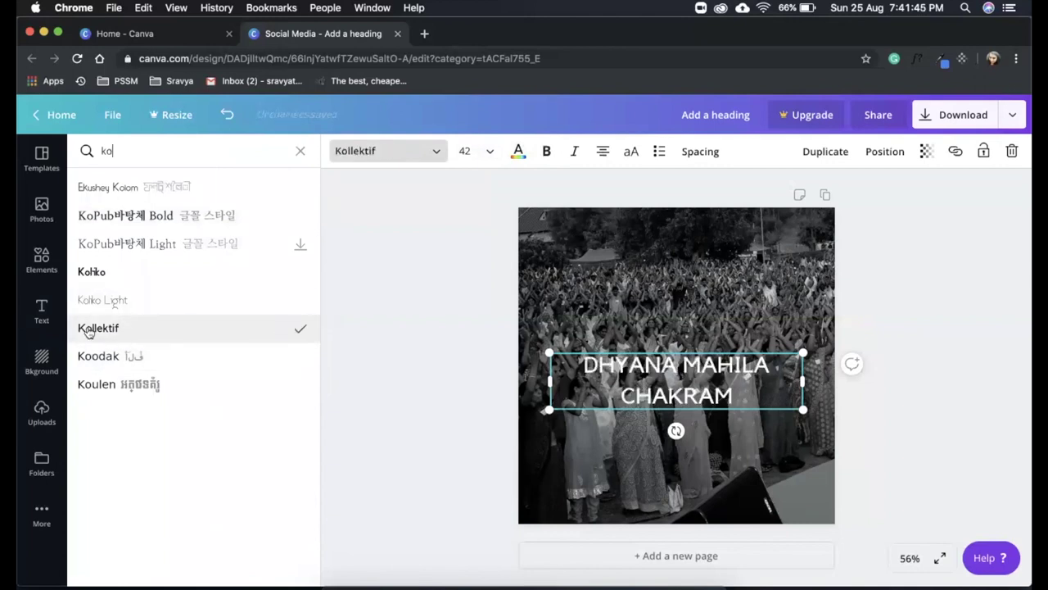
Make the heading bold and try italics on it, turning italics off again.
click(490, 151)
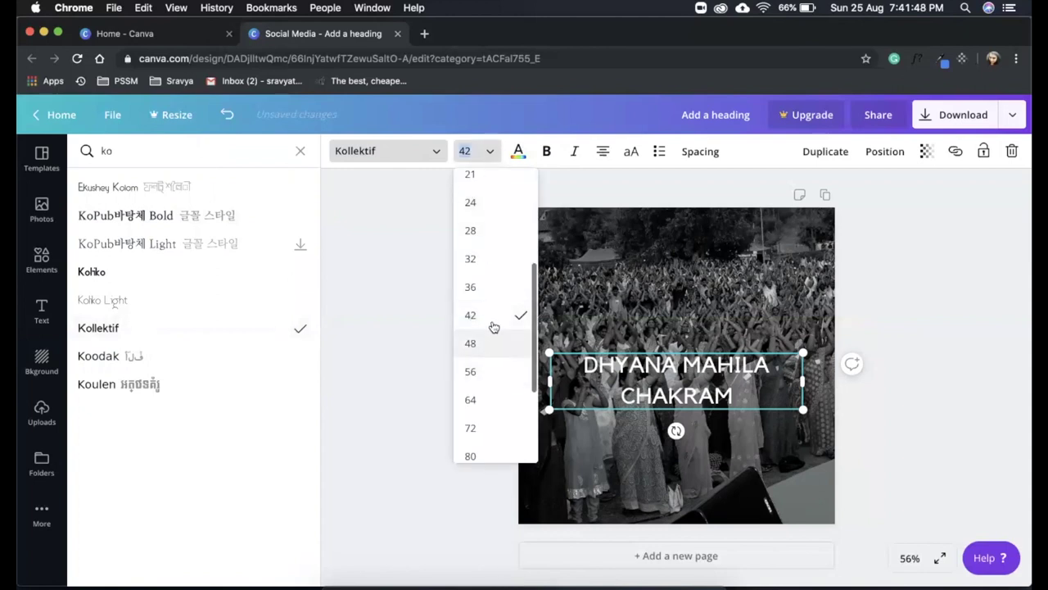
click(518, 153)
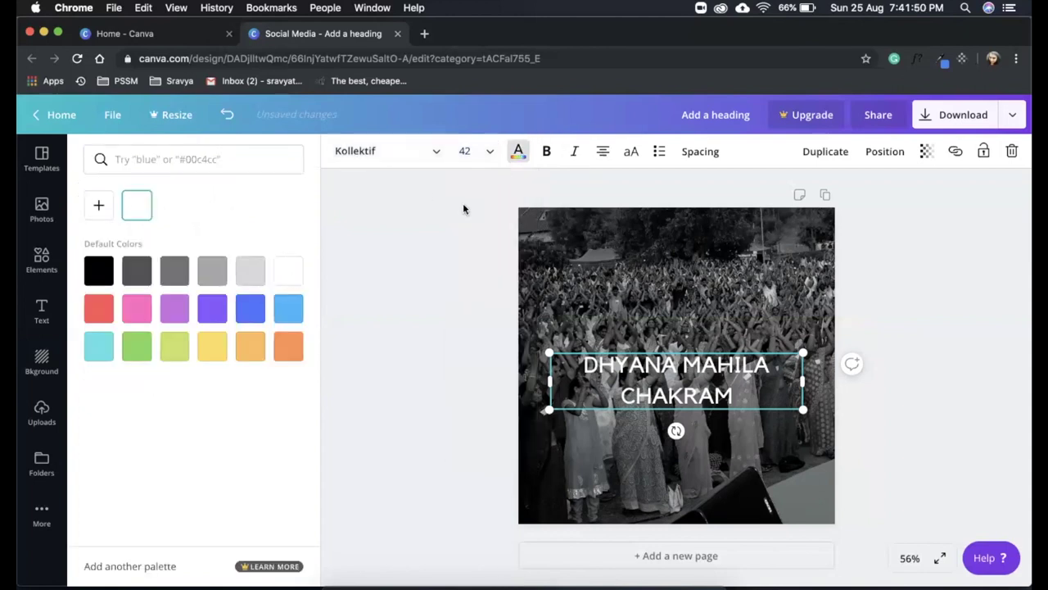
click(548, 153)
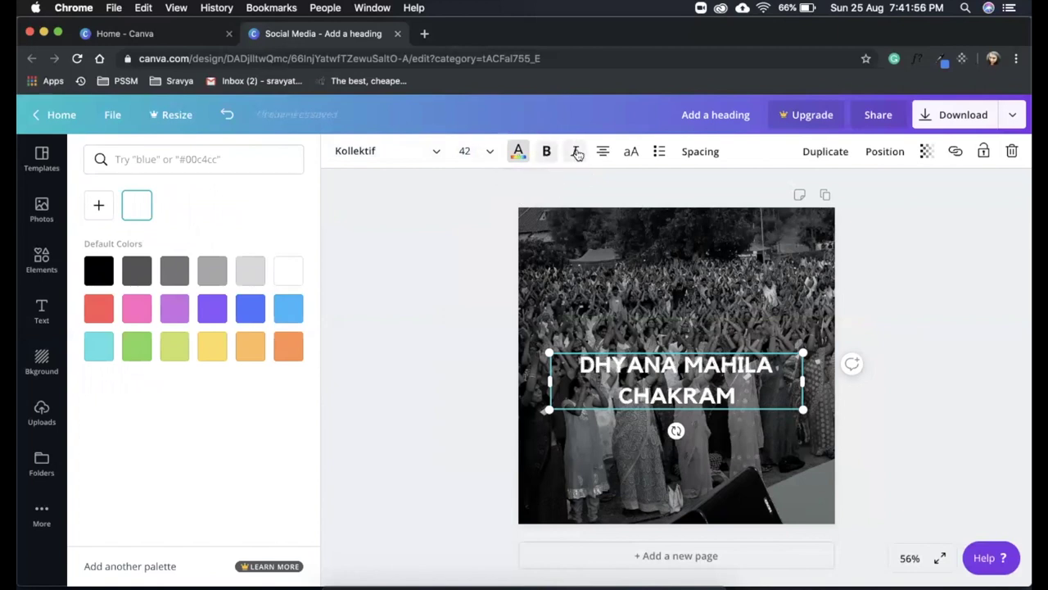
click(576, 154)
click(577, 153)
Try left and right alignment on the heading and return it to centred.
click(602, 151)
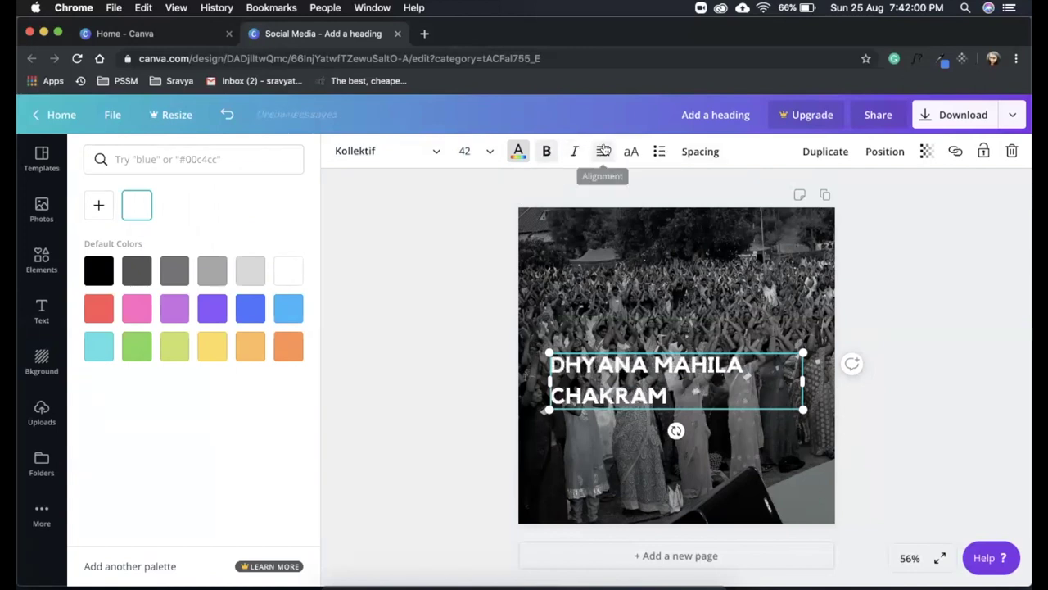
click(603, 151)
click(603, 151)
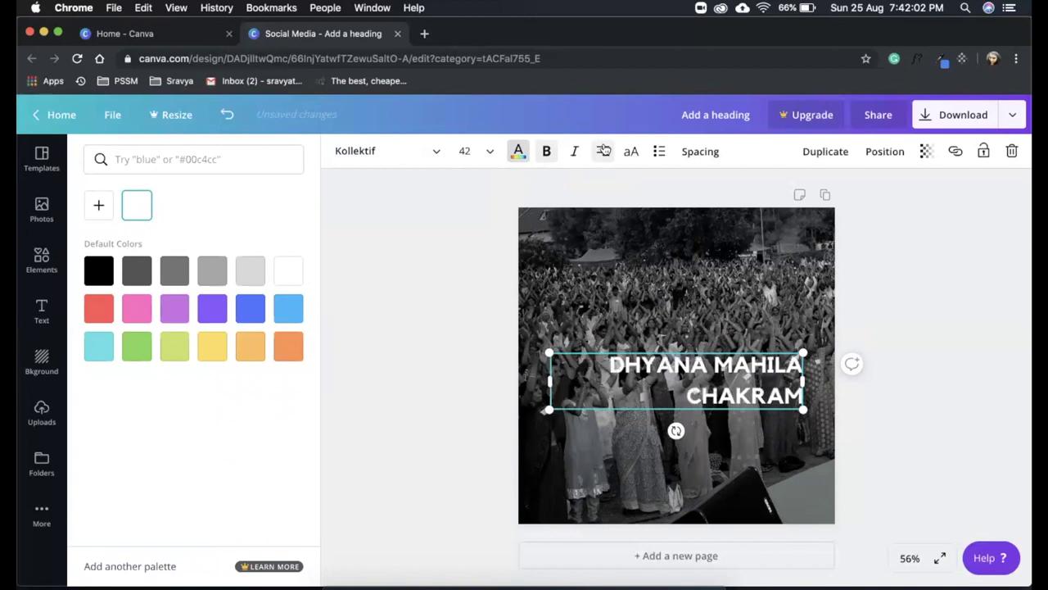
click(603, 152)
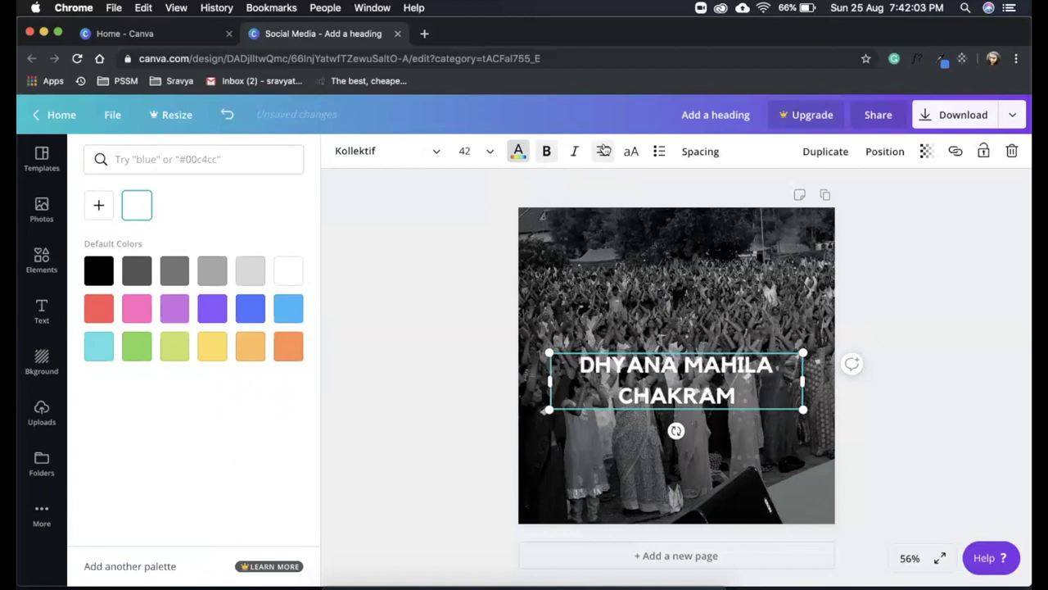
Move the heading straight up to just above the middle of the page and deselect it.
click(919, 348)
drag(717, 360, 715, 315)
click(836, 328)
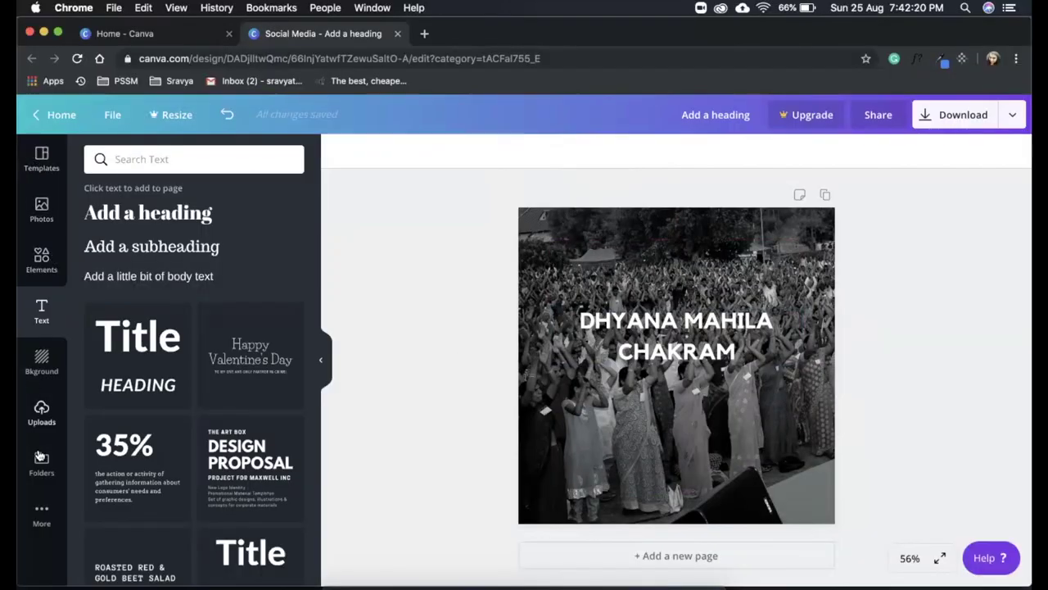
Add a solid square shape to the page and colour it black.
click(41, 255)
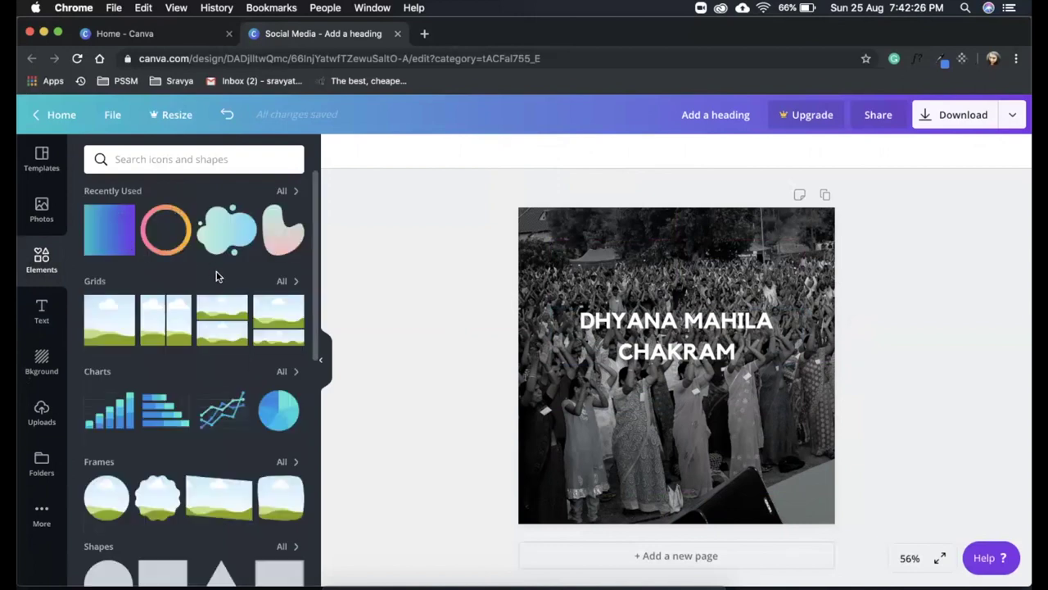
scroll(217, 275, down, 3)
scroll(218, 274, down, 1)
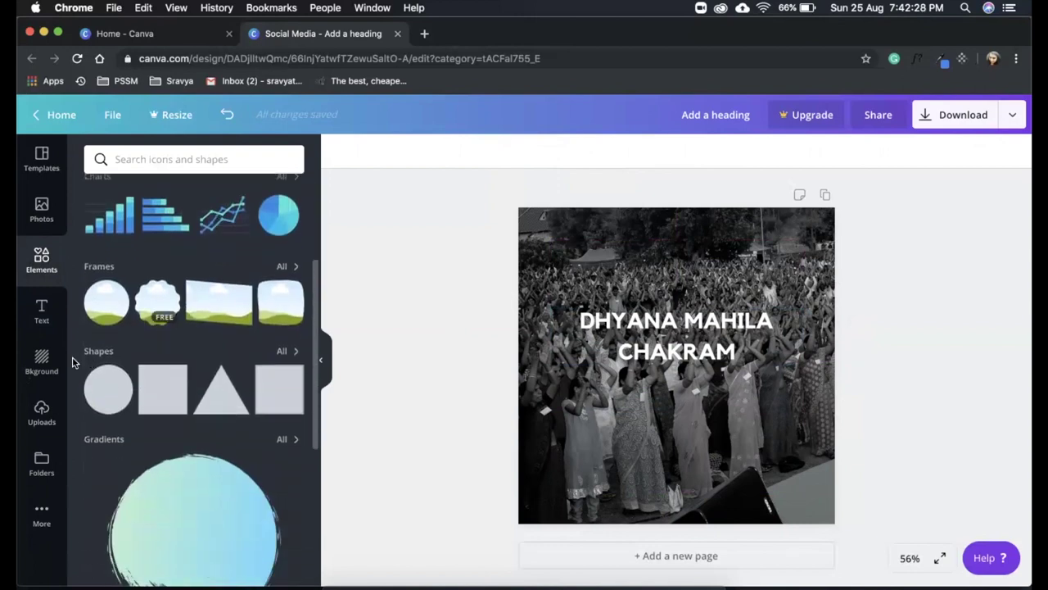
click(162, 398)
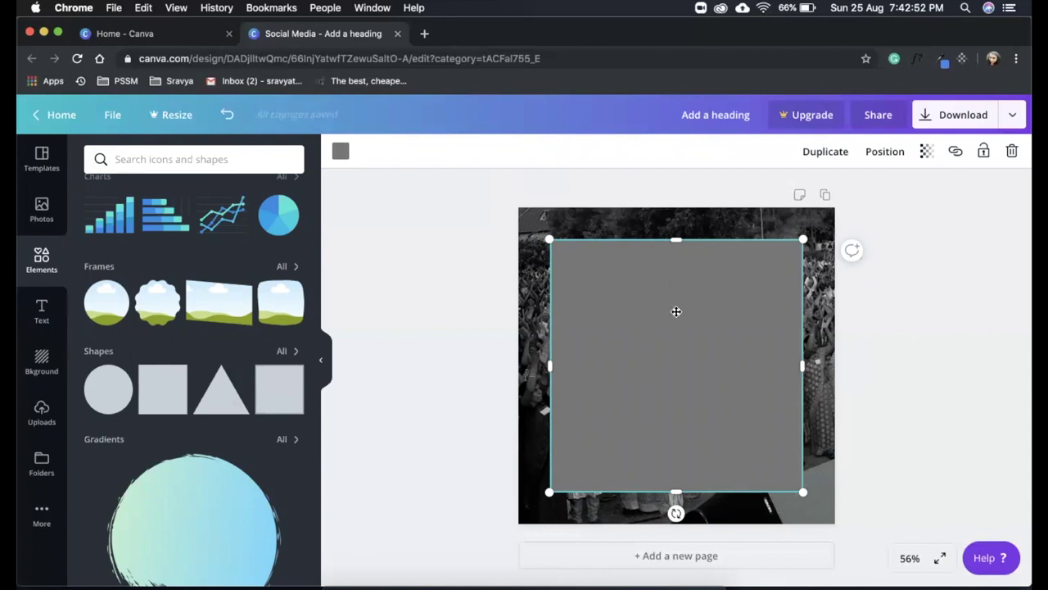
click(336, 157)
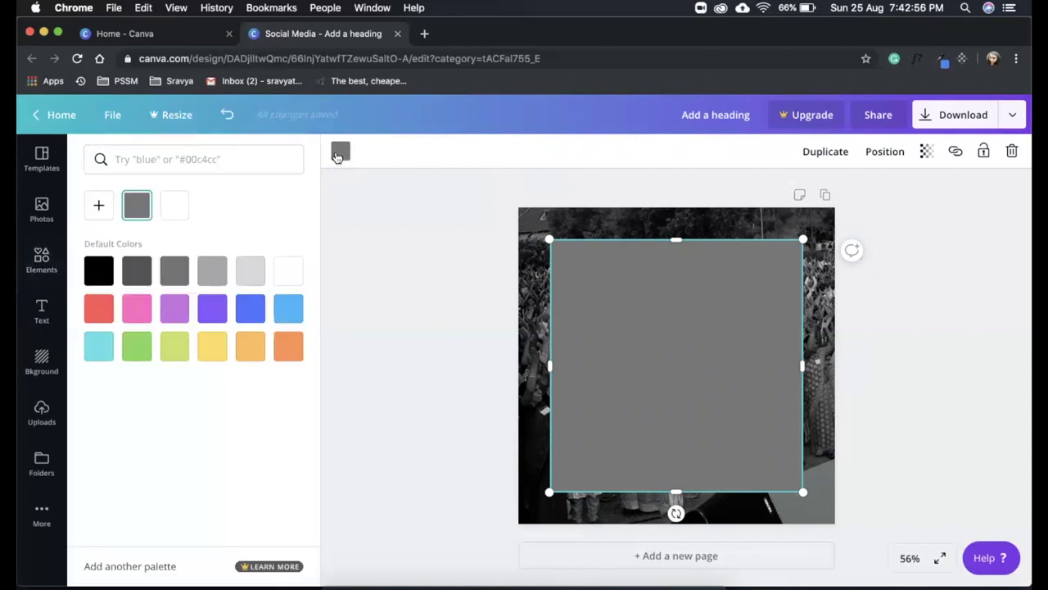
click(95, 278)
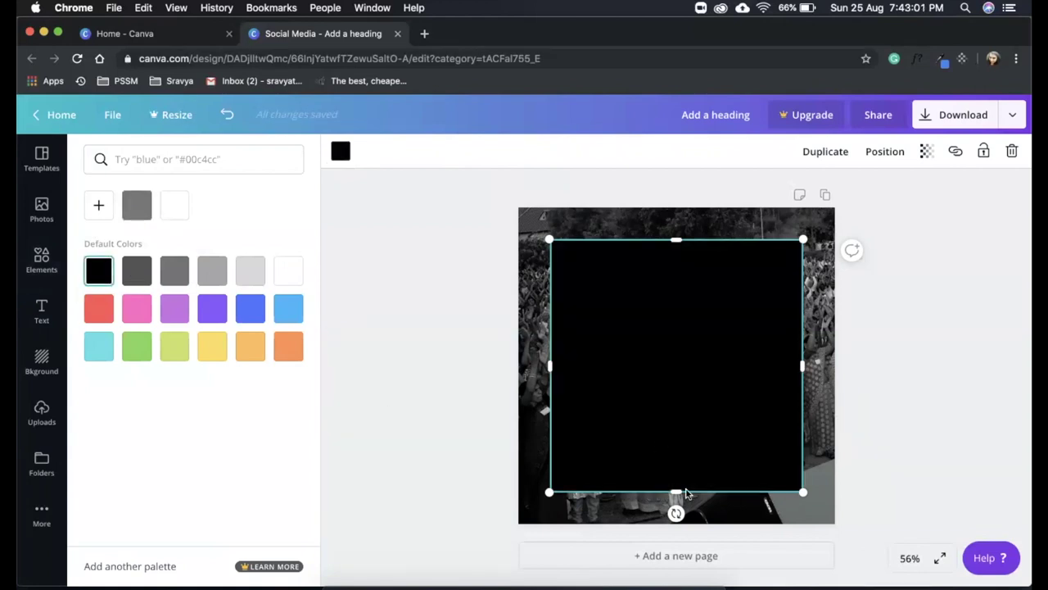
Shorten the black square from its lower edge into a wide rectangle and place it over the heading's area.
drag(676, 479, 689, 408)
drag(690, 325, 691, 341)
drag(606, 302, 696, 276)
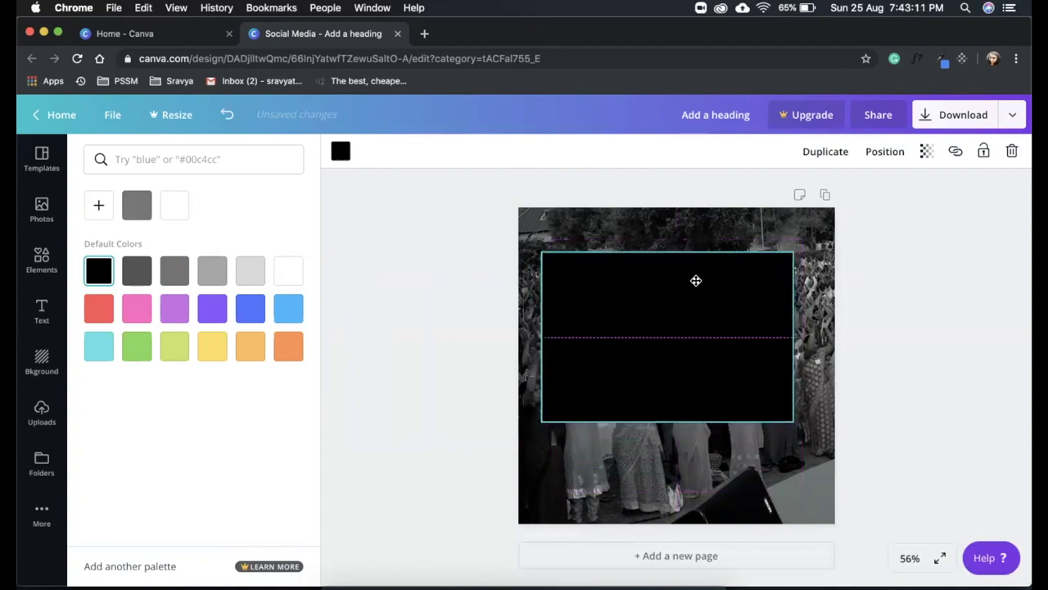
drag(696, 280, 696, 280)
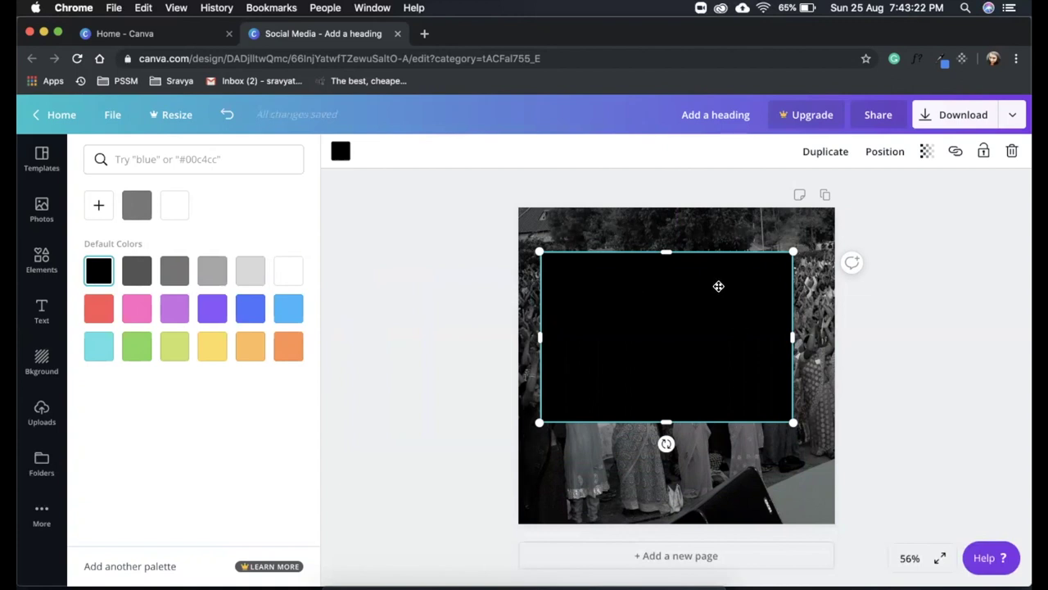
Send the black rectangle backward behind the heading and centre it horizontally on the page.
click(883, 152)
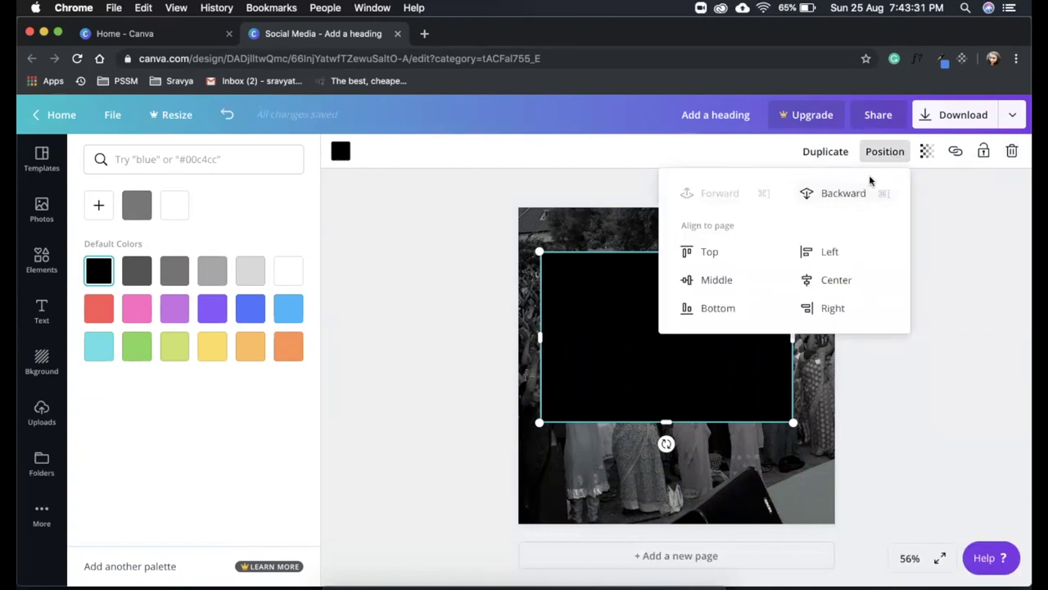
click(843, 194)
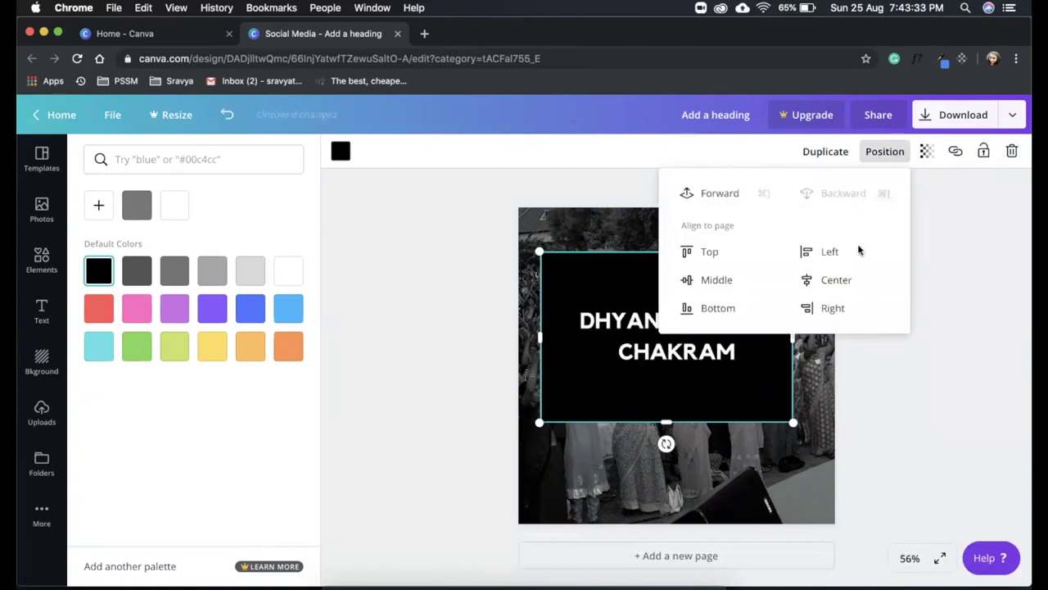
click(899, 386)
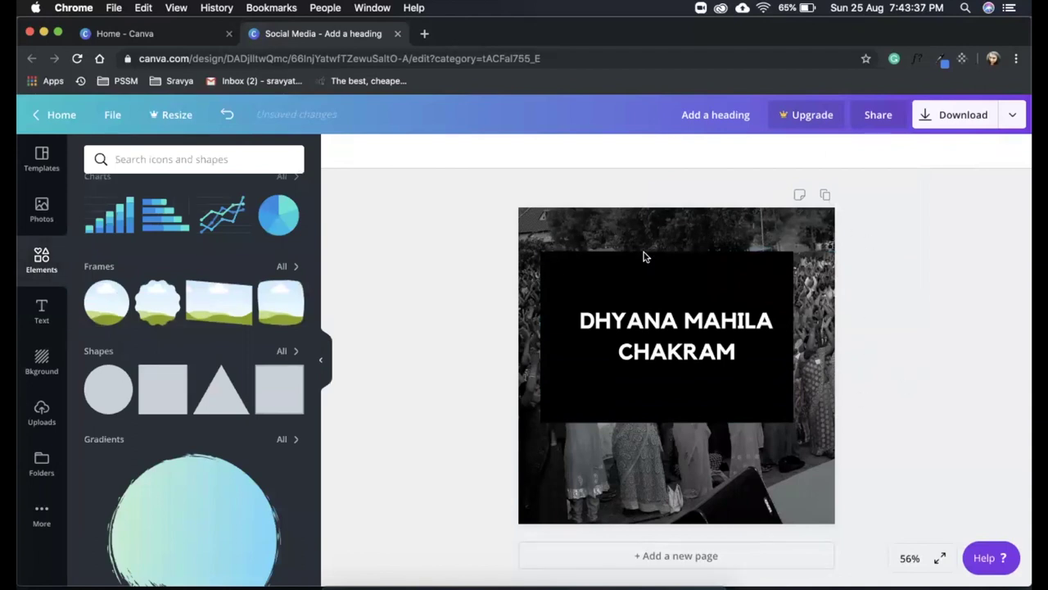
click(670, 327)
drag(593, 267, 604, 266)
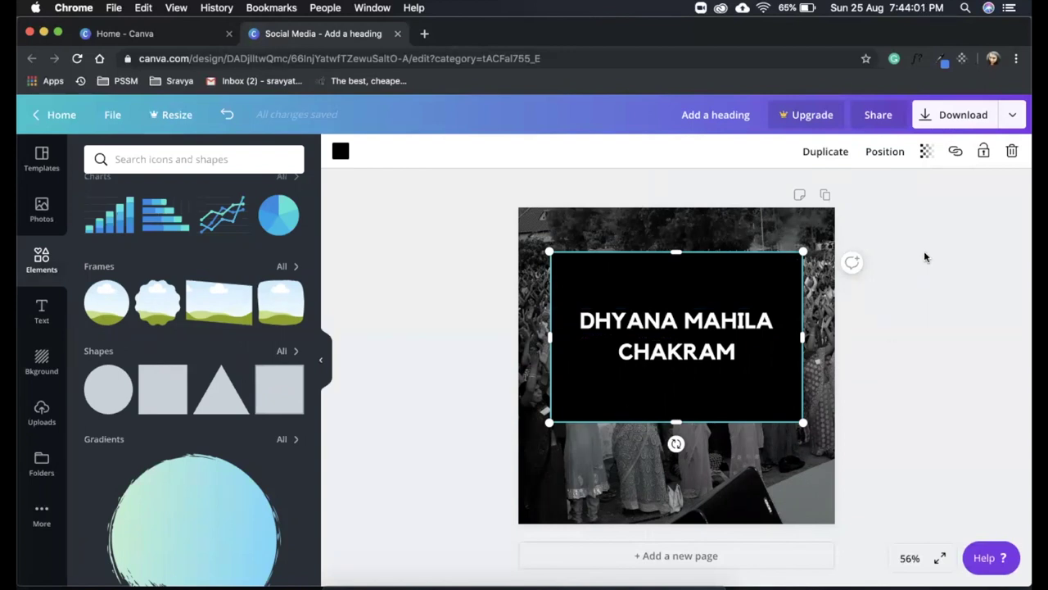
Make the black rectangle partly transparent so the crowd photo shows through, and deselect everything.
click(927, 152)
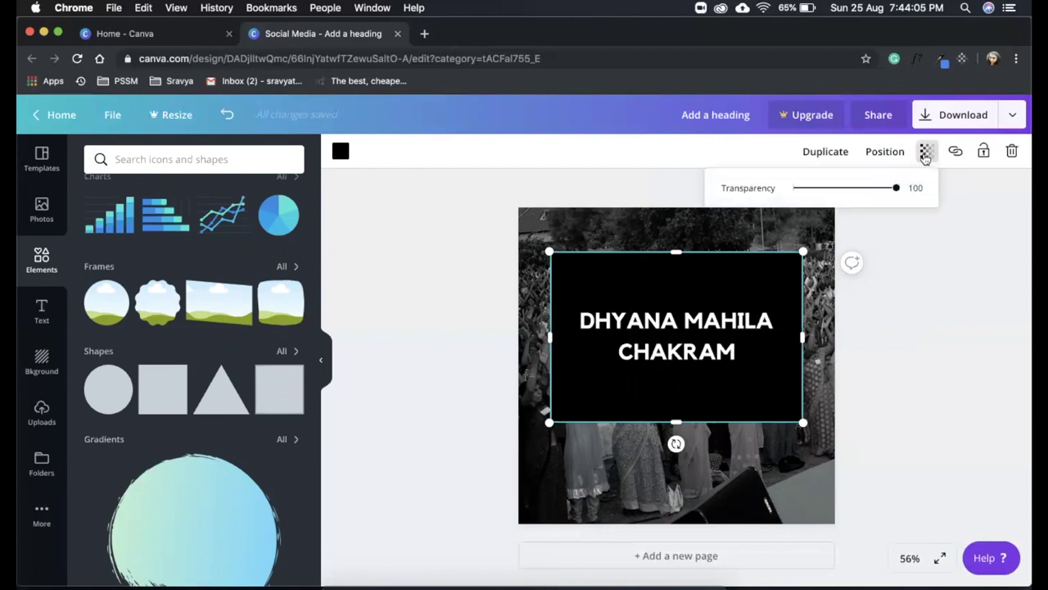
drag(897, 189, 777, 209)
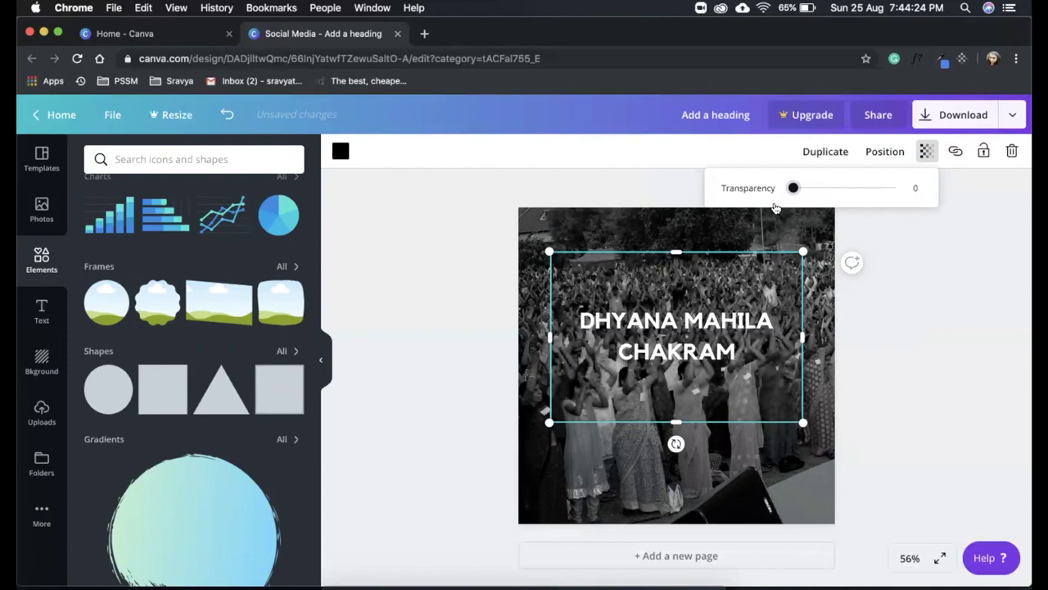
drag(777, 208, 867, 212)
click(963, 330)
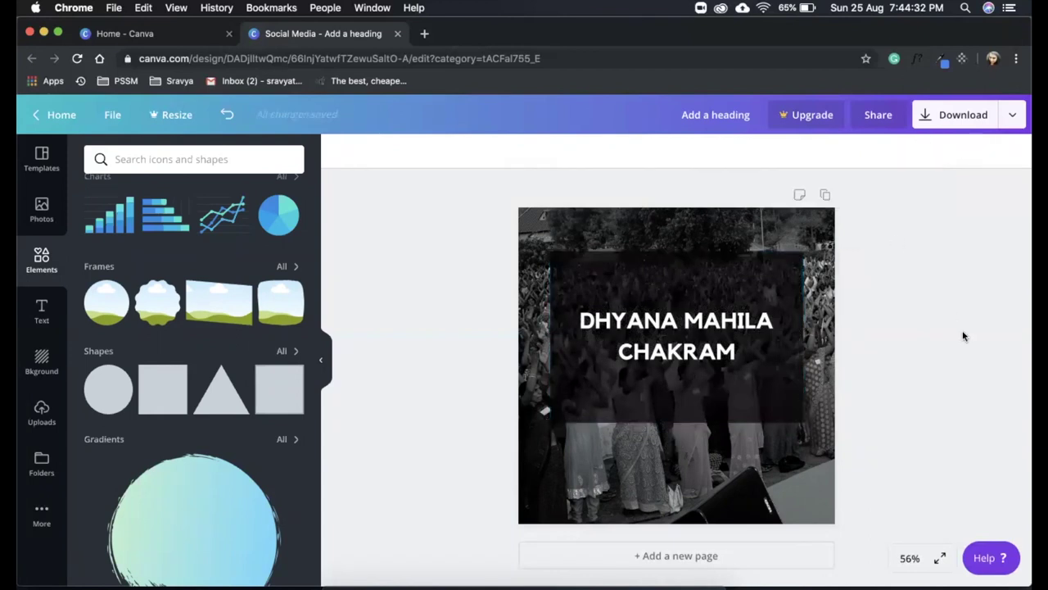
click(662, 340)
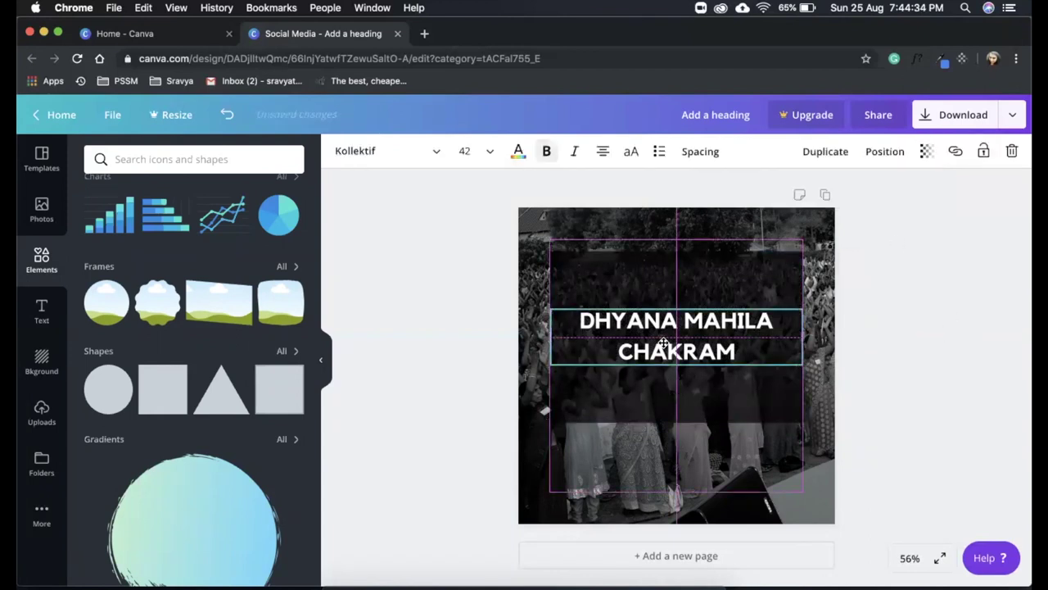
click(941, 364)
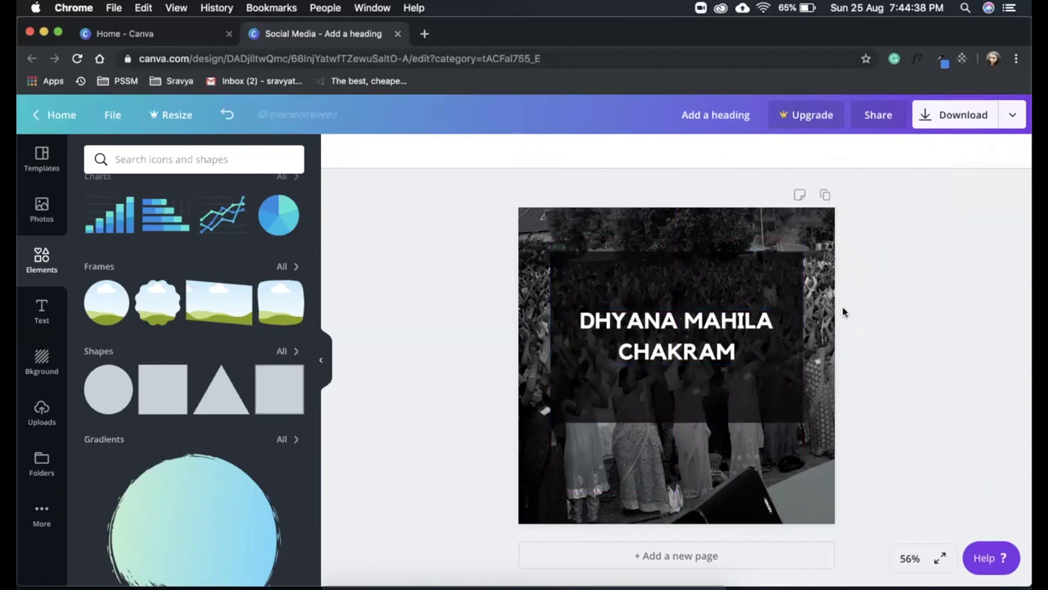
Add a subheading to the page, switch to the TextEdit notes and copy the date 21-31 DEC 2019.
click(41, 312)
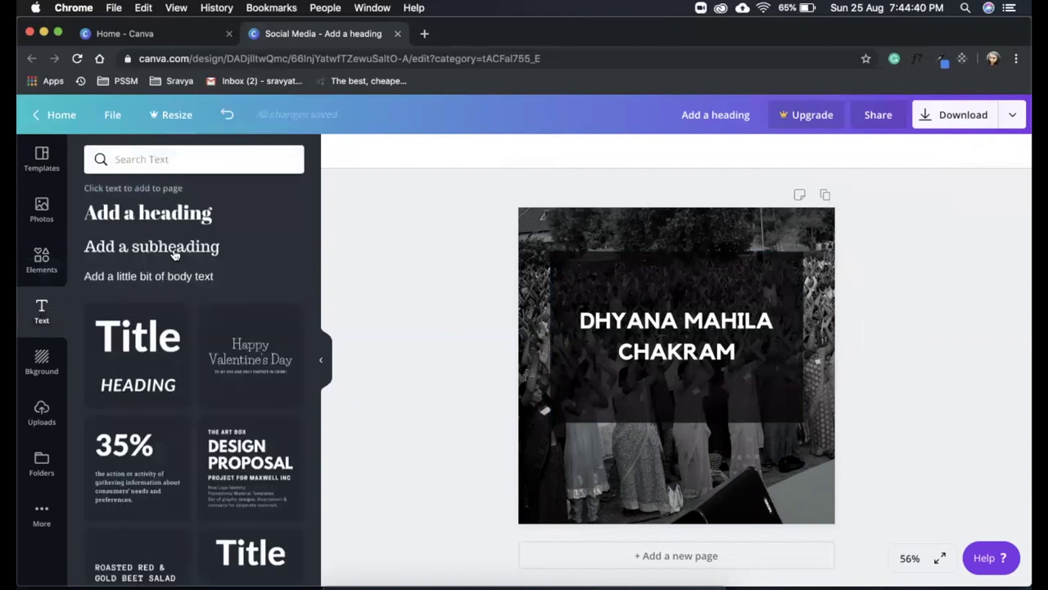
click(168, 248)
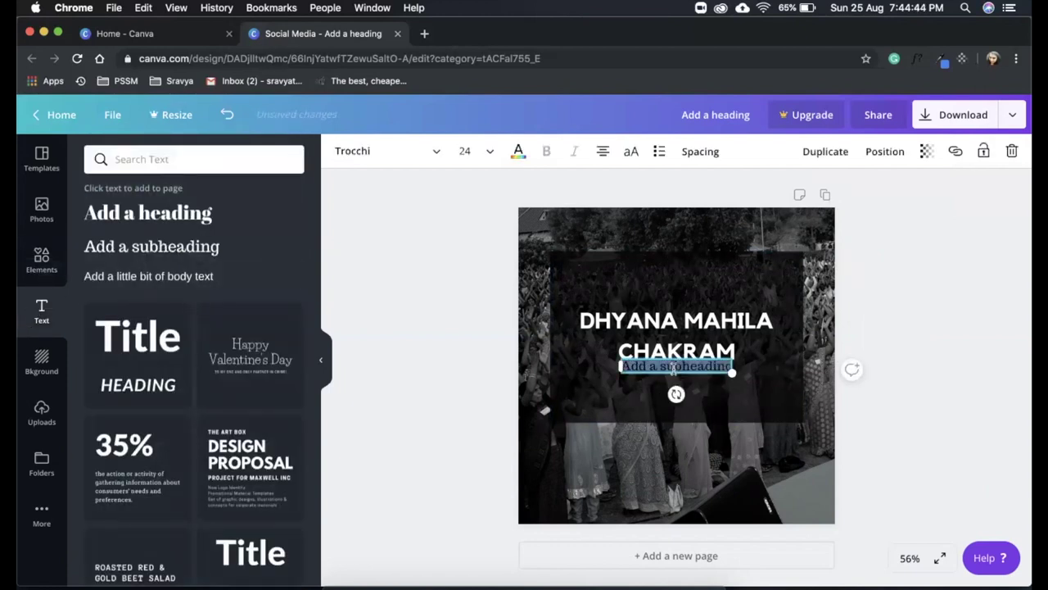
key(ctrl+Up)
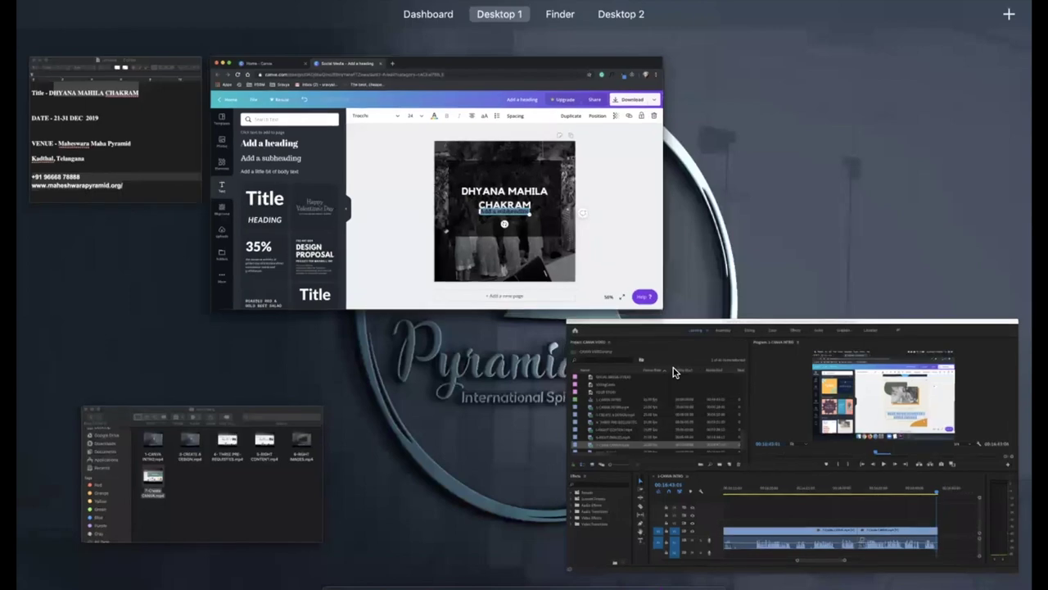
click(131, 143)
click(170, 182)
drag(170, 182, 271, 187)
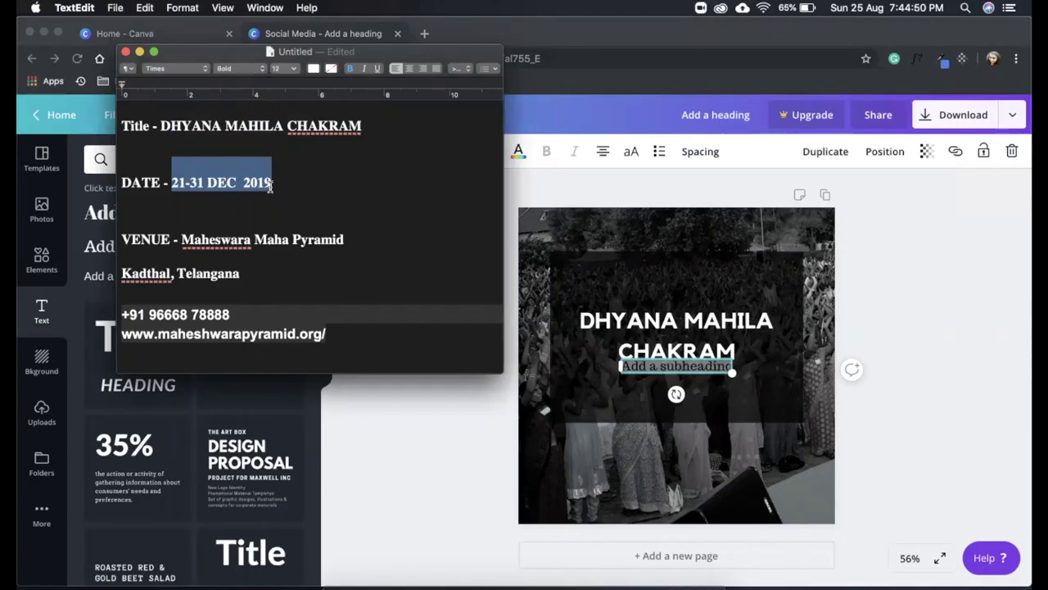
key(super+c)
Switch back to the Canva design and replace the subheading's placeholder text with the copied date.
key(ctrl+Up)
click(524, 271)
key(super+v)
key(super+z)
key(super+v)
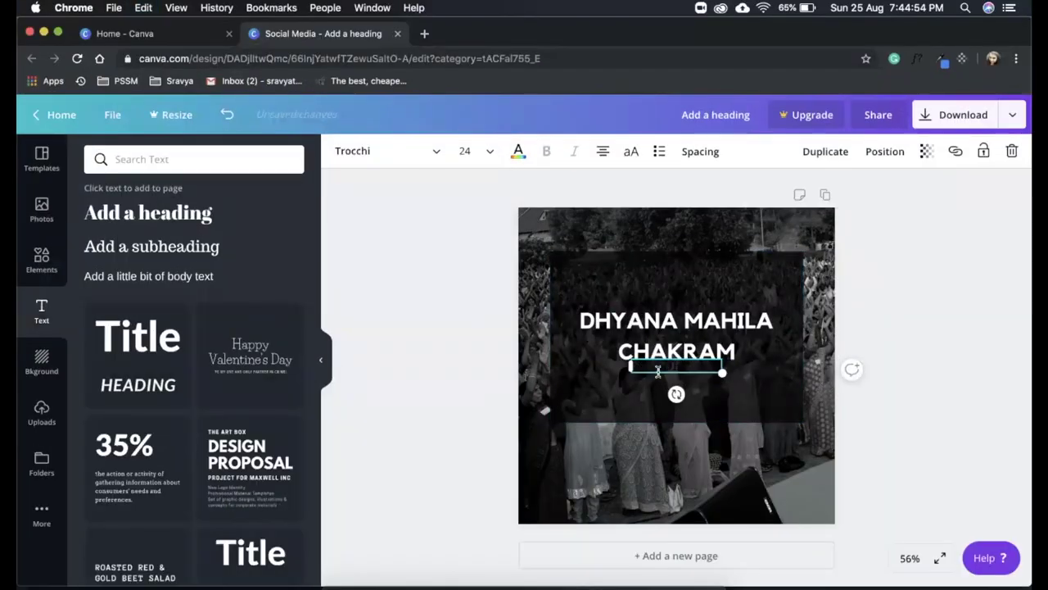
Change the date text's font to Kollektif, colour it orange and deselect it.
key(super+a)
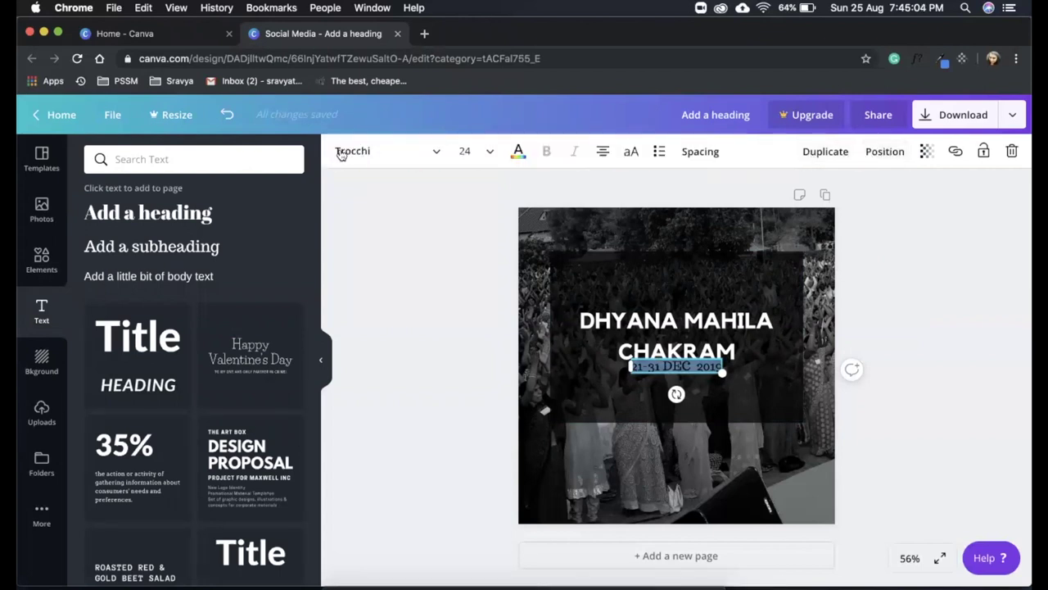
click(391, 157)
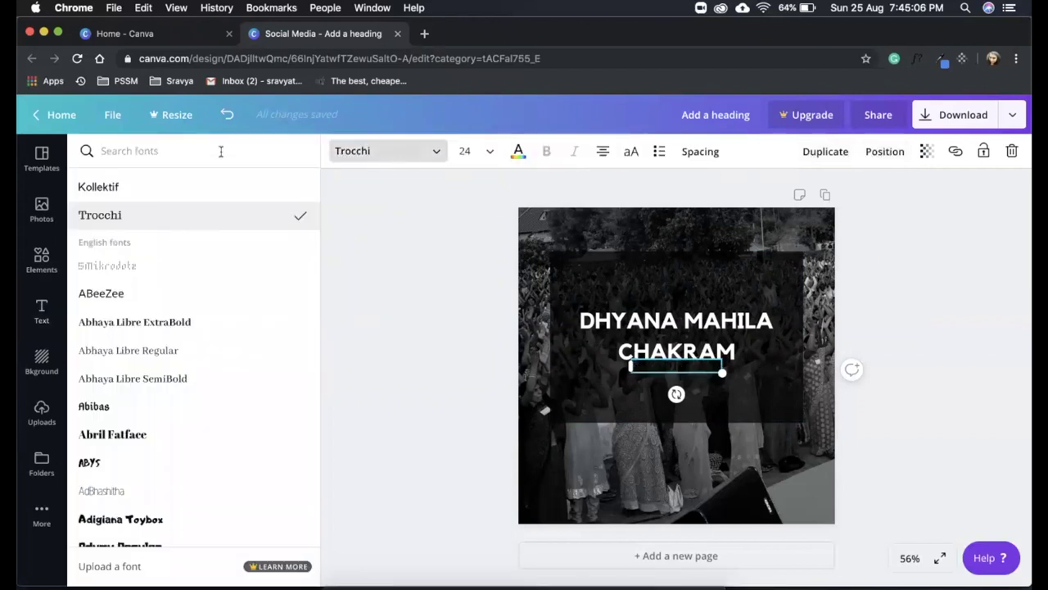
click(160, 197)
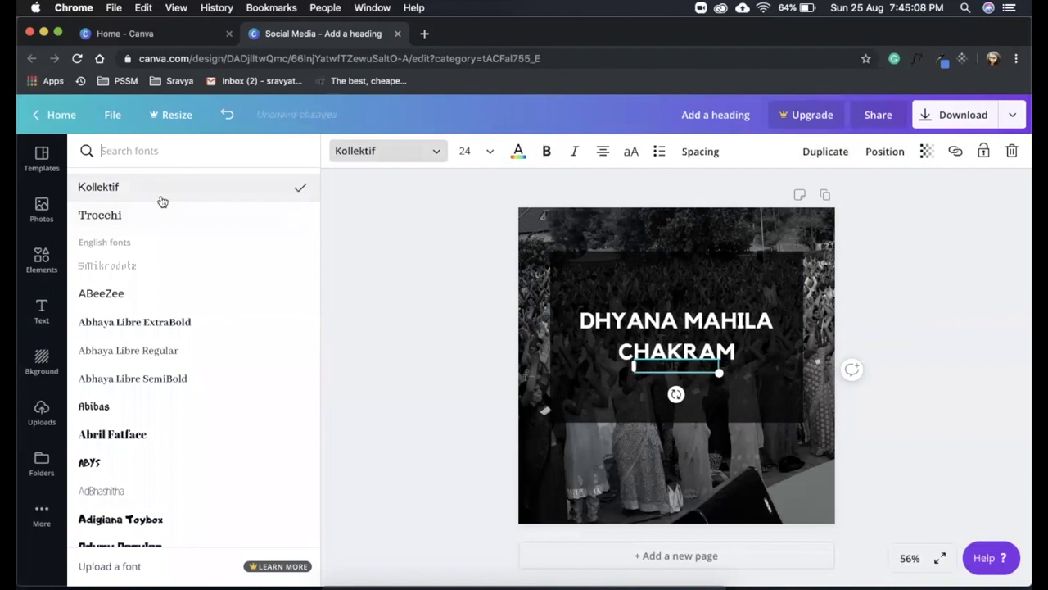
click(518, 153)
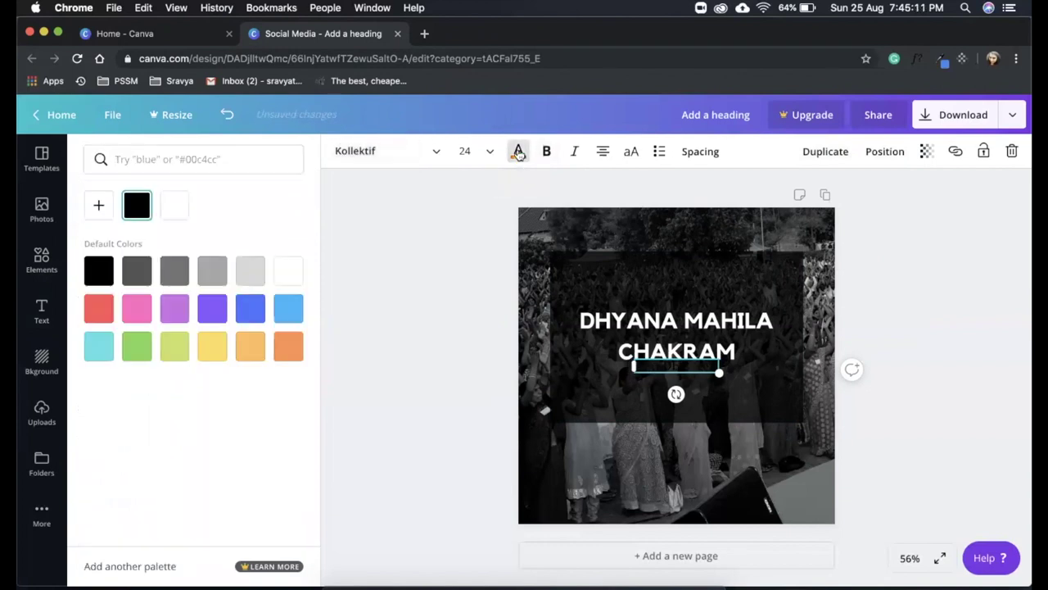
click(291, 358)
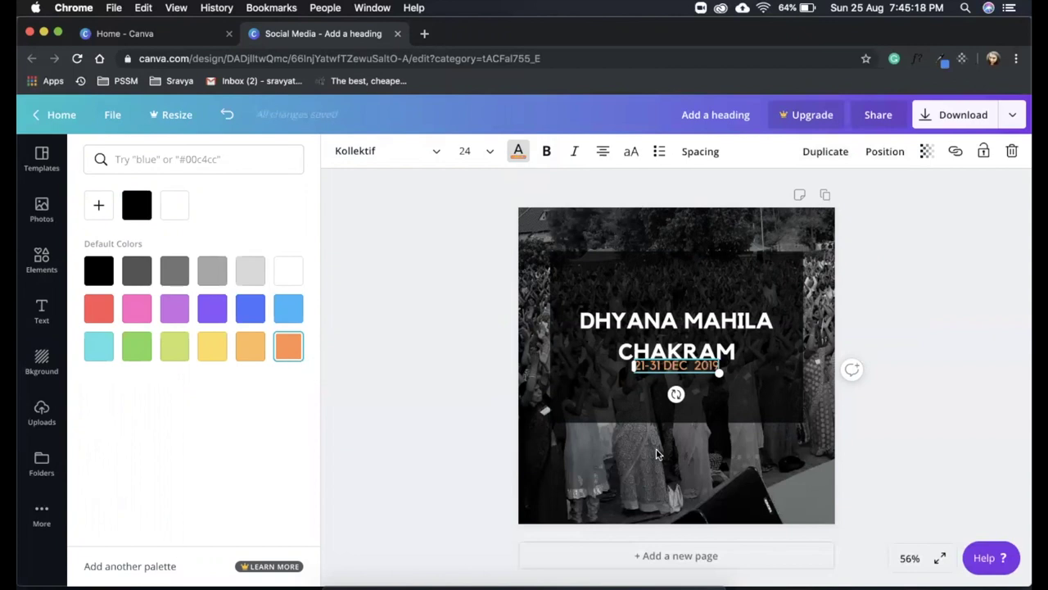
click(992, 440)
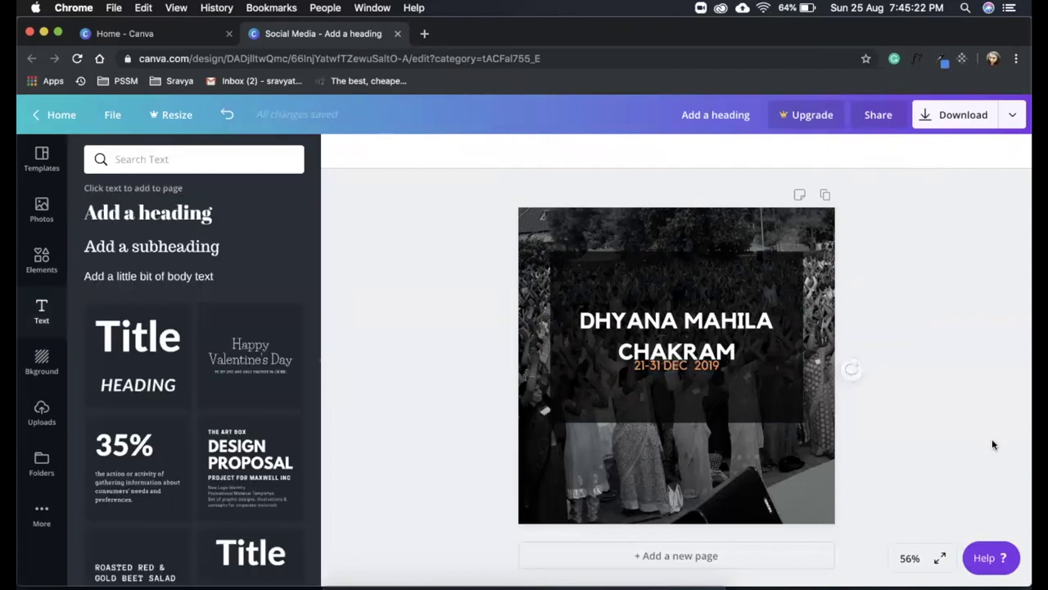
Move the date above the heading, centred on the page, and set its font size to 32.
drag(679, 366, 679, 287)
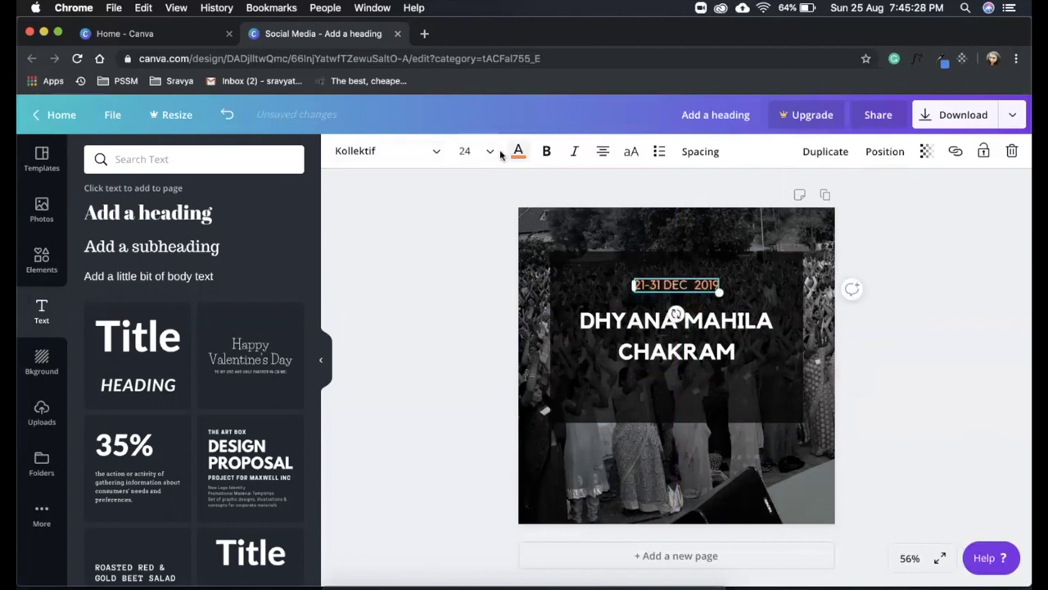
click(467, 151)
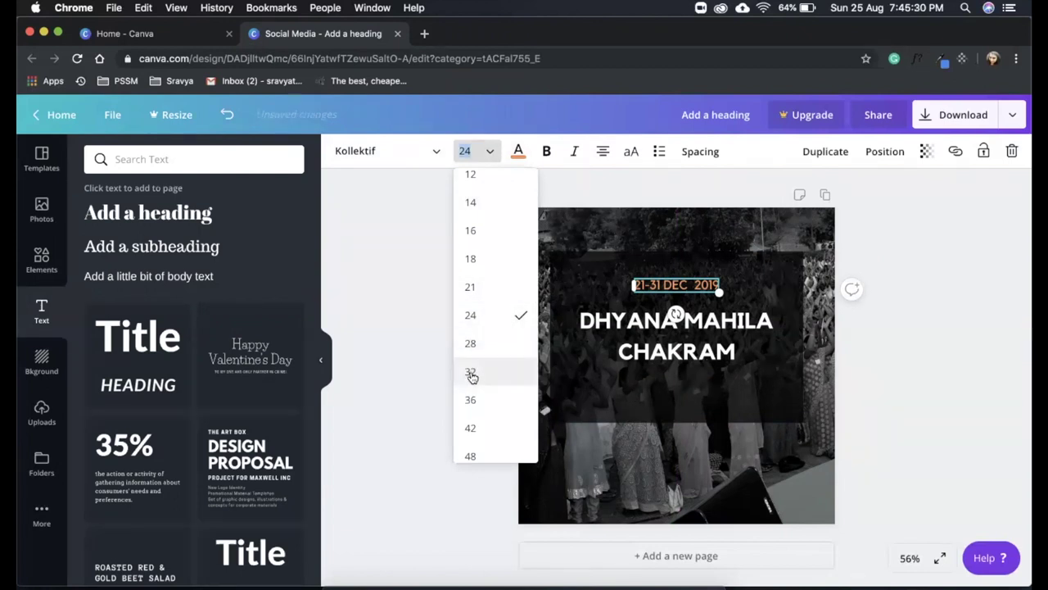
click(470, 372)
click(989, 375)
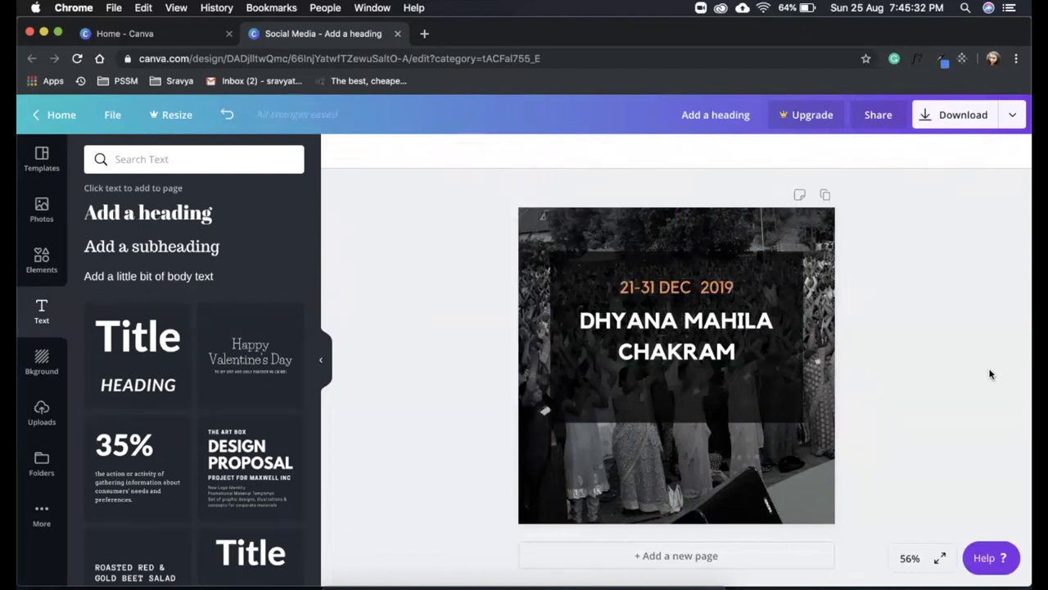
Remove the extra space before 2019 in the date and set the date's font size to 36.
click(701, 288)
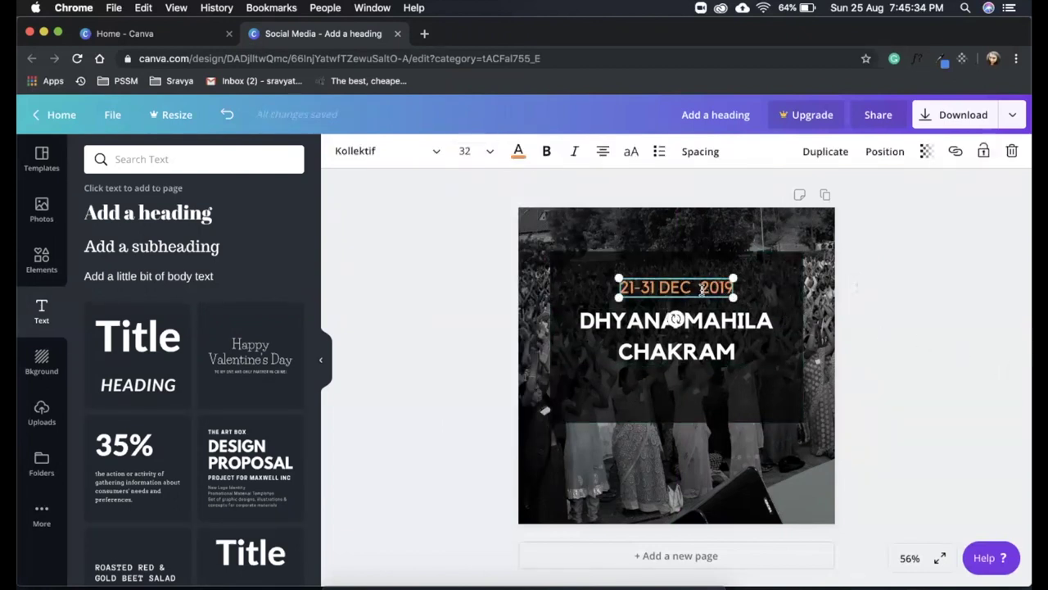
click(876, 398)
click(693, 288)
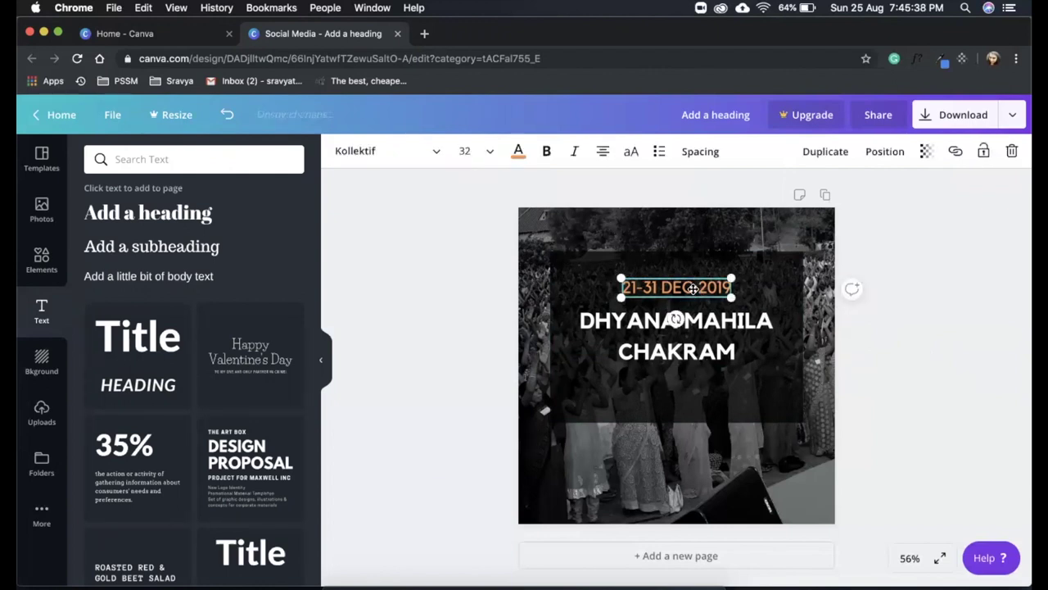
click(489, 160)
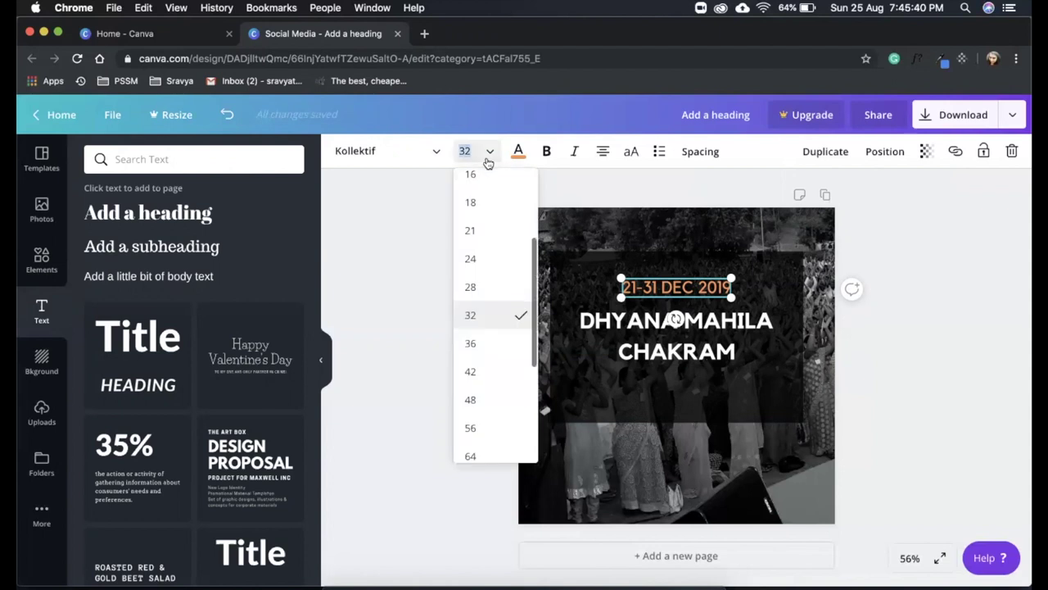
click(473, 344)
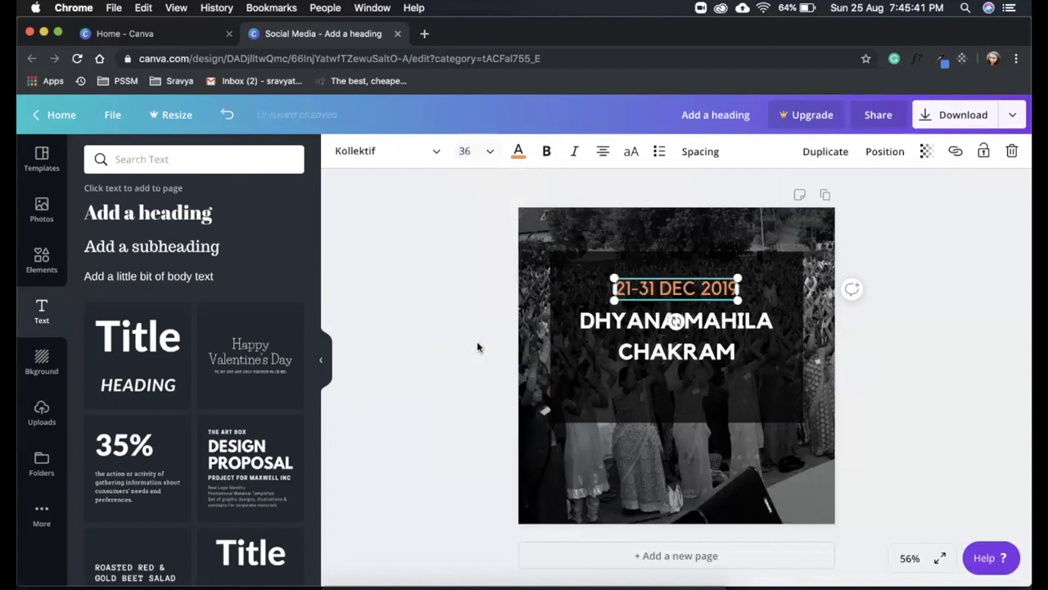
click(950, 359)
Shift the heading and the date slightly lower inside the dark rectangle, keeping both centred.
drag(713, 355, 713, 365)
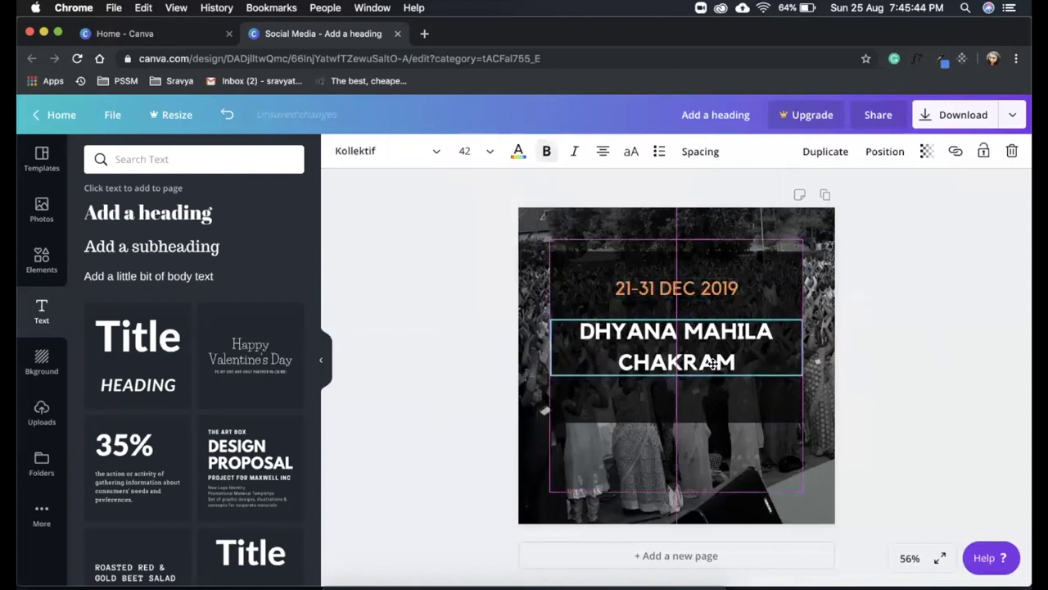
drag(696, 289, 696, 296)
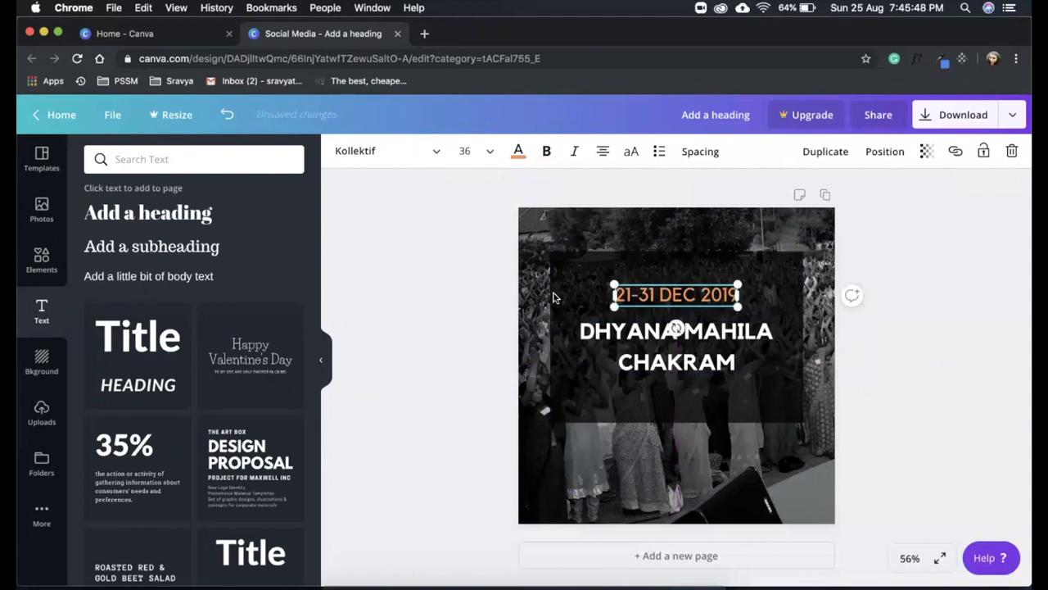
click(439, 405)
Copy the two-line venue, Maheswara Maha Pyramid Kadthal, Telangana, from the TextEdit notes and paste it into a new subheading in Canva.
key(ctrl+Up)
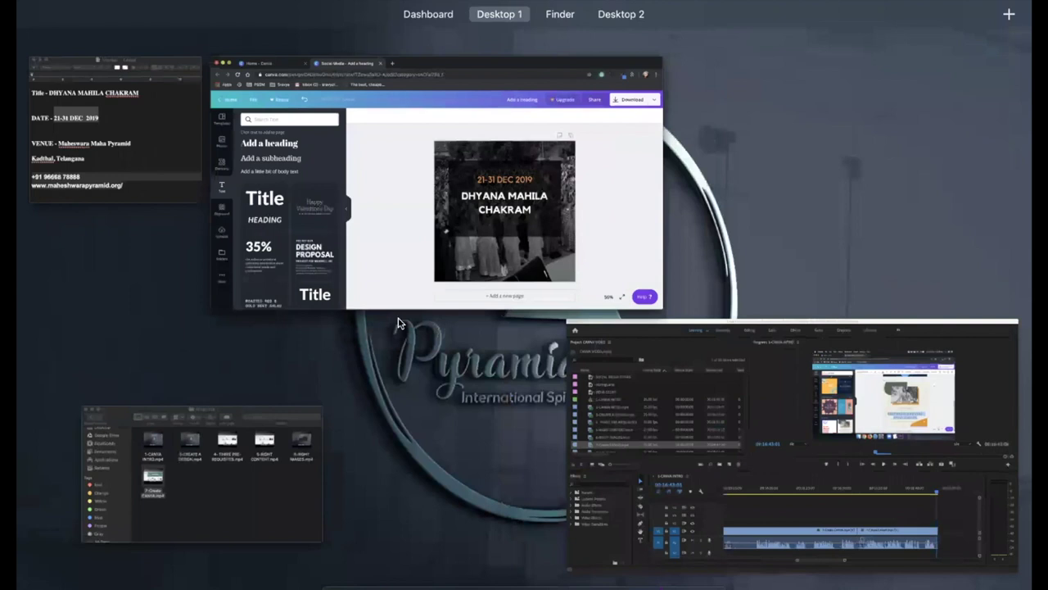
click(160, 180)
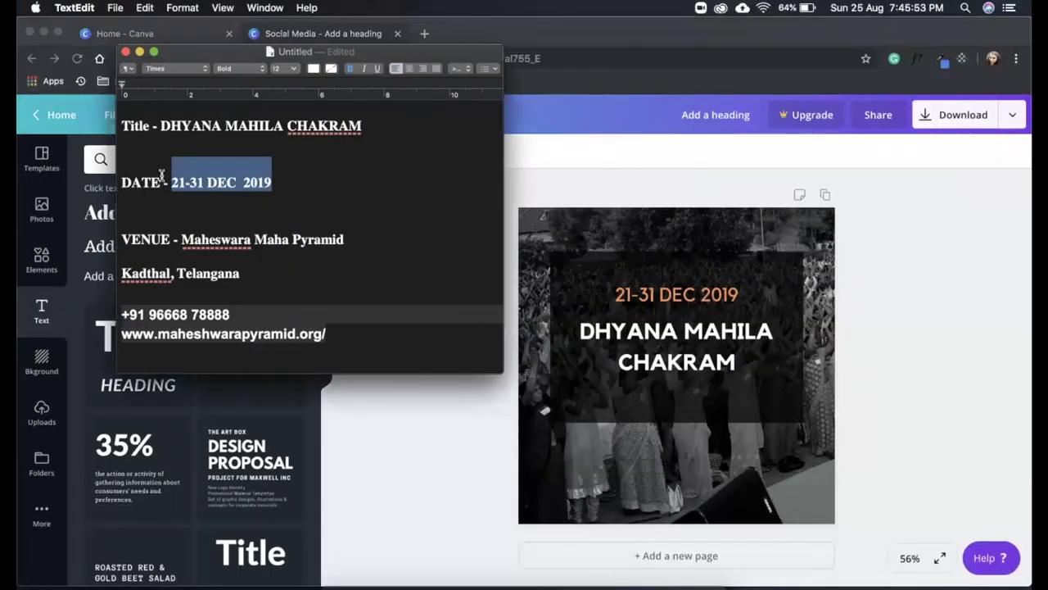
click(182, 233)
drag(182, 234, 236, 281)
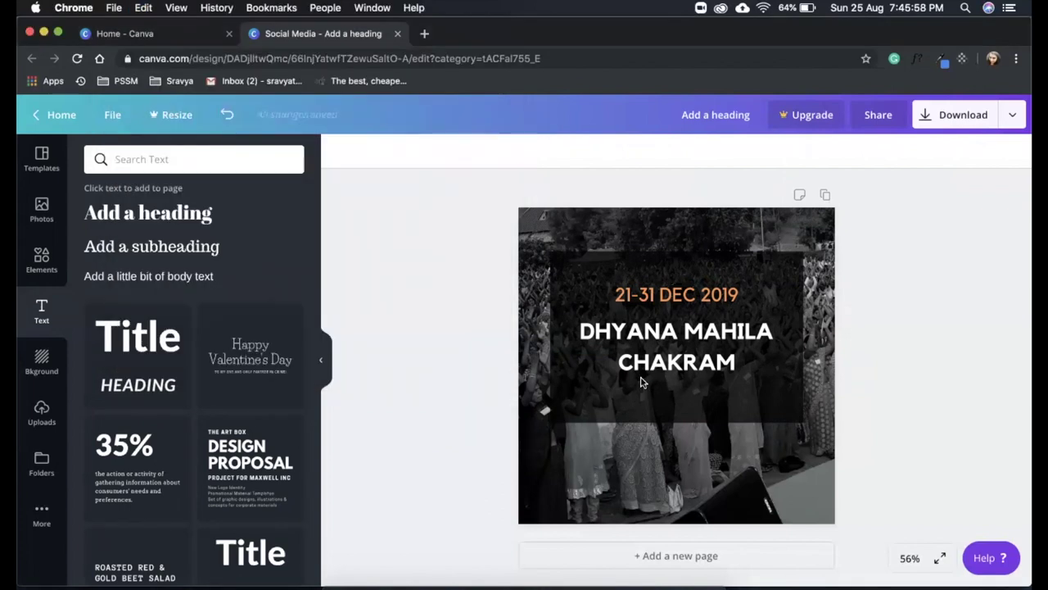
click(180, 254)
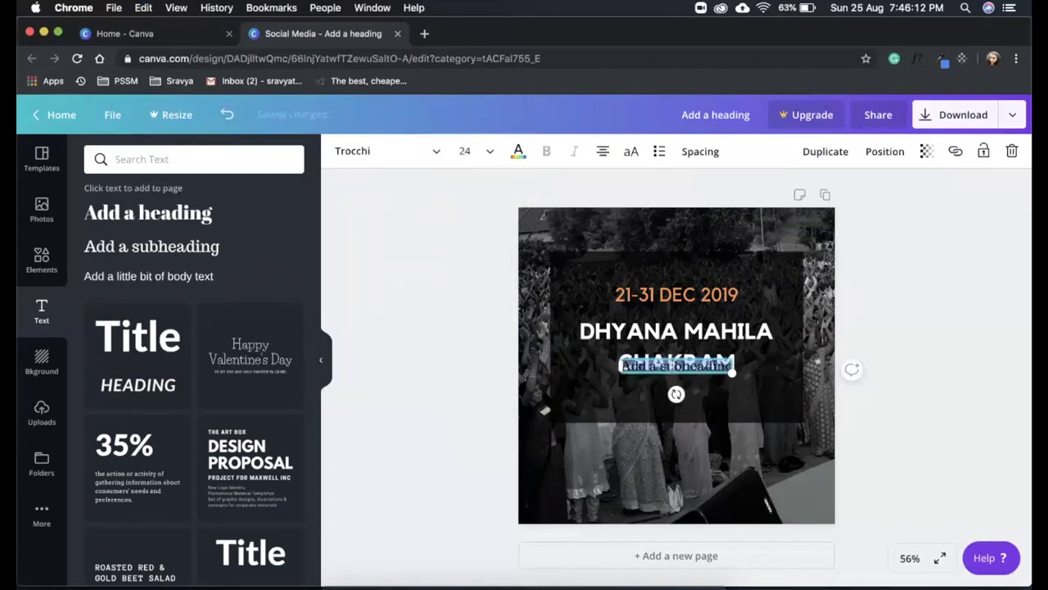
key(super+v)
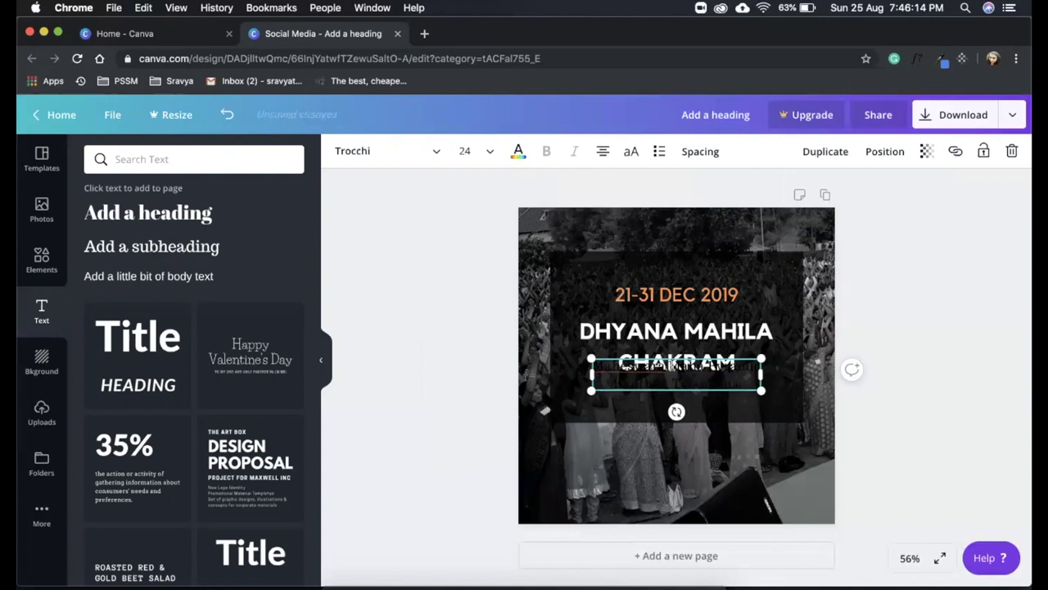
Change the whole venue text's font to Kollektif and give it the same orange as the date.
key(super+a)
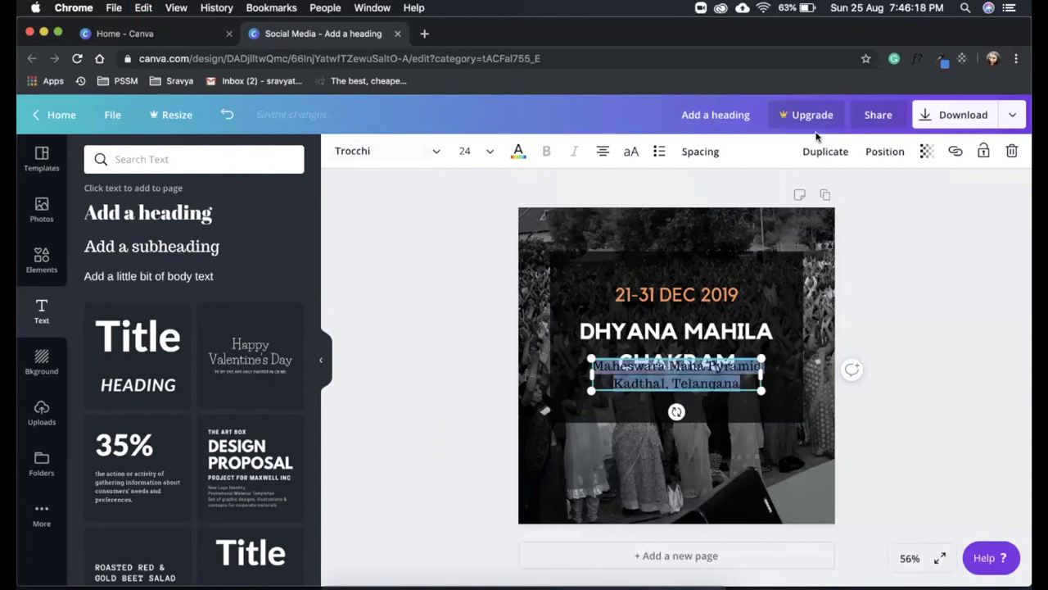
click(381, 152)
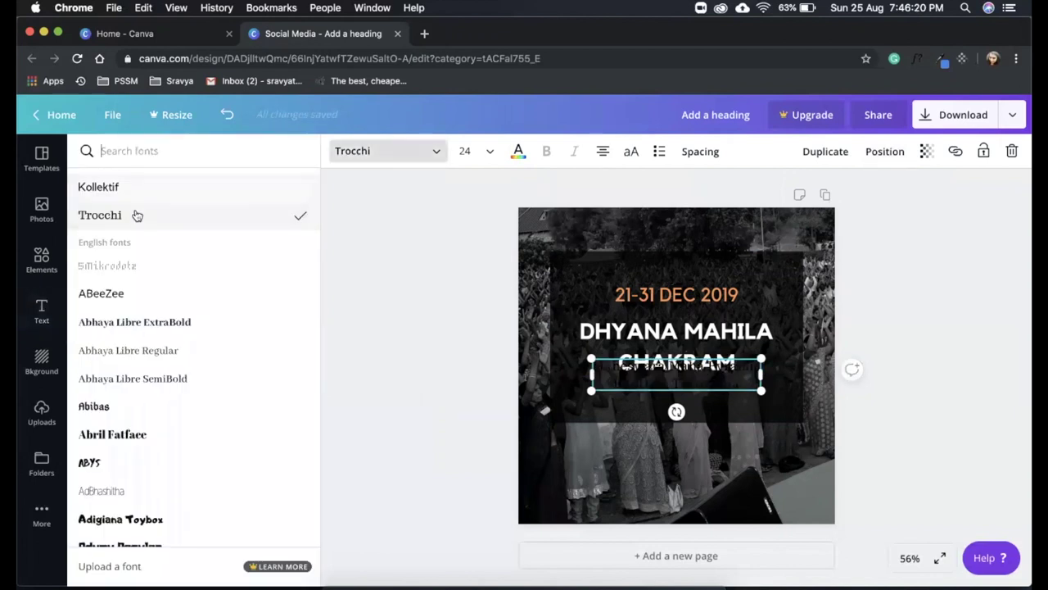
click(130, 192)
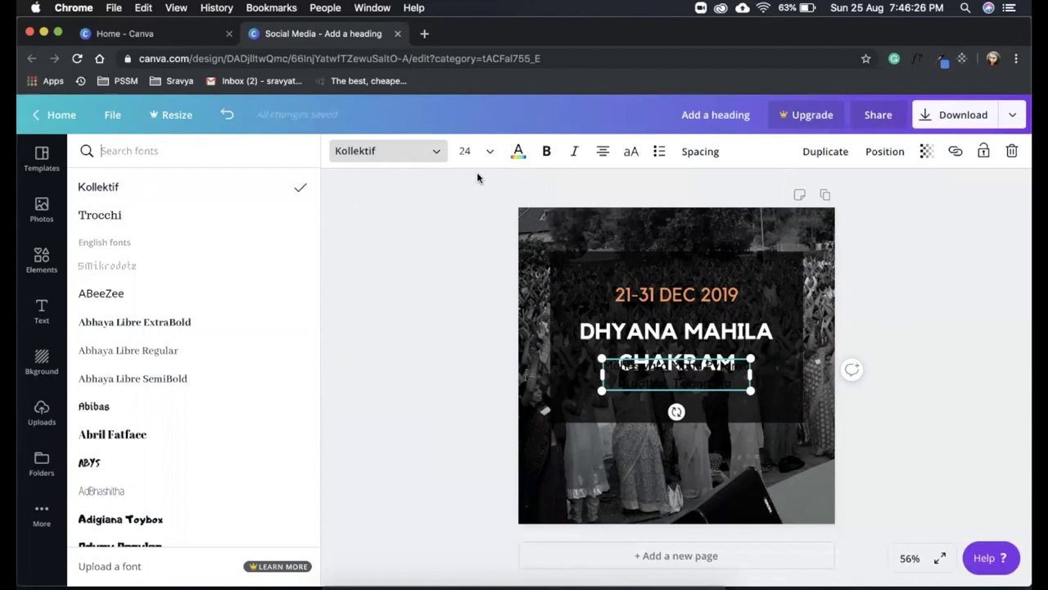
click(520, 154)
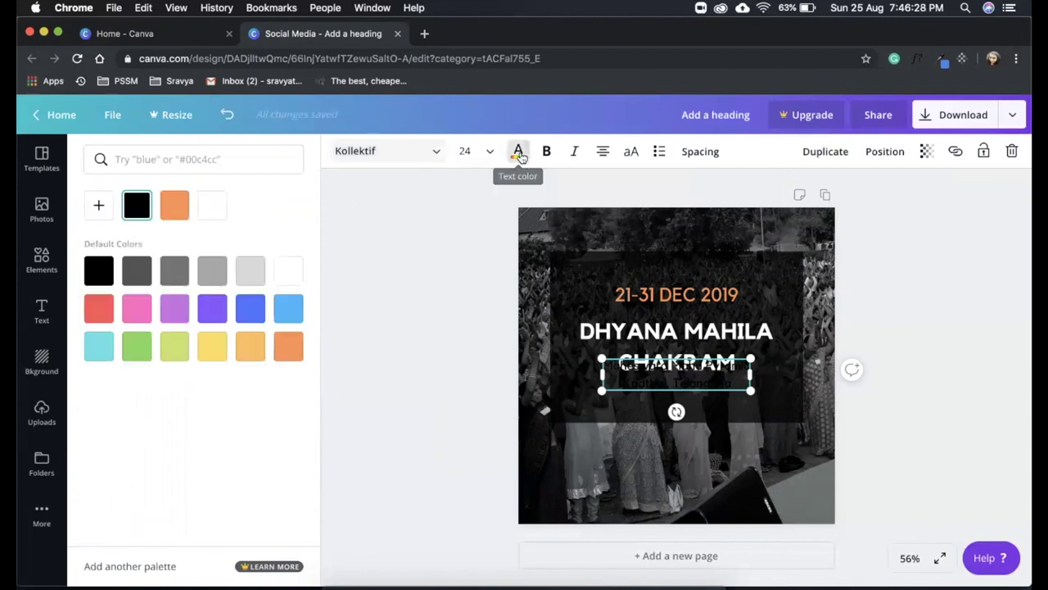
click(175, 208)
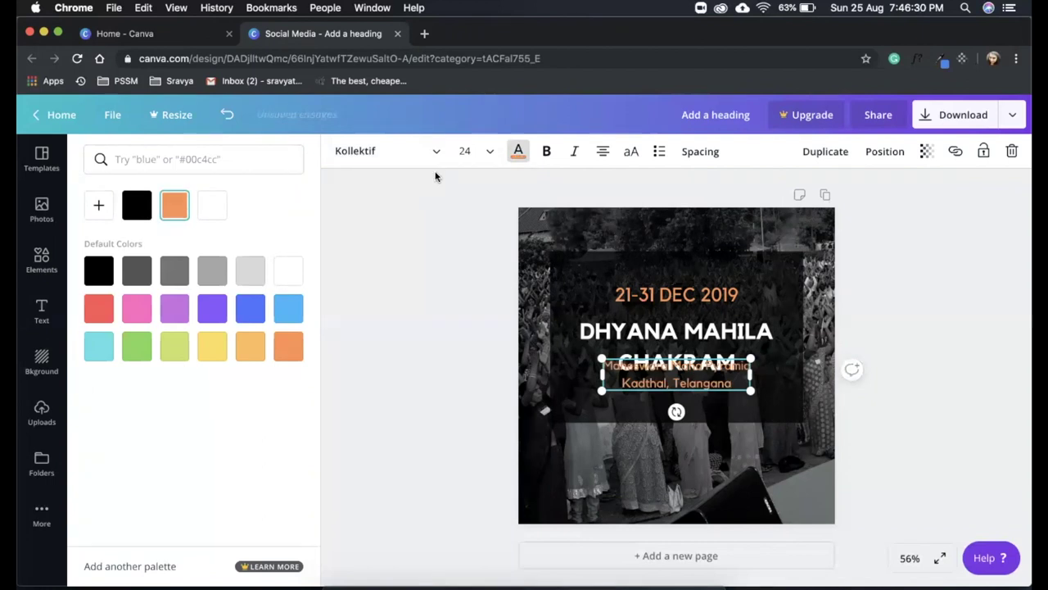
Set the venue text's font size to 28 and deselect it.
click(483, 152)
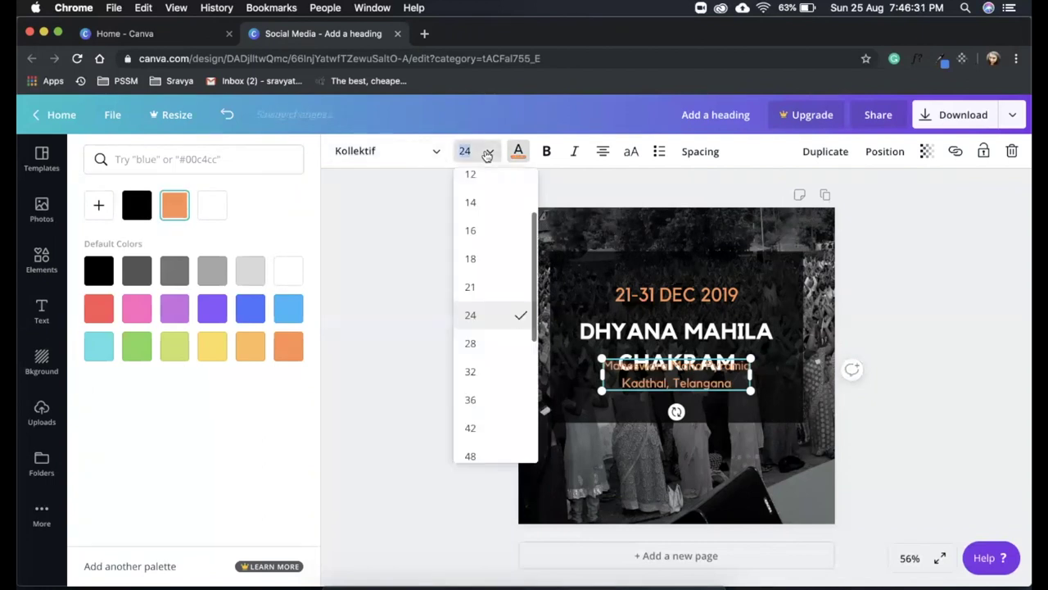
click(503, 354)
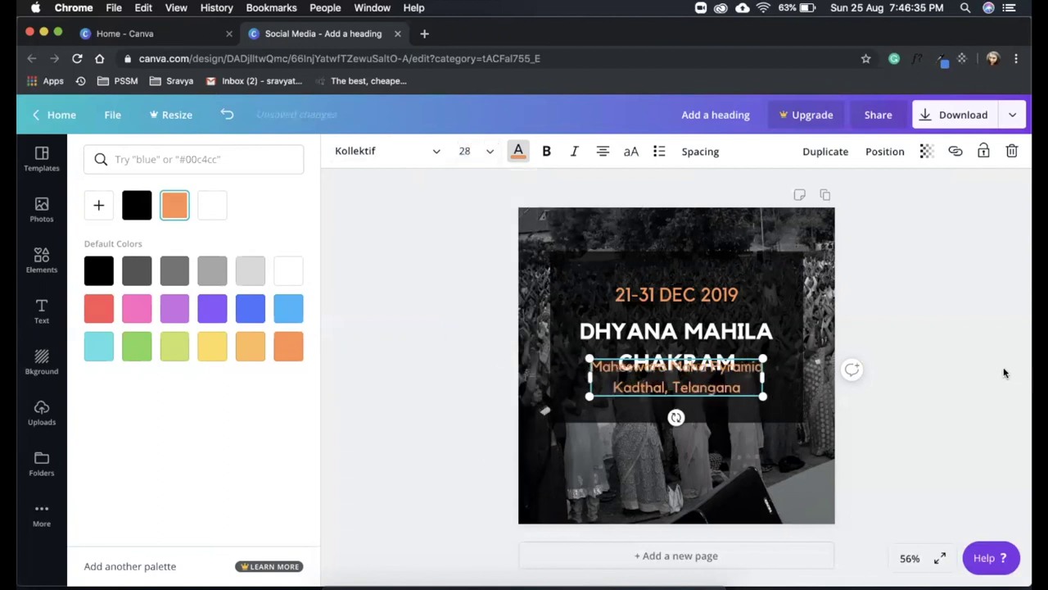
click(930, 369)
Move the venue text below the heading, and nudge the heading and the date slightly upward to even out the spacing.
drag(676, 388, 677, 408)
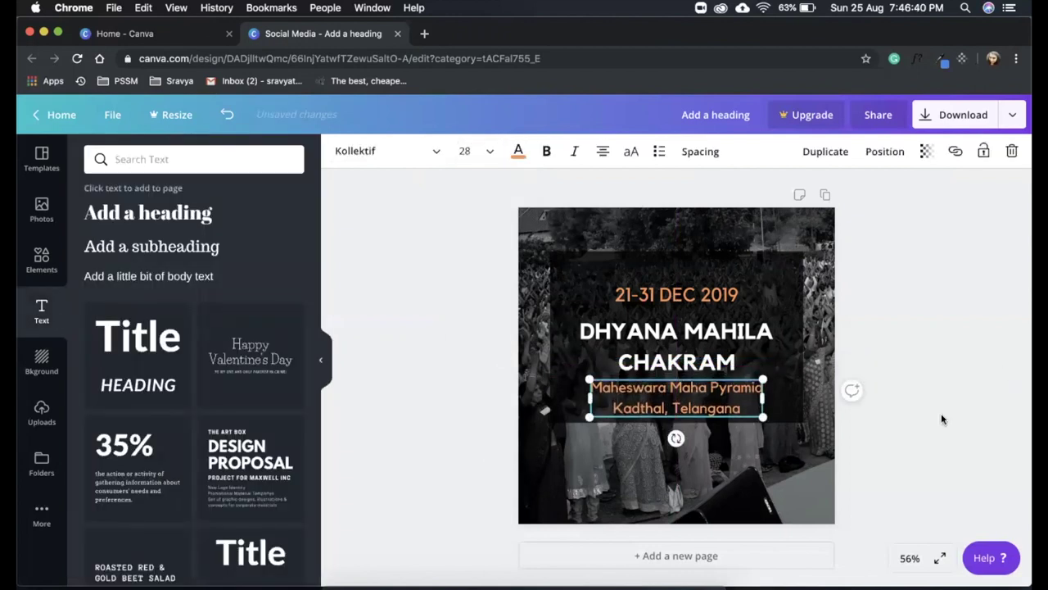
click(941, 419)
drag(650, 344, 649, 338)
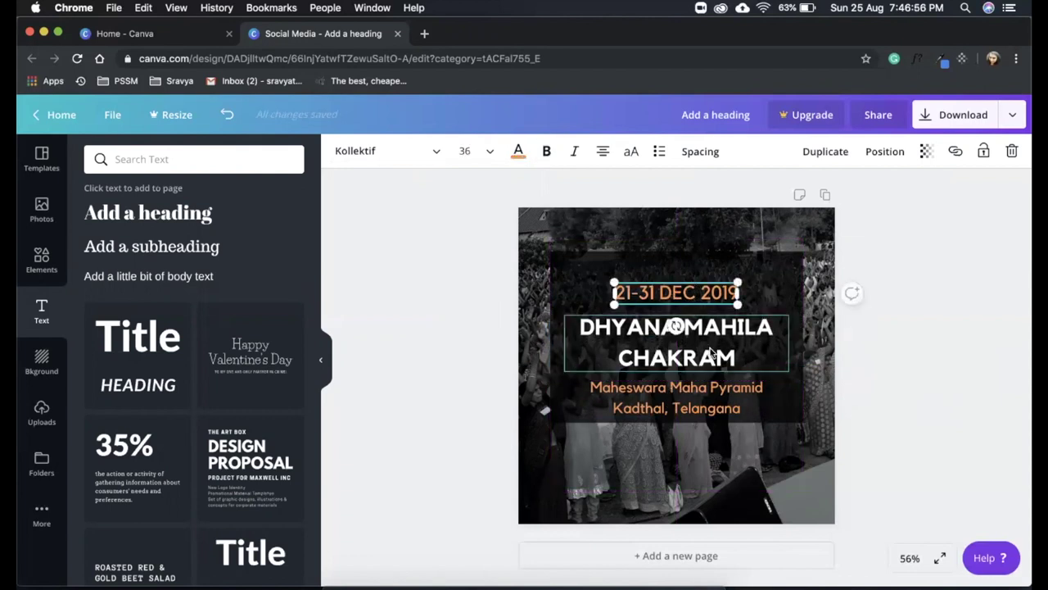
click(706, 351)
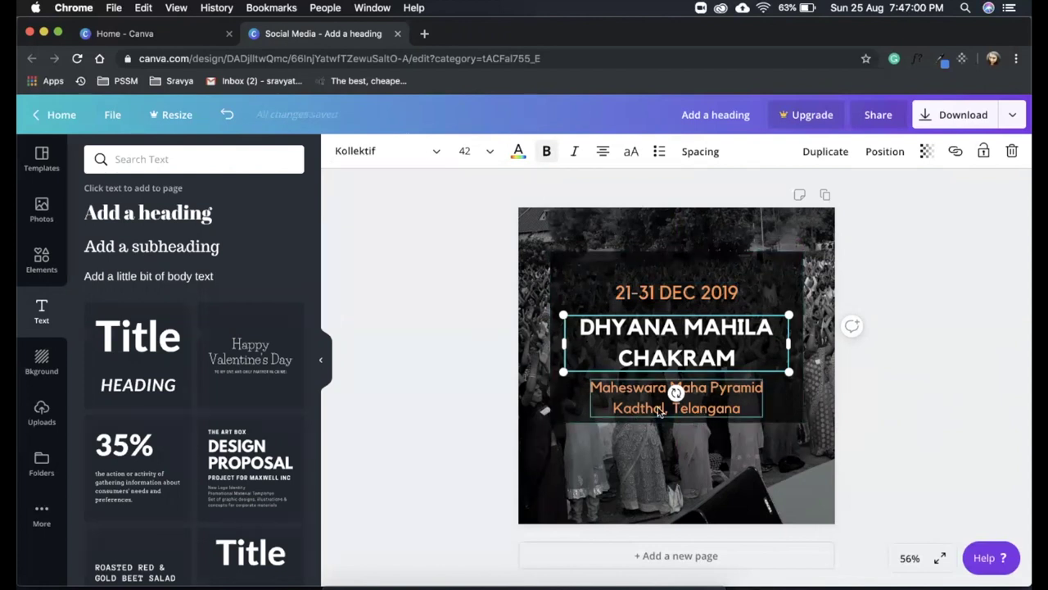
Nudge the date text slightly upward above the heading and deselect it.
click(940, 442)
click(688, 283)
key(Up)
key(Up)
key(Up)
click(961, 428)
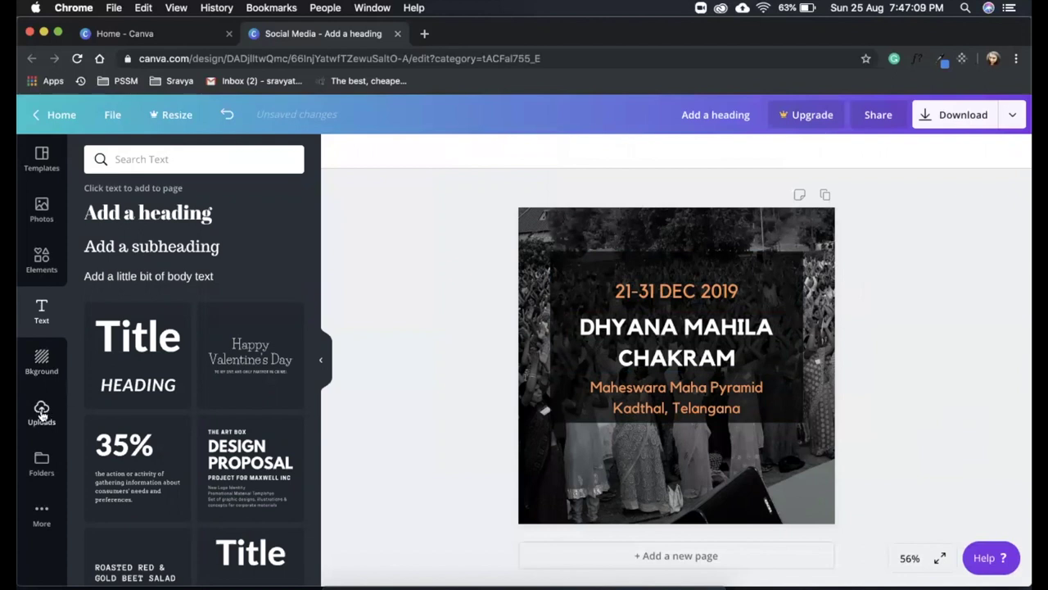
Add the uploaded Pyramid Spiritual Societies Movement logo, shrink it to a small emblem and centre it above the date.
click(42, 415)
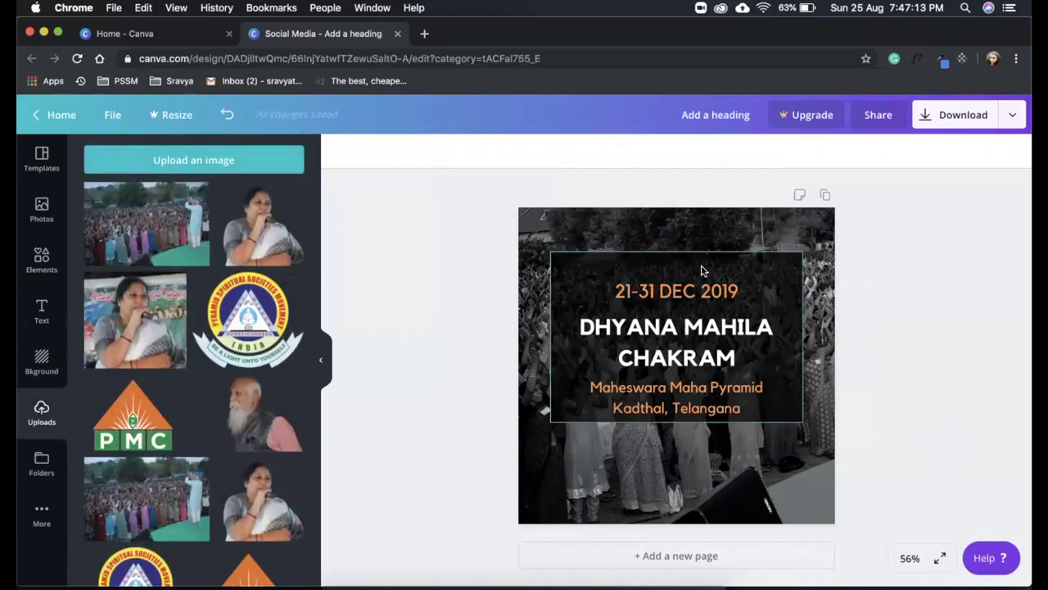
click(236, 337)
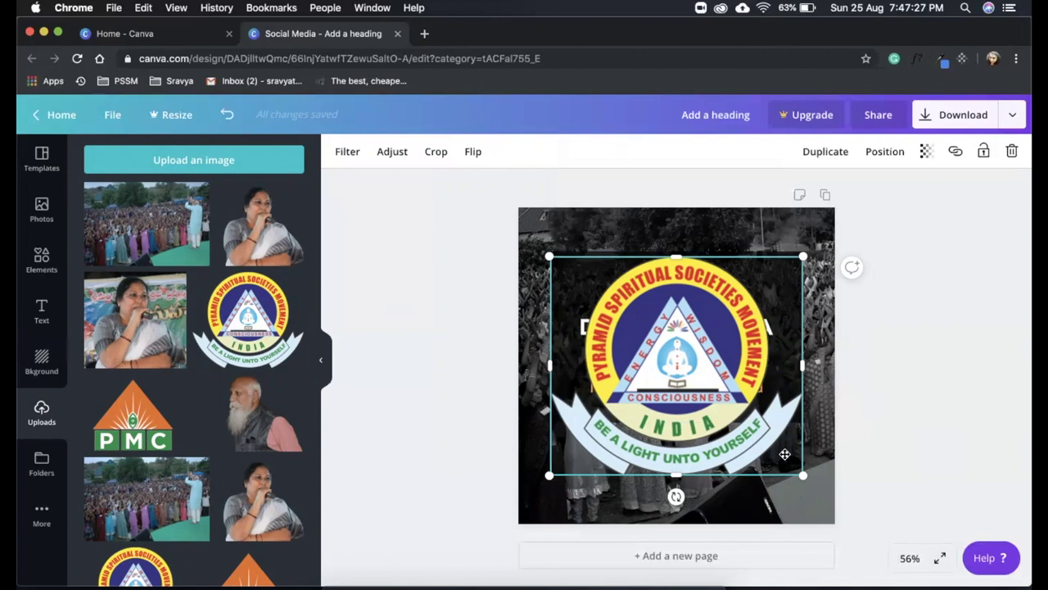
drag(804, 477, 677, 262)
click(949, 300)
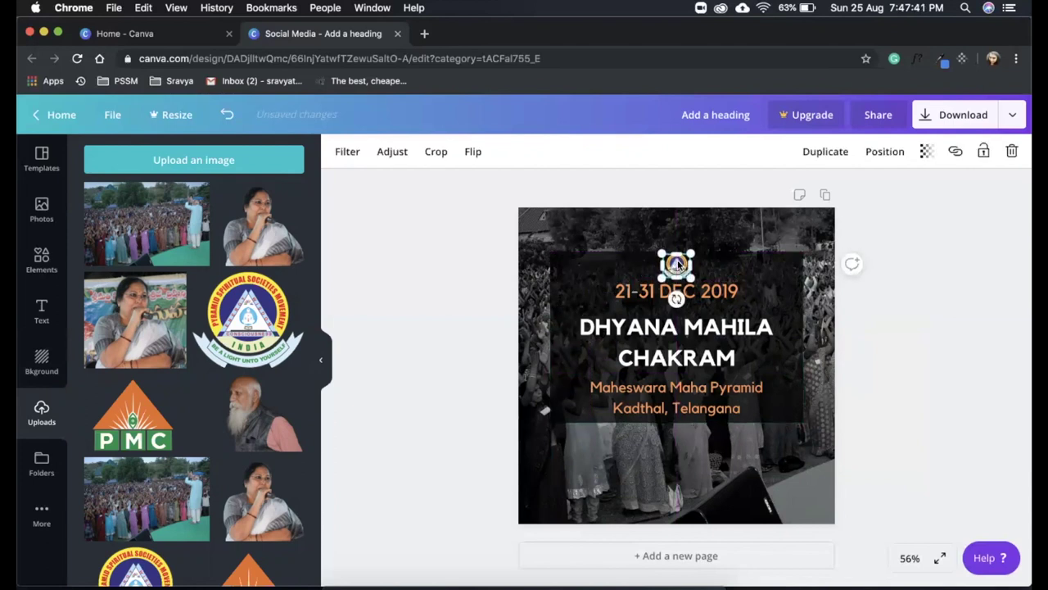
click(905, 399)
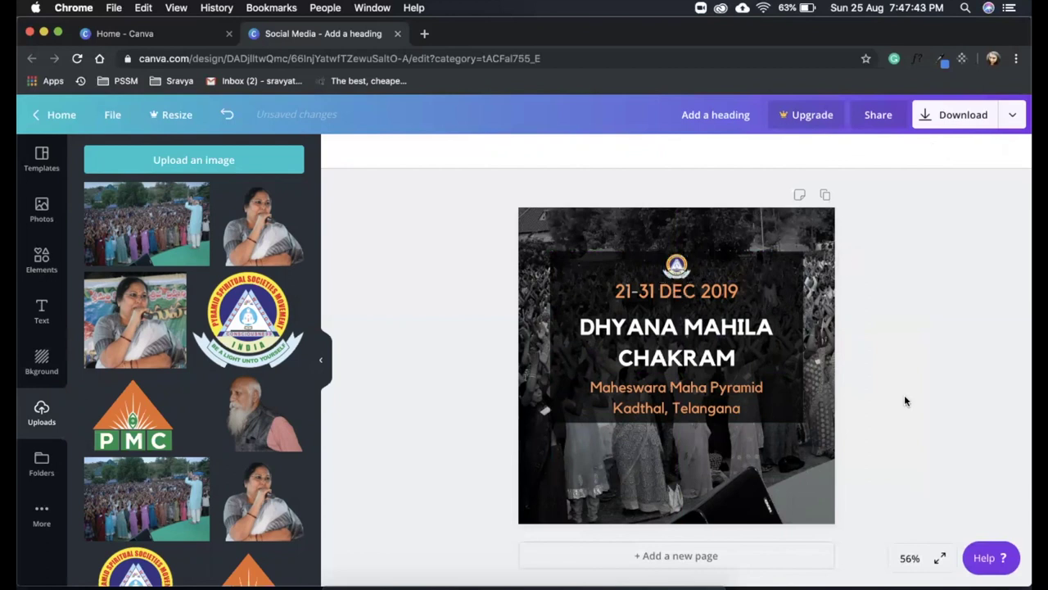
Shift the date slightly down and enlarge the logo a little above it.
mouse_move(696, 291)
mouse_down()
mouse_move(691, 278)
mouse_move(700, 285)
mouse_up()
click(910, 354)
click(678, 267)
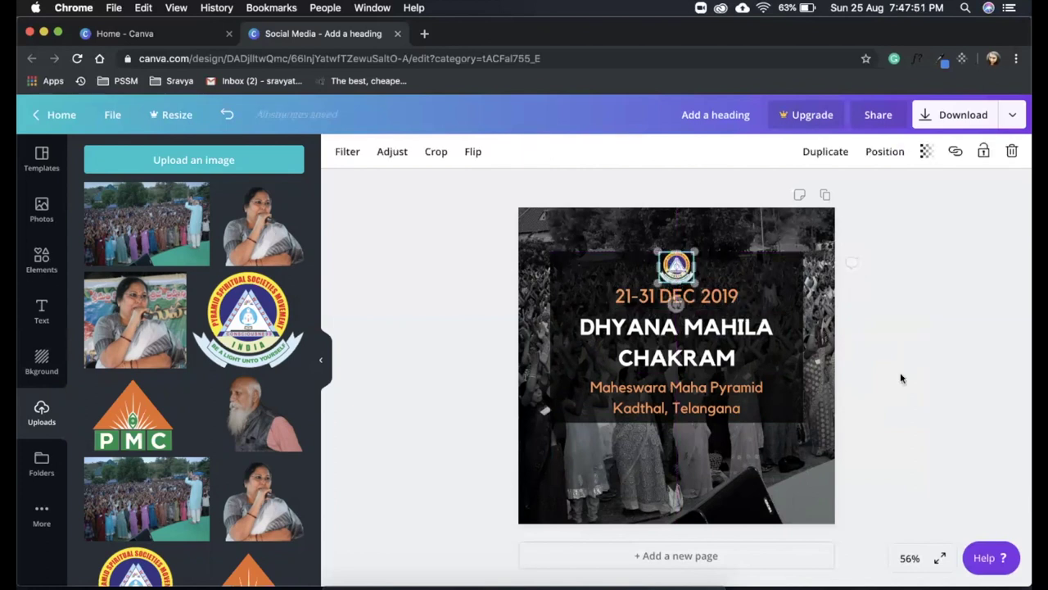
click(926, 386)
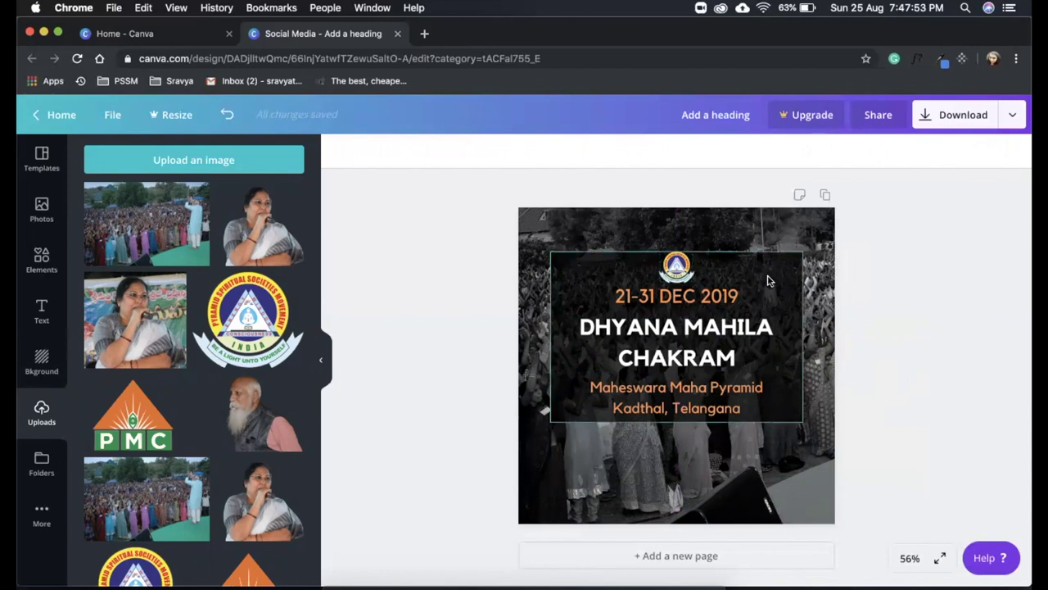
Extend the dark overlay box slightly upward and raise the logo a little inside it.
click(768, 281)
drag(674, 246, 674, 240)
click(935, 405)
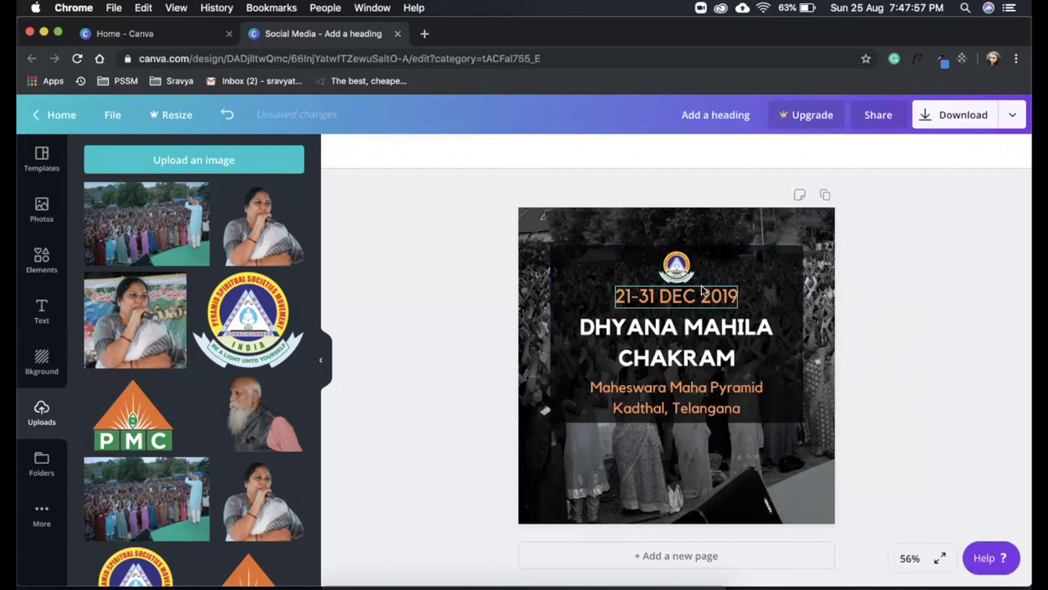
click(678, 263)
drag(681, 262, 681, 260)
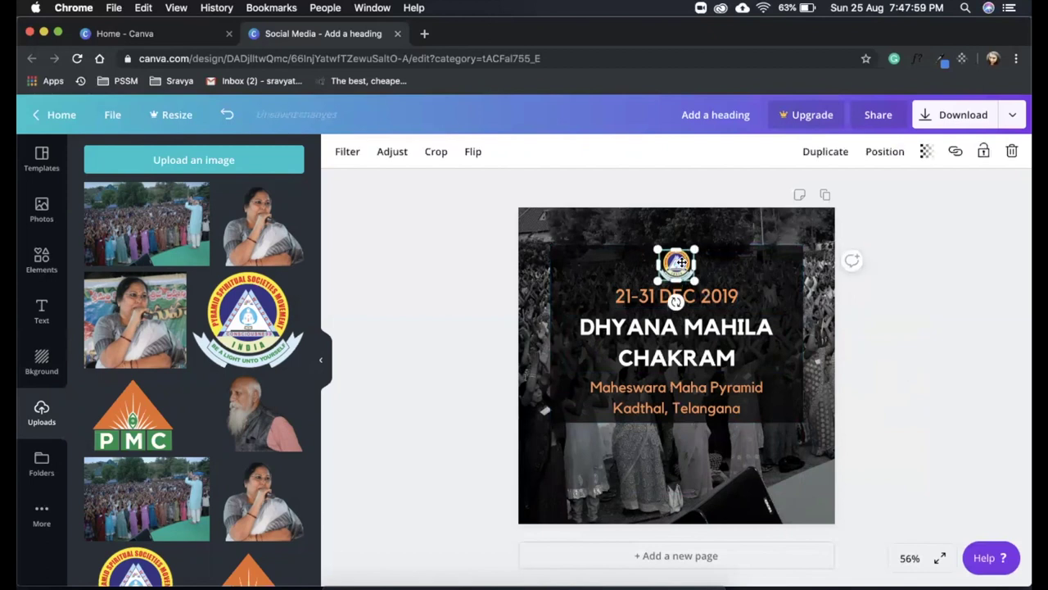
click(975, 368)
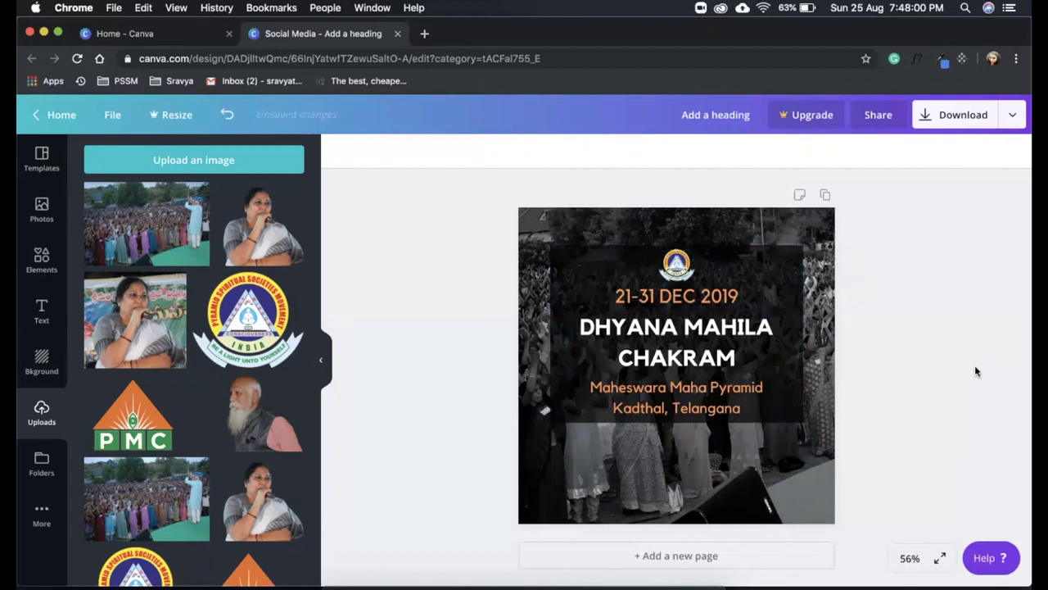
Set the date text's font size to 32.
click(719, 298)
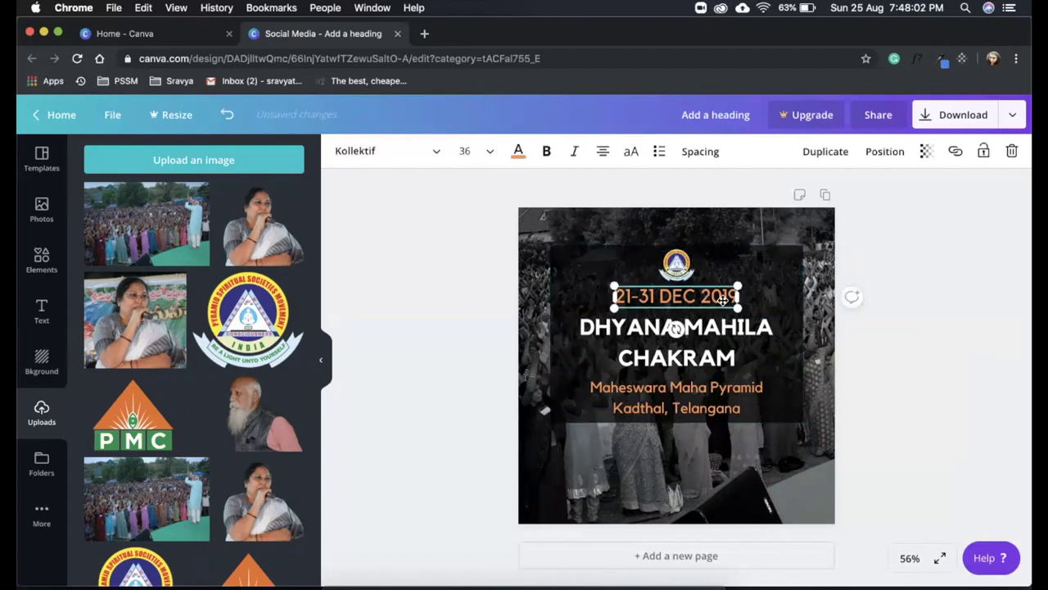
click(491, 153)
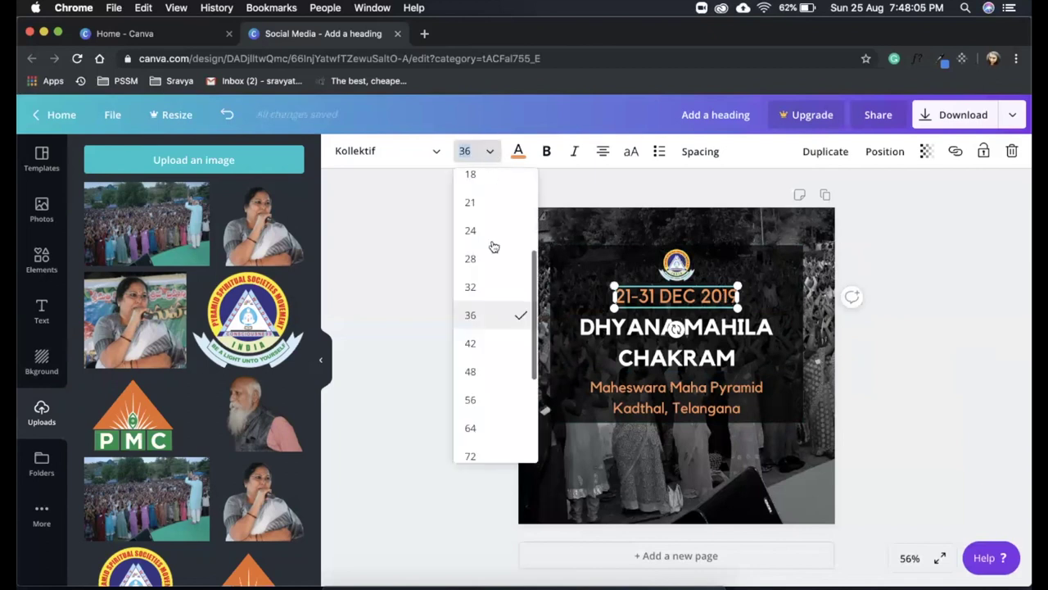
click(490, 286)
click(472, 344)
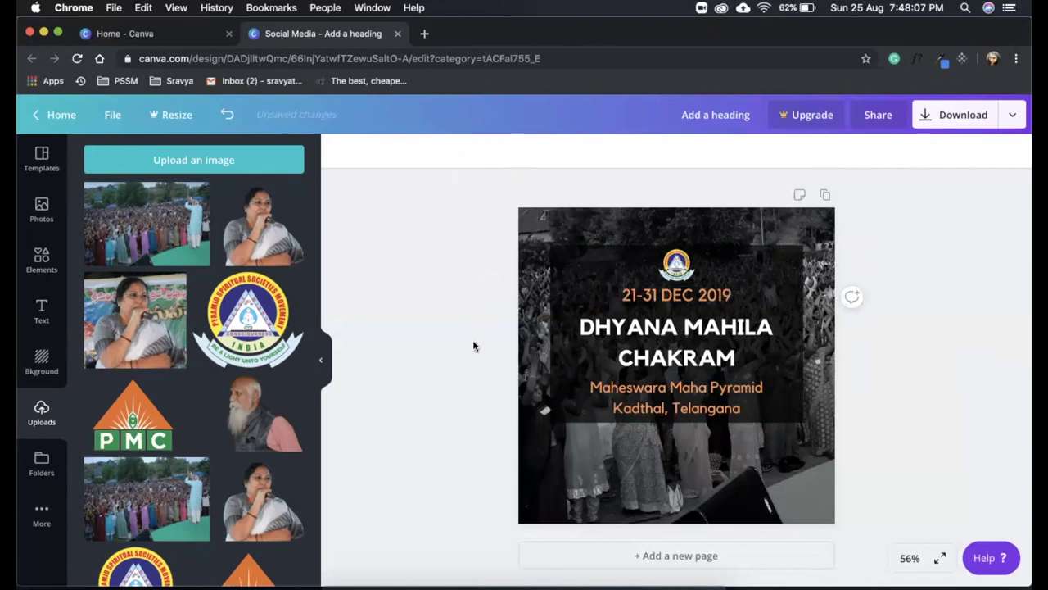
Match the date's font size to the venue text at 28 and move the date slightly down between logo and heading.
click(704, 404)
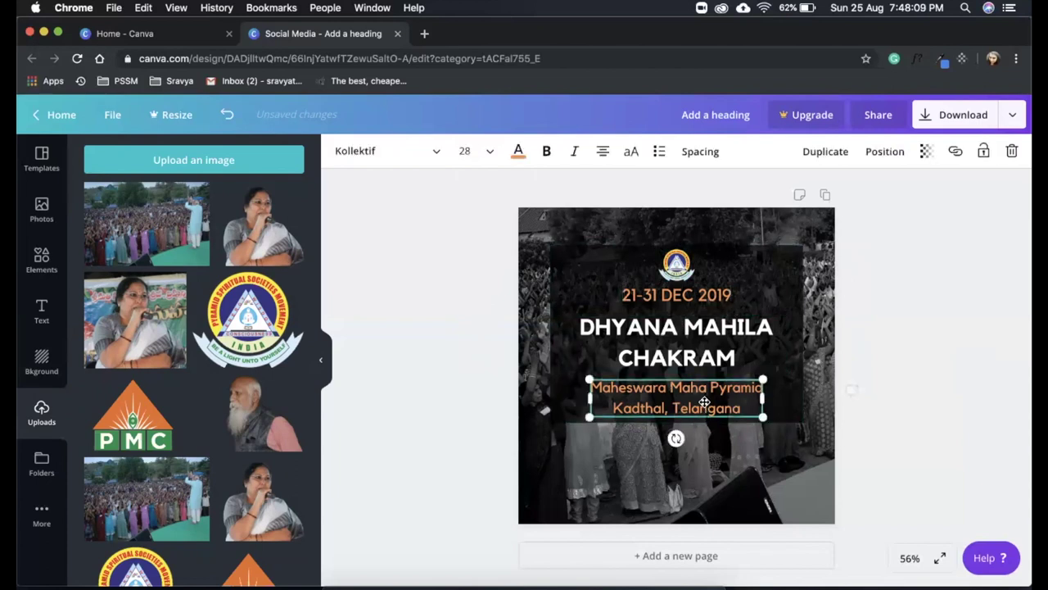
click(655, 295)
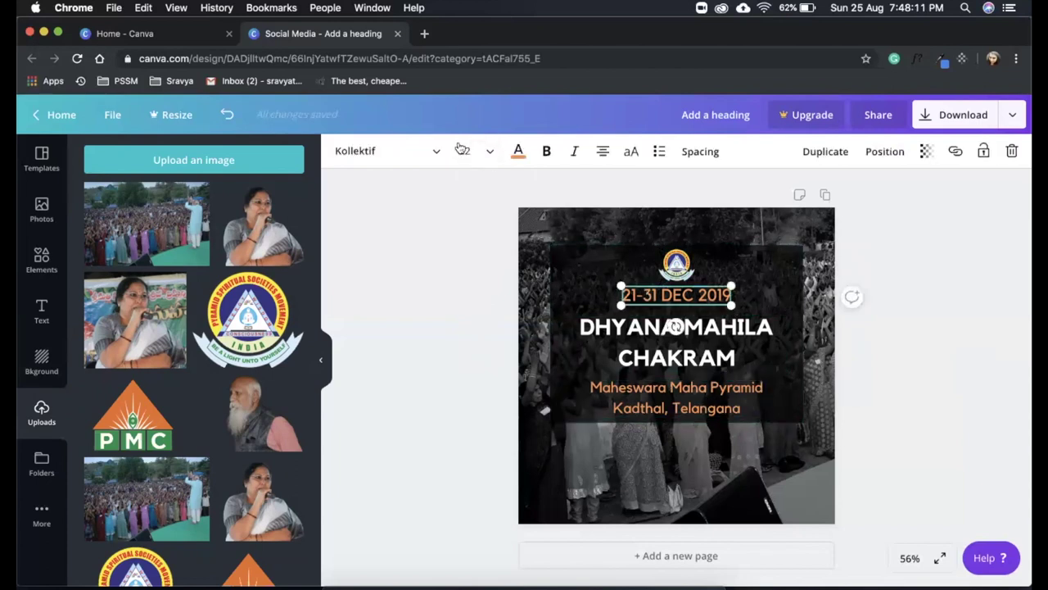
click(475, 151)
click(480, 286)
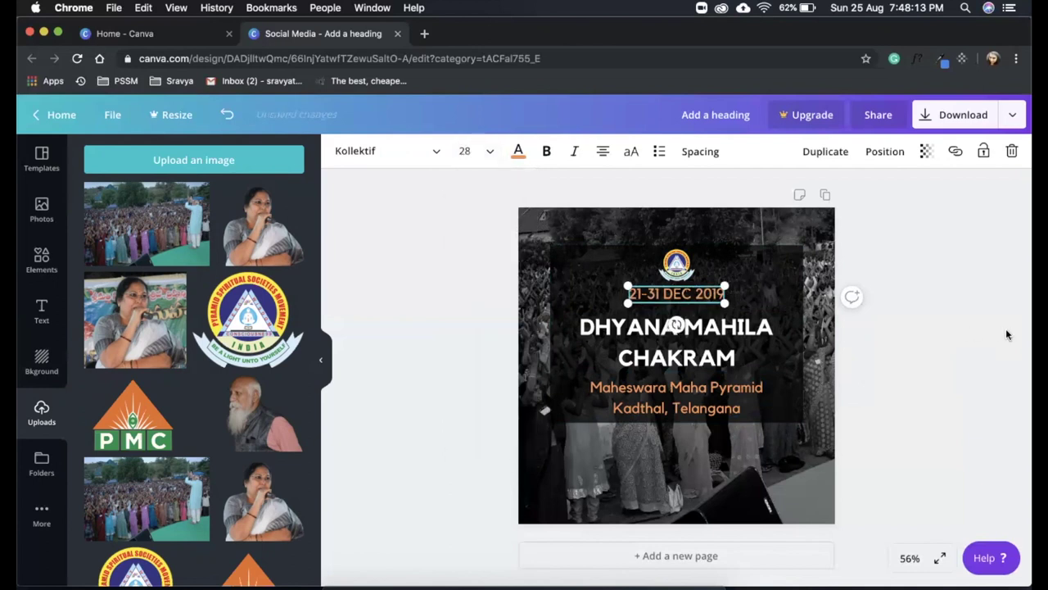
click(1006, 329)
drag(680, 296, 679, 300)
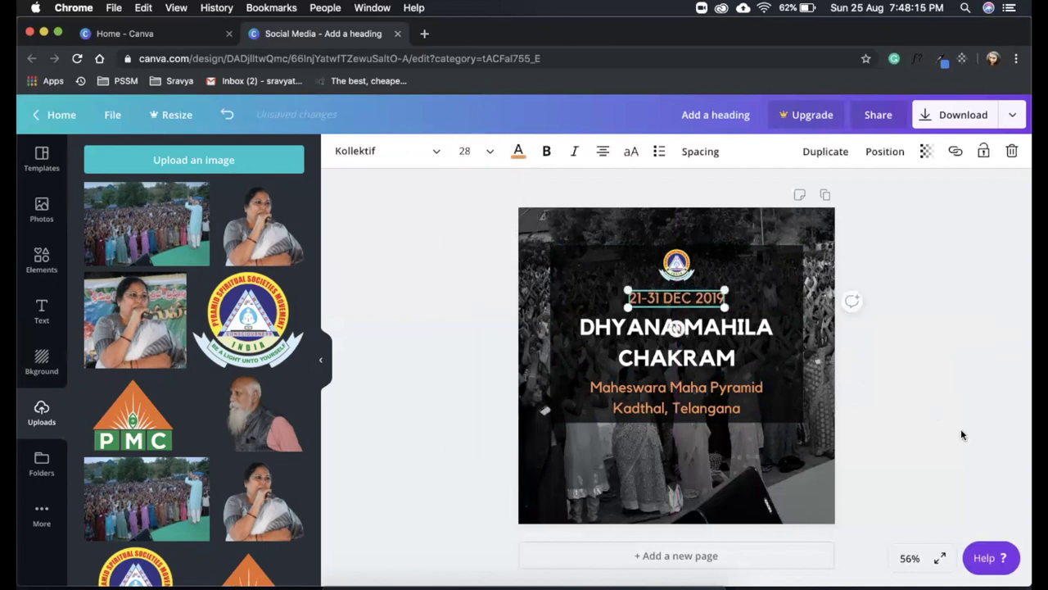
click(962, 435)
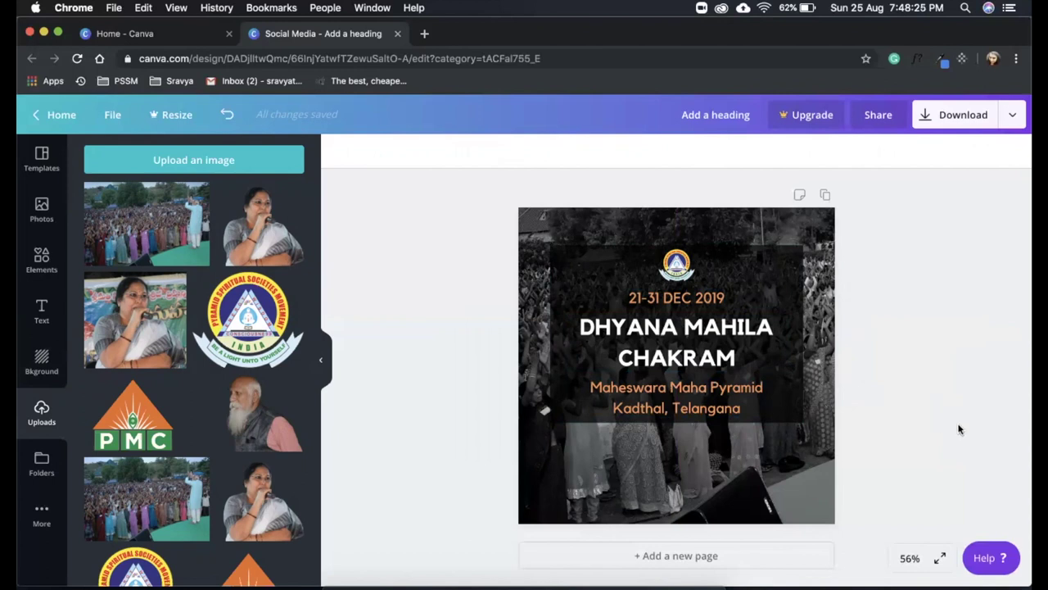
Add the cutout photo of the bearded man, shrink it and fit it into the dark box's lower-right corner.
click(256, 420)
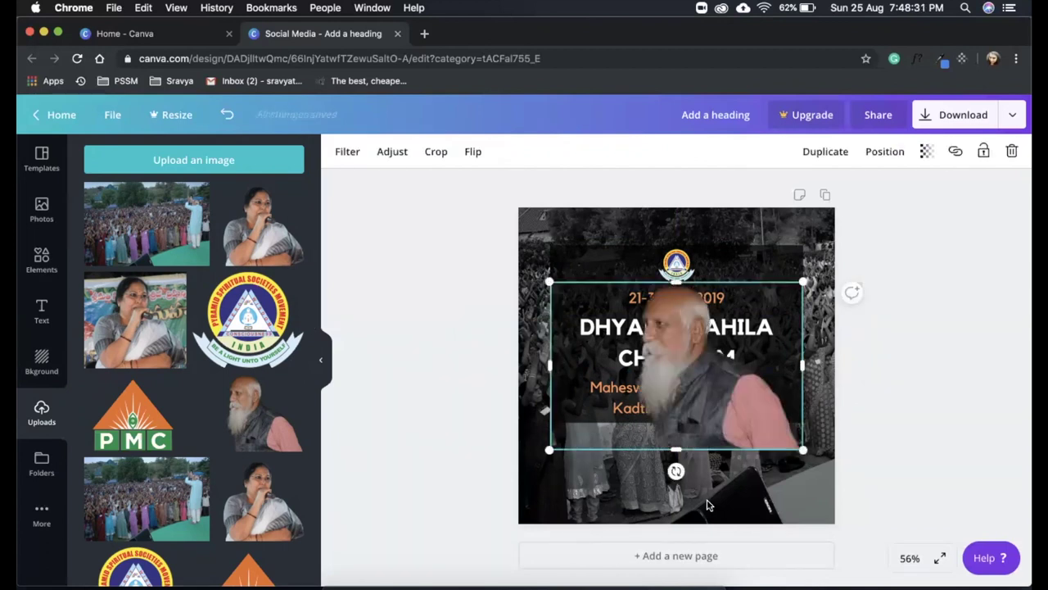
drag(801, 449, 780, 399)
drag(738, 364, 769, 383)
drag(803, 416, 796, 409)
drag(760, 378, 791, 405)
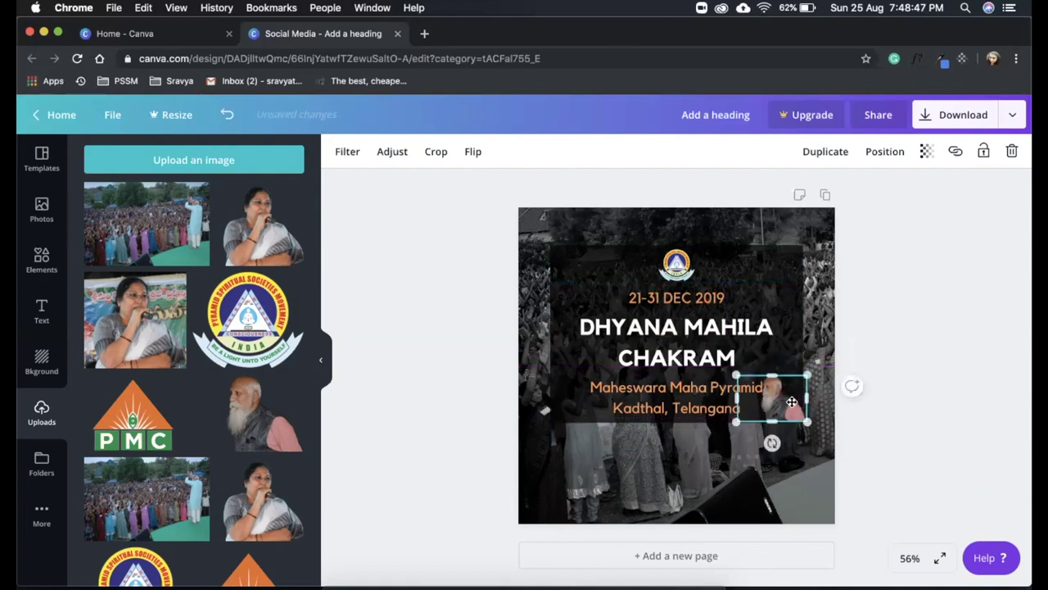
drag(800, 398, 795, 398)
click(935, 349)
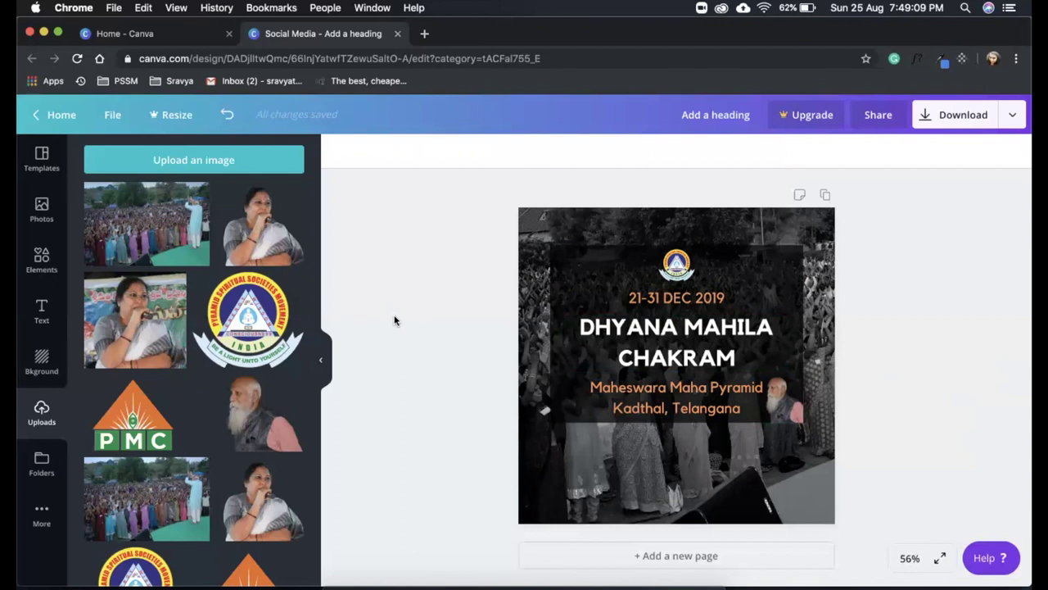
Place a reduced cutout photo of the woman with the microphone in the design's lower-left corner and open its filter choices.
click(257, 220)
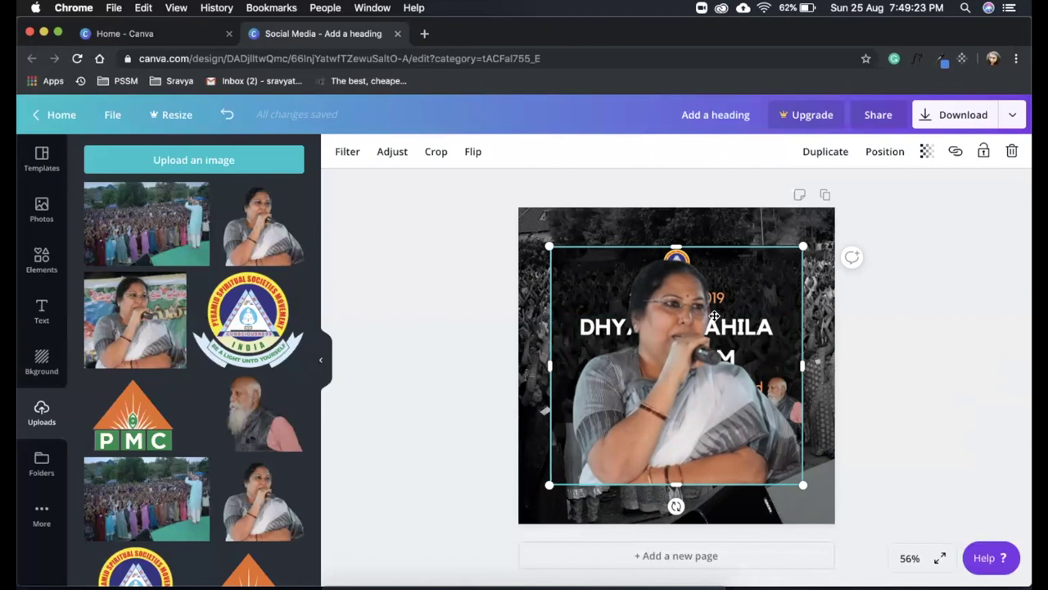
drag(802, 247, 710, 334)
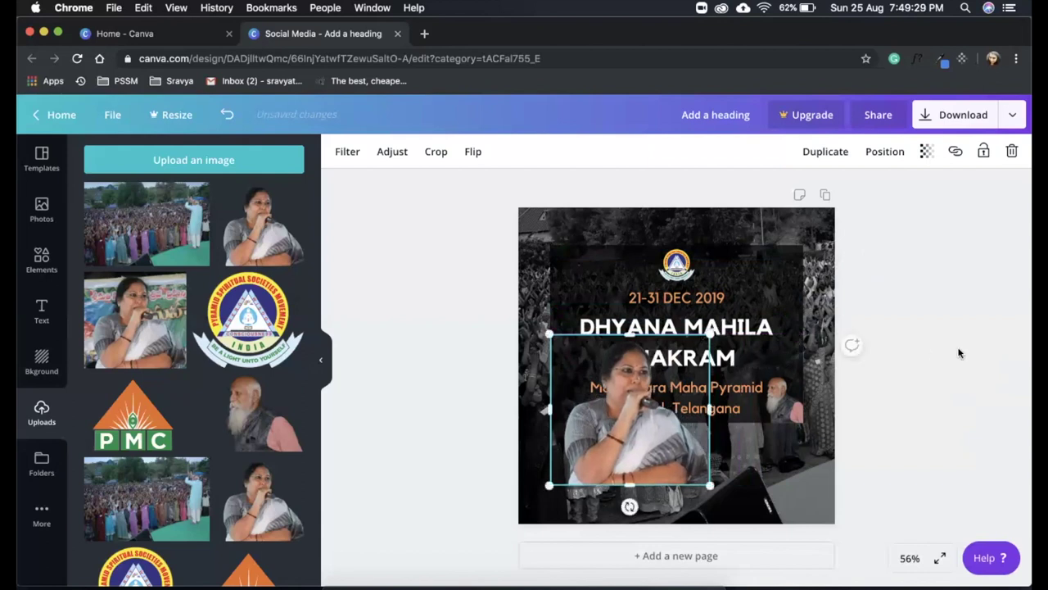
click(960, 353)
drag(605, 439, 582, 443)
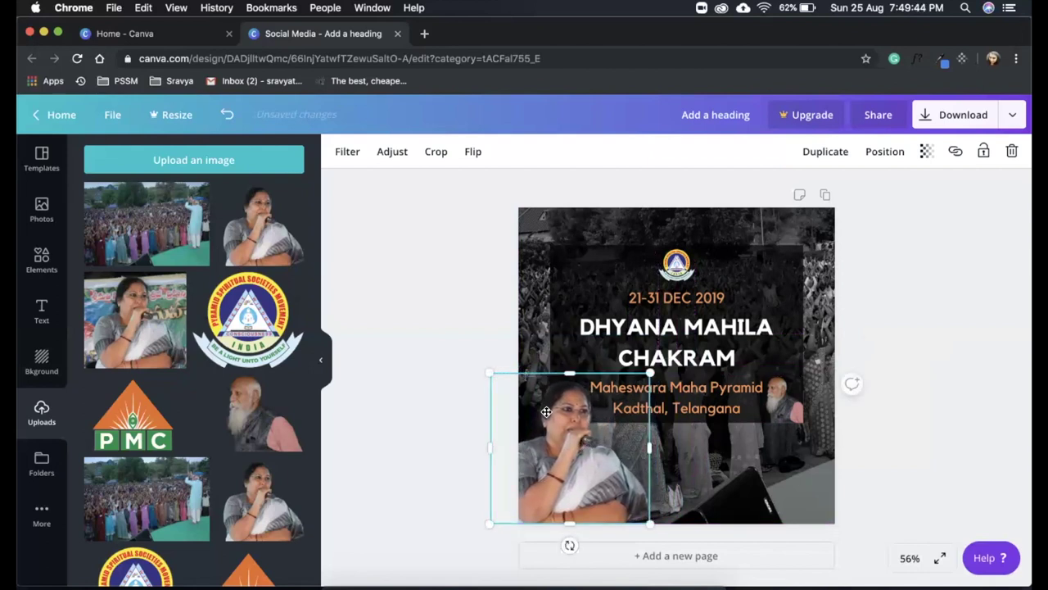
drag(546, 411, 548, 413)
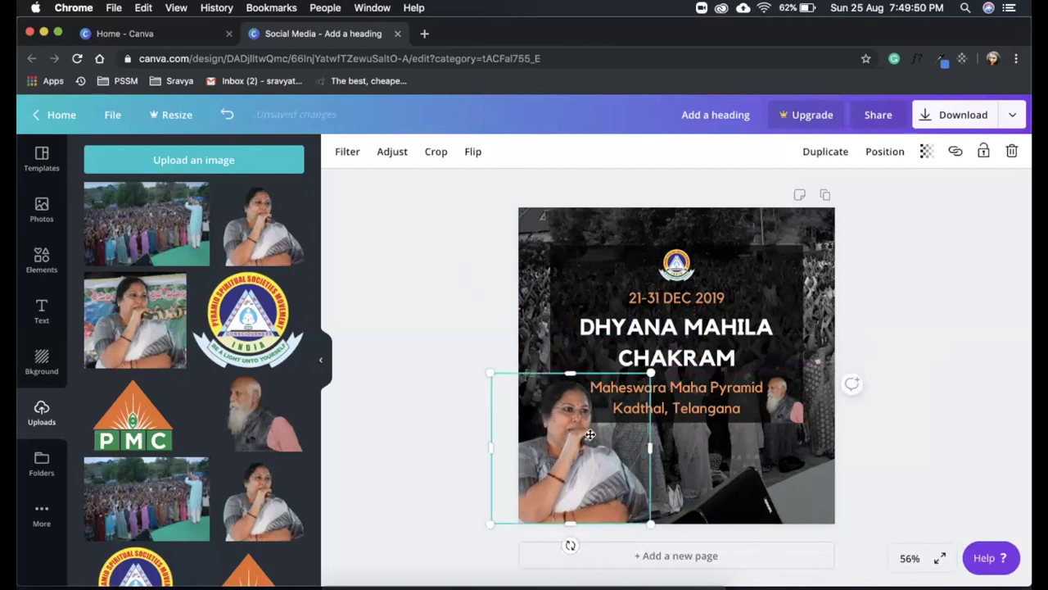
click(347, 156)
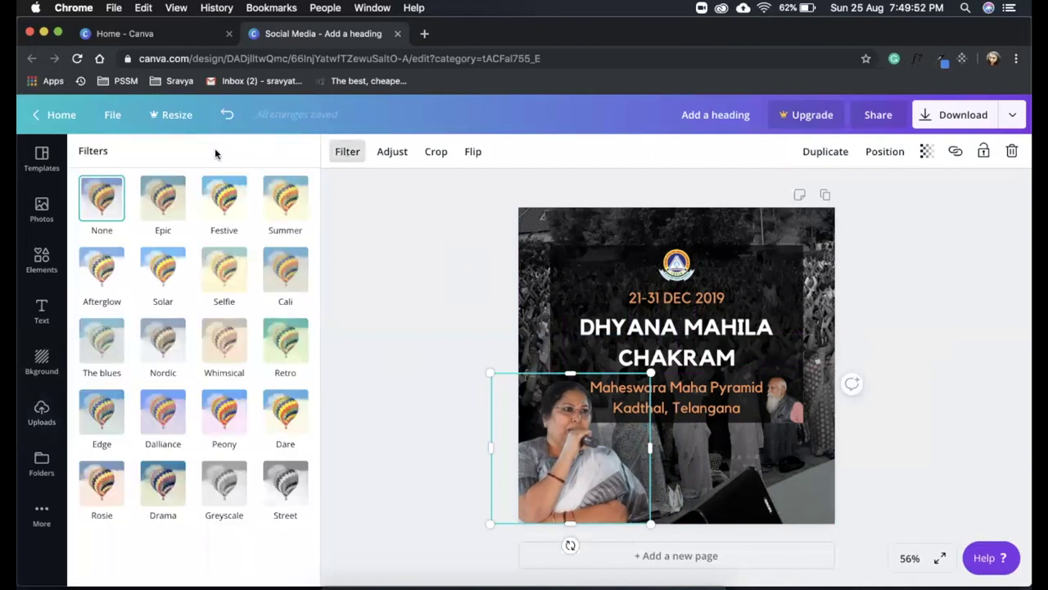
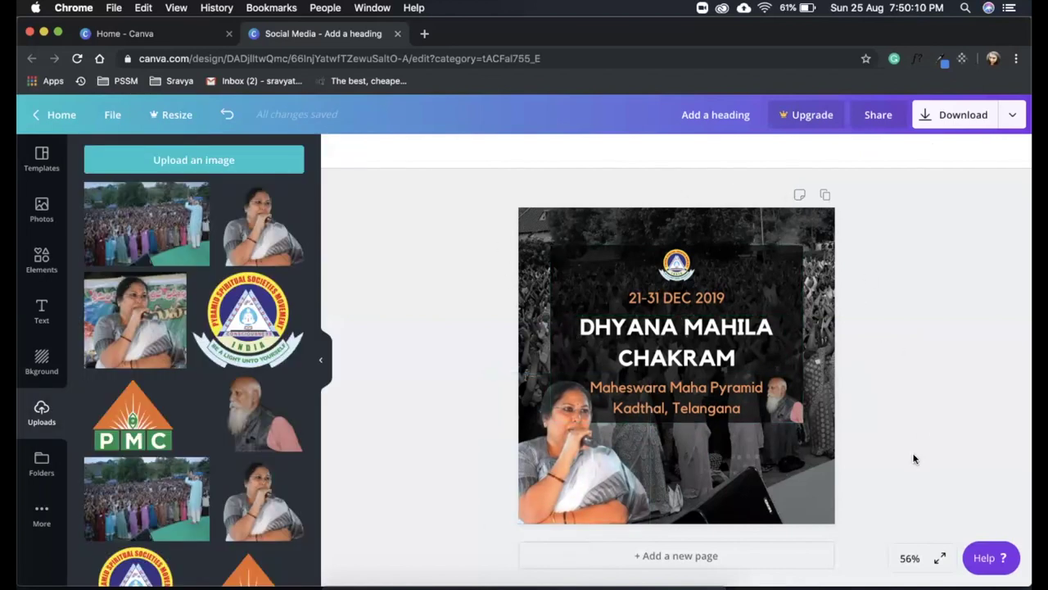
Try moving the dark overlay box upward on its own, undo the move and deselect it.
click(786, 292)
click(692, 271)
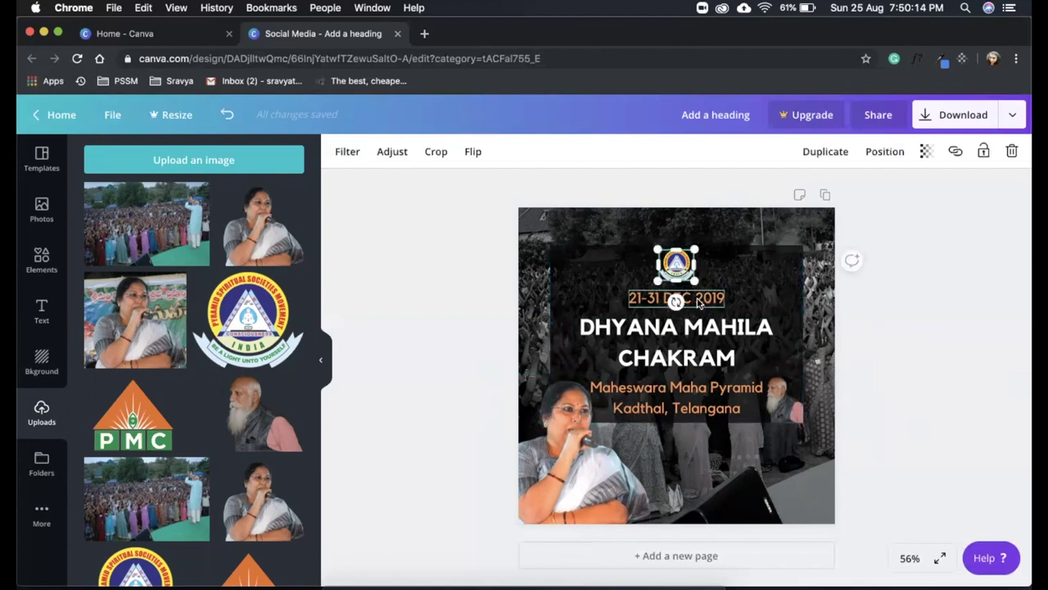
click(677, 299)
click(680, 343)
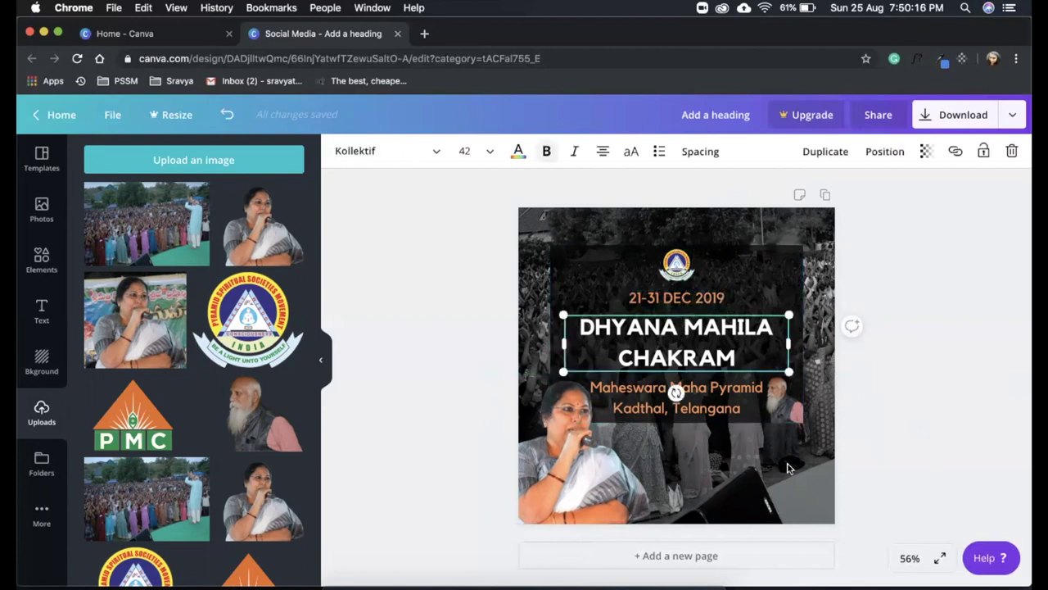
drag(769, 268, 759, 242)
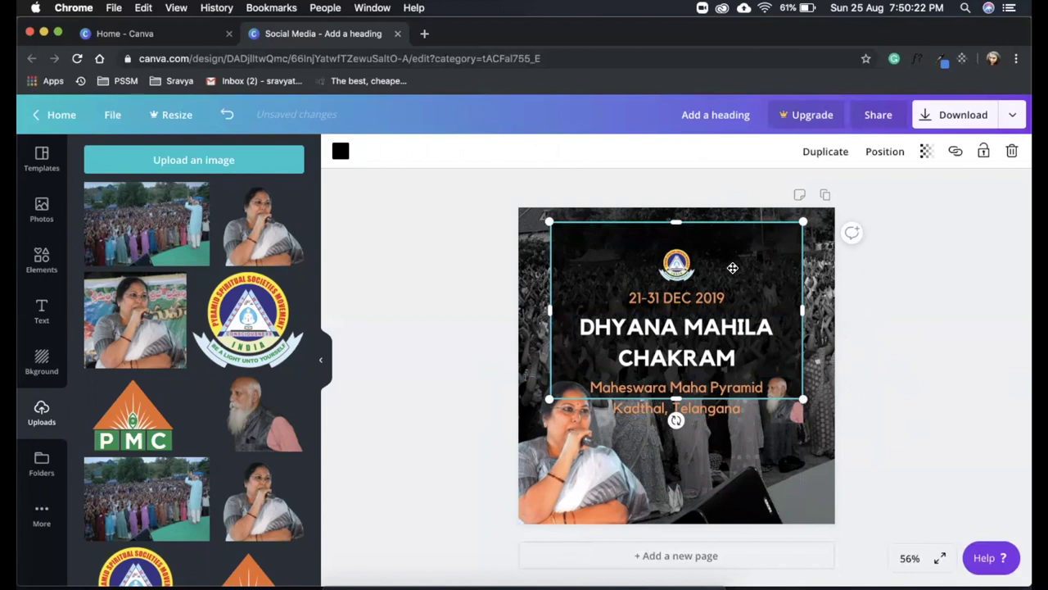
key(super+z)
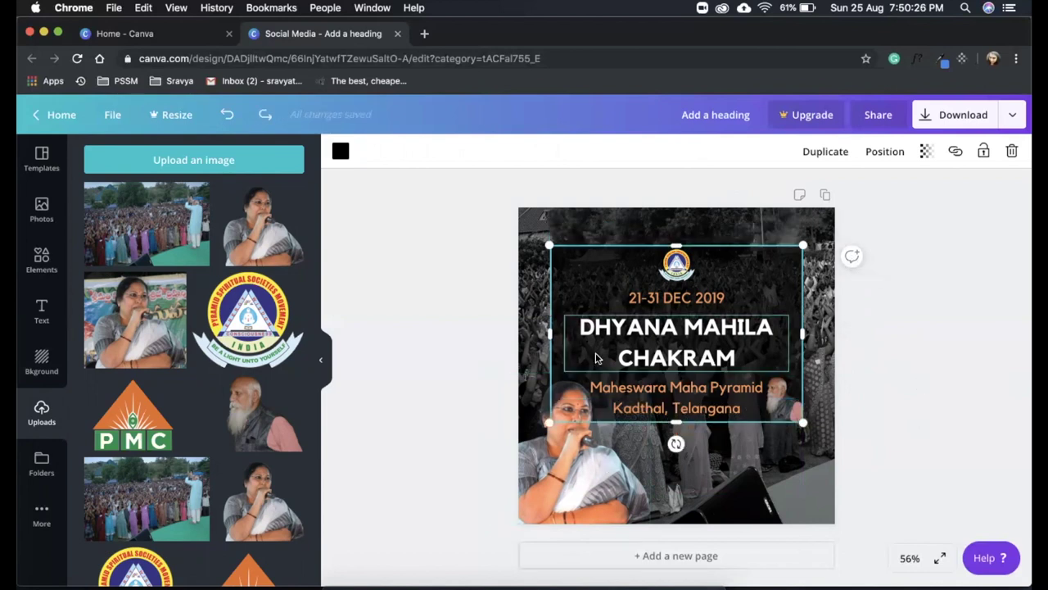
click(921, 420)
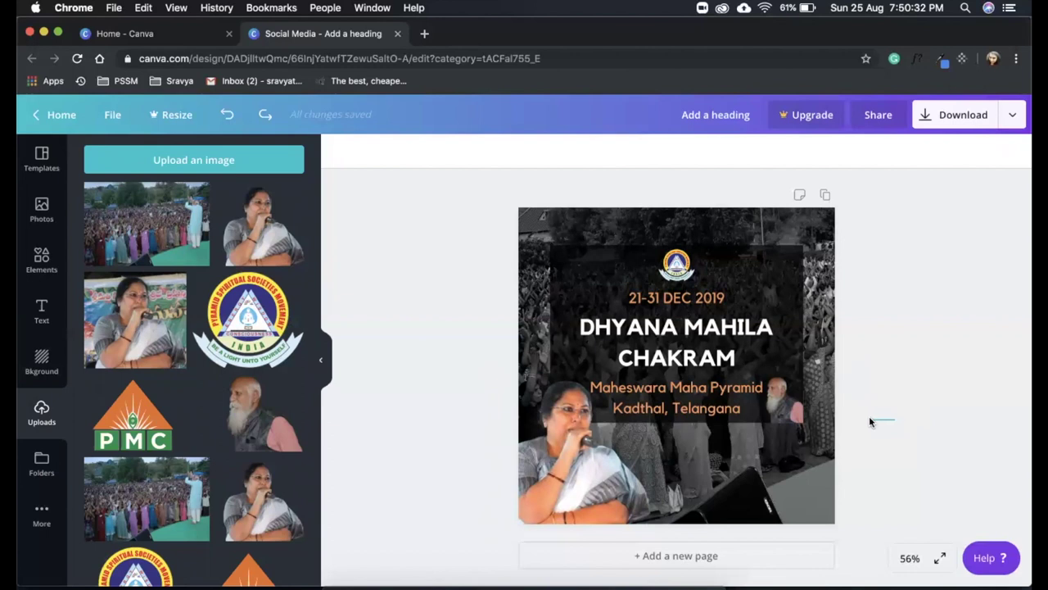
Group the dark box, logo, date, heading, venue and bearded man's photo, and shift the group slightly to the right.
drag(850, 418, 670, 243)
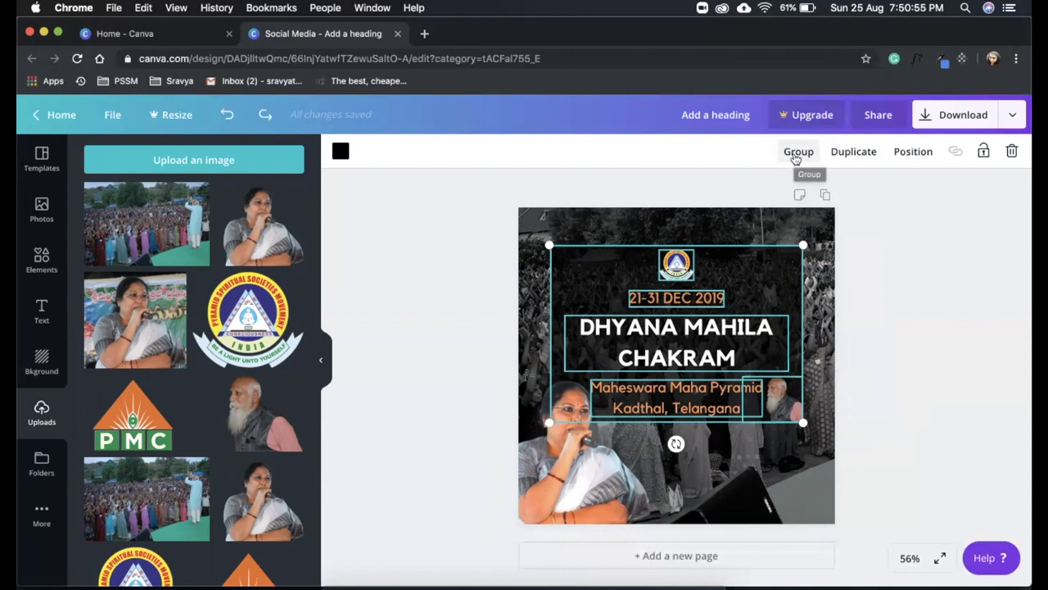
click(796, 151)
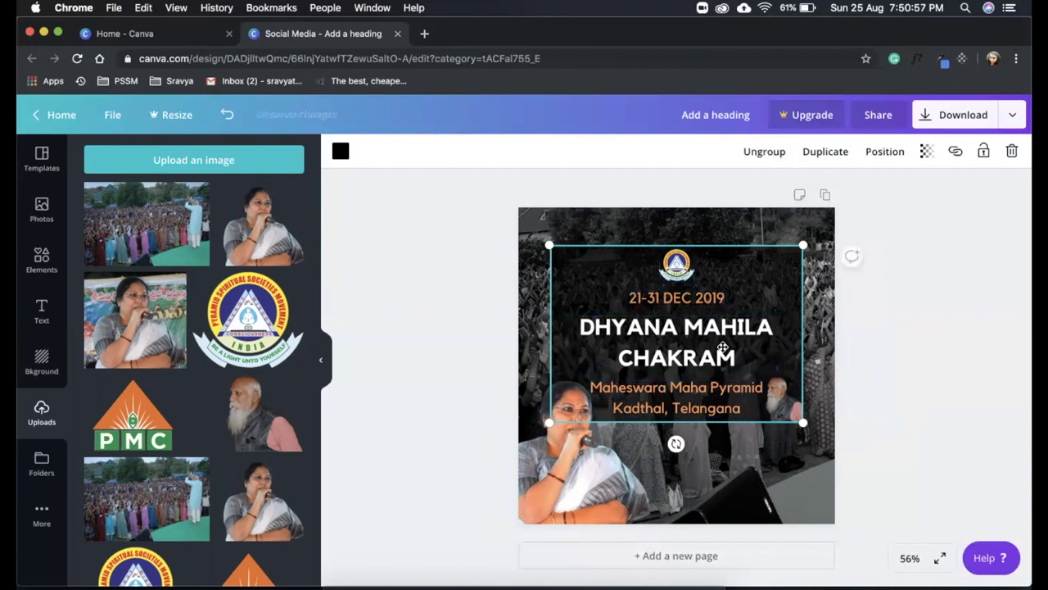
drag(722, 348, 747, 302)
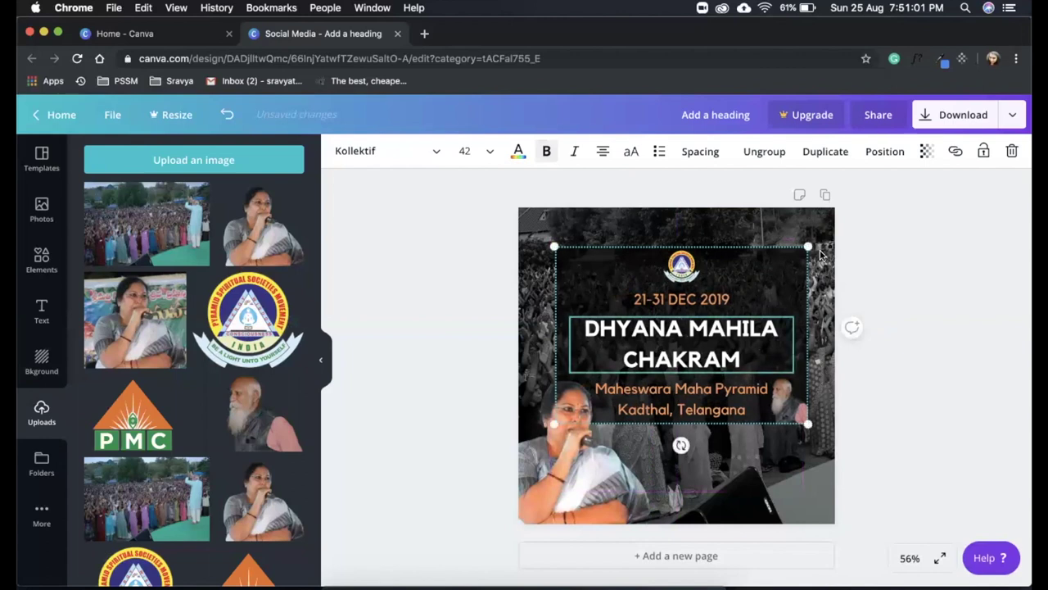
Move the grouped dark box and its contents upward and centre it horizontally on the design.
mouse_move(808, 247)
mouse_down()
mouse_move(742, 328)
mouse_move(919, 168)
mouse_move(809, 249)
mouse_up()
click(940, 354)
drag(712, 321, 706, 302)
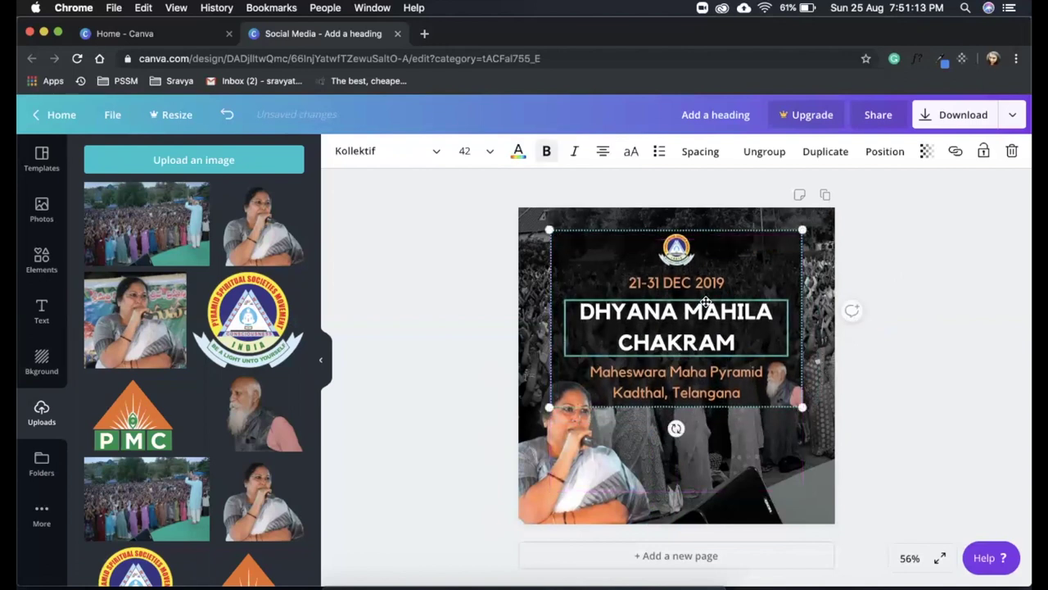
click(955, 243)
drag(778, 247, 777, 255)
click(965, 354)
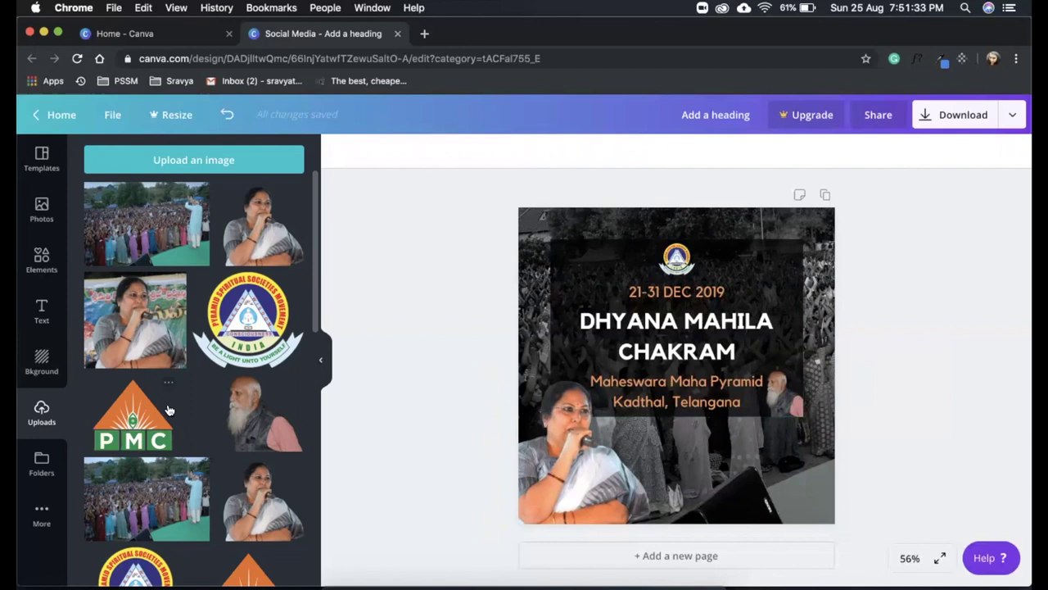
Add the uploaded PMC logo, shrink it and place it in the design's lower-right corner below the bearded man's photo.
click(130, 420)
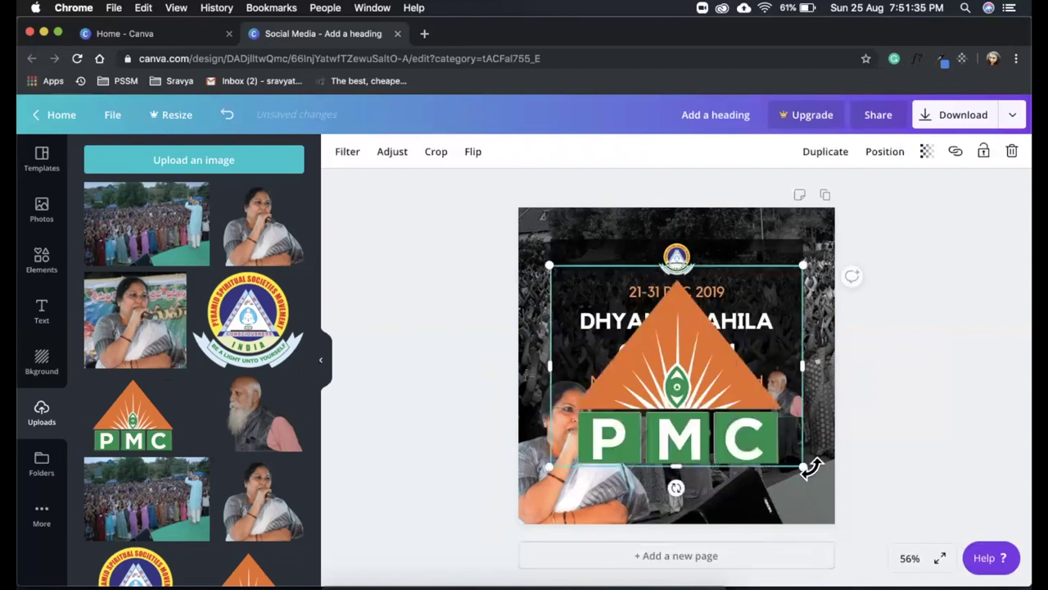
drag(709, 409, 781, 463)
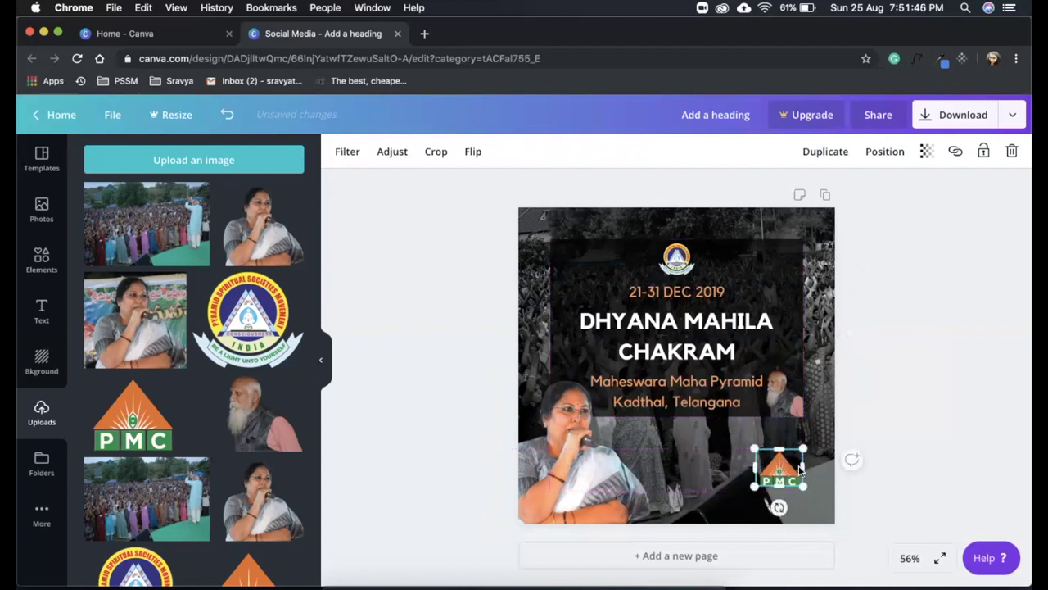
click(920, 442)
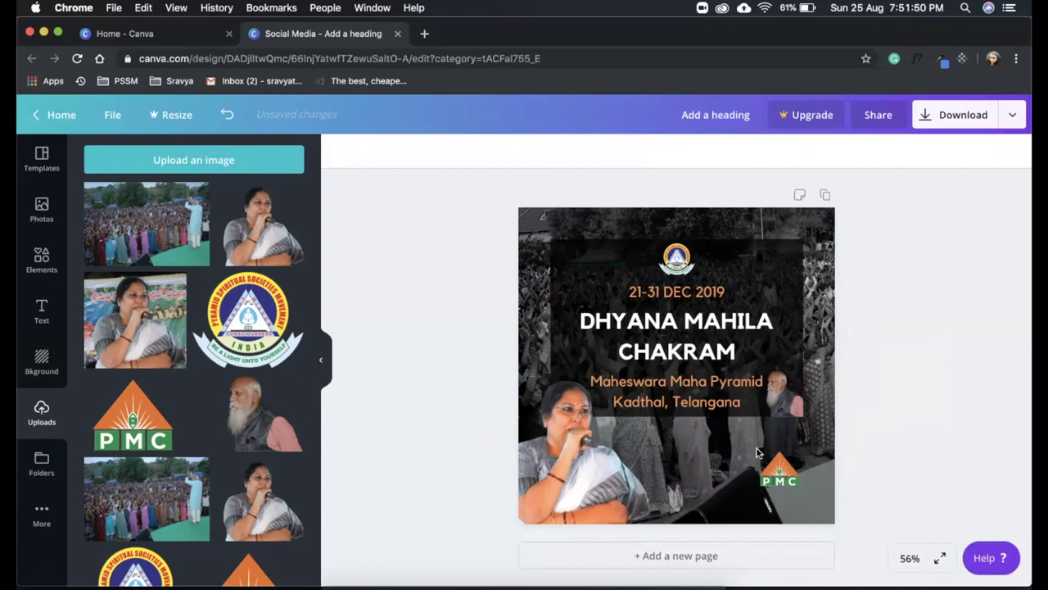
click(41, 309)
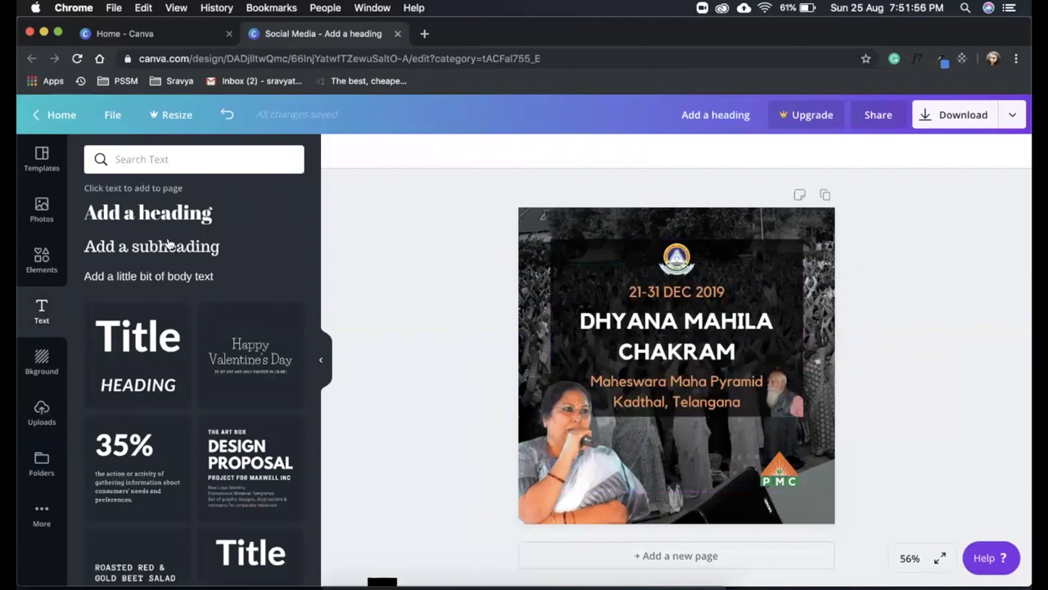
click(150, 248)
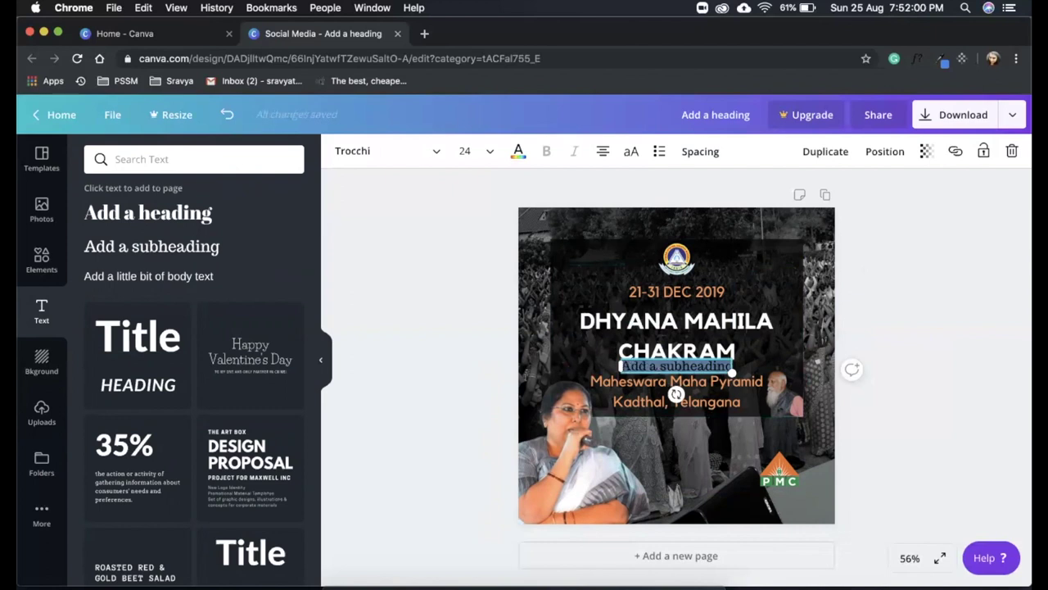
text(WATCH)
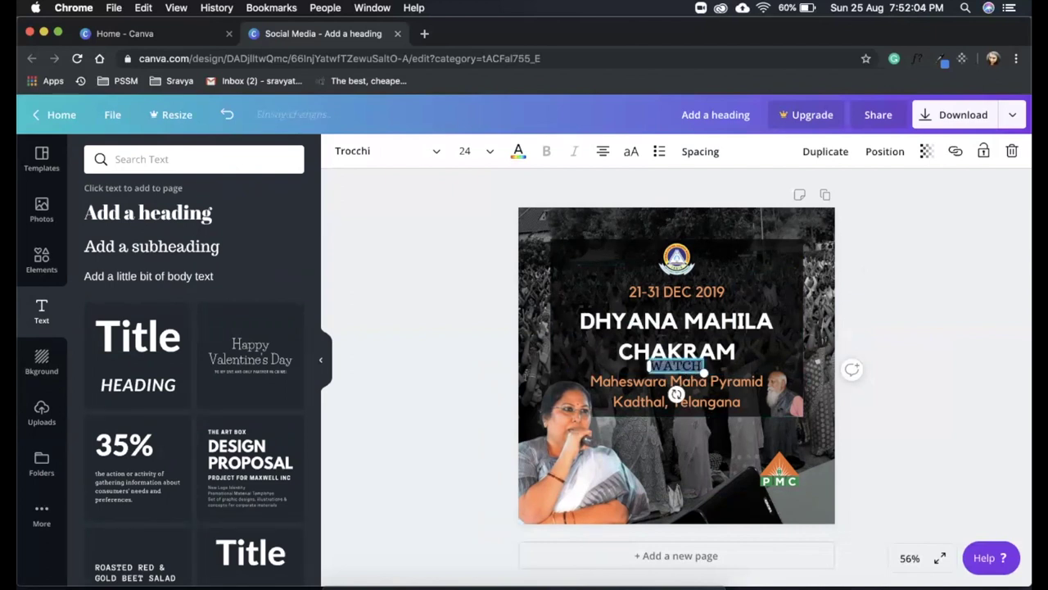
key(BackSpace)
click(941, 344)
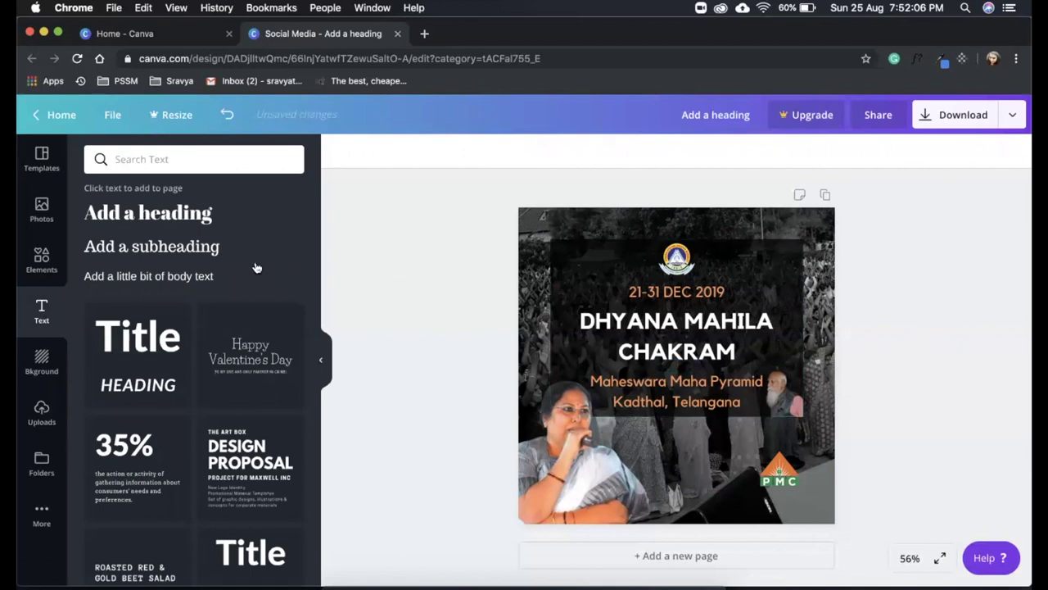
Add a subheading to the design and replace its placeholder text with "WATCH LIVE".
click(141, 249)
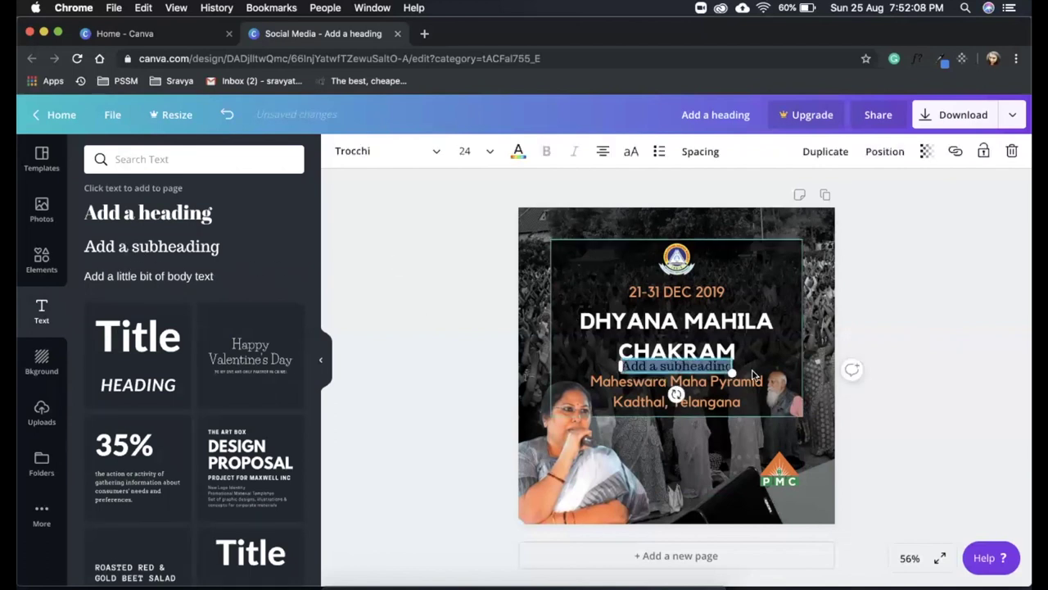
key(BackSpace)
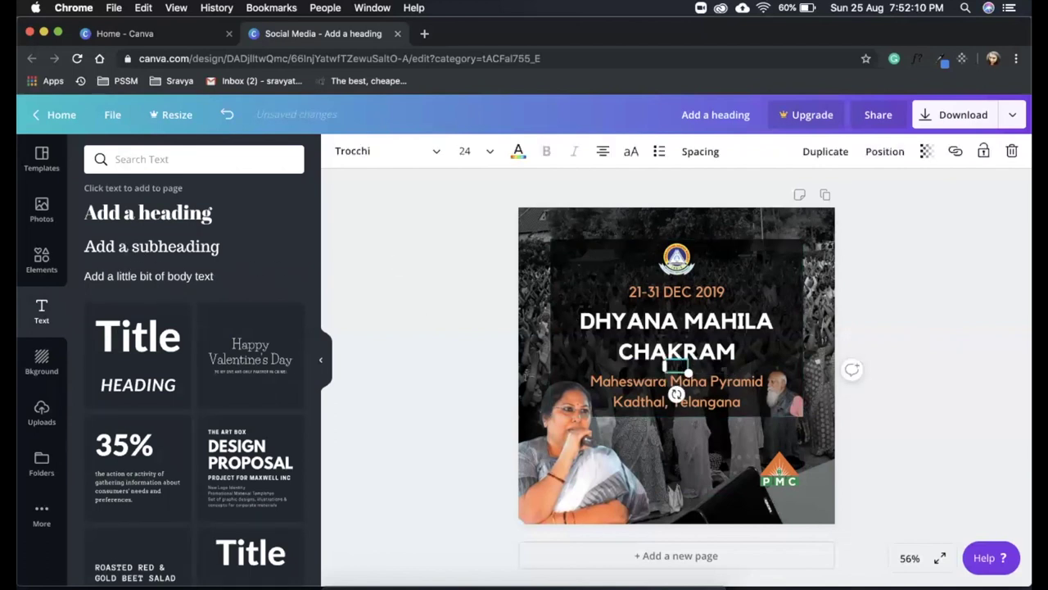
text(WATCH LIVE)
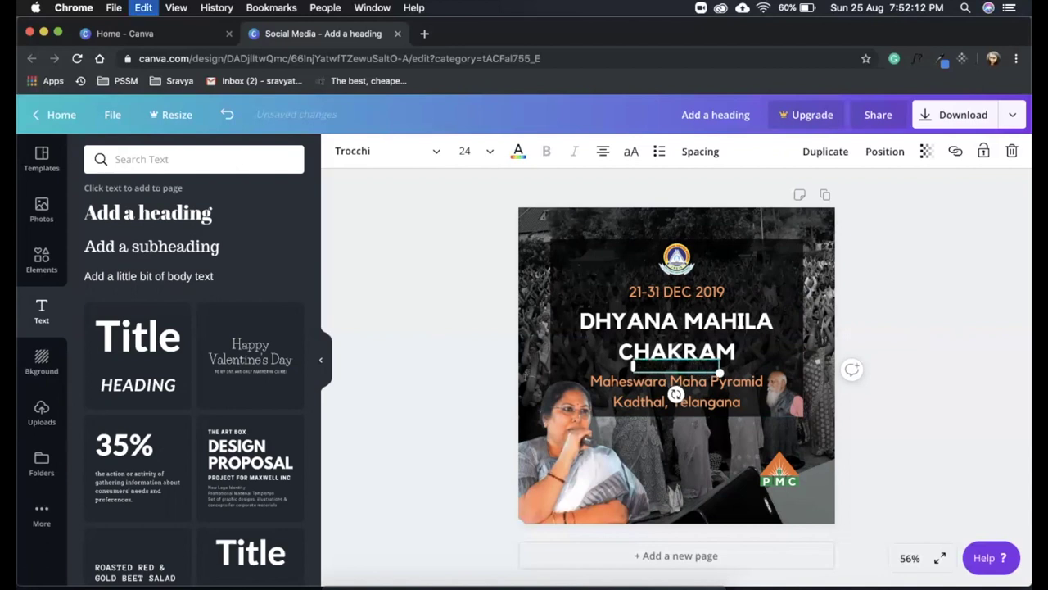
Set the "WATCH LIVE" text to the Kollektif font and colour it with the design's orange.
click(385, 151)
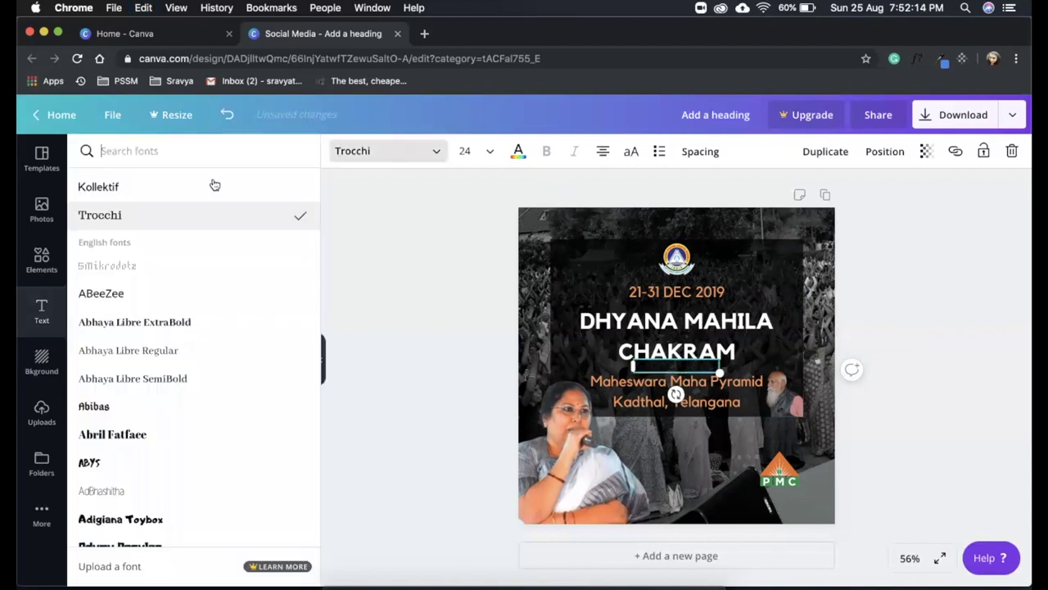
click(166, 188)
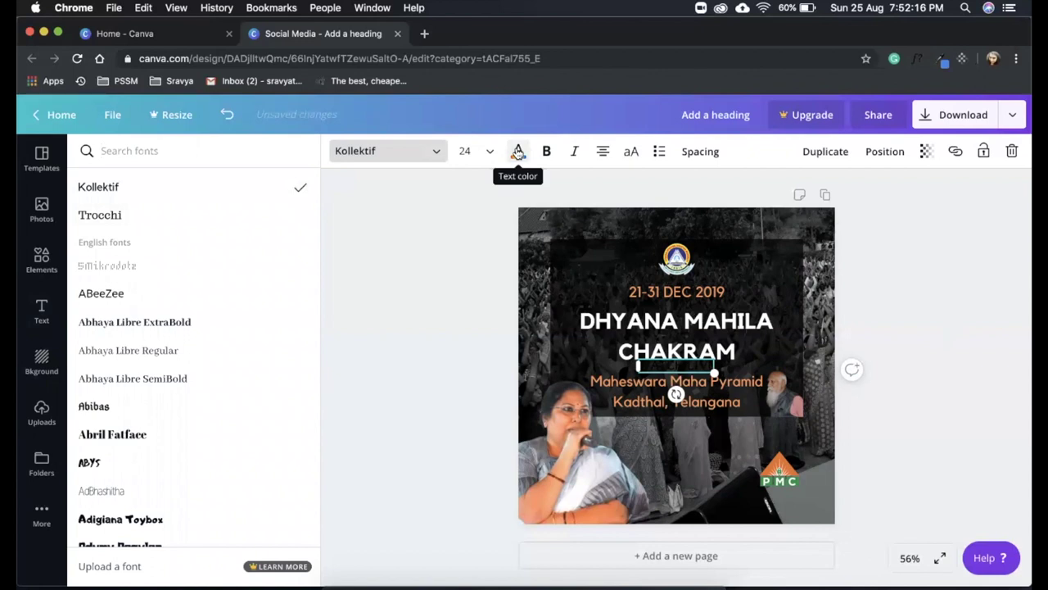
click(518, 152)
click(172, 205)
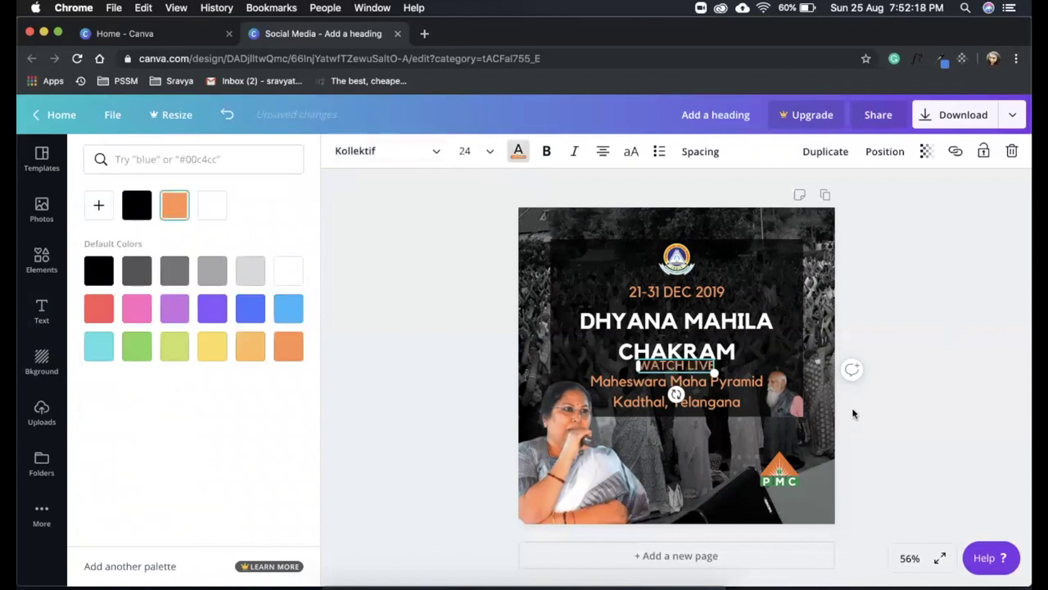
click(905, 434)
Place the "WATCH LIVE" text just above the PMC logo and nudge the logo slightly down to make room.
drag(694, 366, 796, 437)
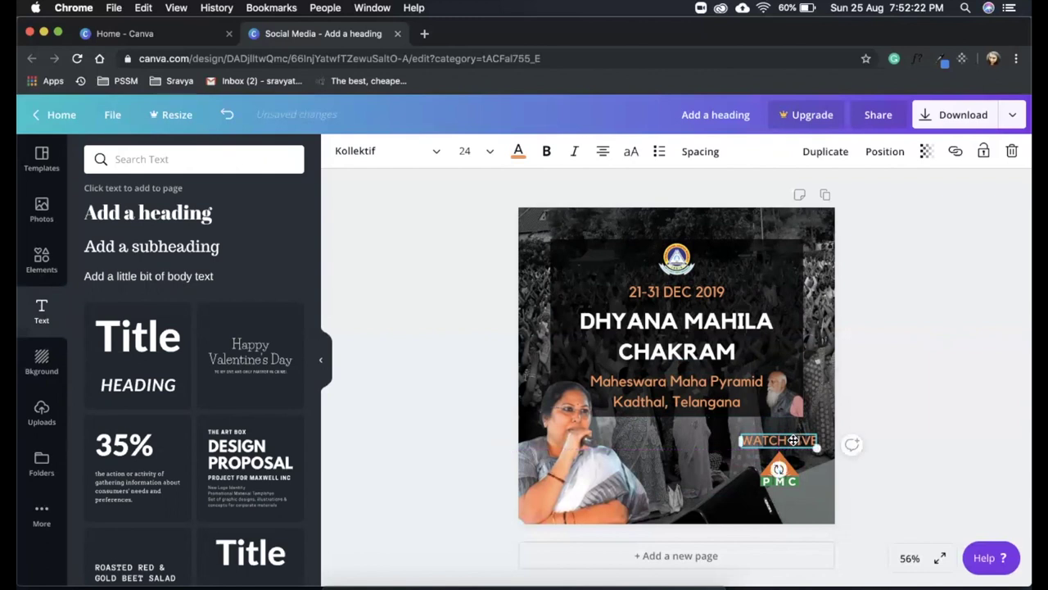
click(1002, 447)
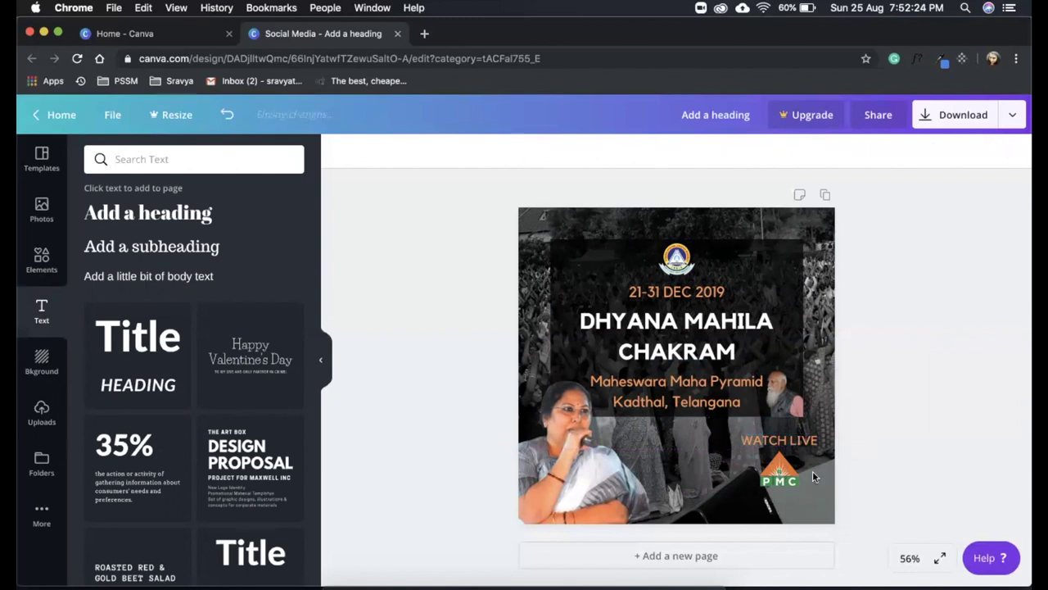
drag(780, 468, 781, 475)
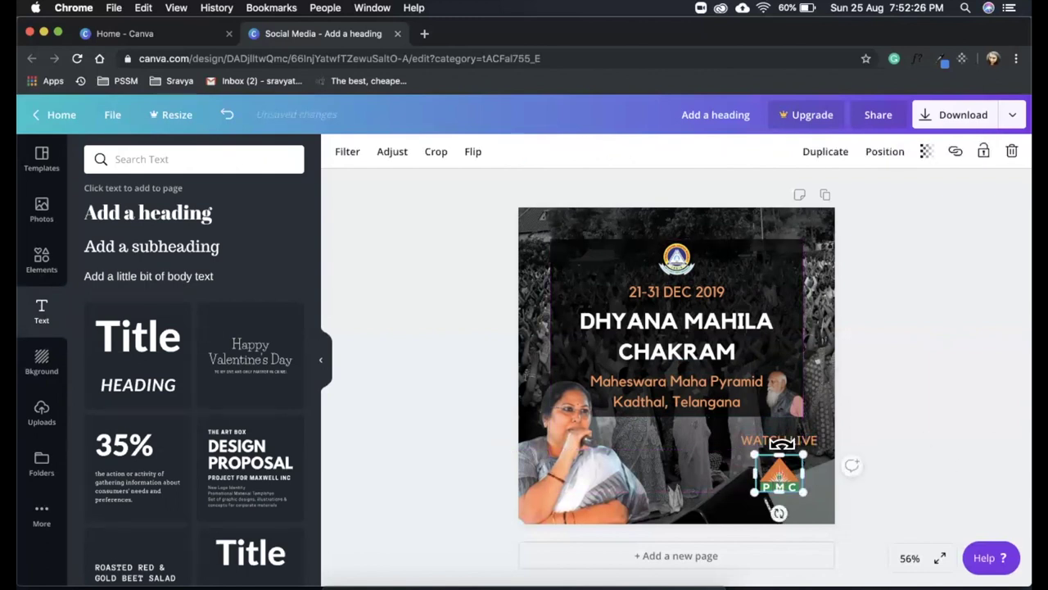
click(921, 465)
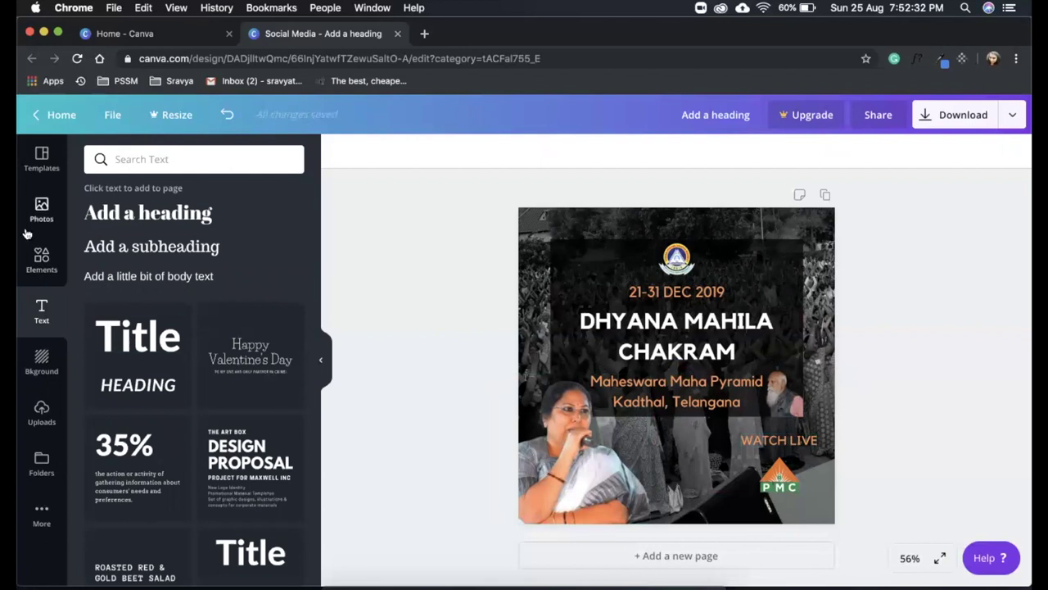
Add a square shape, colour it black and set its transparency to 72.
click(39, 261)
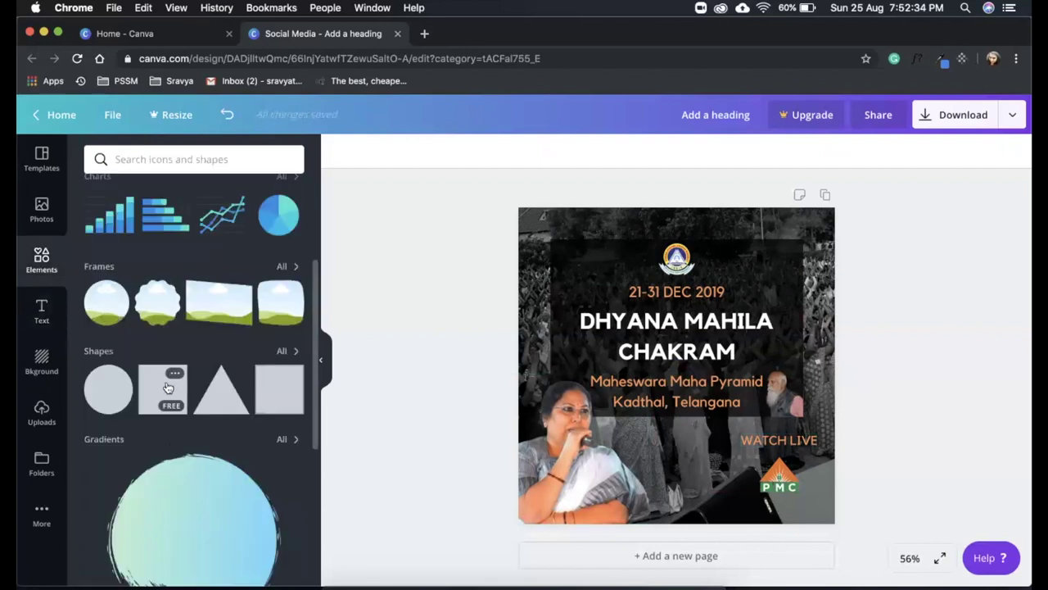
click(168, 388)
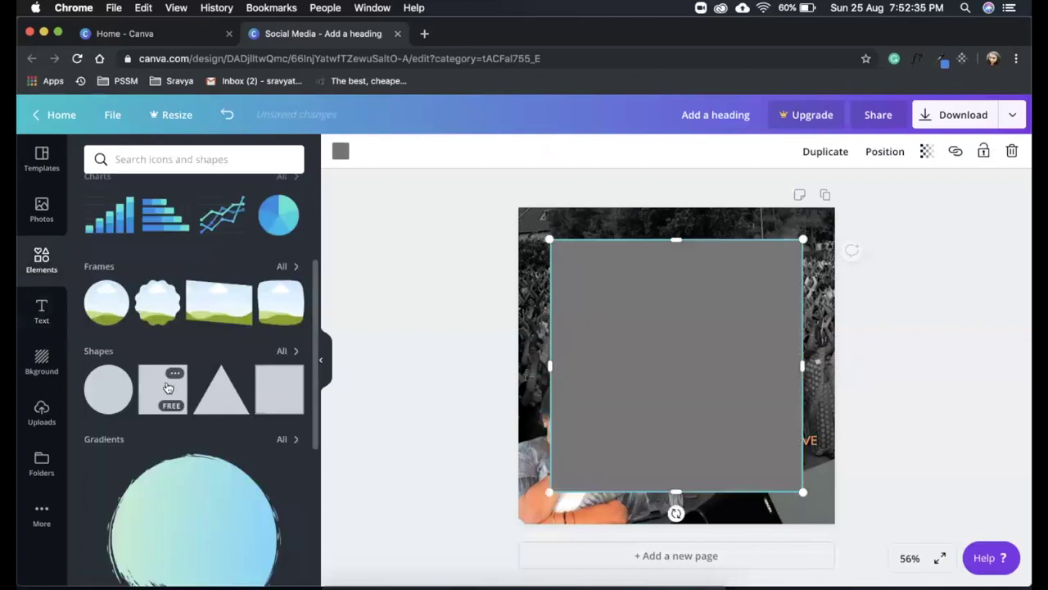
click(340, 151)
click(137, 205)
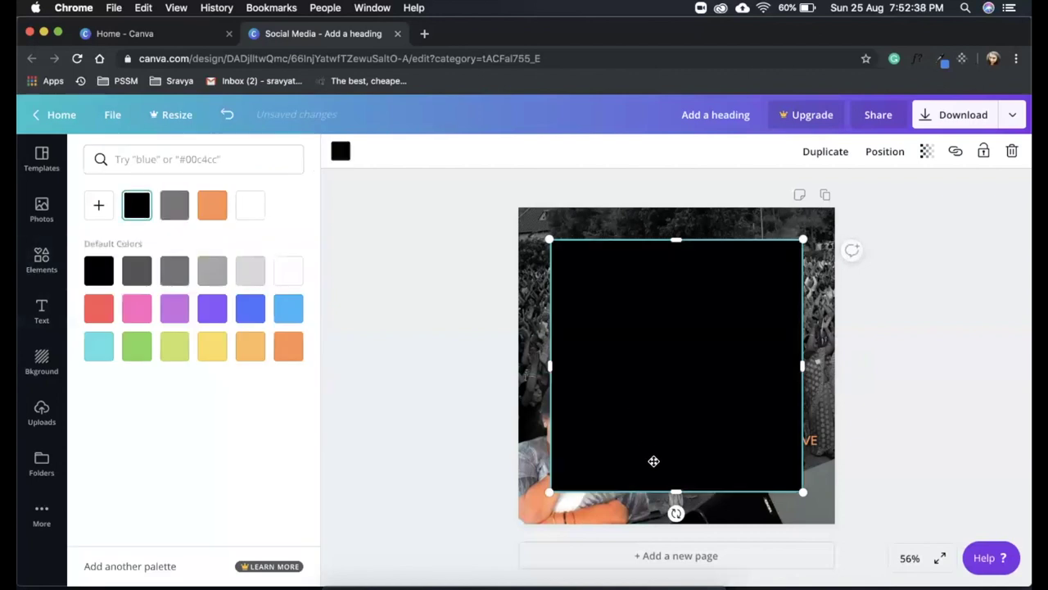
click(925, 151)
drag(894, 188, 869, 197)
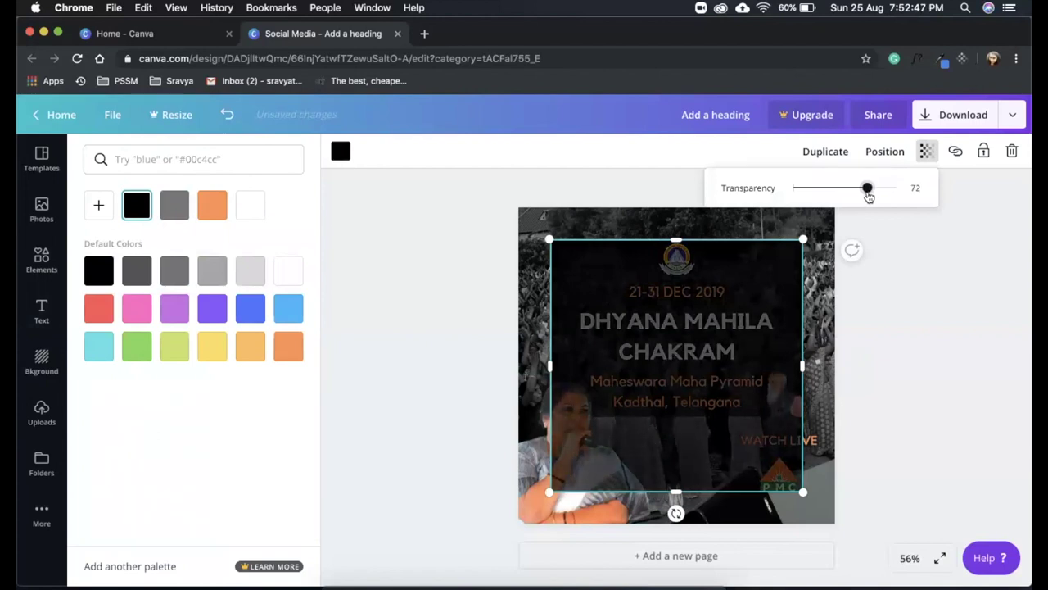
Shrink the black square to a small rectangle and fit it over the "WATCH LIVE" text.
drag(678, 489, 752, 446)
drag(597, 440, 731, 444)
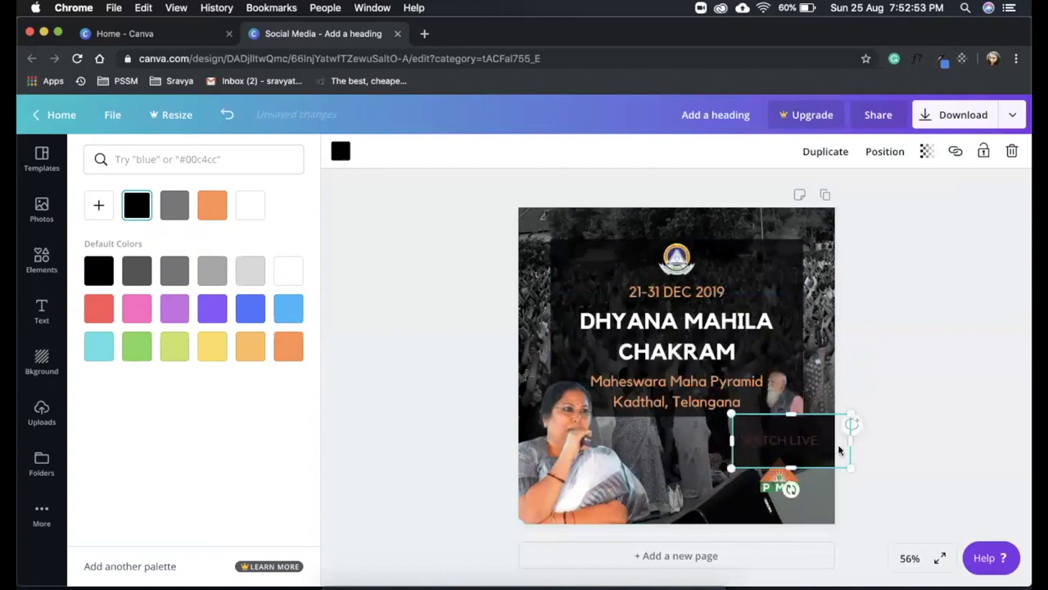
drag(850, 440, 829, 440)
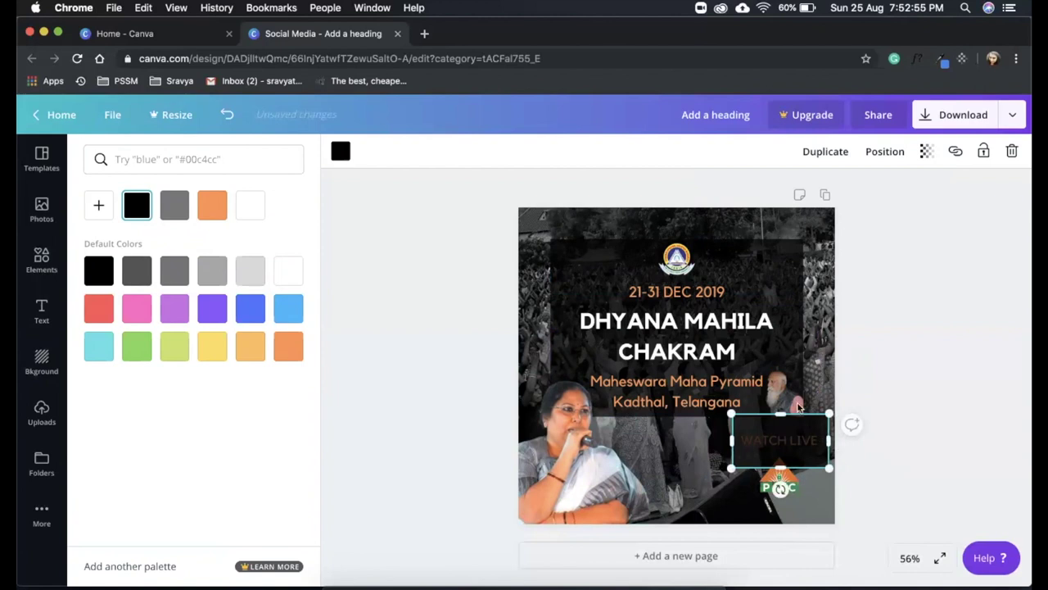
Send the black rectangle behind the "WATCH LIVE" text and reduce its height to a narrow band around the words.
click(884, 152)
click(835, 194)
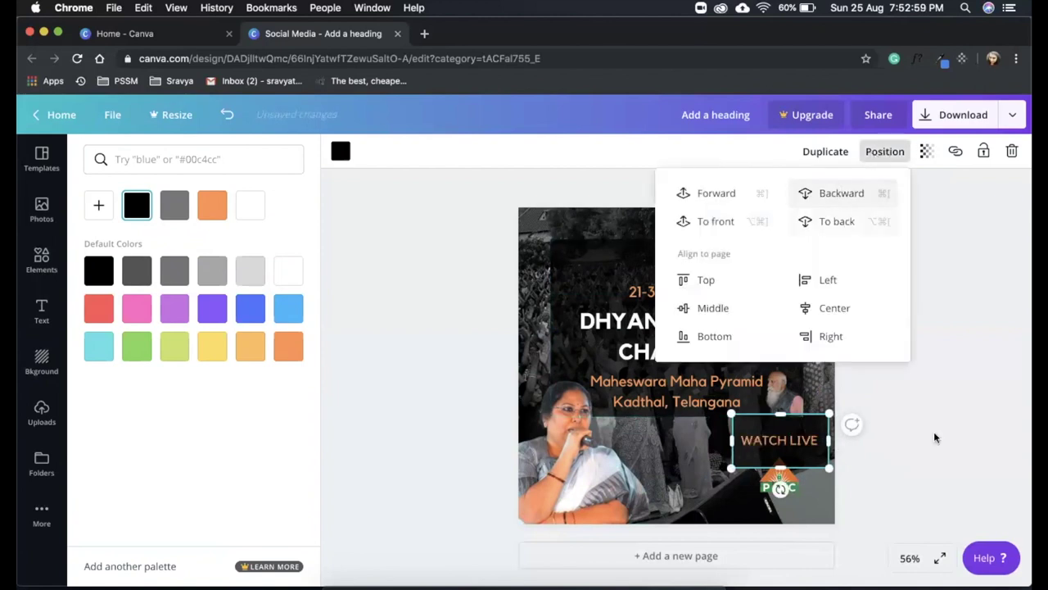
click(802, 463)
drag(779, 419, 781, 453)
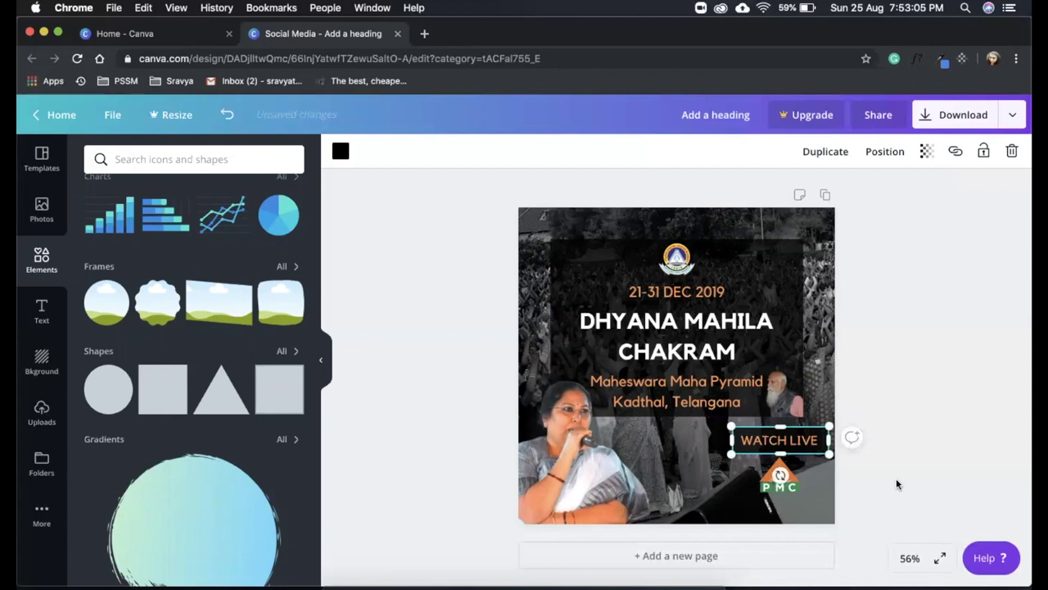
click(897, 484)
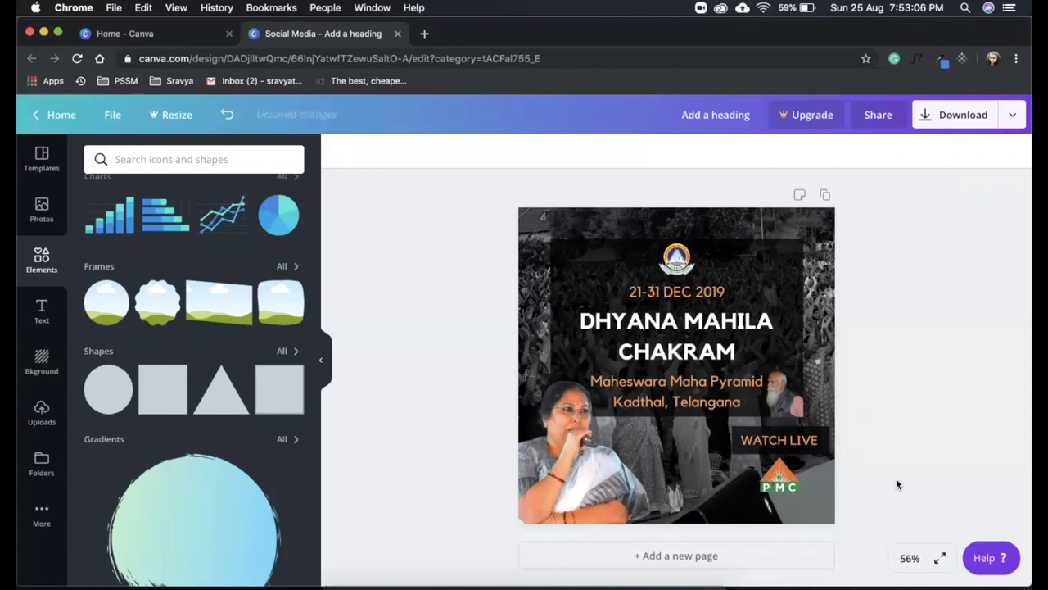
Lower the transparency value of the black band behind "WATCH LIVE" so it is more see-through.
click(820, 447)
click(926, 153)
drag(868, 188, 835, 193)
click(914, 292)
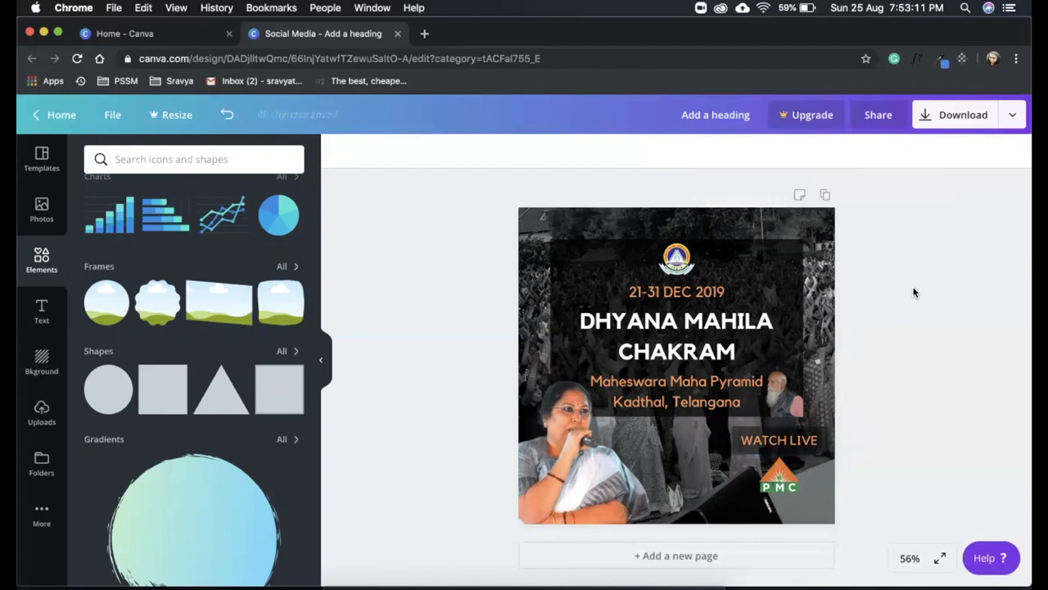
Trim the black band's sides and height slightly so it frames the "WATCH LIVE" text evenly.
click(739, 449)
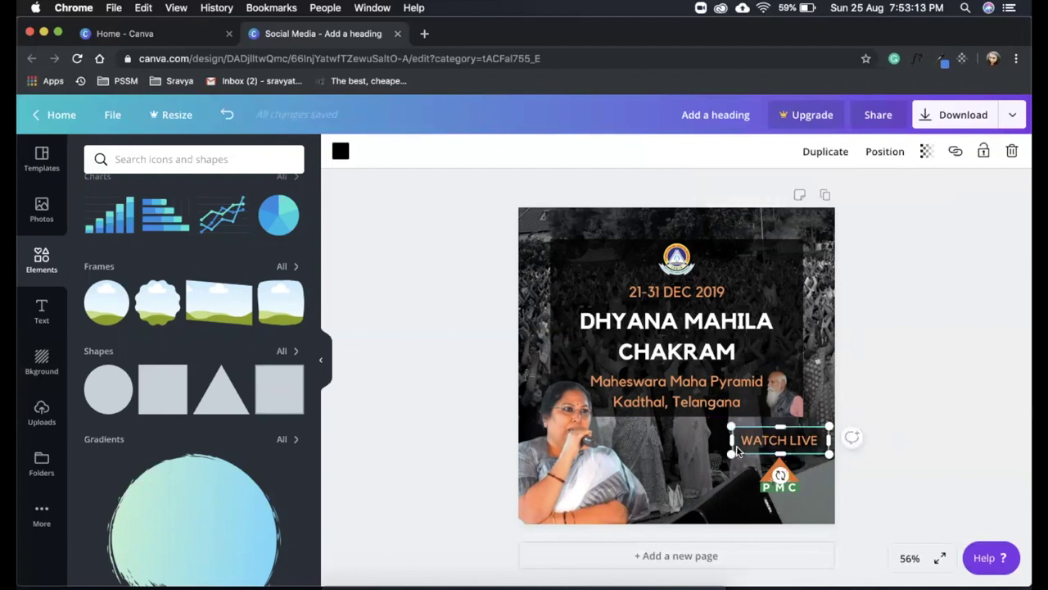
drag(730, 439, 734, 439)
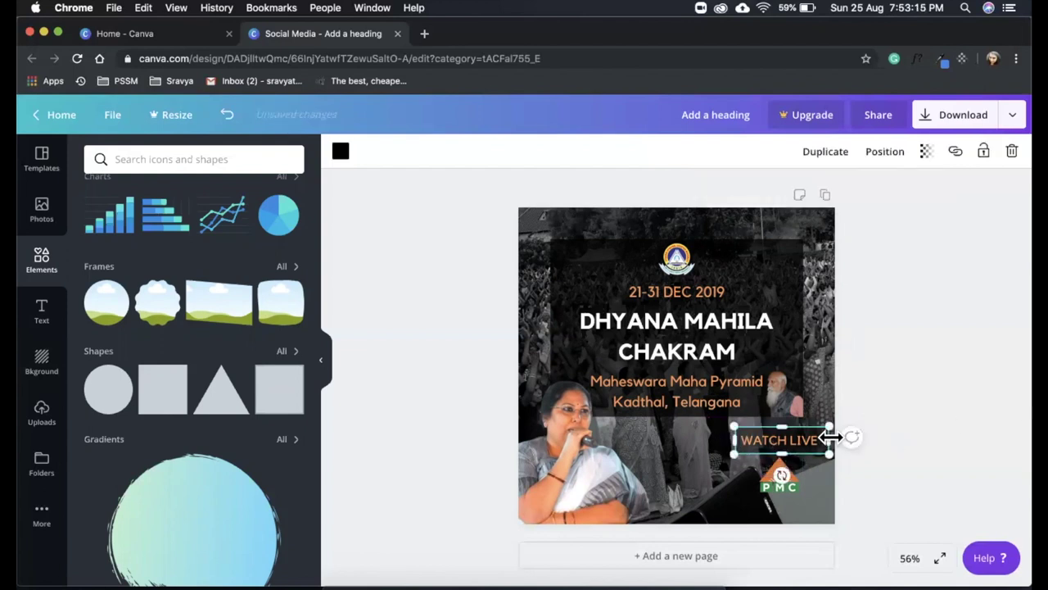
drag(832, 439, 829, 439)
click(887, 484)
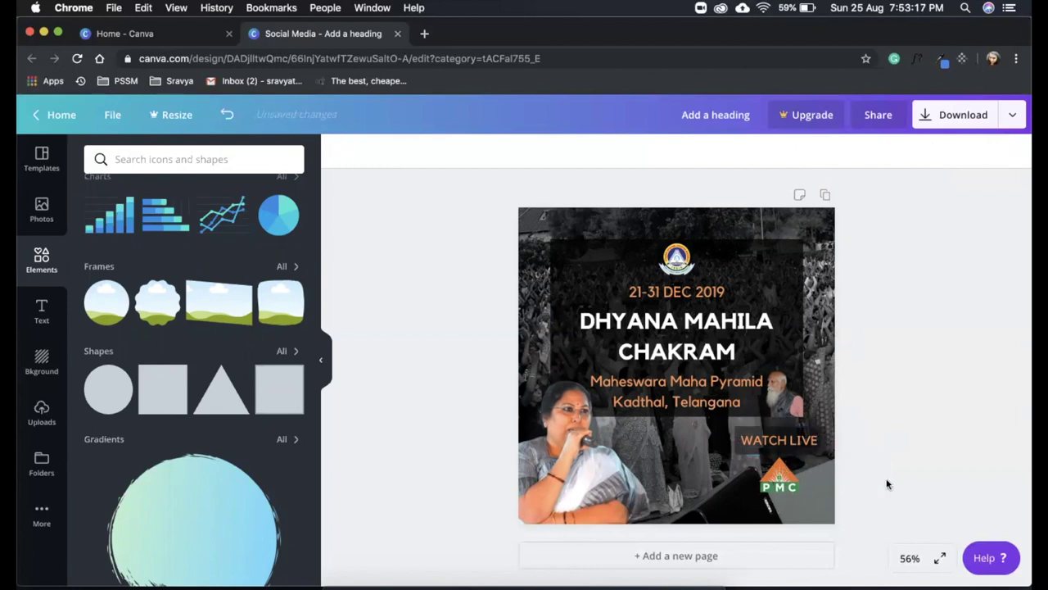
click(797, 432)
drag(779, 426, 780, 428)
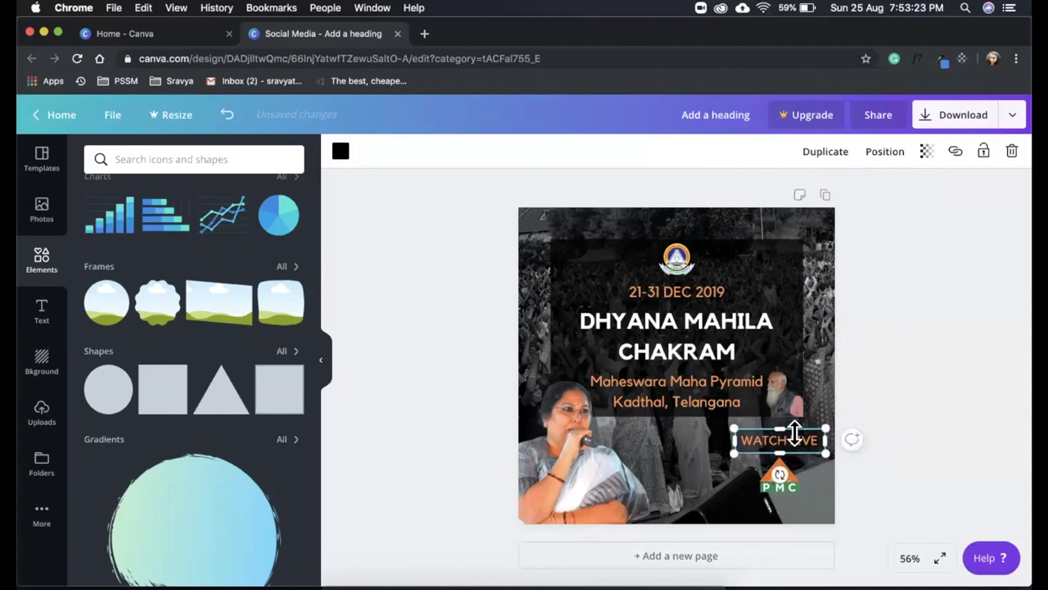
click(957, 455)
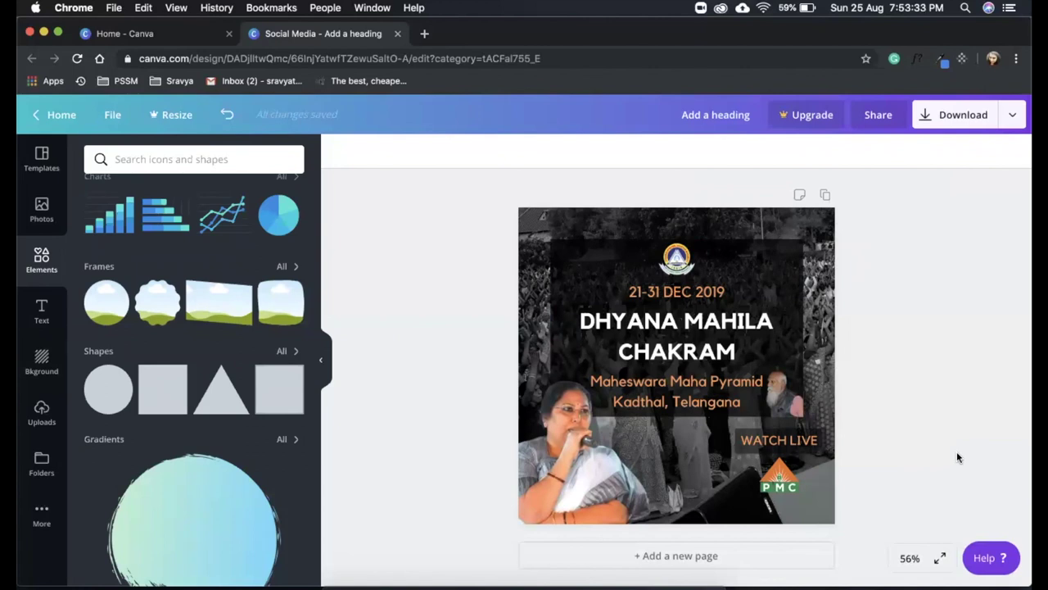
Switch to the TextEdit note and copy the phone number and website lines below the venue.
key(super+Tab)
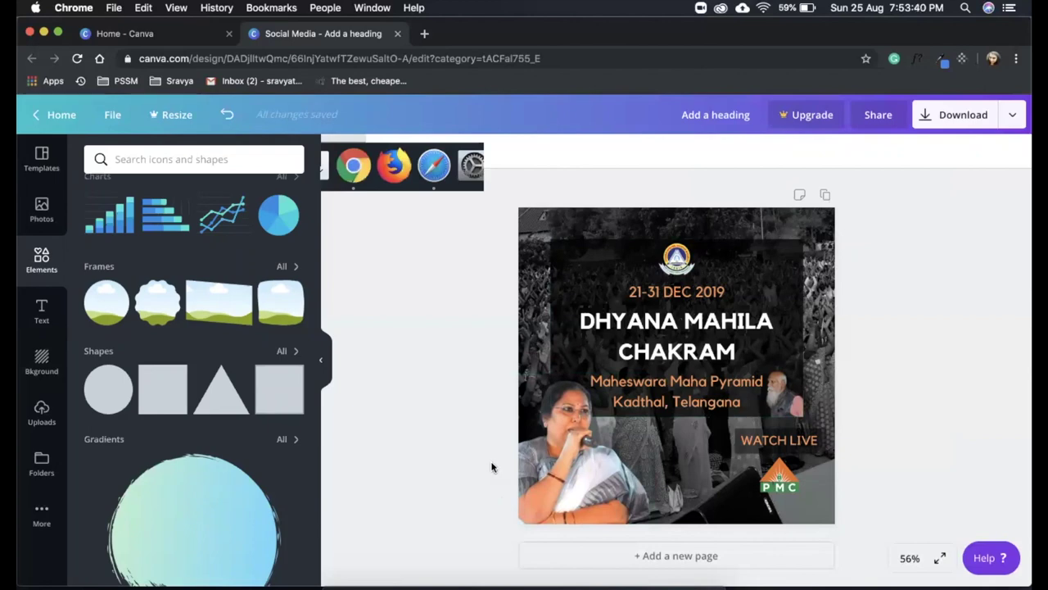
key(ctrl+Up)
click(150, 155)
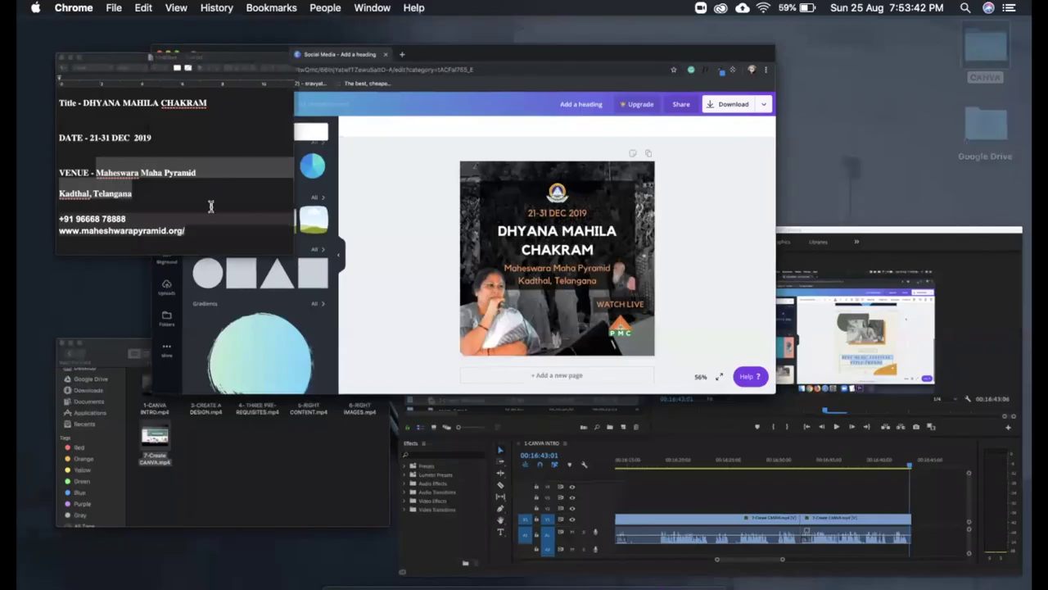
click(266, 272)
drag(345, 333, 123, 311)
key(super+c)
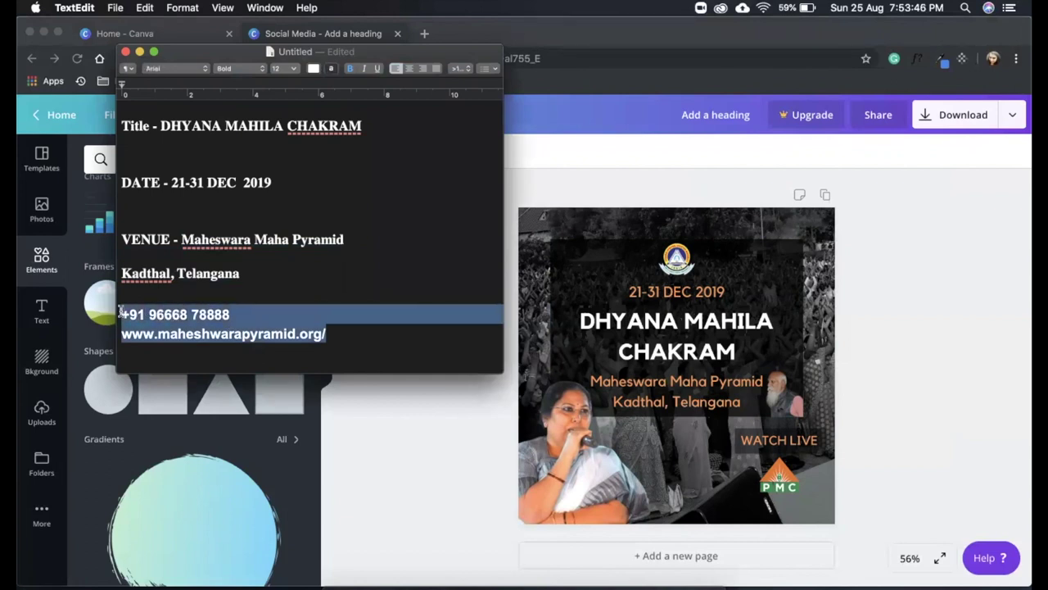
Add a subheading text box to the Canva design and replace its placeholder with the copied phone number and website.
click(918, 325)
click(41, 311)
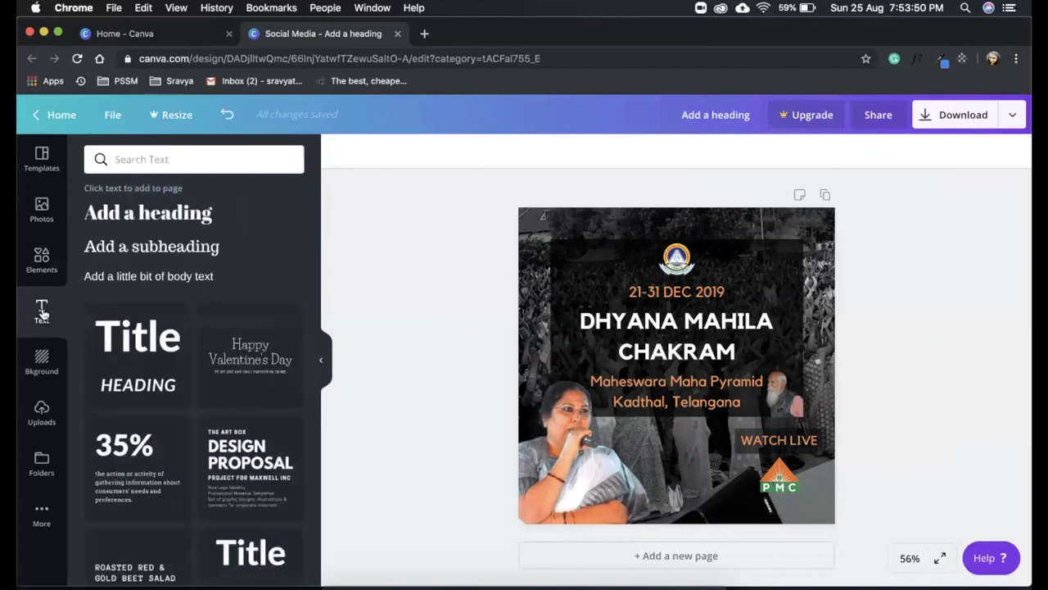
click(136, 249)
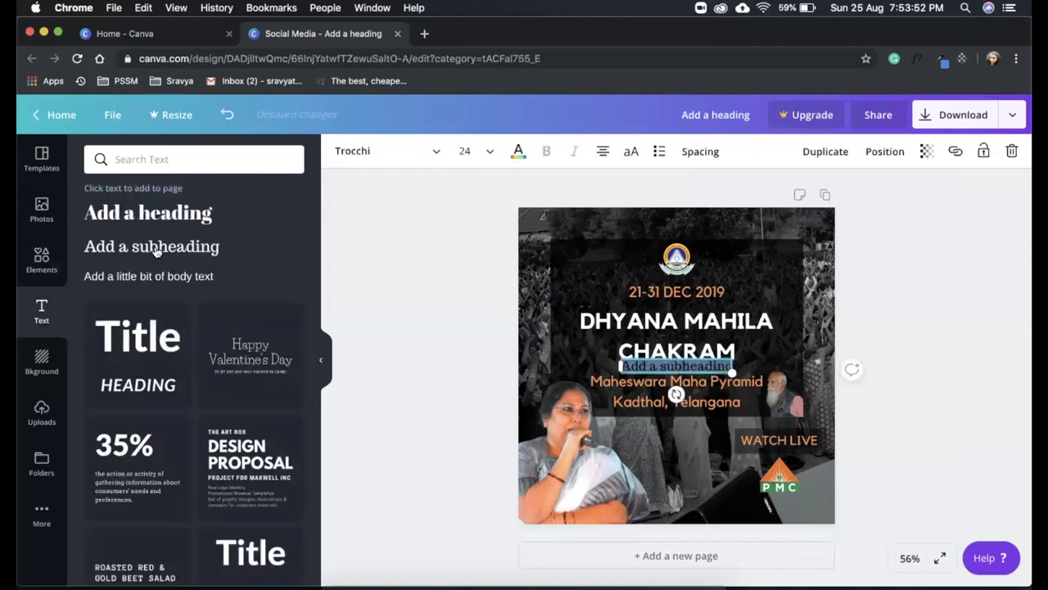
key(BackSpace)
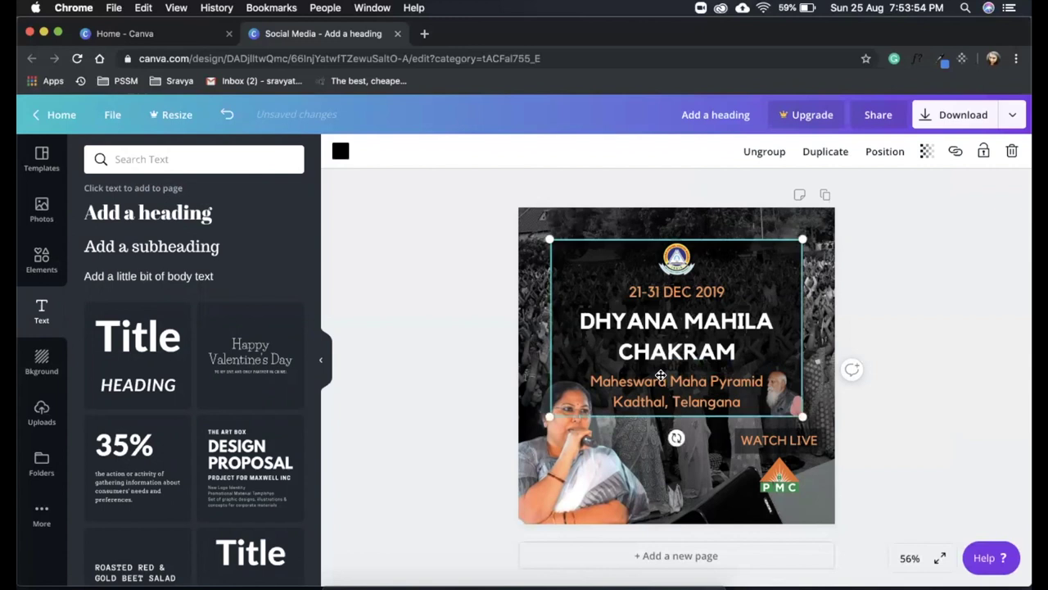
key(ctrl+z)
key(BackSpace)
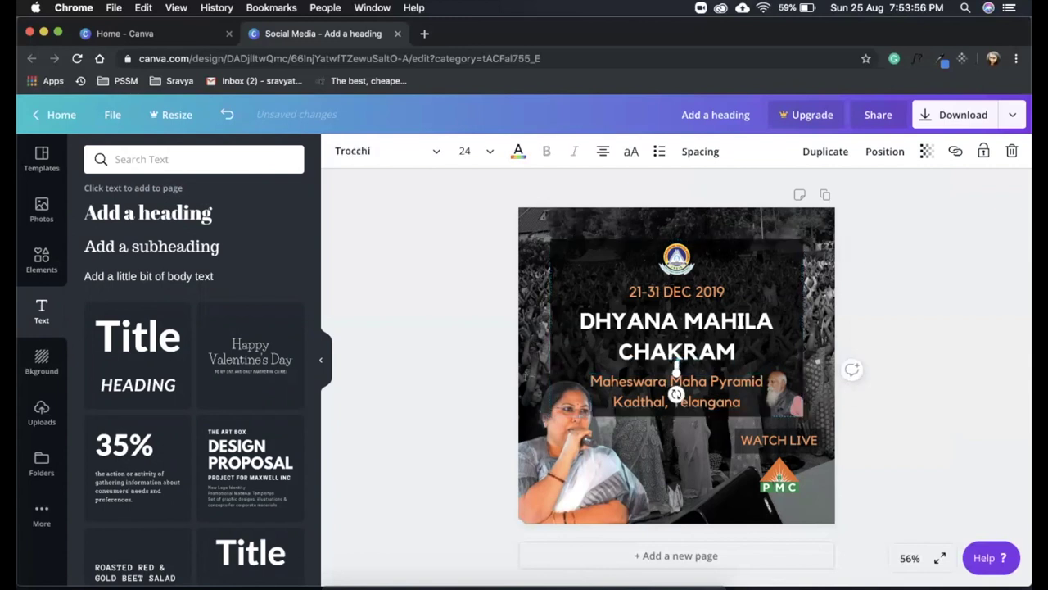
click(668, 381)
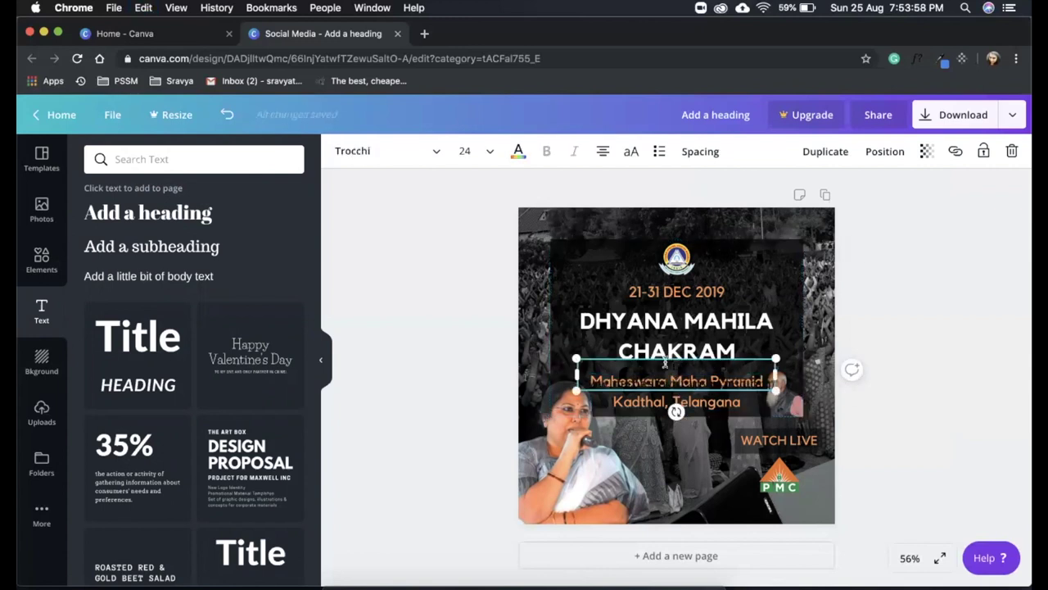
key(super+v)
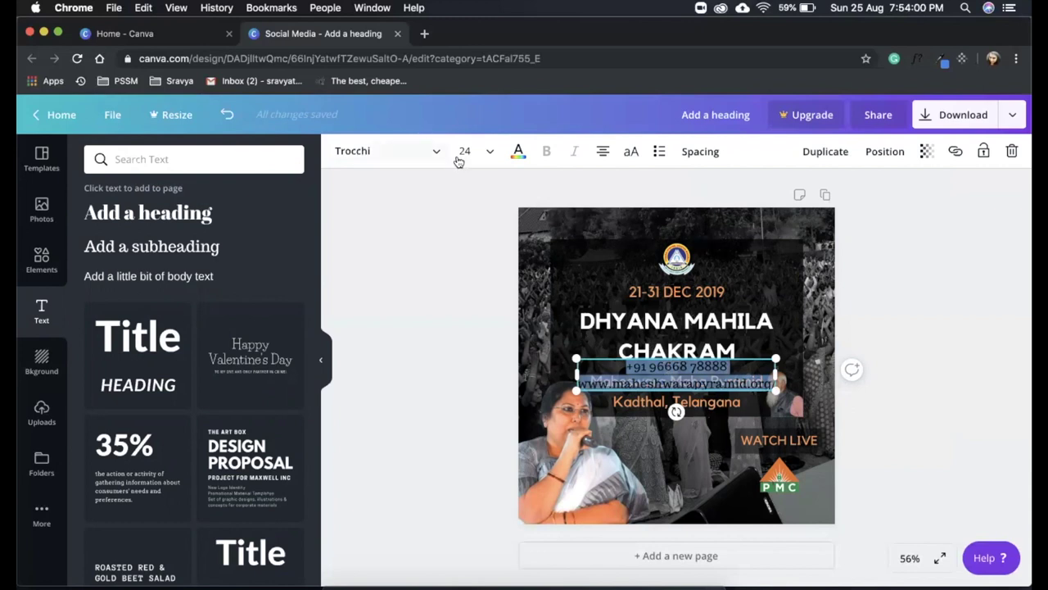
Set the contact text's font to Kollektif and its colour to white.
click(393, 156)
click(134, 191)
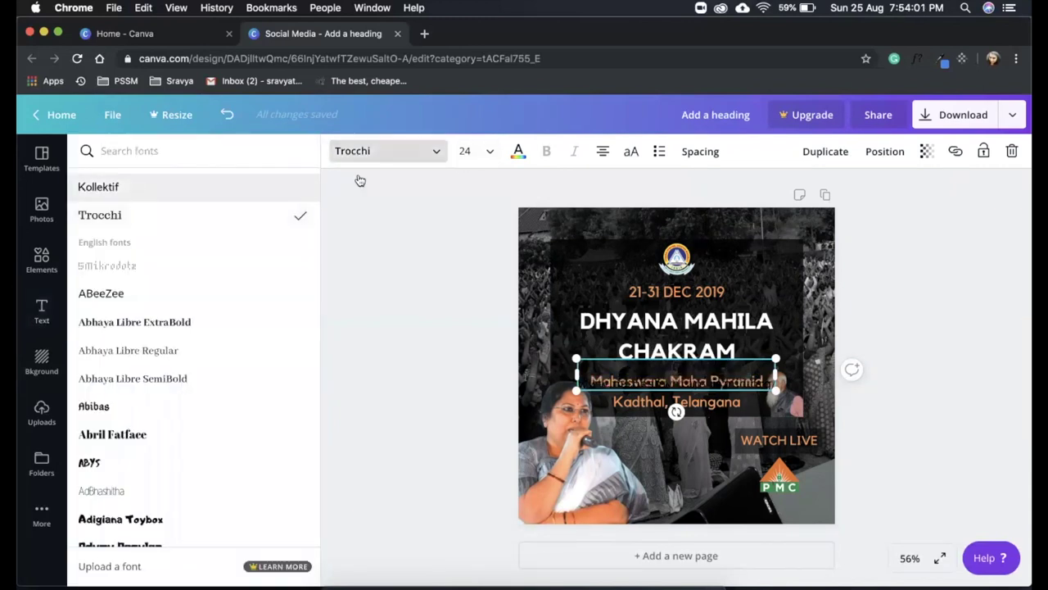
click(518, 150)
click(288, 270)
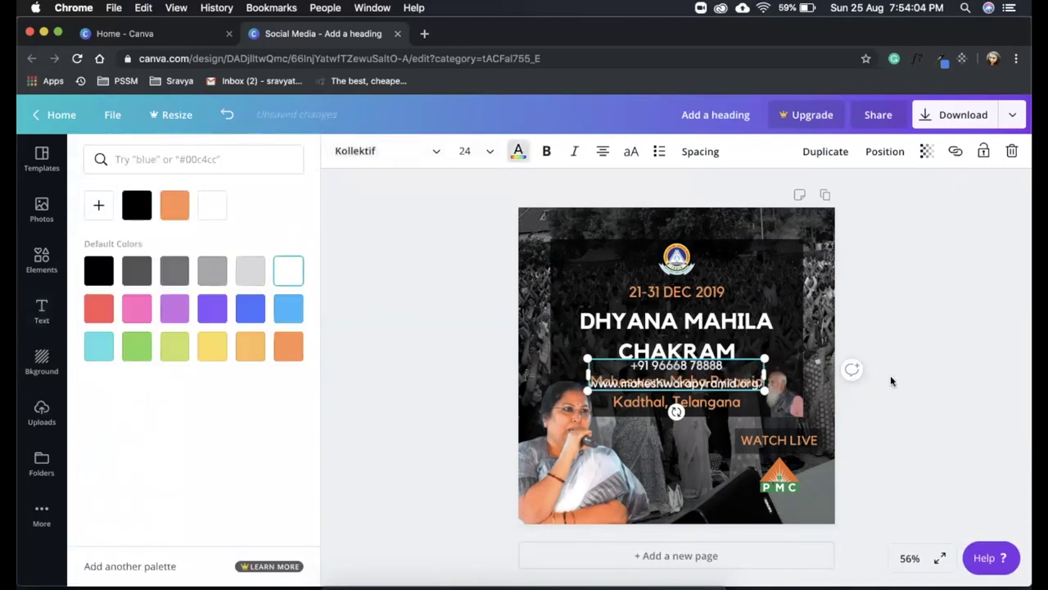
click(949, 371)
Move the contact text to the bottom of the design beside the woman's photo and set its font size to 21.
drag(715, 373, 752, 496)
click(488, 151)
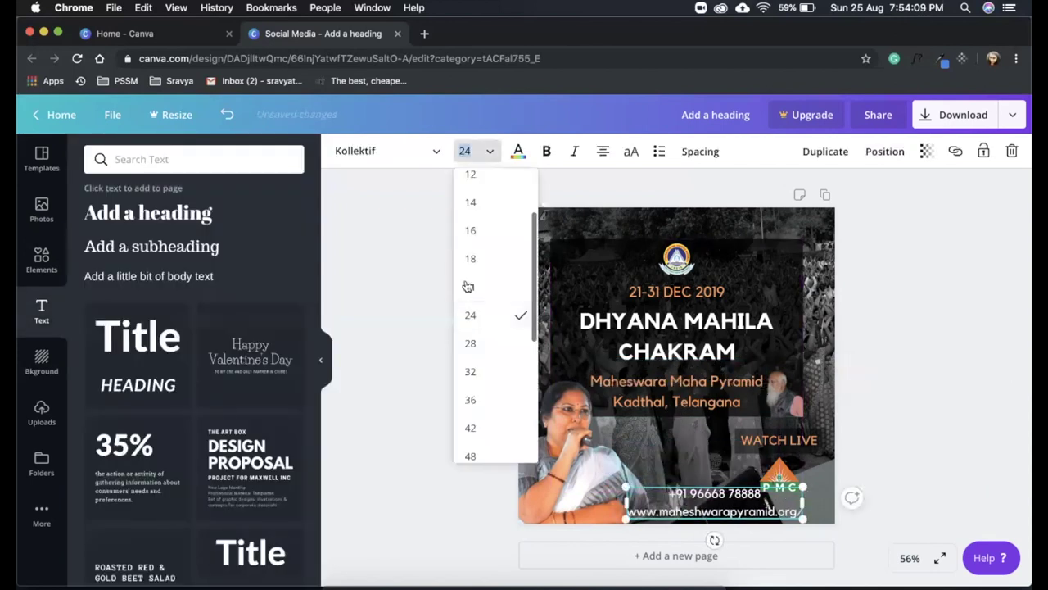
click(470, 288)
click(1002, 486)
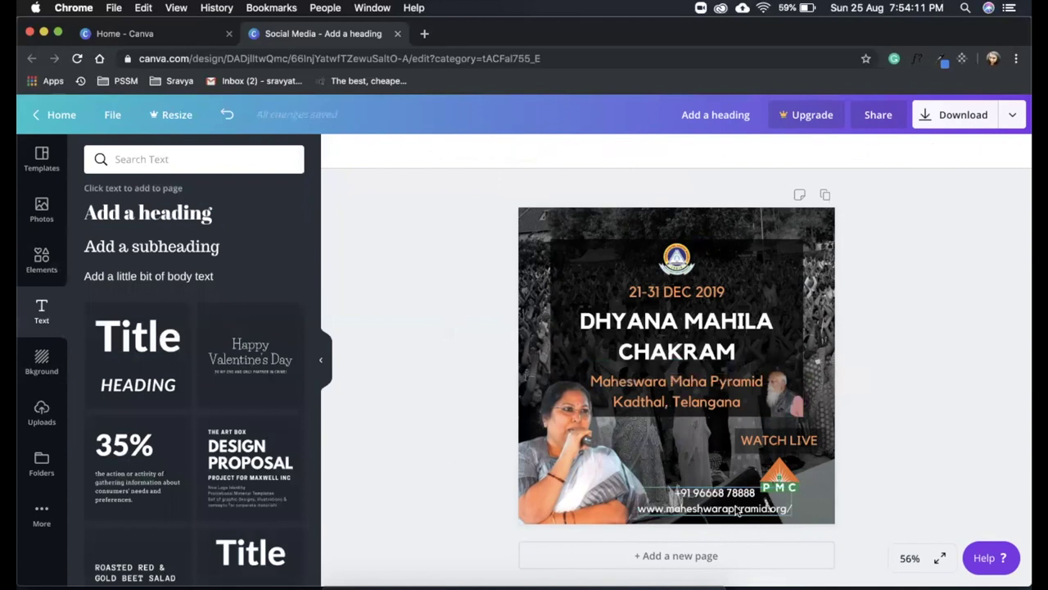
Remove the trailing slash from the website address and nudge the contact text slightly towards the page's lower-right corner.
click(733, 511)
drag(733, 509, 746, 510)
click(951, 503)
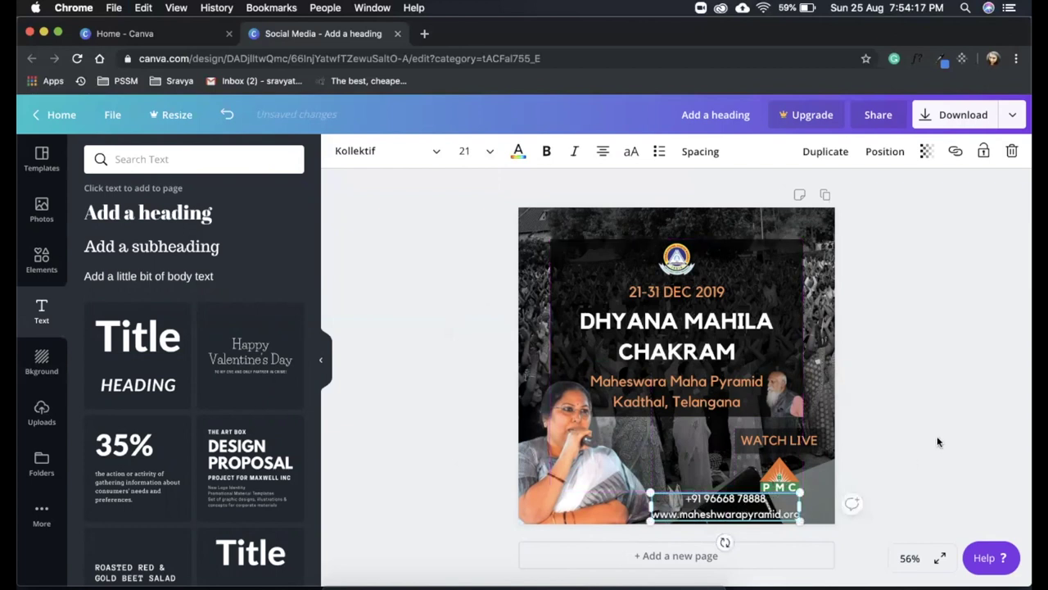
Add a square shape to the design and colour it black.
click(837, 440)
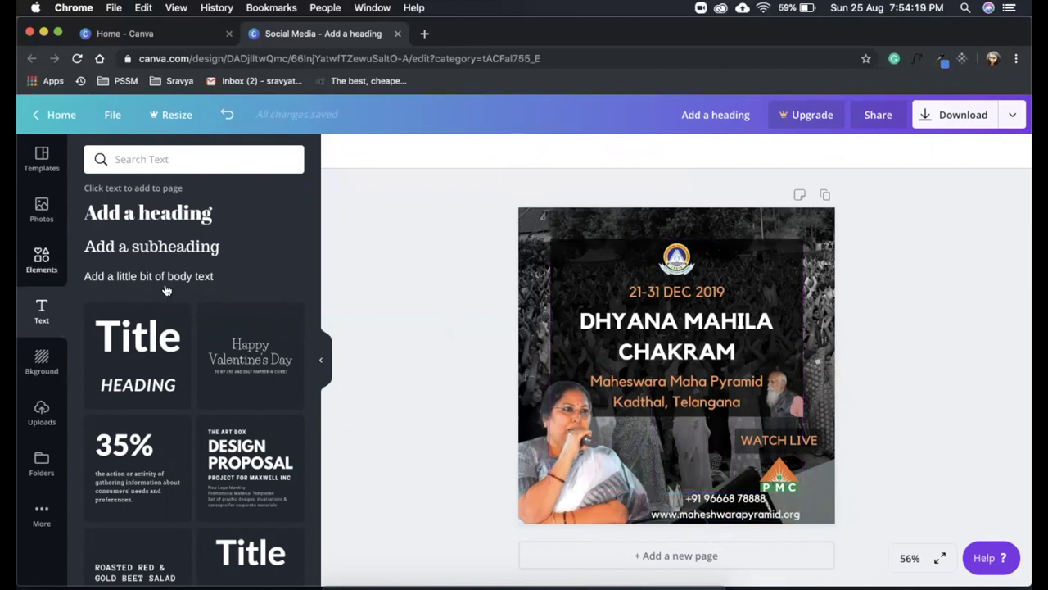
click(42, 259)
click(162, 389)
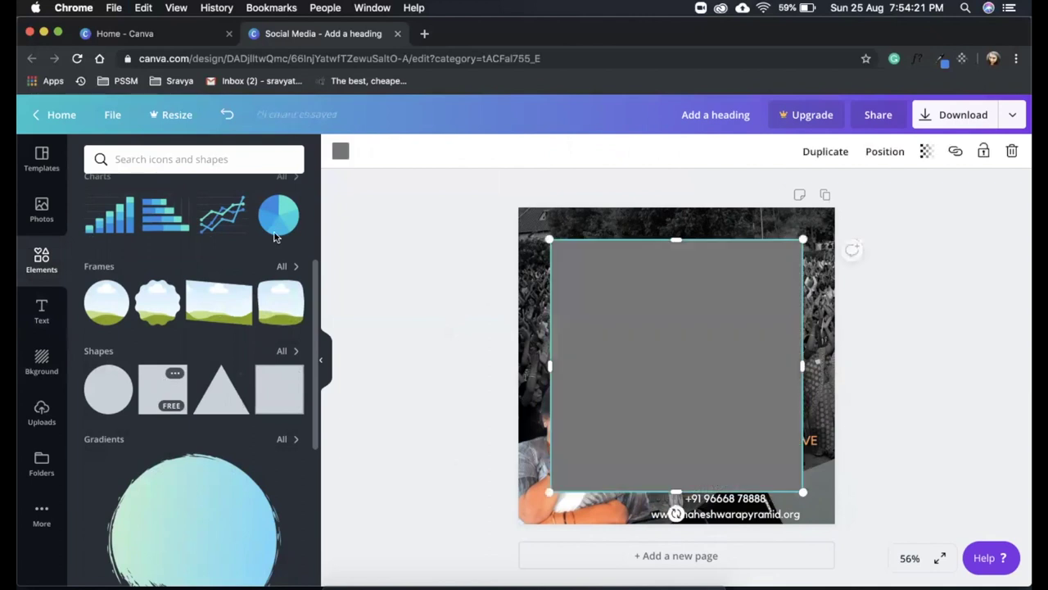
click(341, 150)
click(136, 205)
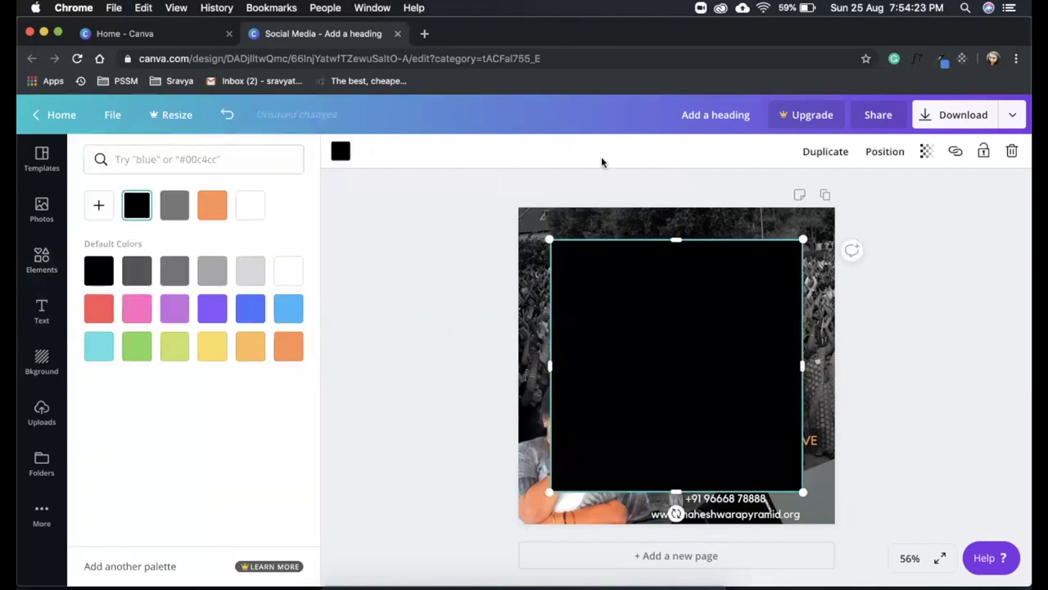
Flatten the black square into a strip over the contact text at the page's bottom edge, with transparency at 100.
click(926, 151)
drag(891, 187, 817, 191)
drag(676, 240, 738, 508)
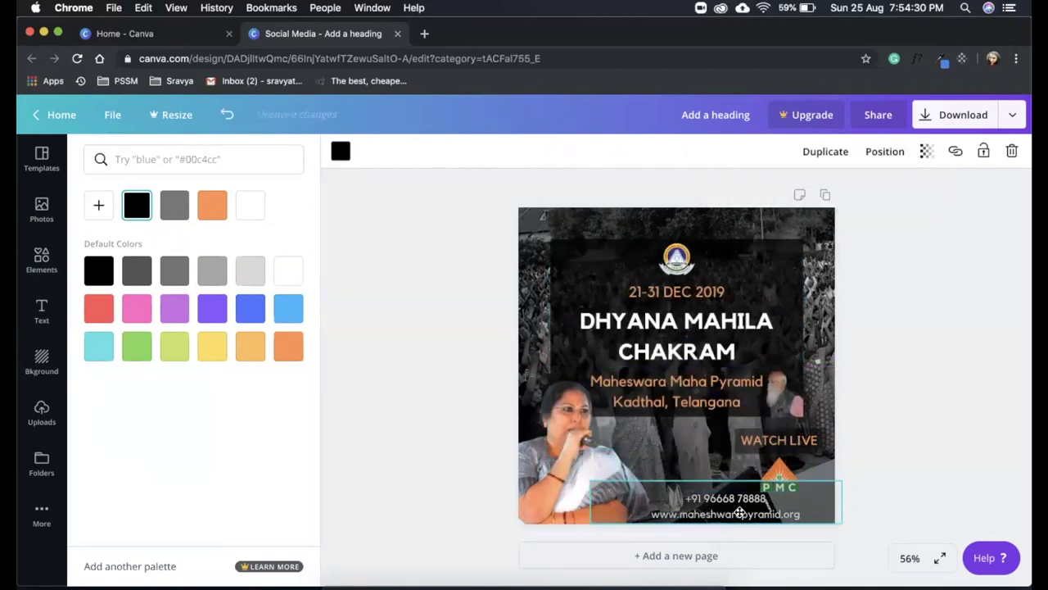
click(929, 153)
drag(817, 189, 922, 210)
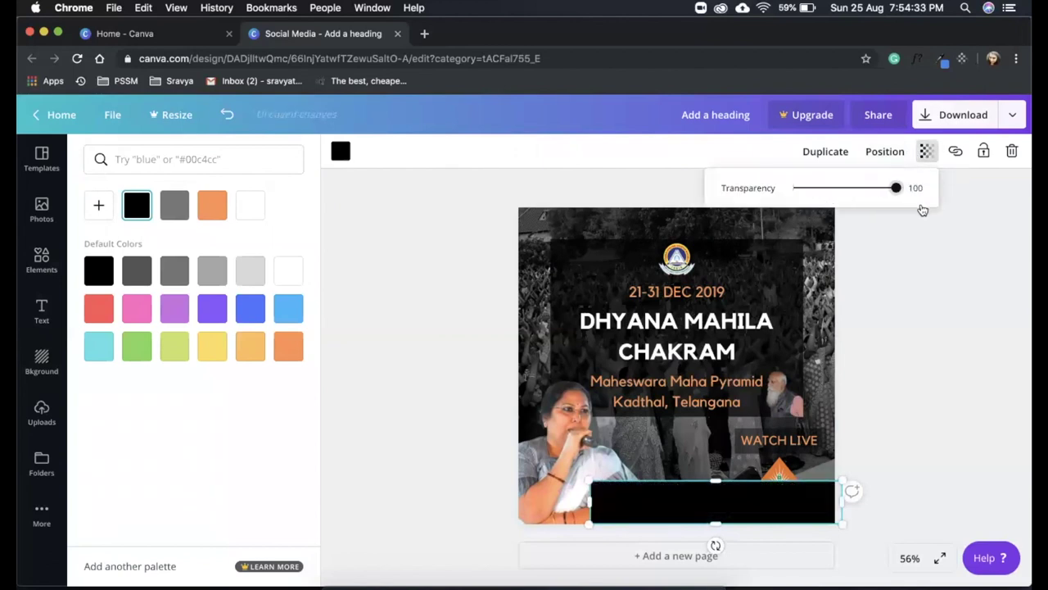
Send the black strip backward until it lies behind the contact text, the PMC logo and the woman's photo.
click(881, 153)
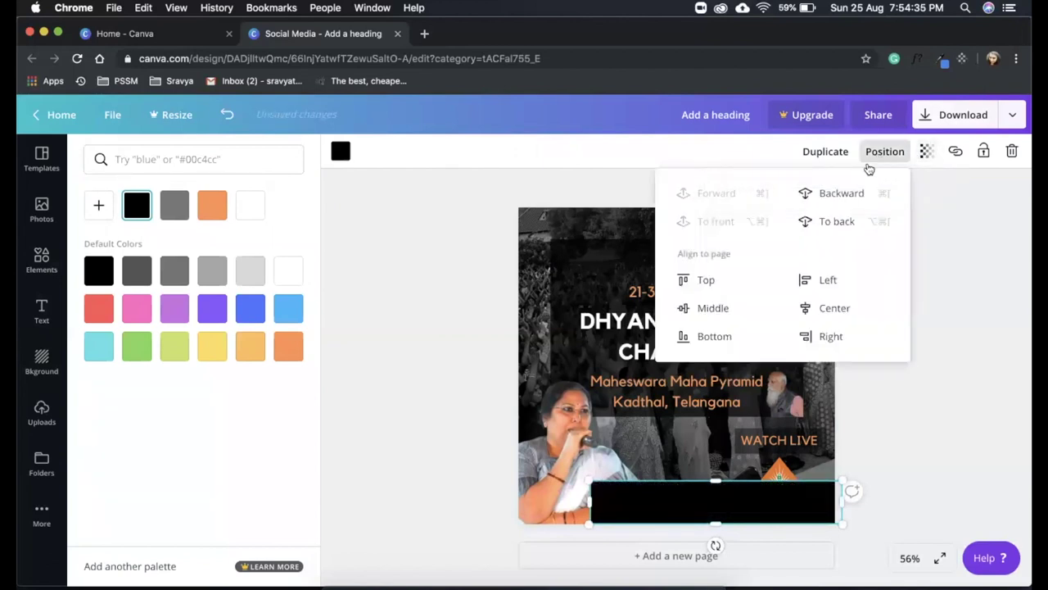
click(855, 196)
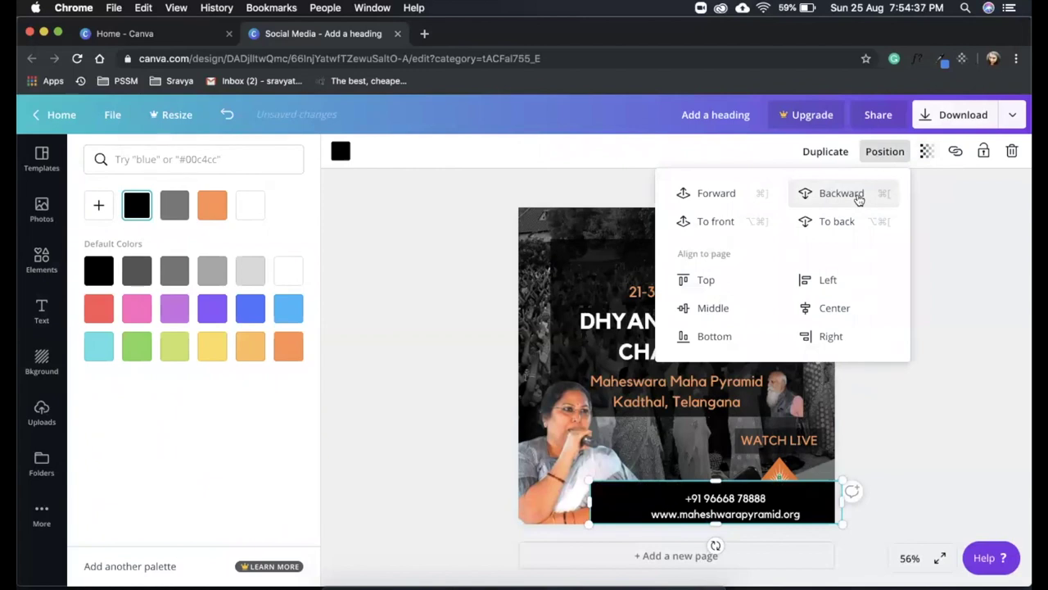
click(856, 196)
click(857, 199)
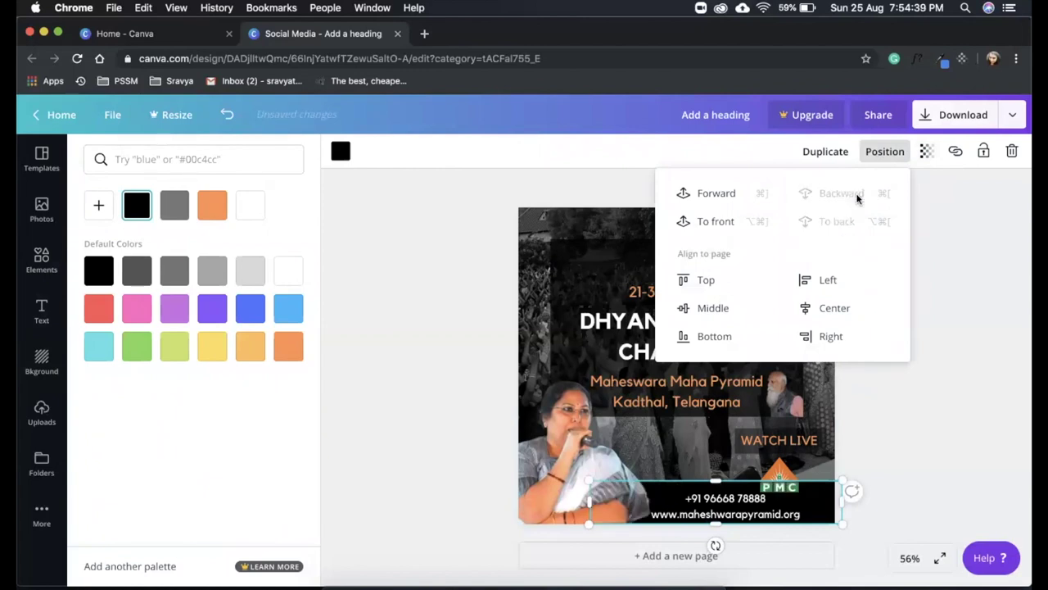
click(1012, 459)
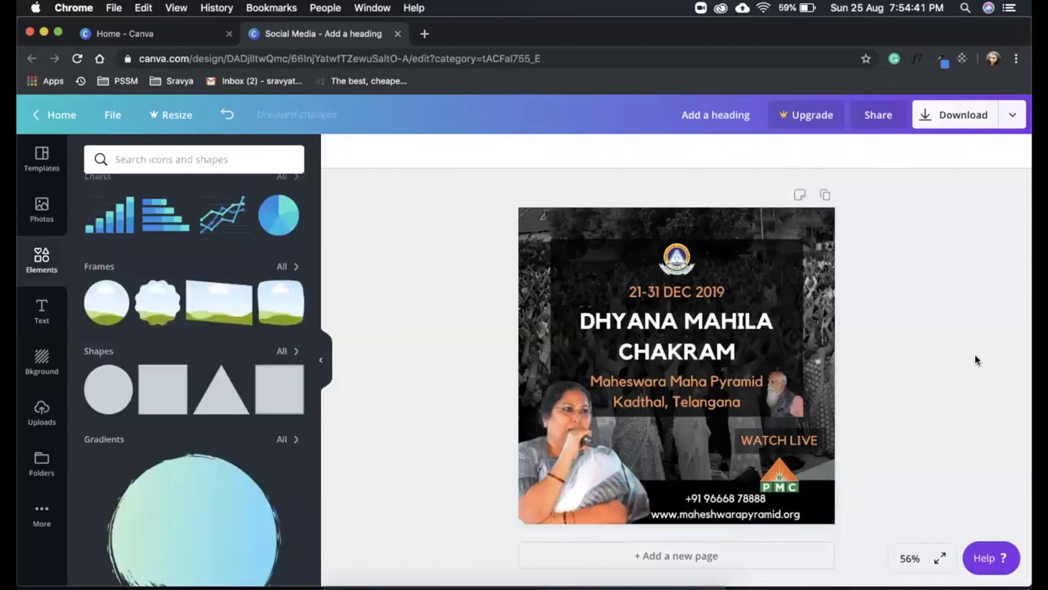
Move the "WATCH LIVE" label with its band up slightly and raise the PMC logo above the black strip.
drag(873, 447, 799, 435)
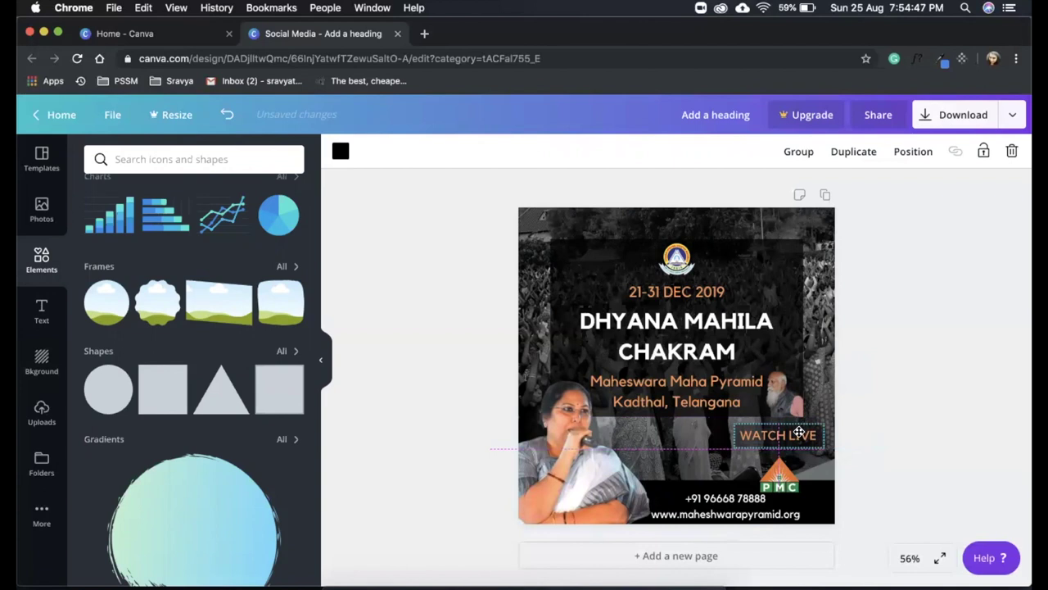
click(782, 486)
drag(803, 491, 785, 461)
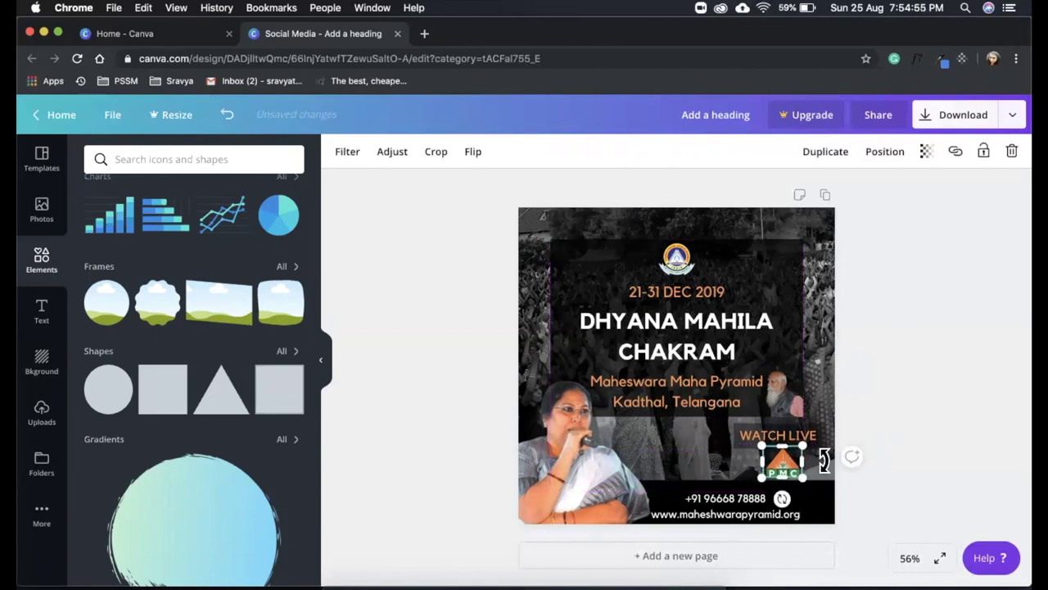
click(896, 461)
Reduce the black strip's height slightly from its upper edge to leave a gap below the PMC logo.
click(713, 484)
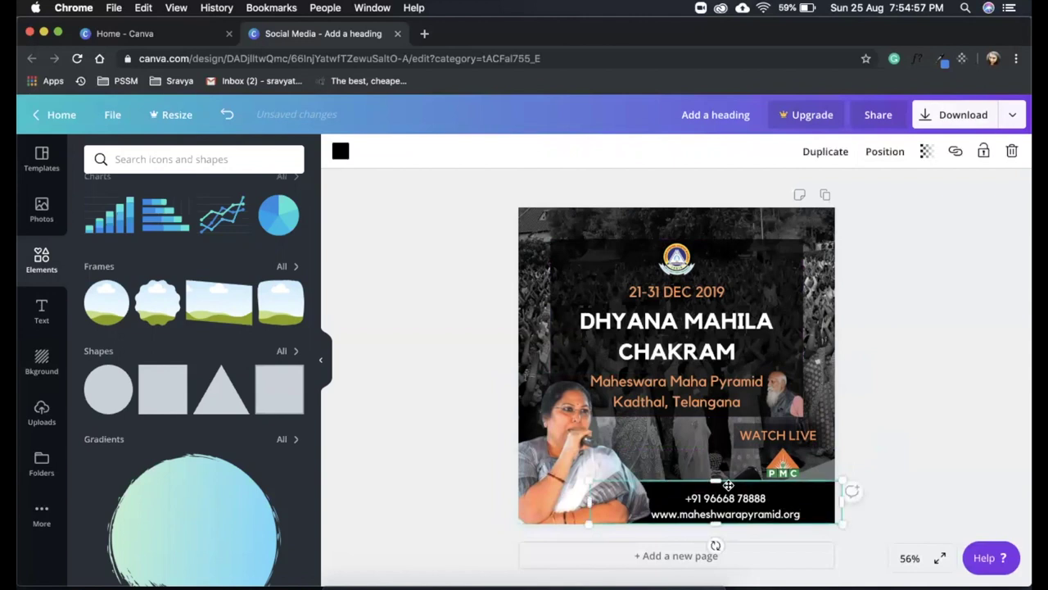
drag(718, 480, 714, 486)
click(1006, 441)
Adjust the PMC logo and position it between the "WATCH LIVE" label and the black strip.
click(782, 461)
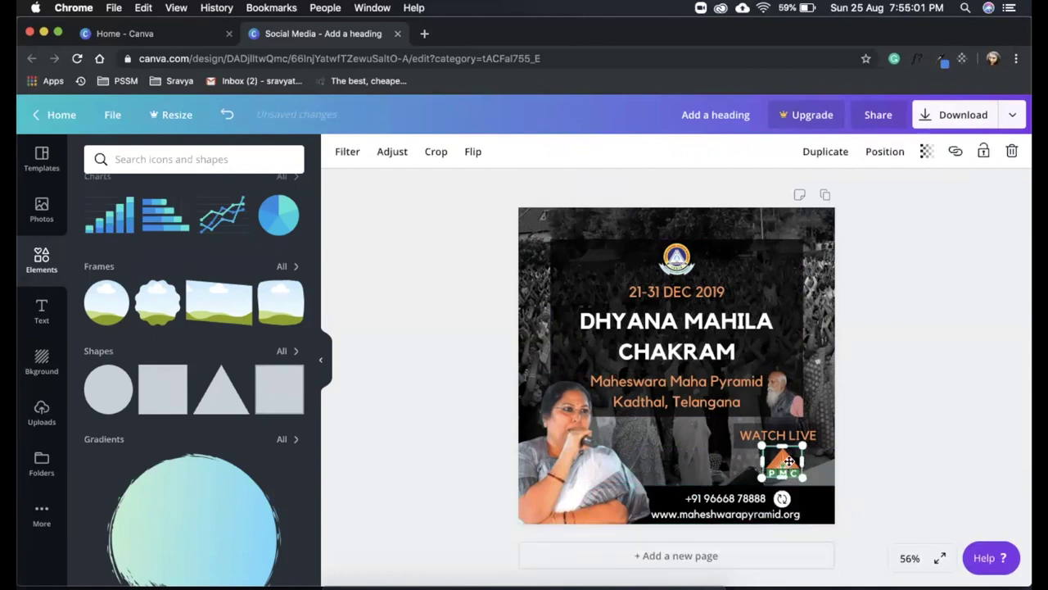
drag(762, 479, 787, 469)
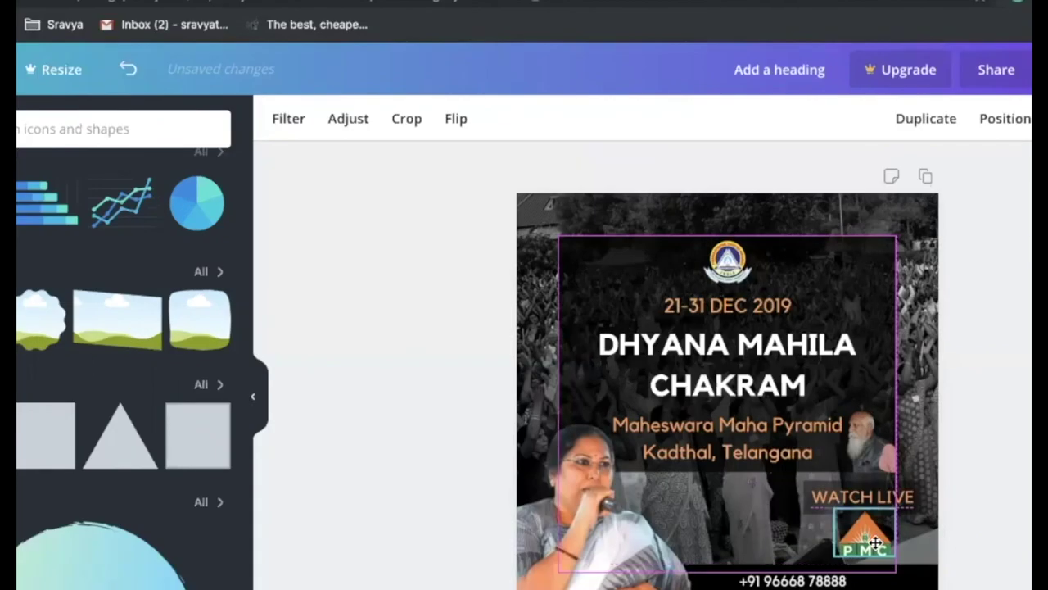
drag(875, 543, 878, 549)
key(Escape)
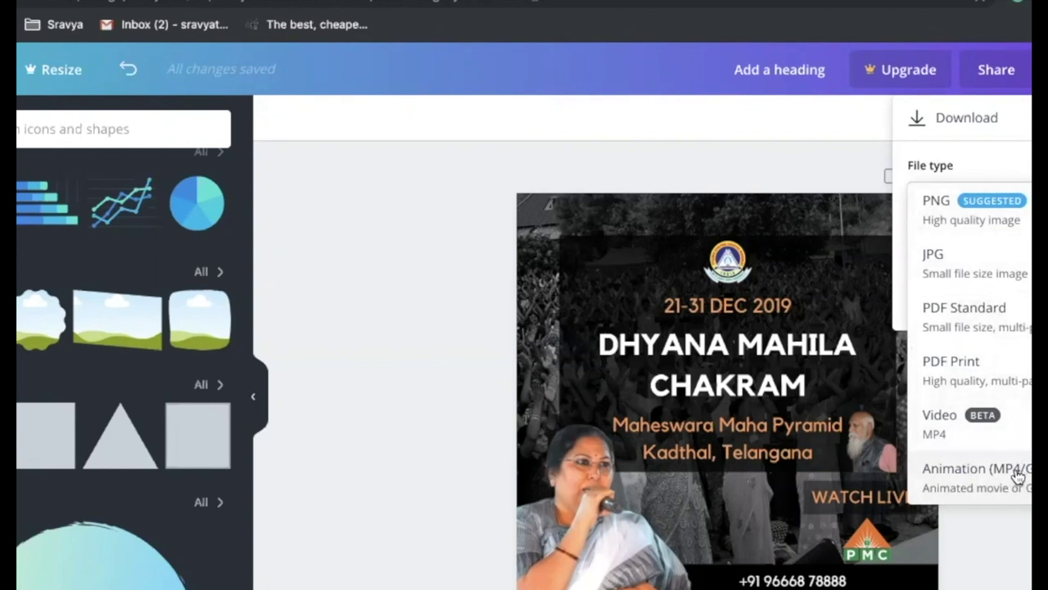
Download the design as a JPG and save it in the CANVA folder as "FLYER-DhyanaMaahilaChakram".
click(1019, 279)
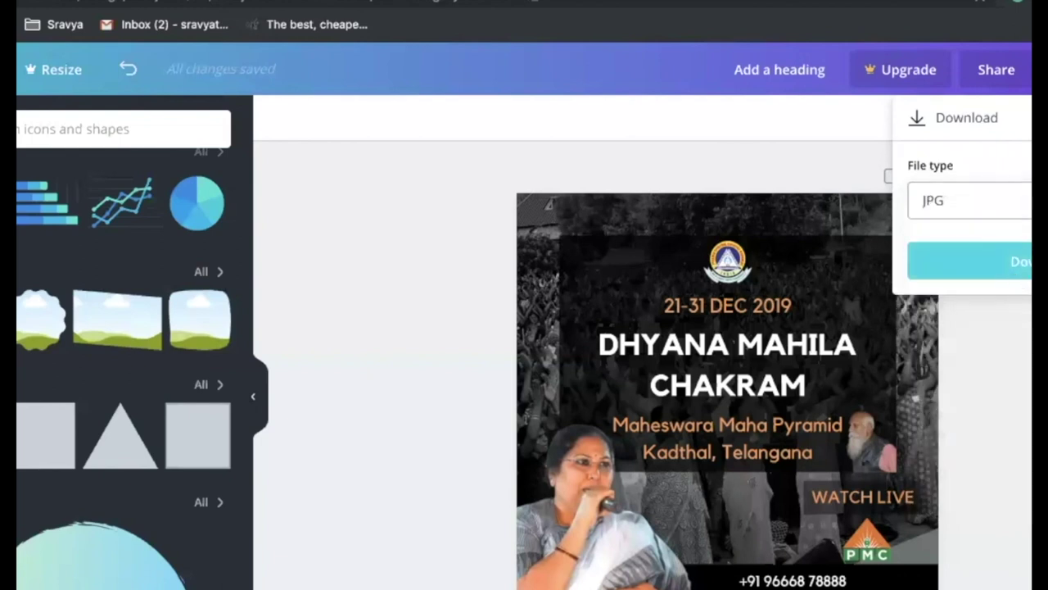
click(1014, 261)
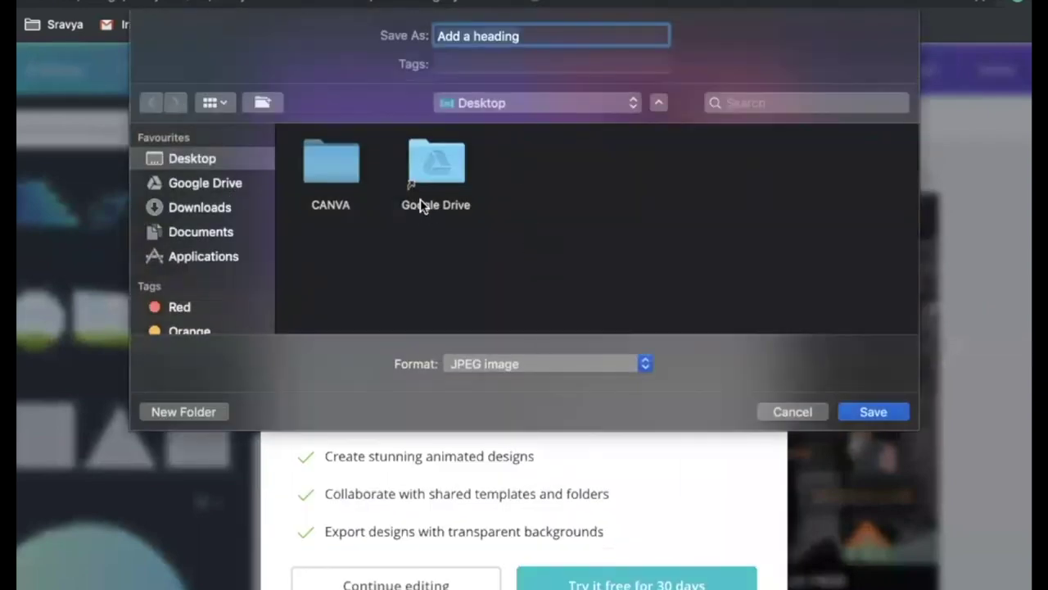
double_click(326, 163)
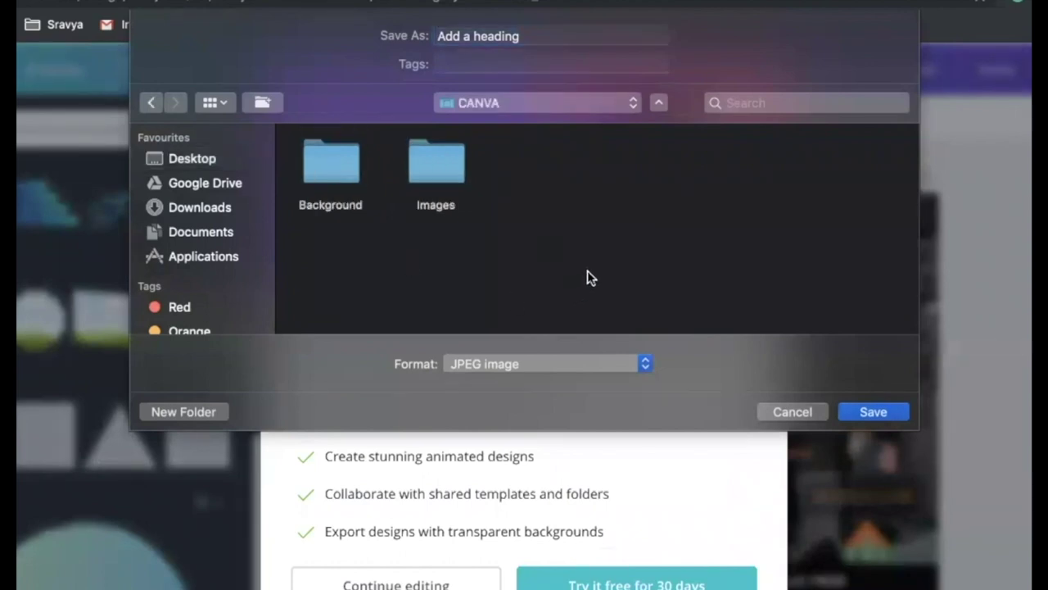
triple_click(516, 41)
text(FLYE)
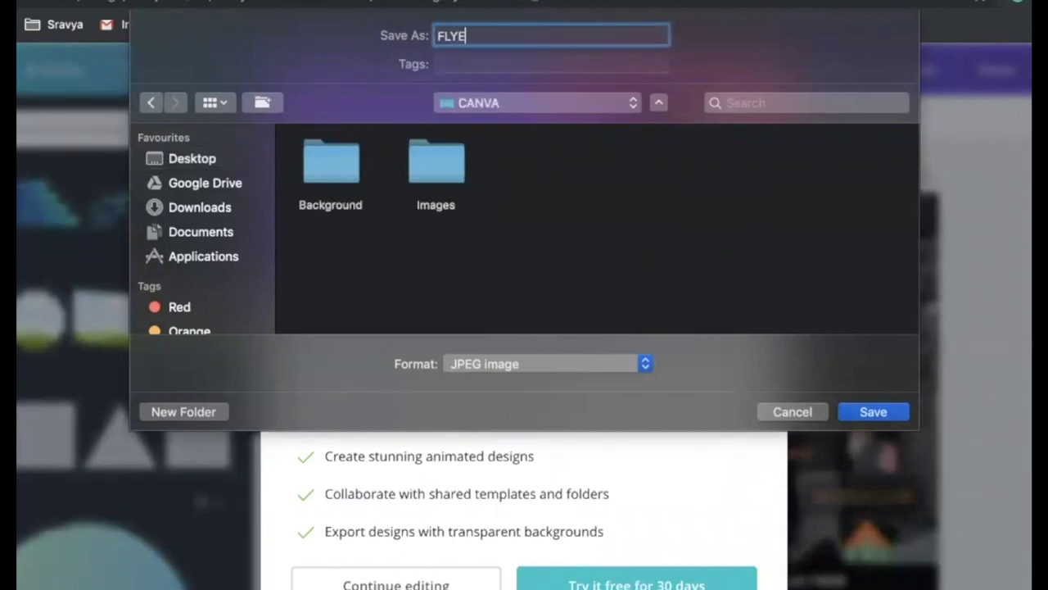
text(R-DhyanaMa)
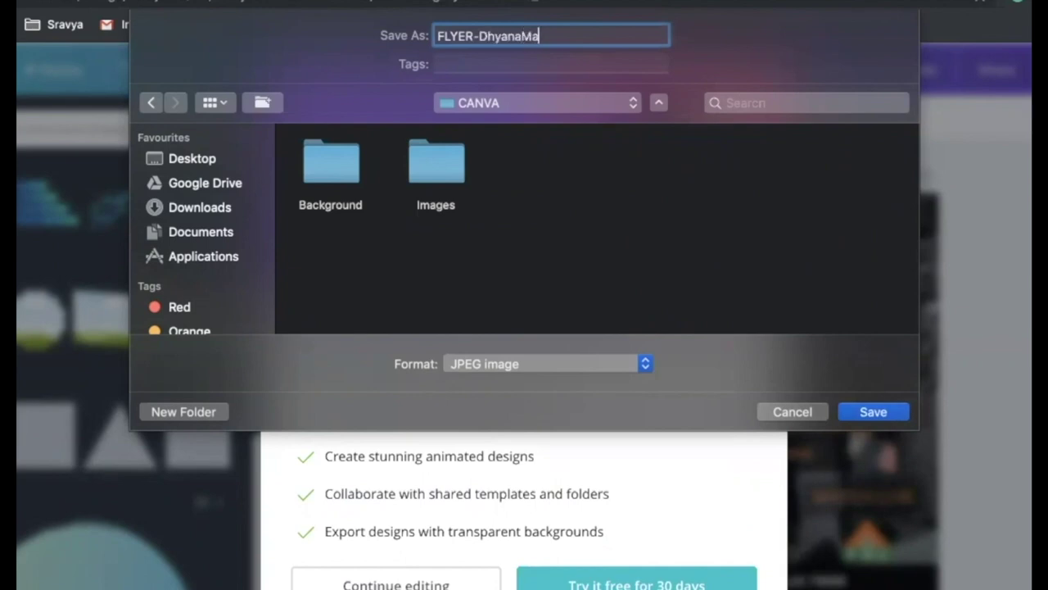
text(ahilaChakram)
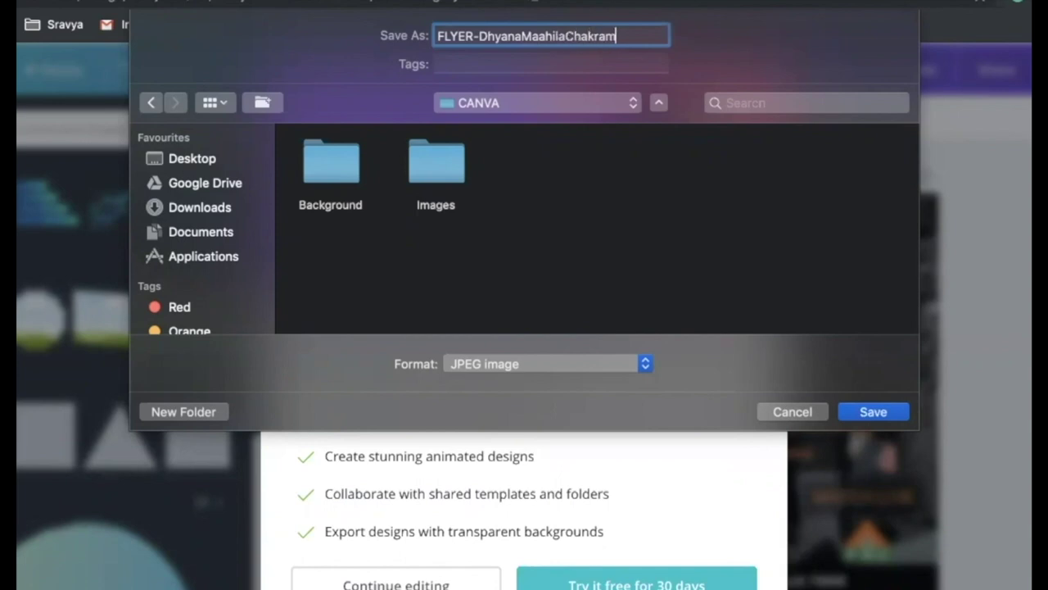
click(508, 103)
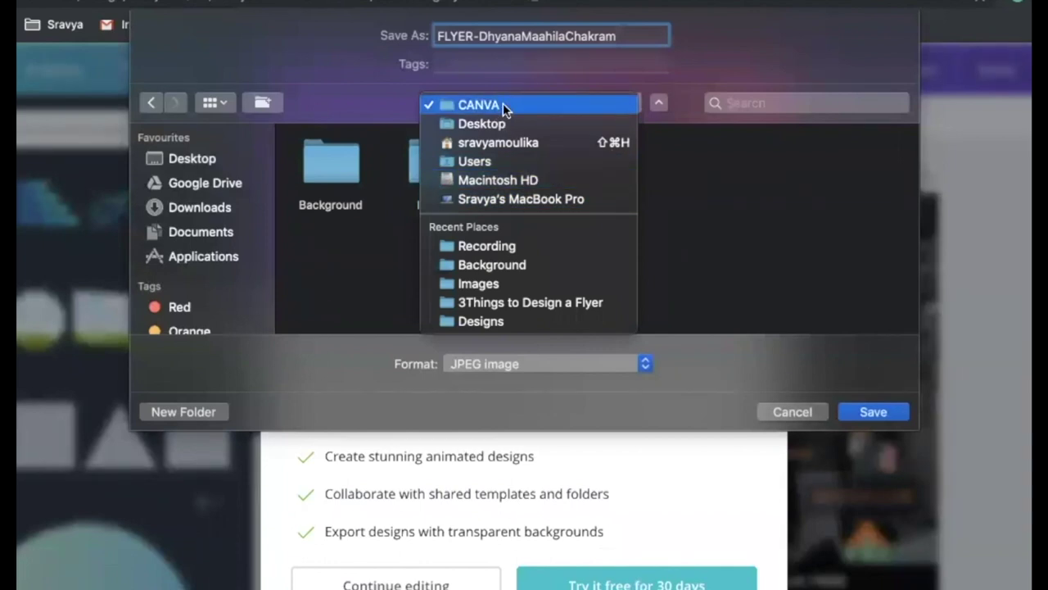
click(503, 103)
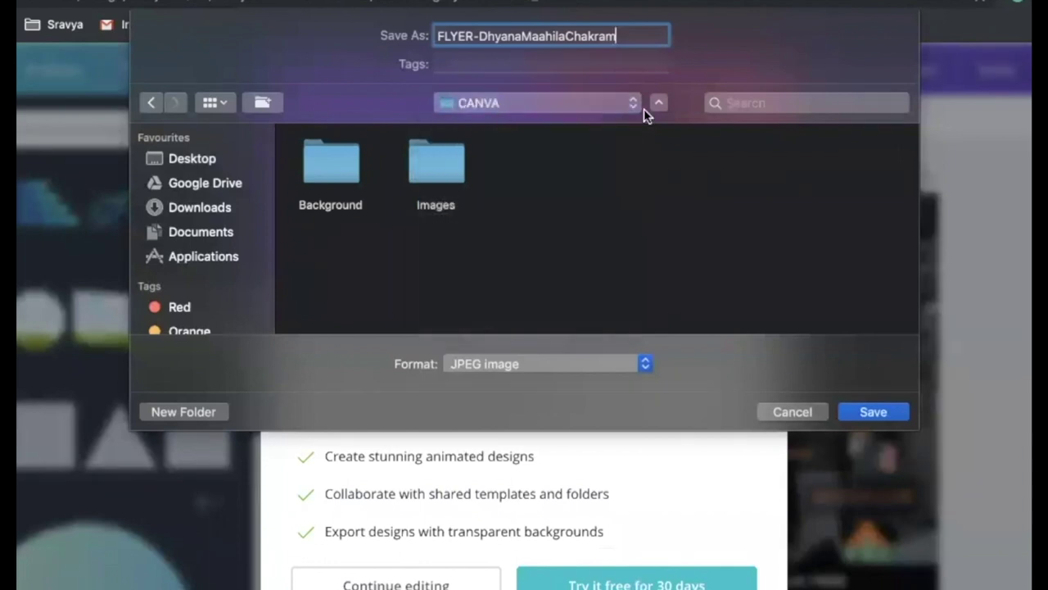
click(873, 411)
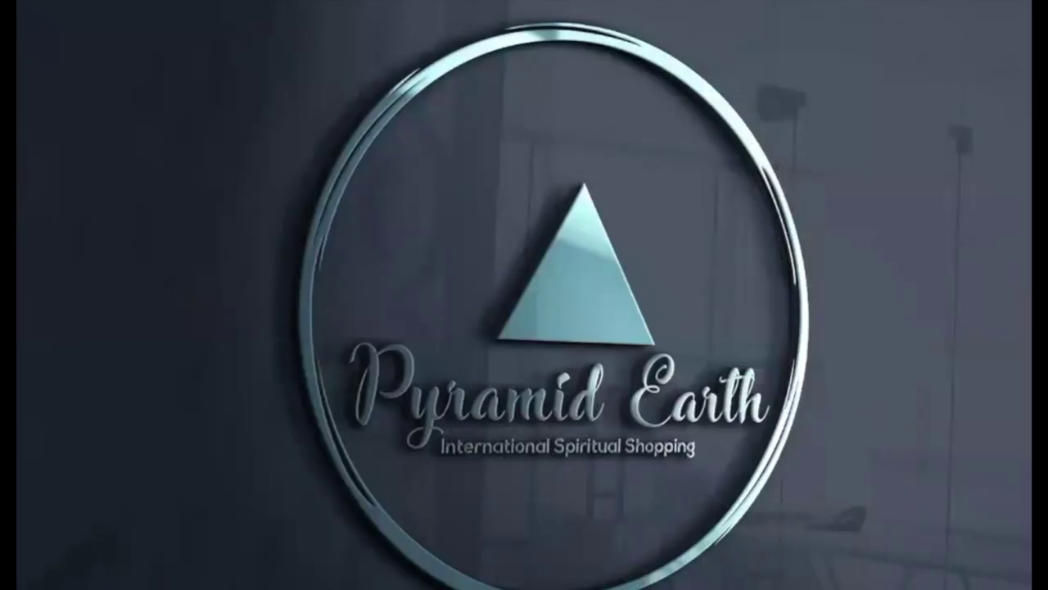
Open the saved flyer JPG from the CANVA folder on the desktop.
key(F11)
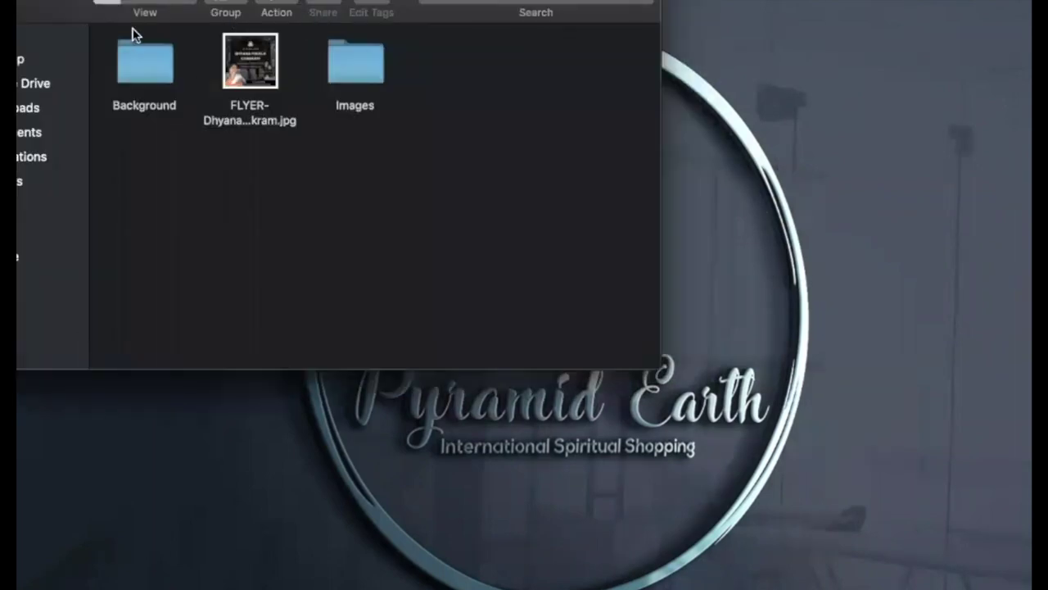
double_click(245, 49)
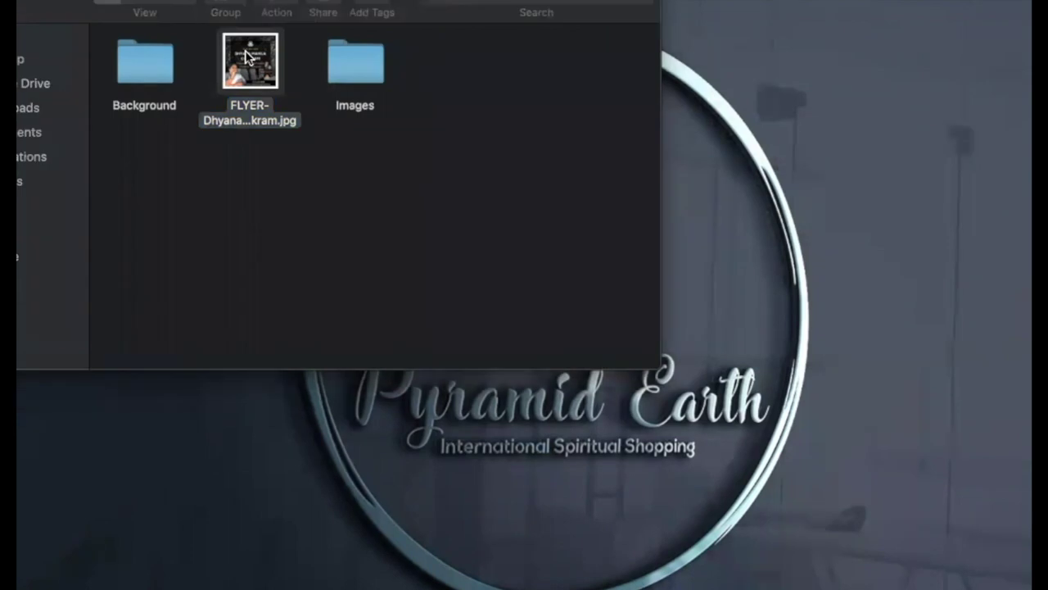